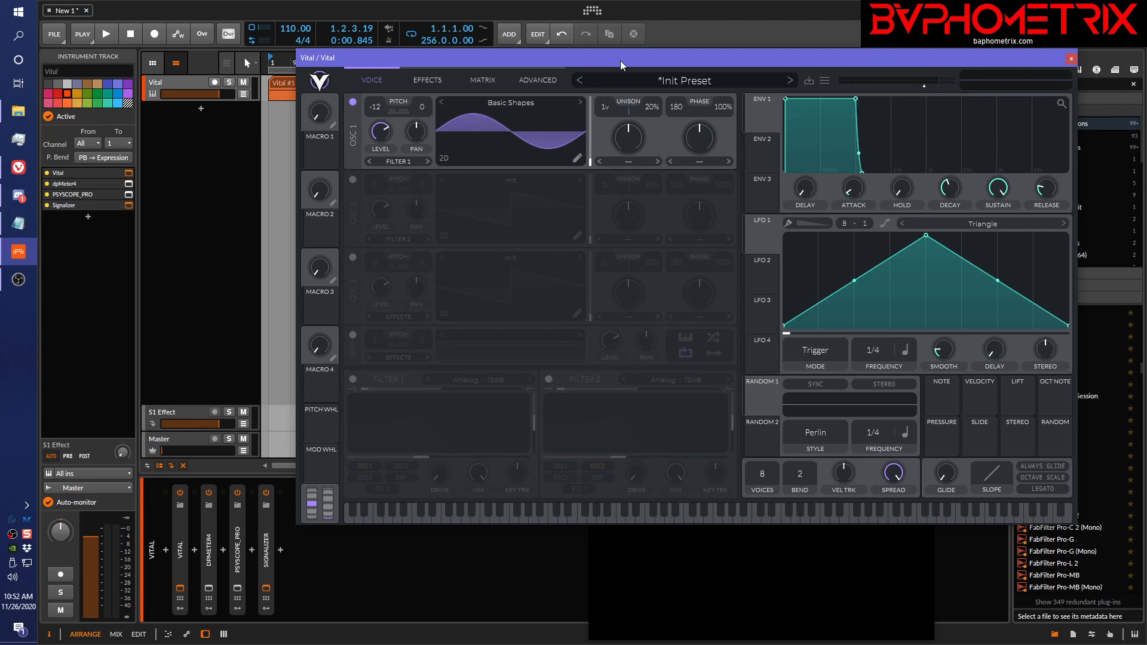
Step: Start playback and set Vital's master output volume to 0 dB
key(space)
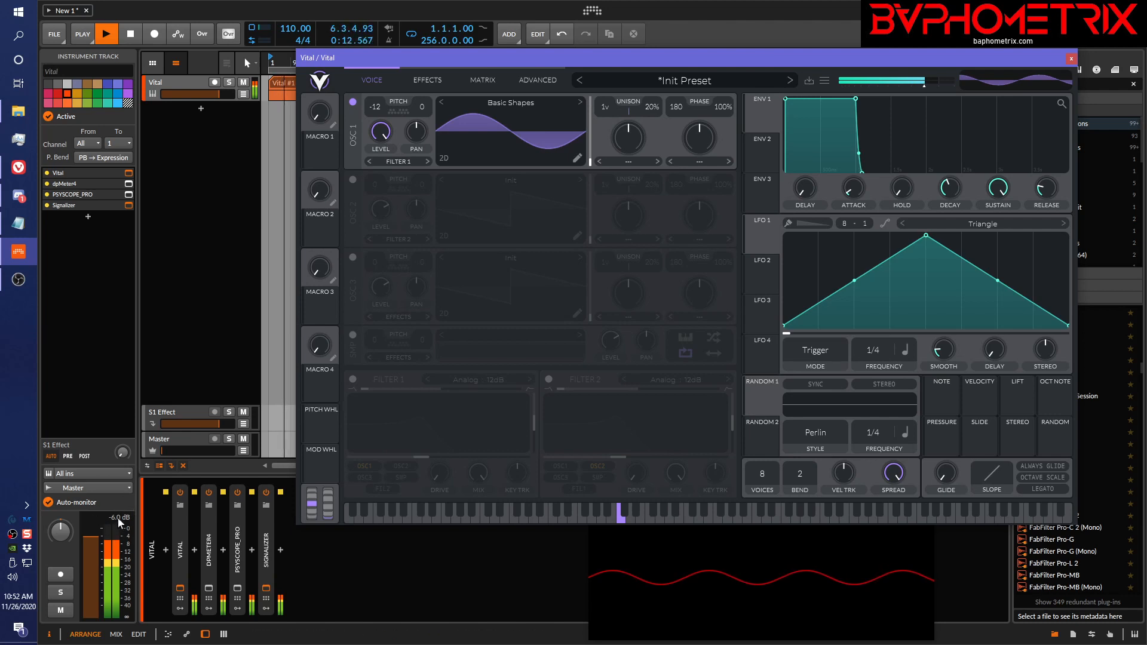
alt+click(923, 85)
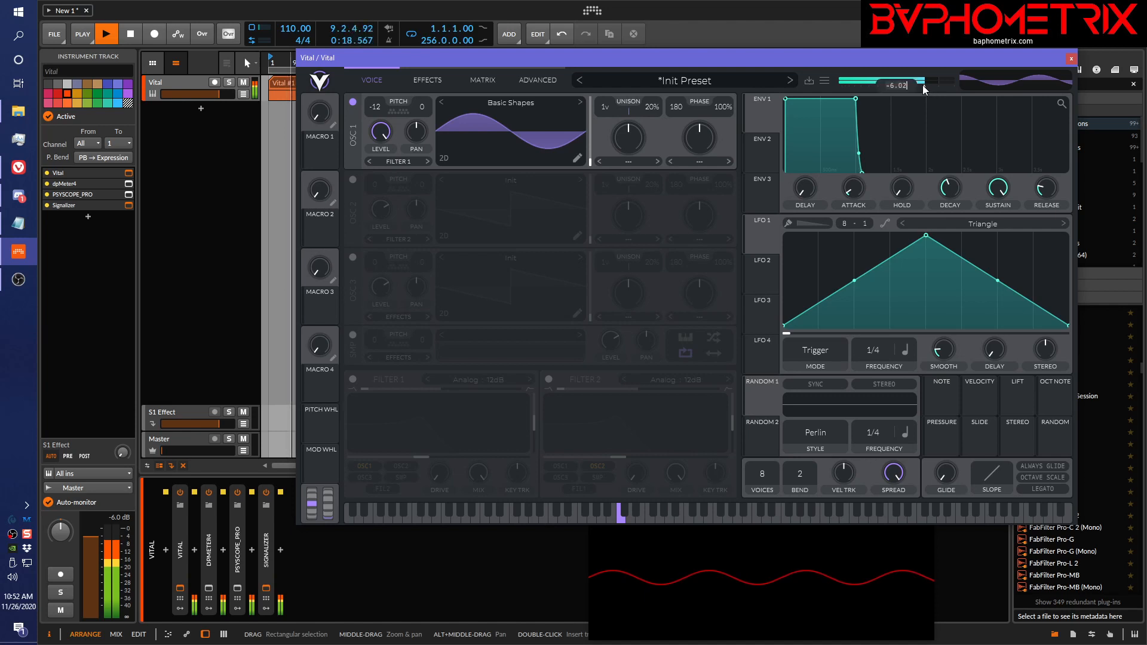
text(0)
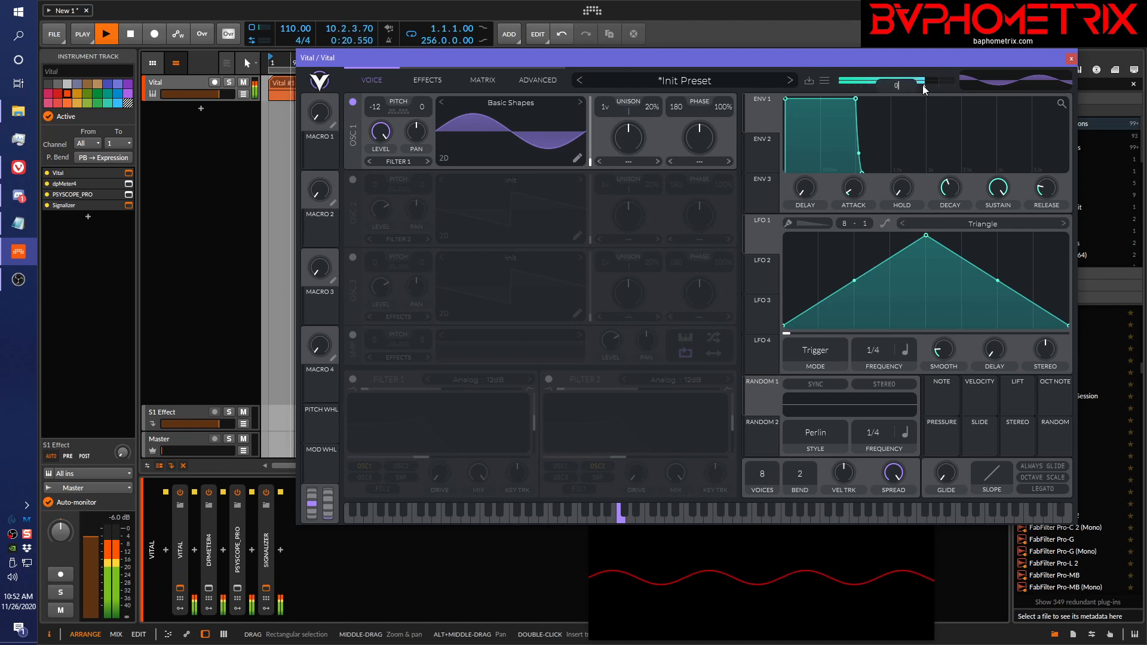
key(Return)
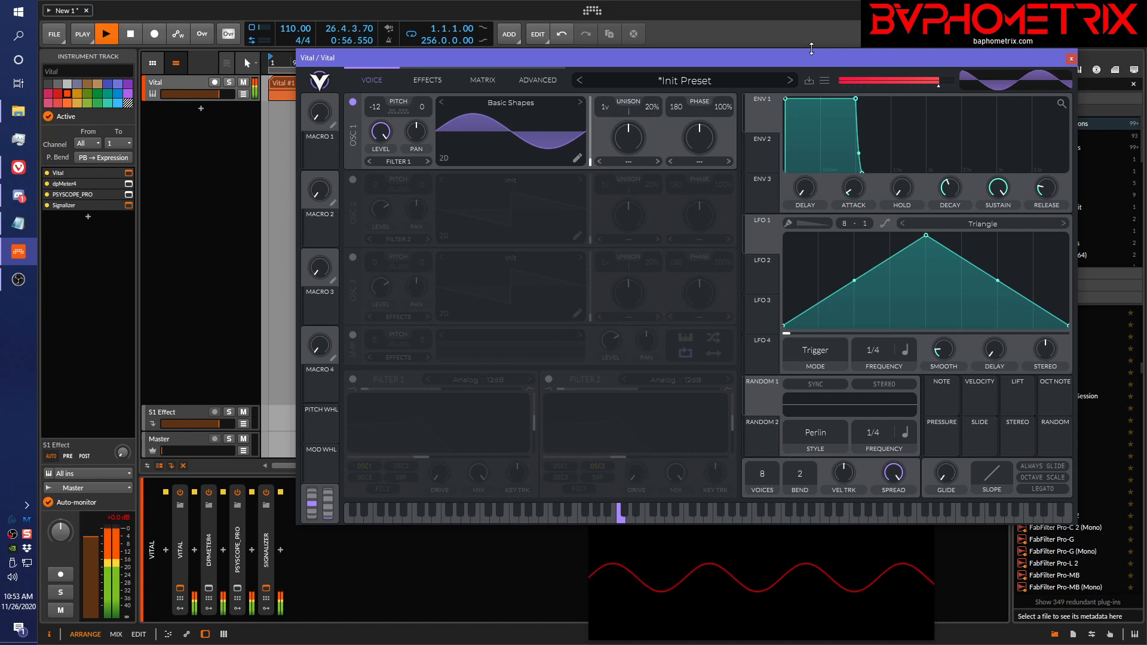
Step: Enable Vital's Compressor effect and raise its Band gain gradually to about 6.15 dB
click(438, 81)
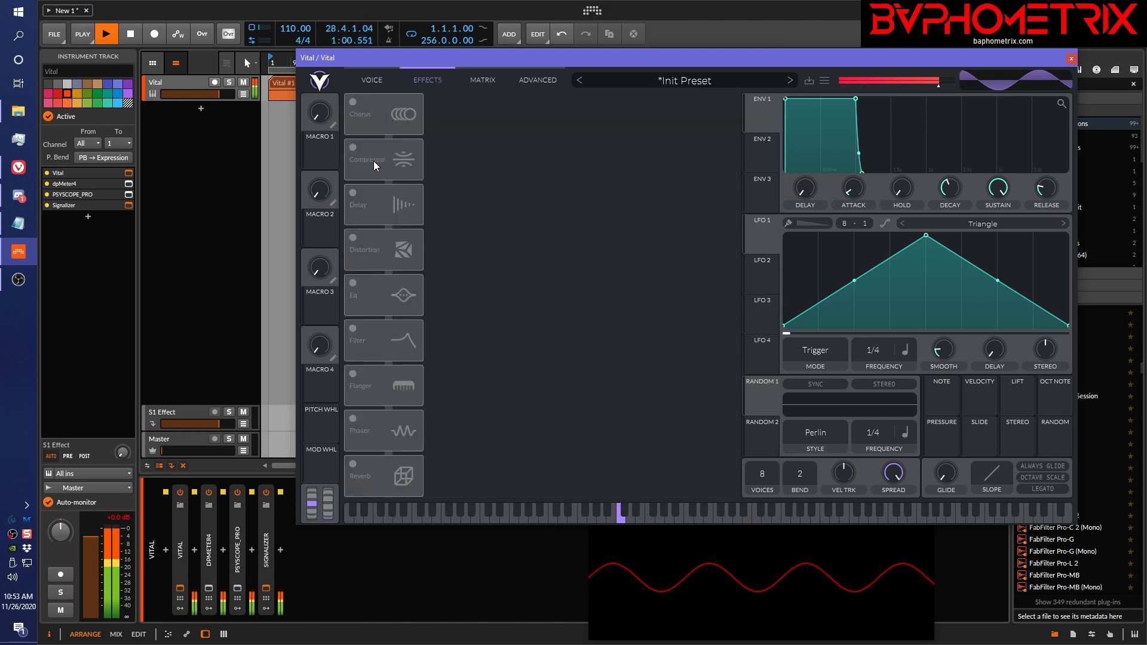
click(354, 148)
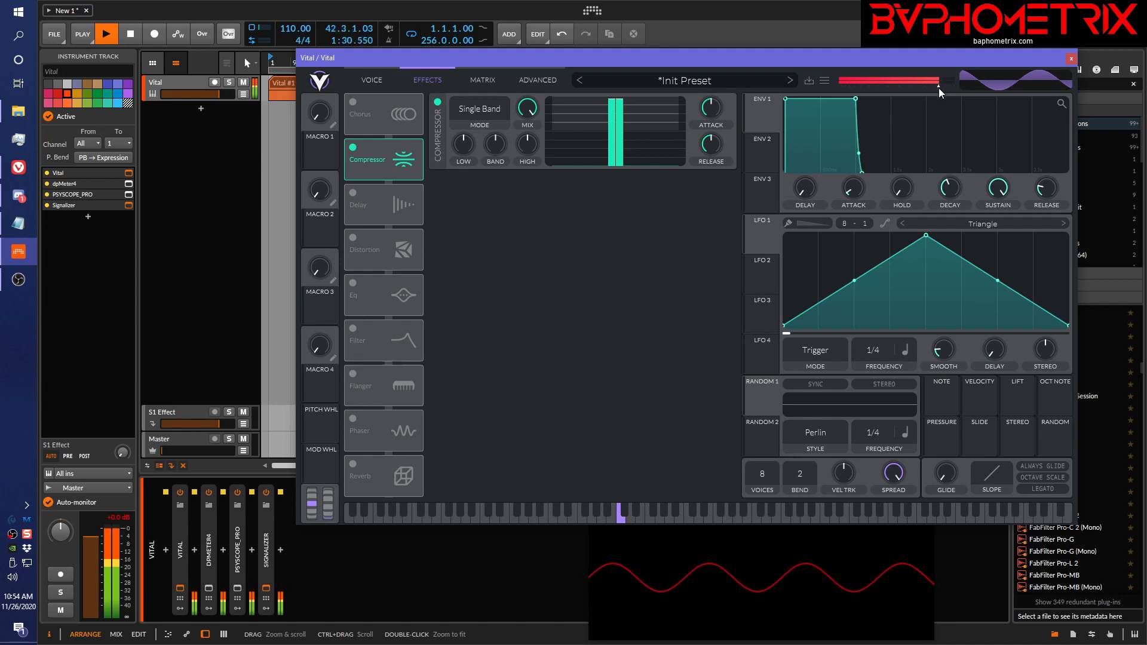
mouse_move(938, 88)
drag(497, 141, 501, 126)
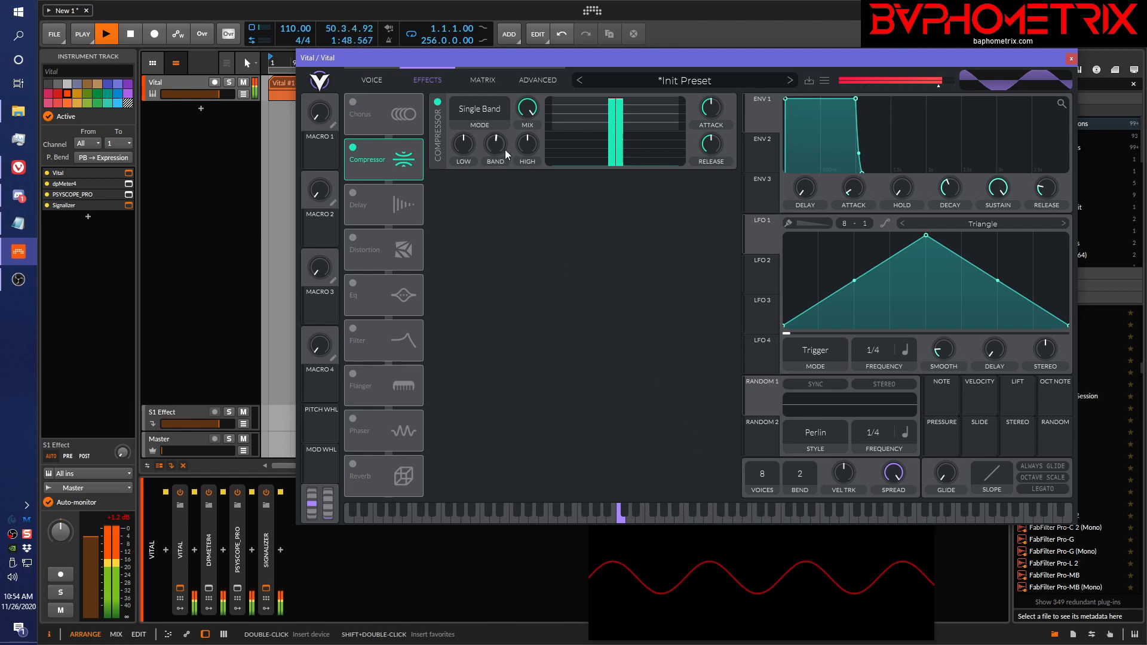
drag(495, 148, 495, 99)
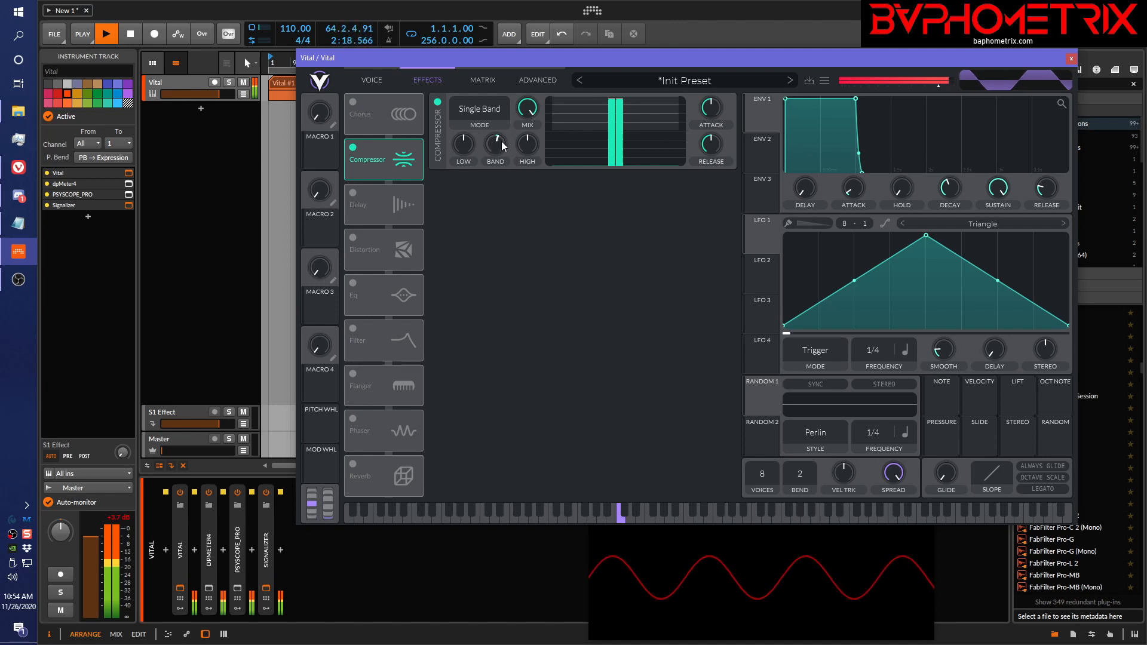
drag(502, 146, 496, 89)
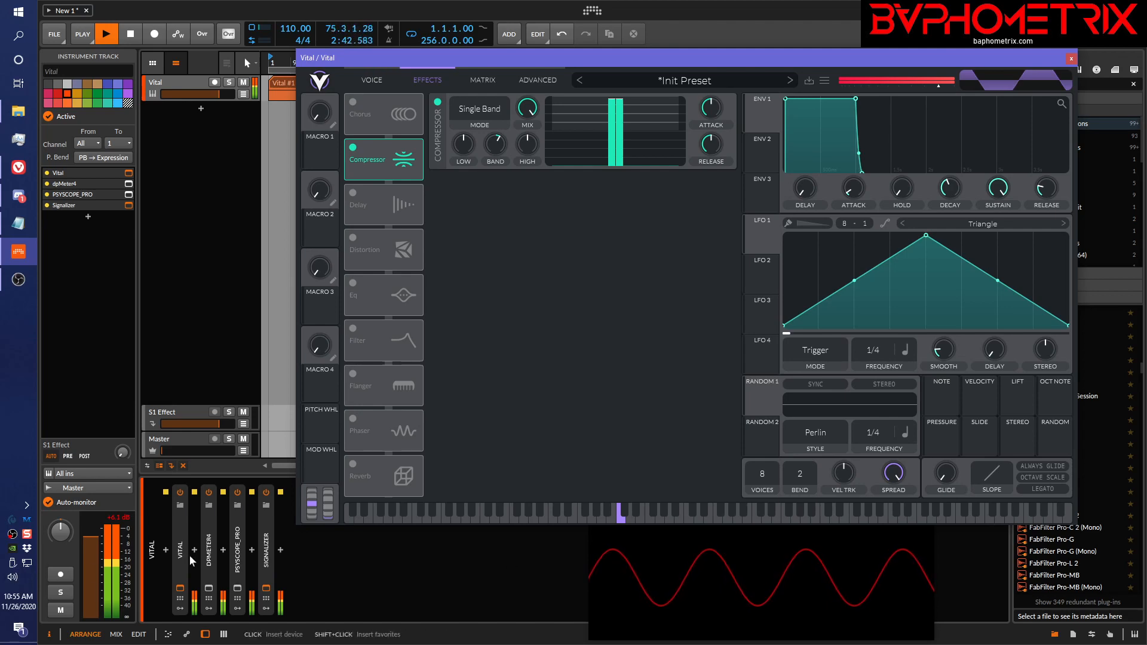
Step: Inspect the boosted waveform's peaks up close in PSYSCOPE_PRO and close the scope
click(237, 589)
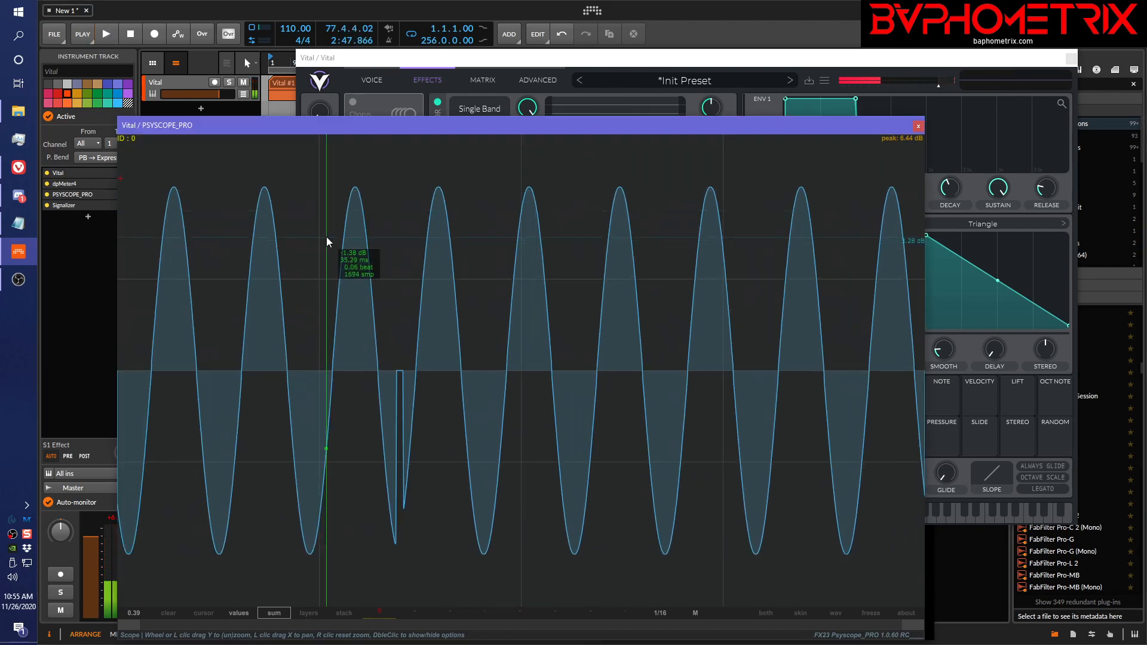
scroll(439, 215, up, 5)
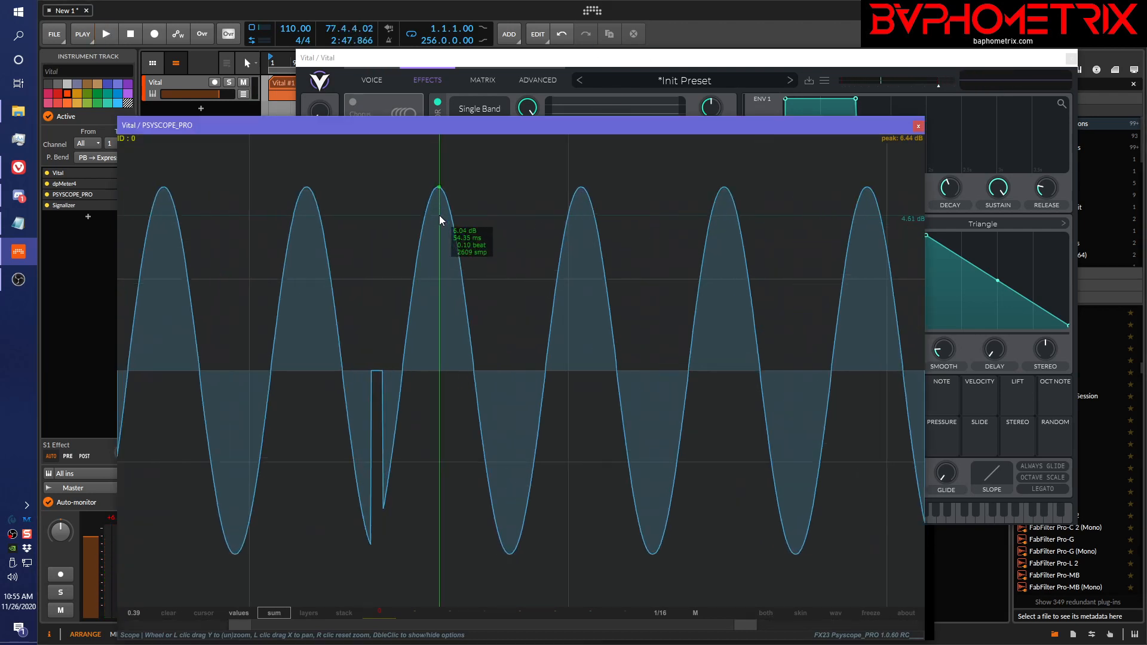
scroll(439, 216, down, 3)
scroll(439, 215, down, 2)
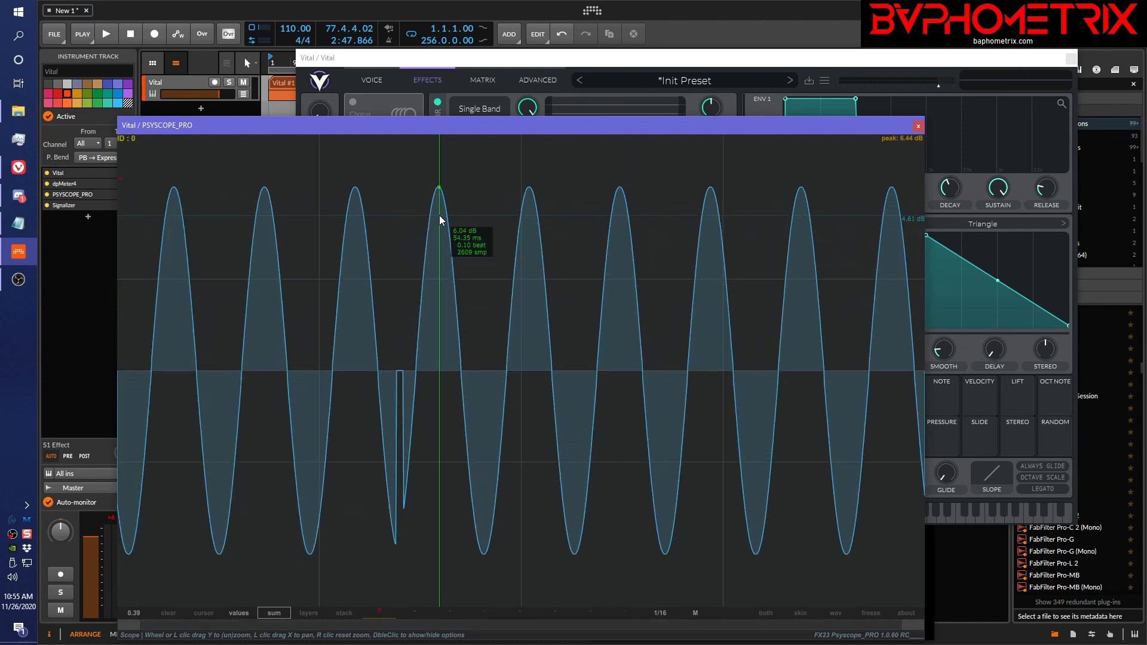
click(918, 126)
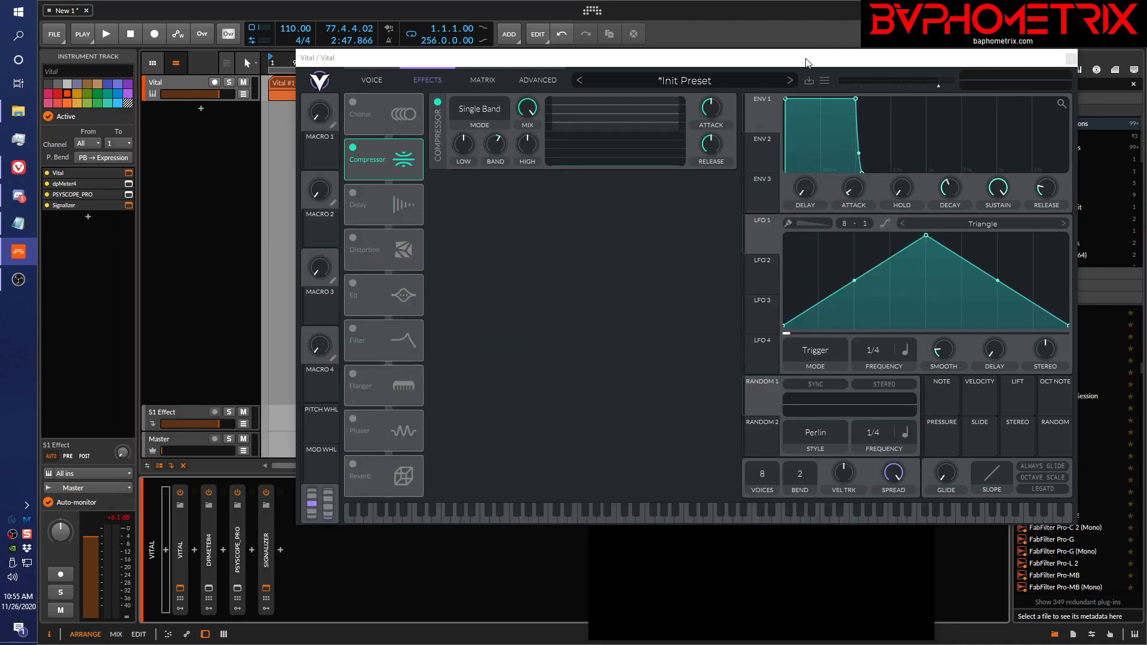
Step: Restart playback, raise the compressor's Band gain very slightly and check the live waveform in PSYSCOPE_PRO
key(space)
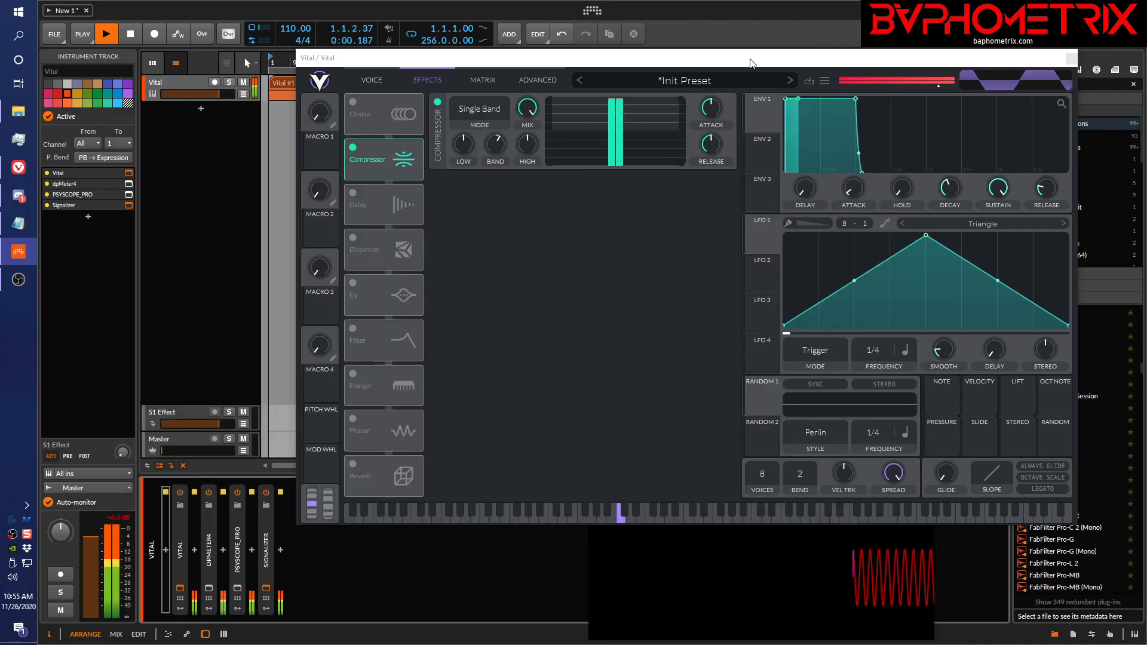
click(495, 144)
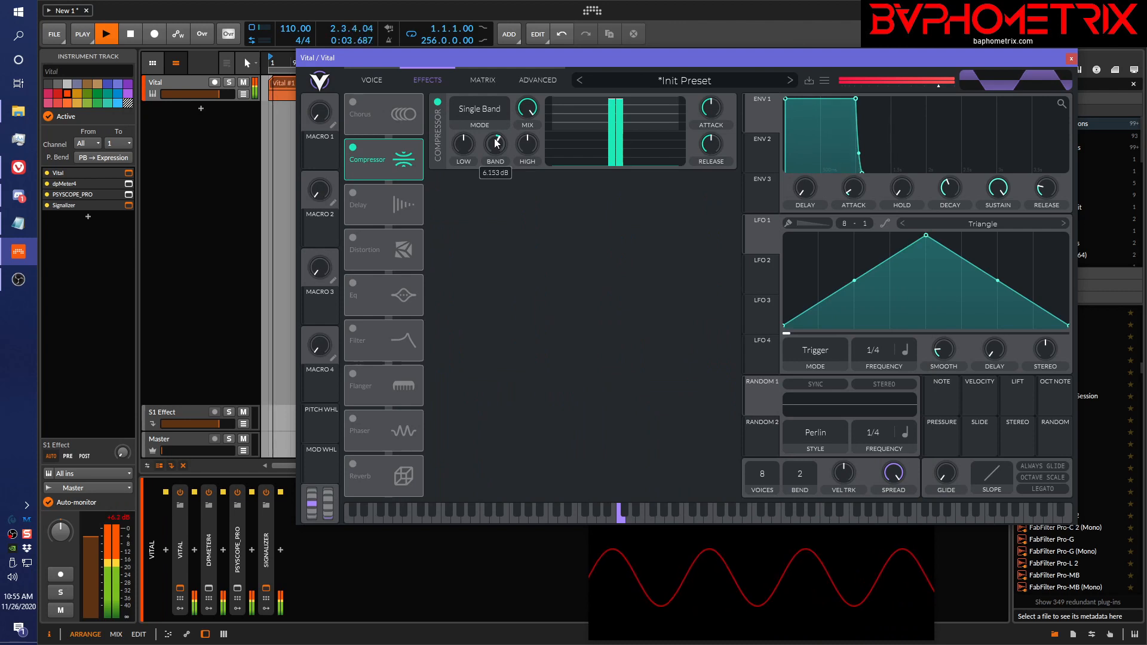
drag(496, 142, 492, 136)
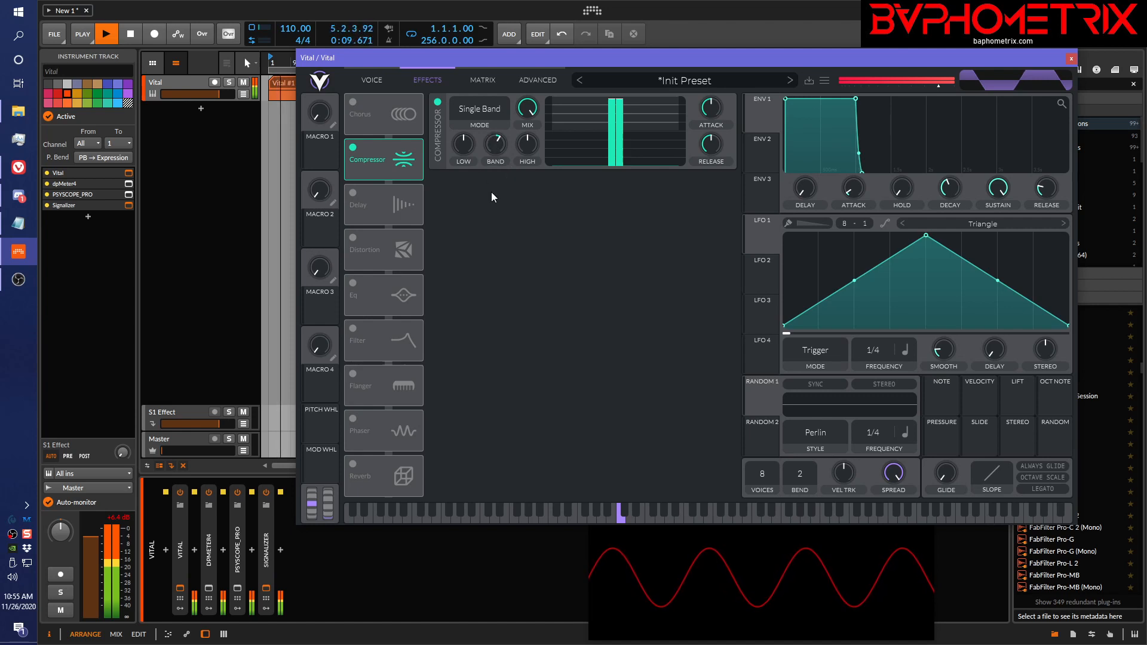
click(245, 57)
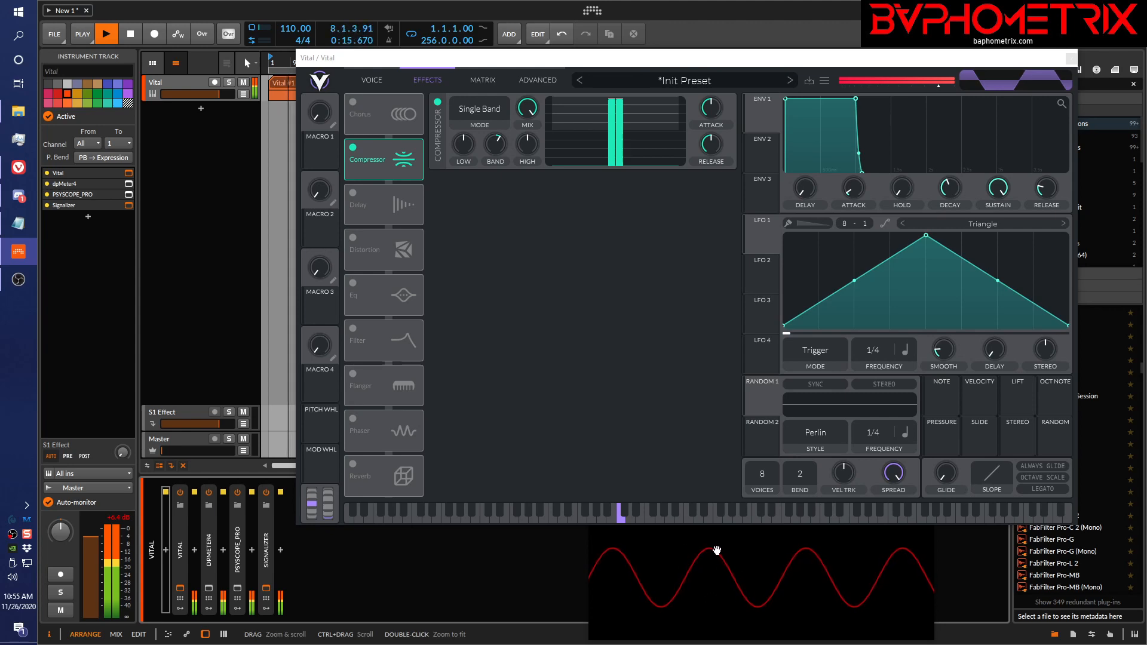
click(239, 590)
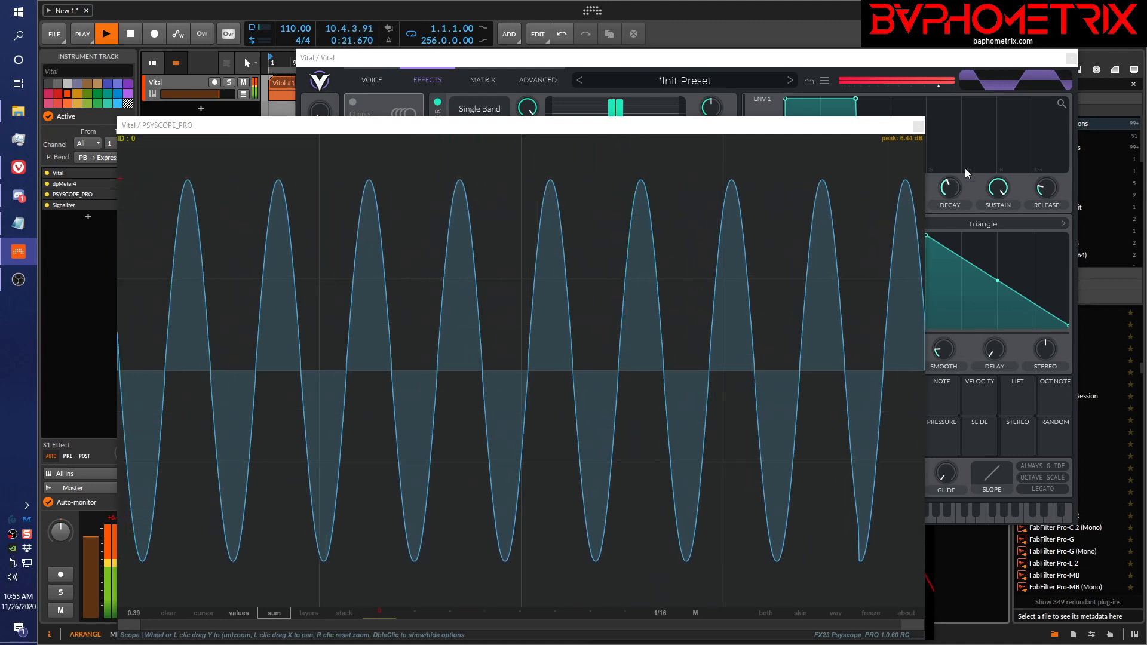
click(918, 126)
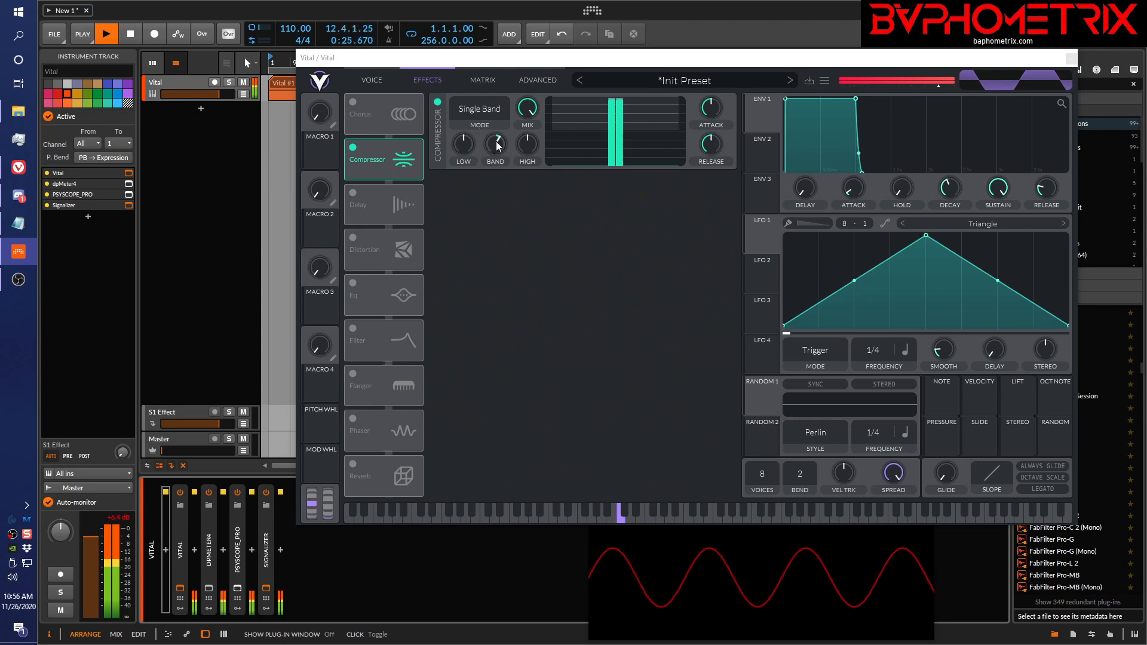
Step: Nudge the compressor's Band gain up a little more, reset the track's peak reading and inspect the stopped waveform's peaks in PSYSCOPE_PRO
drag(496, 142, 496, 142)
click(115, 519)
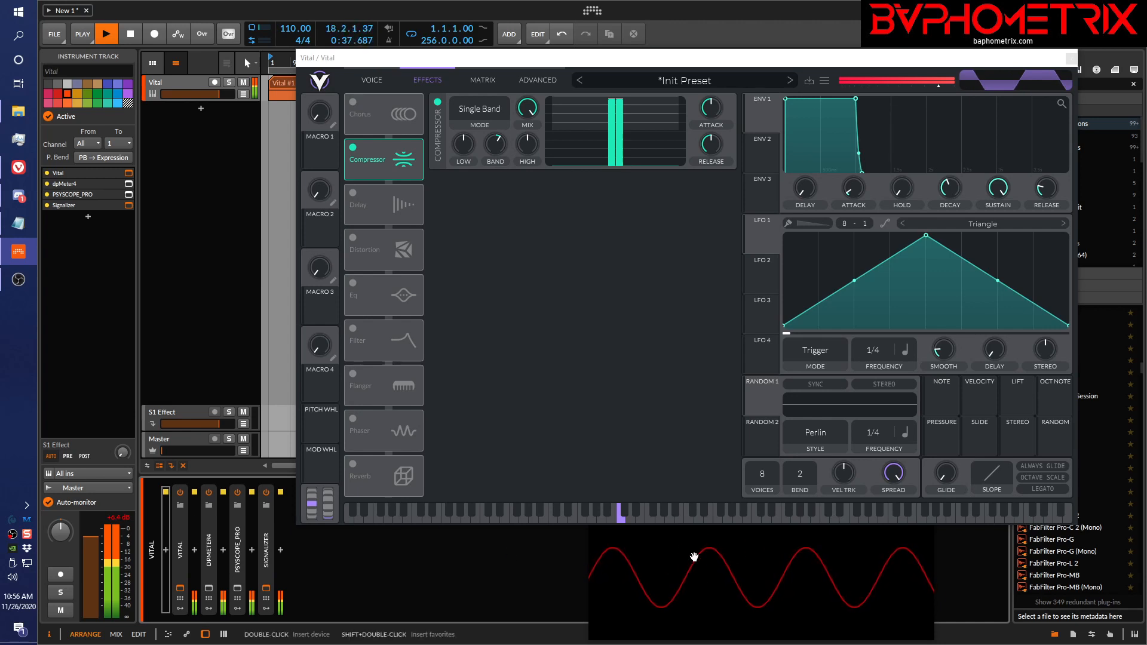
click(237, 589)
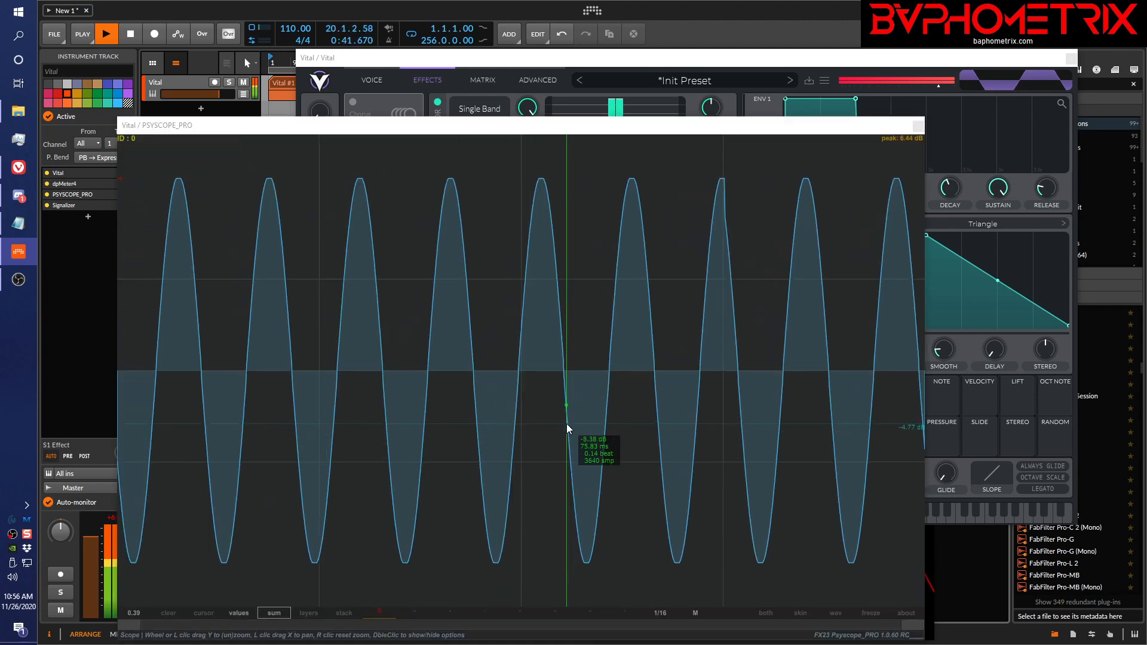
key(space)
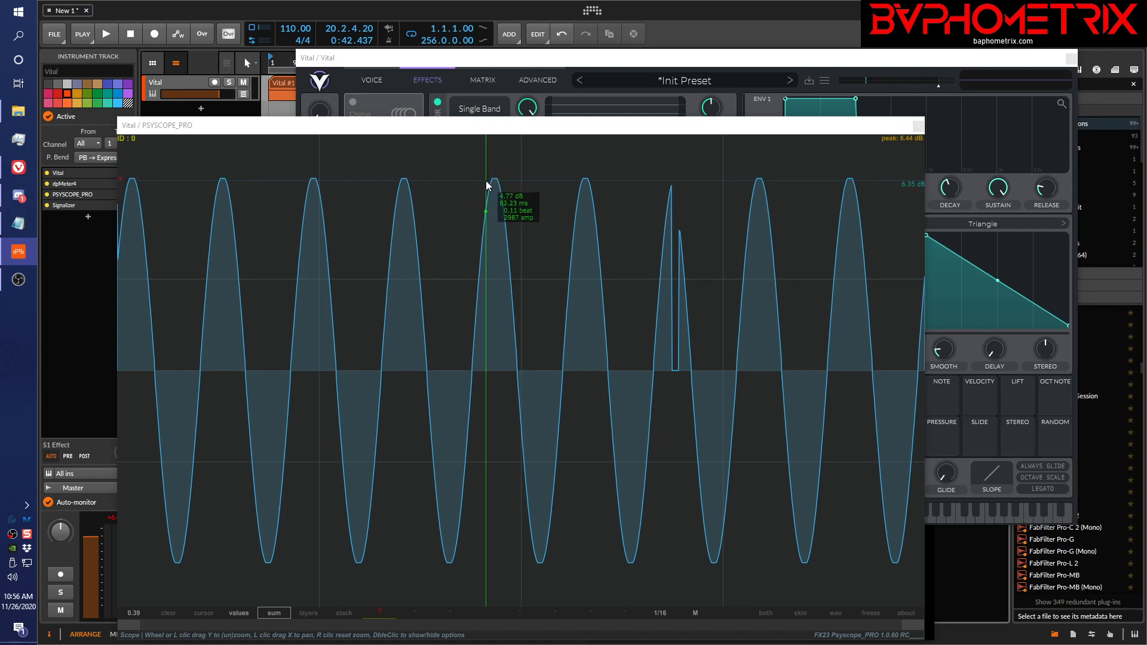
scroll(500, 166, up, 4)
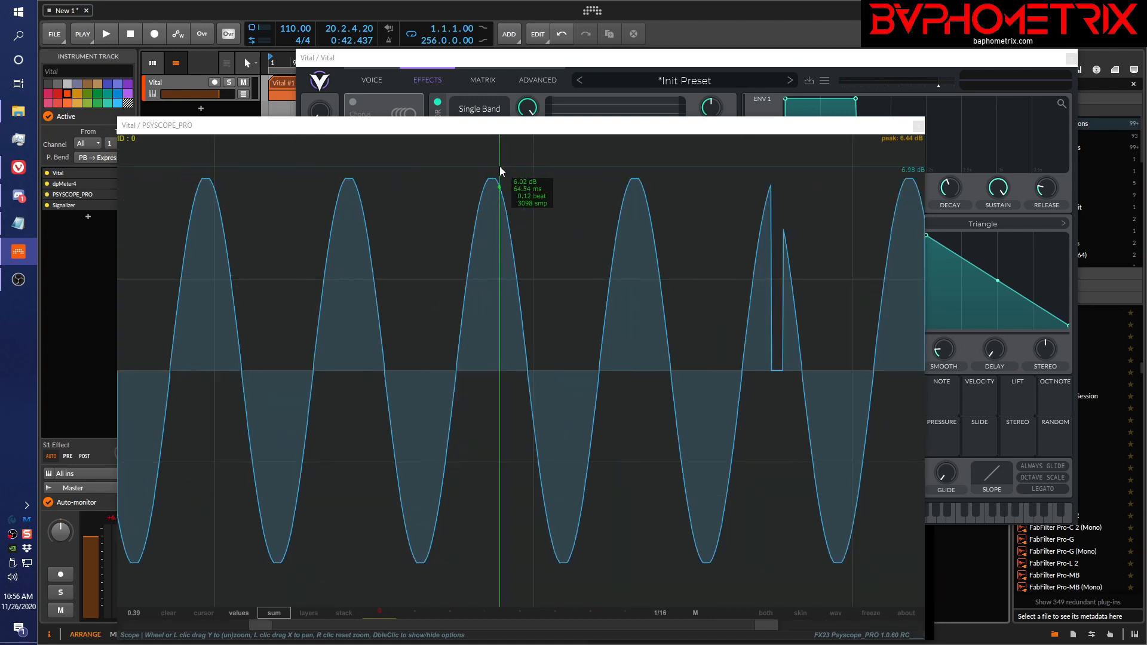
scroll(500, 167, up, 3)
scroll(500, 167, down, 4)
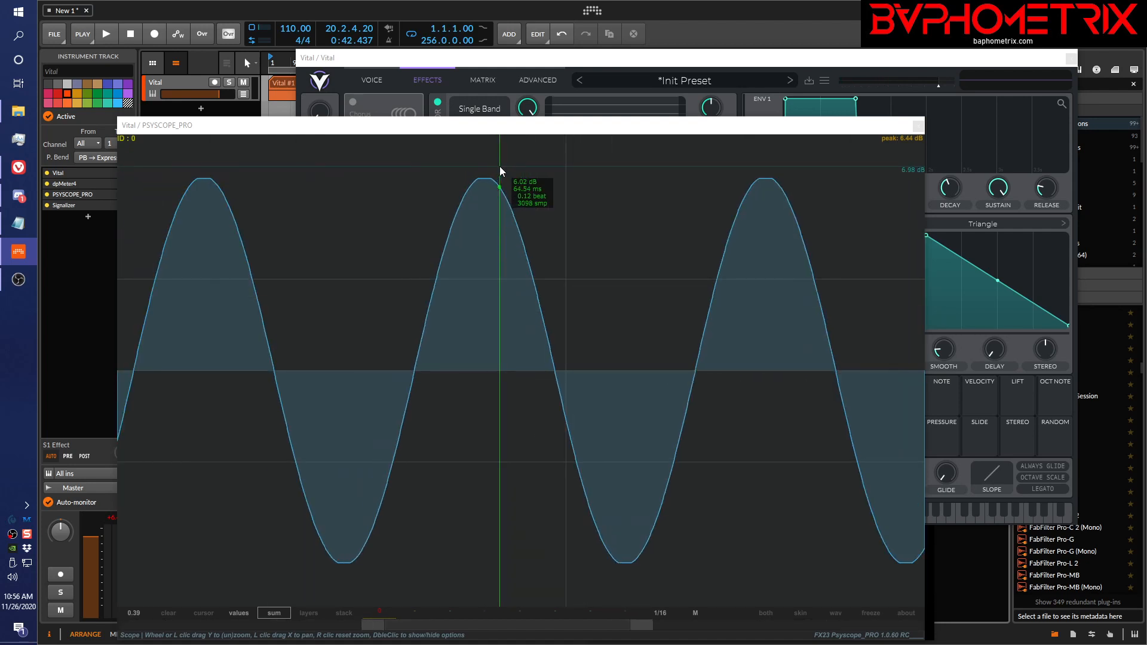
Step: Raise the compressor's Band gain much further during playback and inspect the stopped waveform's shape in PSYSCOPE_PRO
click(554, 58)
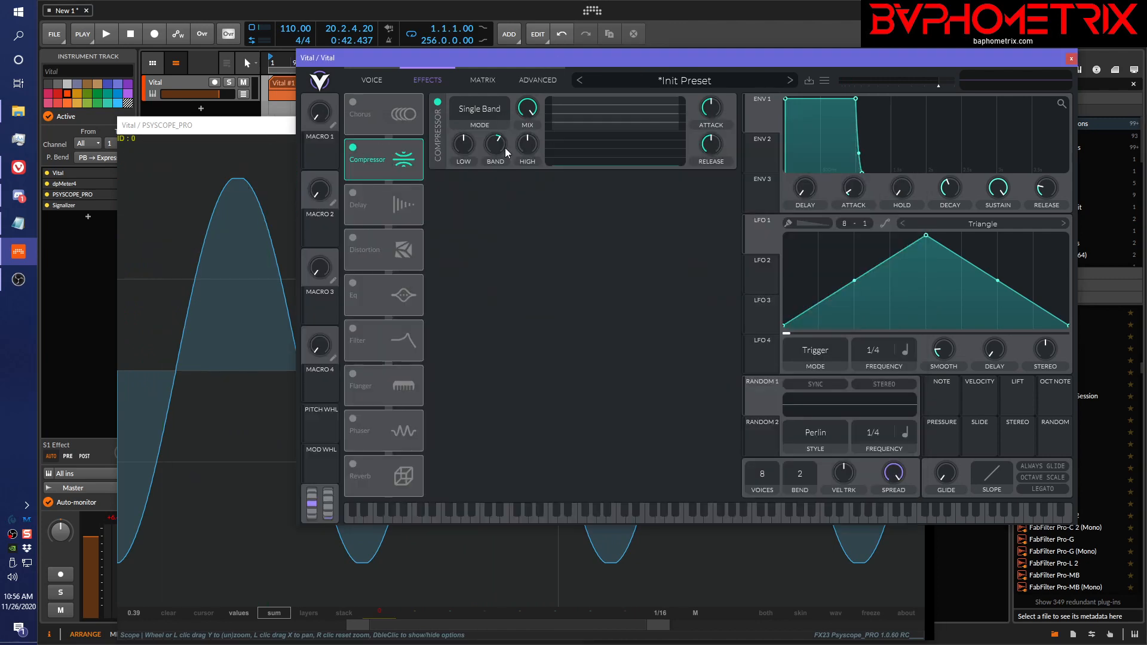
key(space)
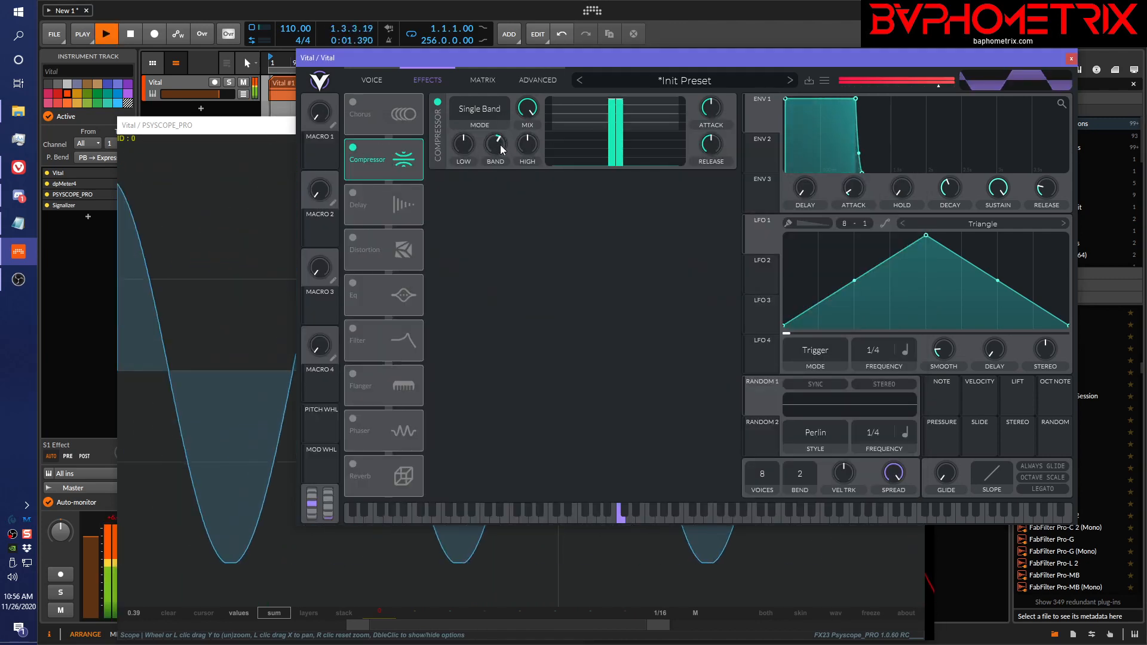
drag(501, 149, 500, 90)
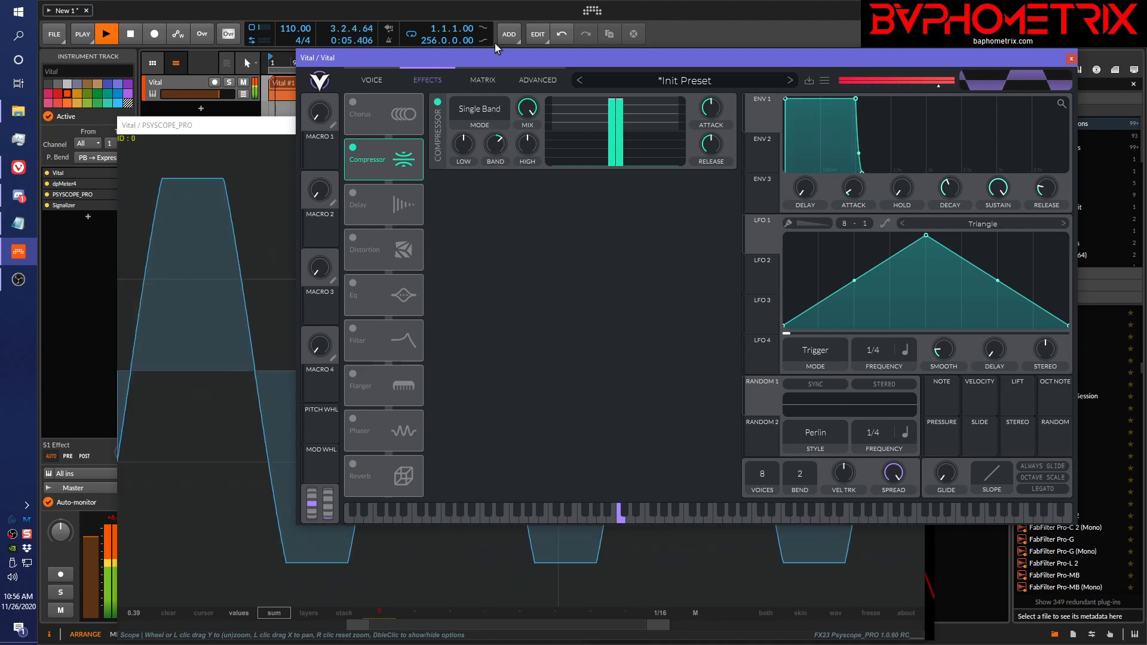
key(space)
click(288, 153)
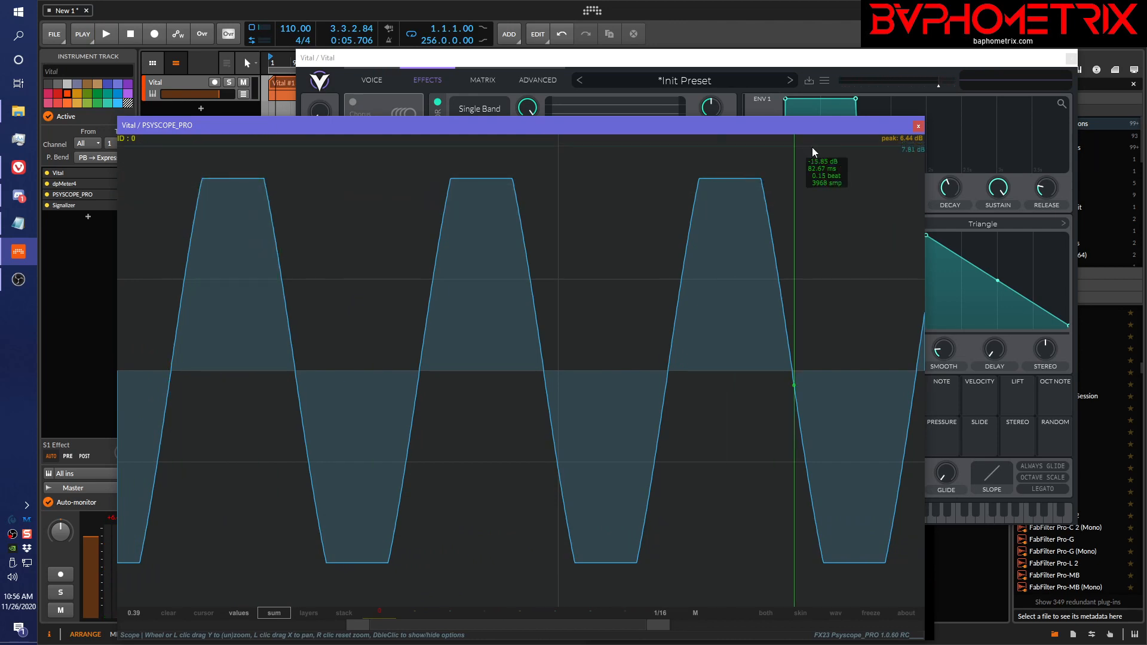
click(917, 128)
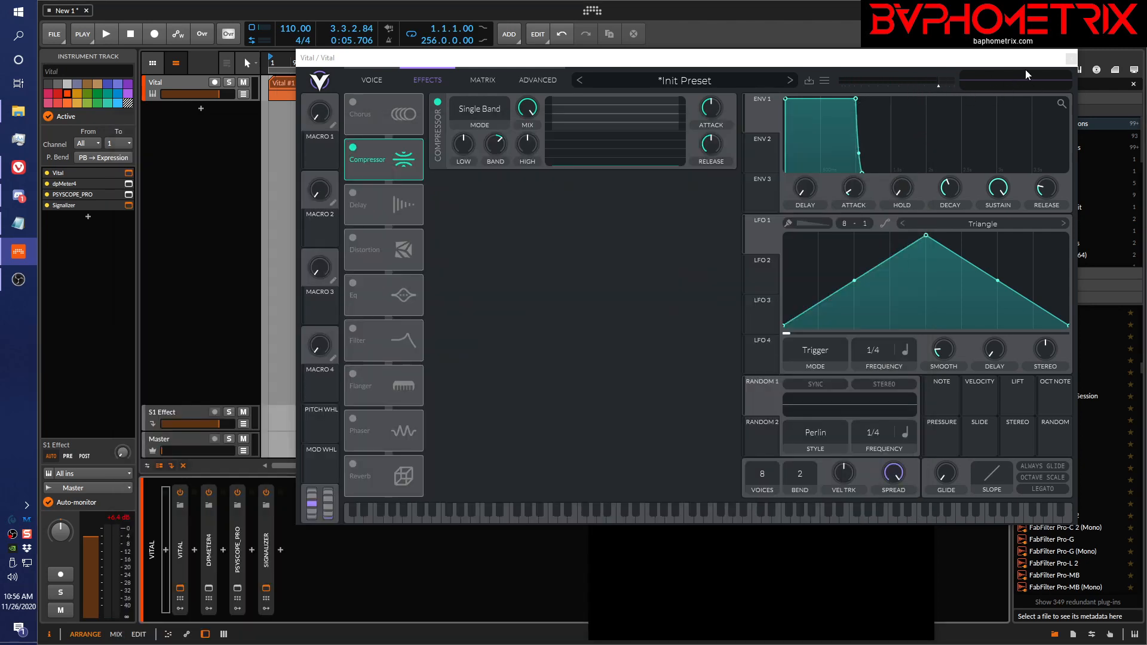
Step: Turn off the Compressor effect and return to Vital's oscillator settings
click(353, 146)
click(378, 80)
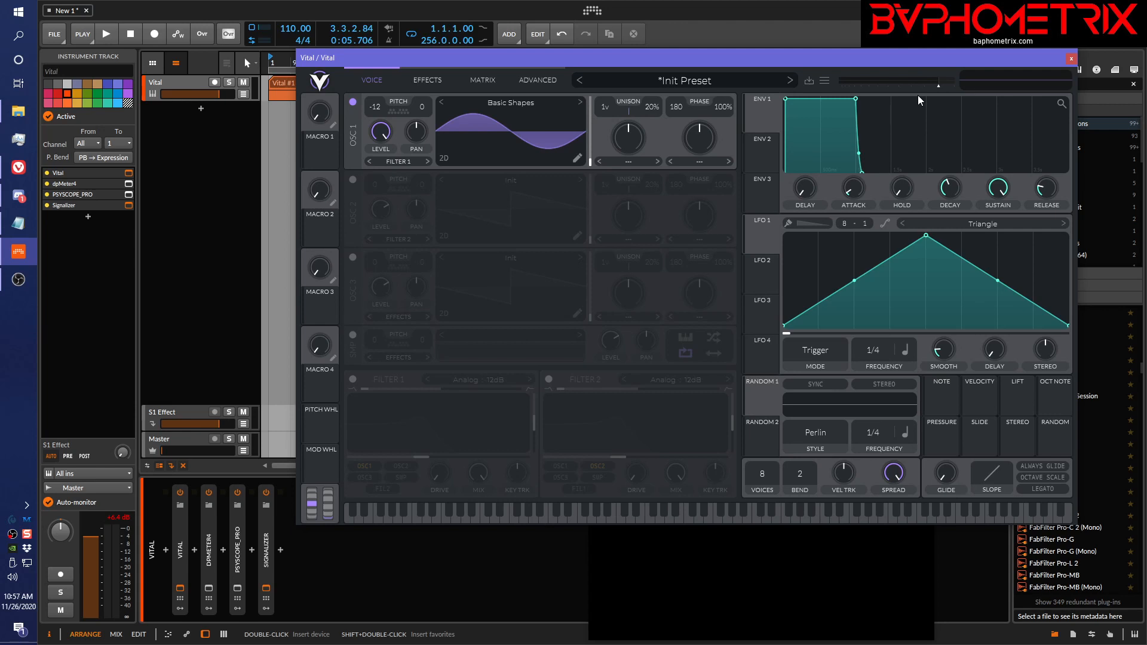
Step: Set the Vital track's volume to -6.4 dB and play the clip with the peak reading reset
click(94, 542)
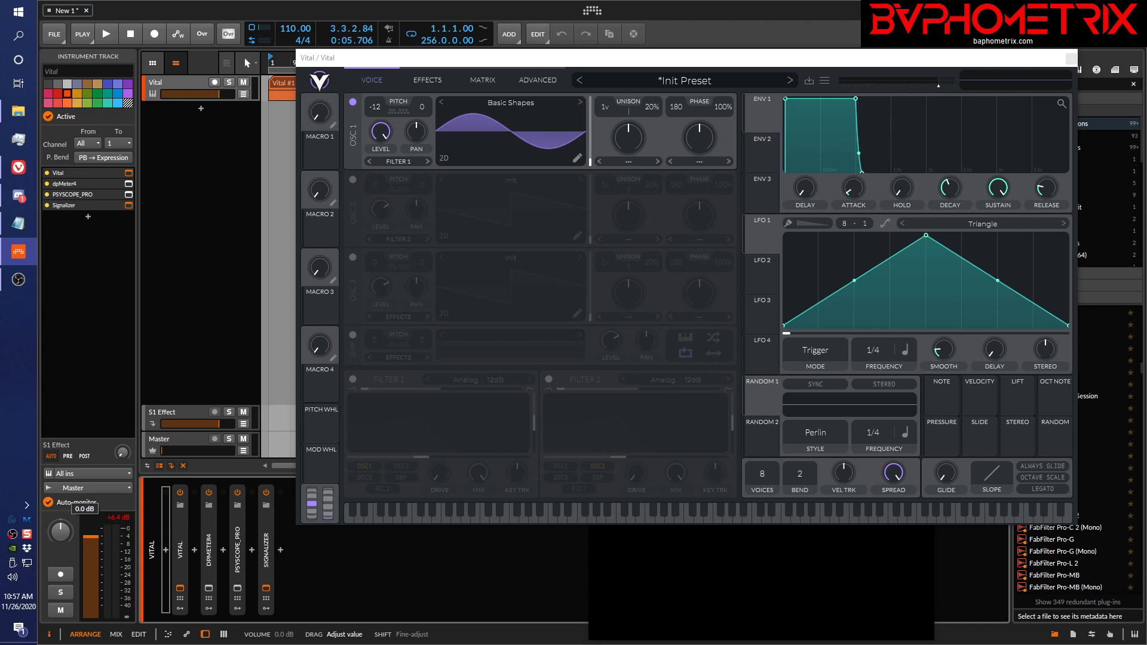
ctrl+click(91, 536)
text(-)
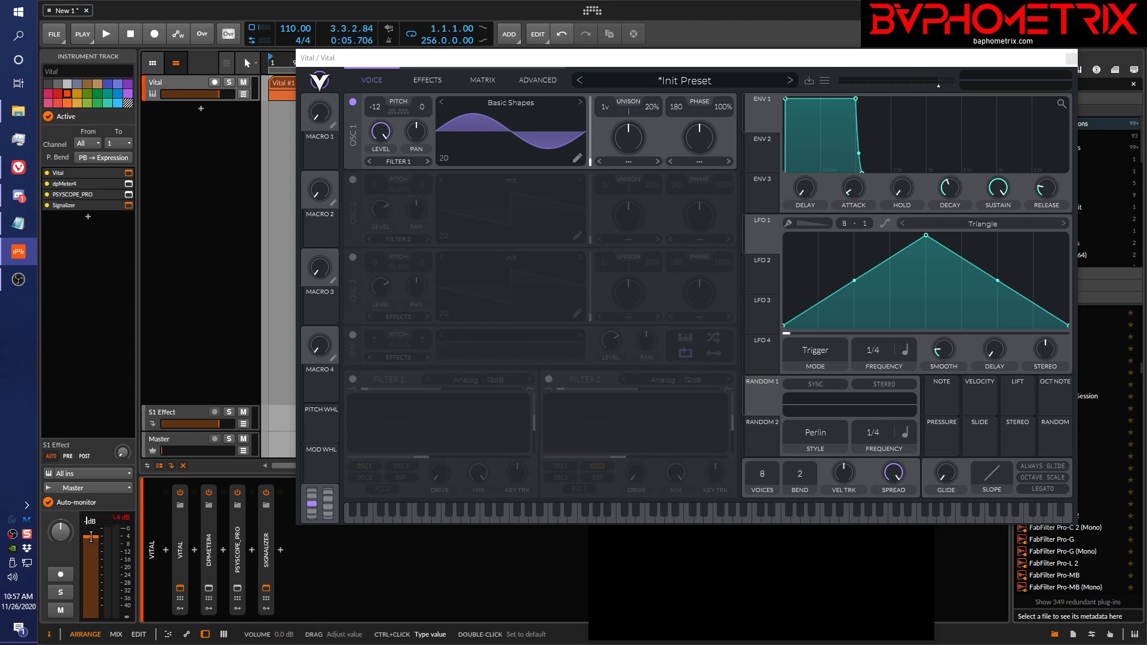
text(6.4)
key(Return)
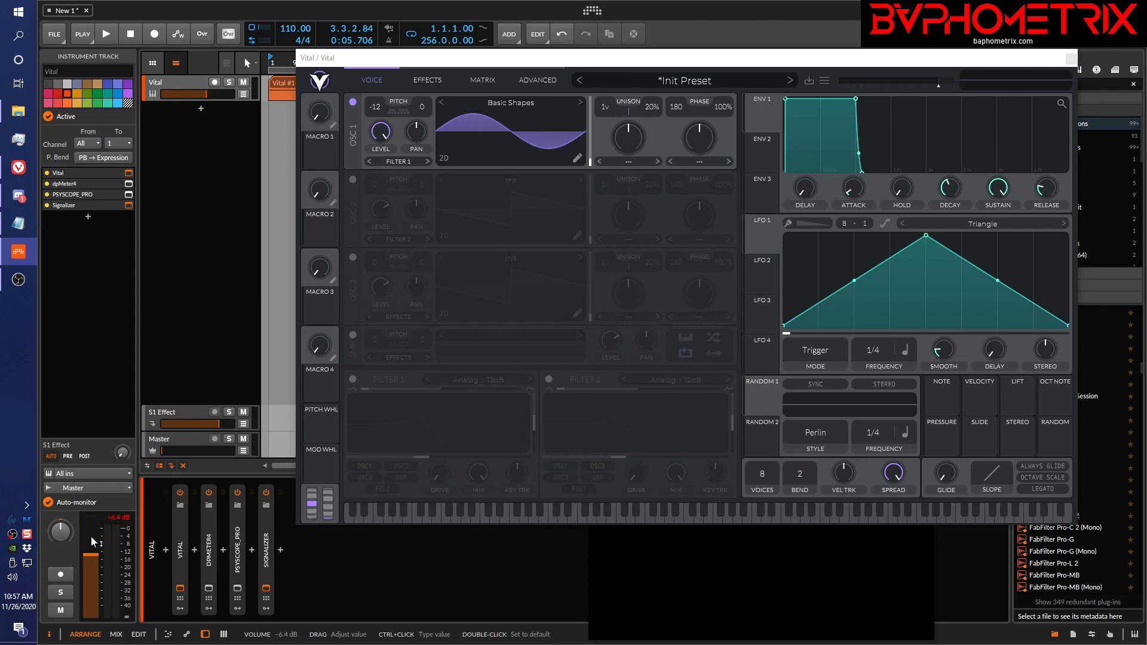
click(114, 515)
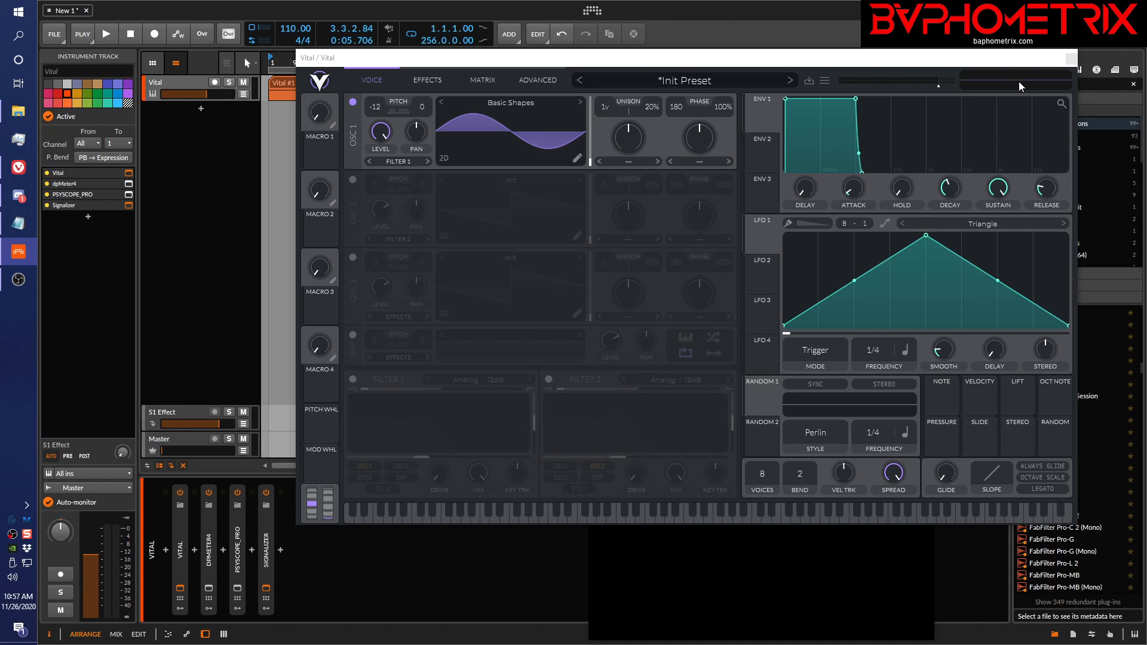
key(space)
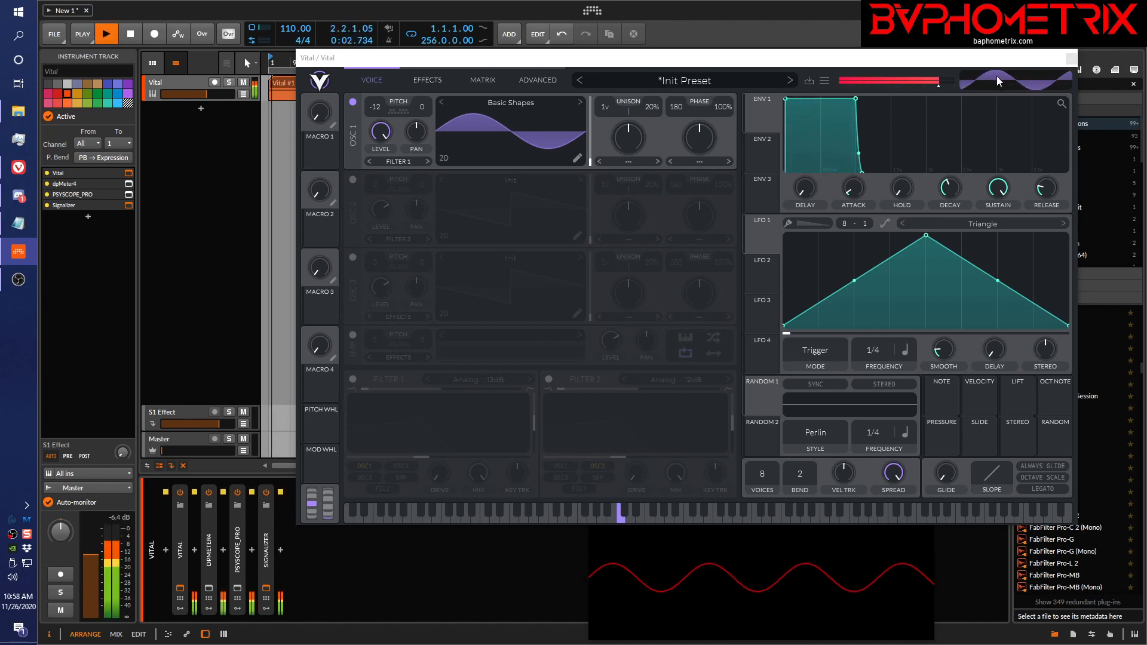
Step: Show the output spectrum, move oscillator 1's Basic Shapes wavetable to a triangle wave, and view the enlarged waveform and spectrum analysis
click(996, 76)
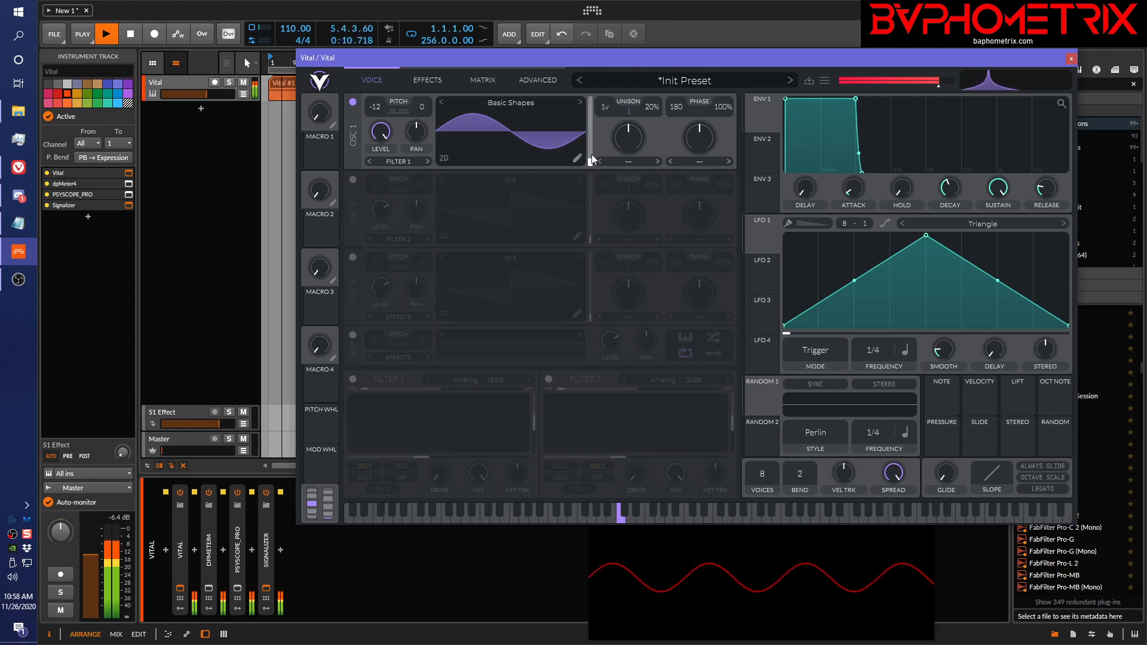
drag(592, 159, 593, 142)
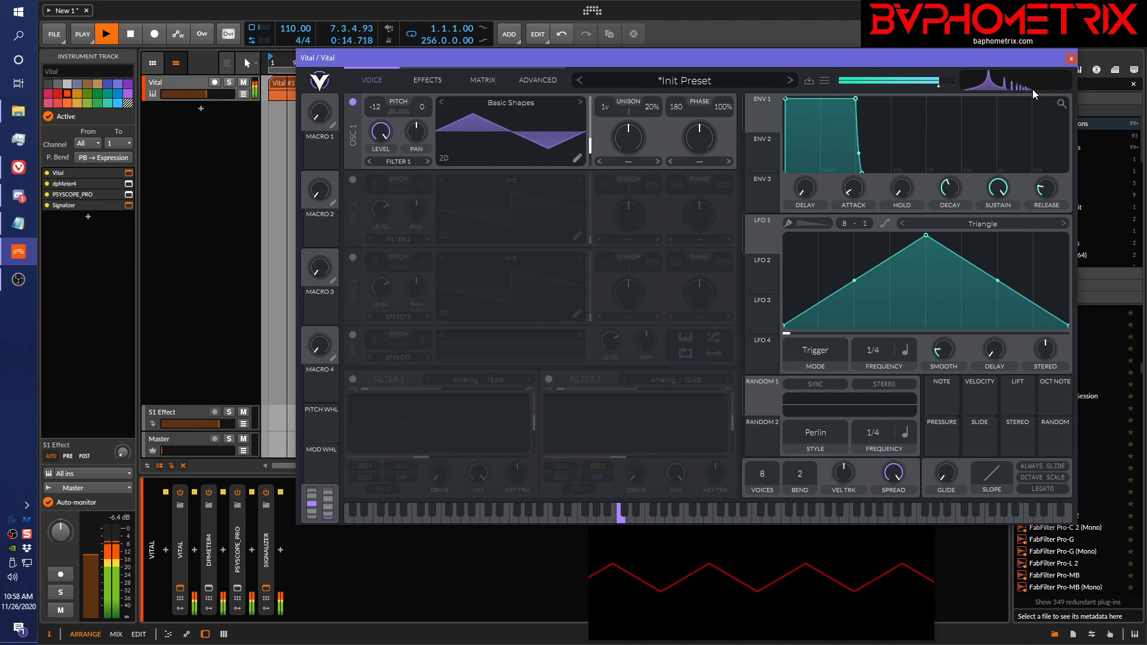
click(525, 83)
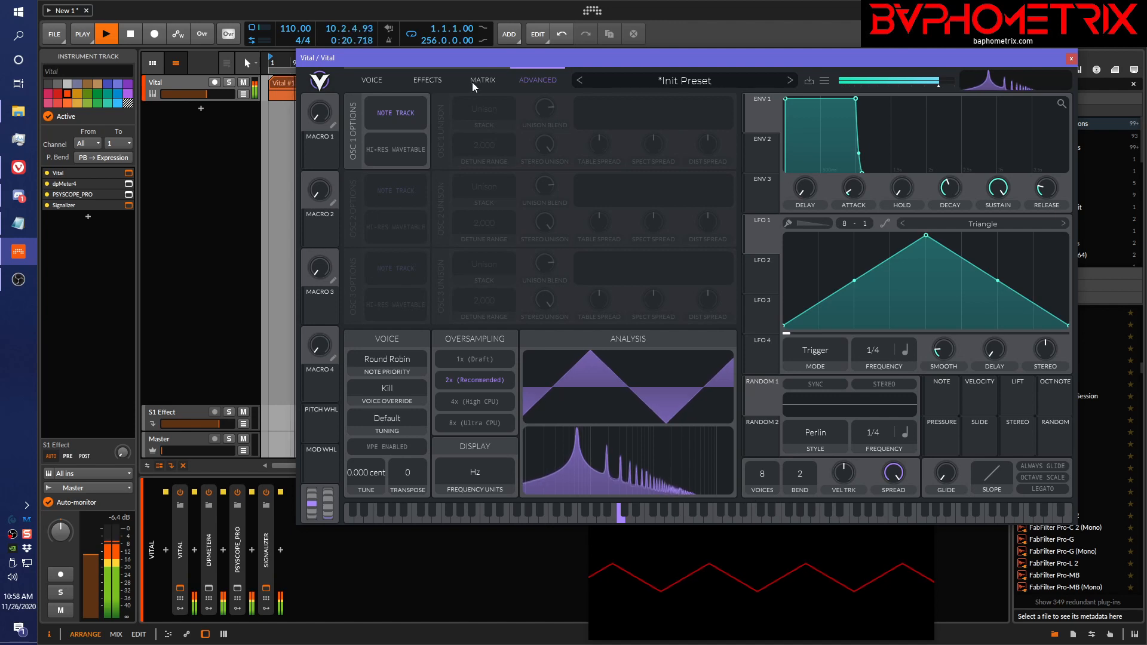
click(375, 79)
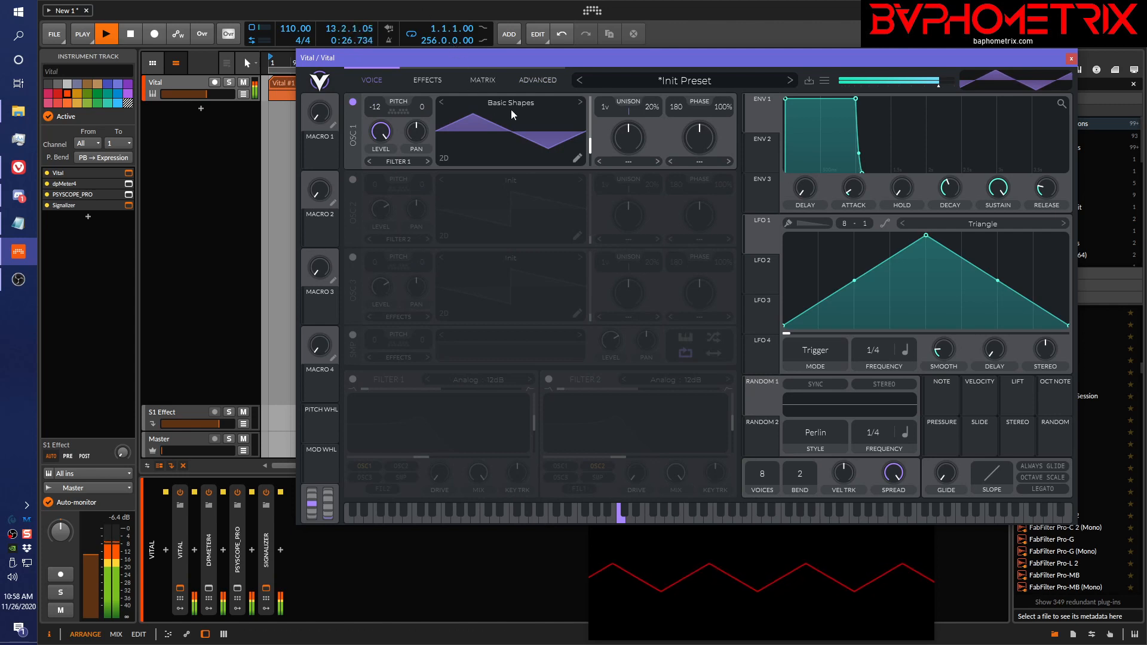
Step: Return oscillator 1's Basic Shapes wavetable position to the sine wave and stop playback
drag(593, 145, 586, 177)
key(space)
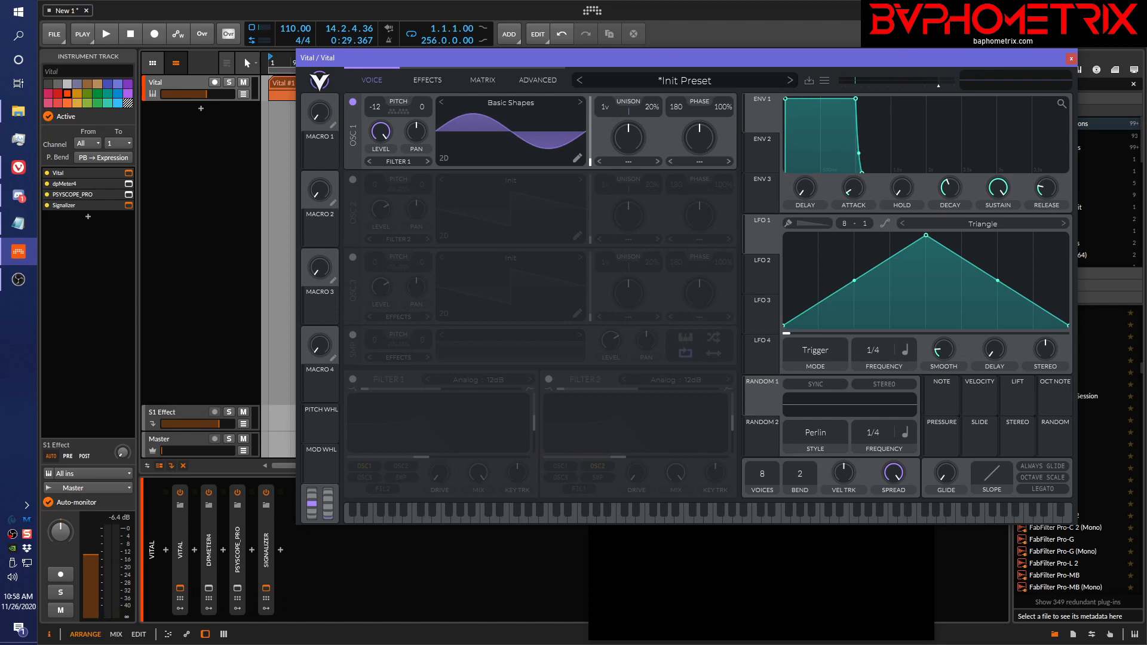
Step: Open Vital's preset browser, look through the folder list and show the presets in the Factory folder
click(701, 83)
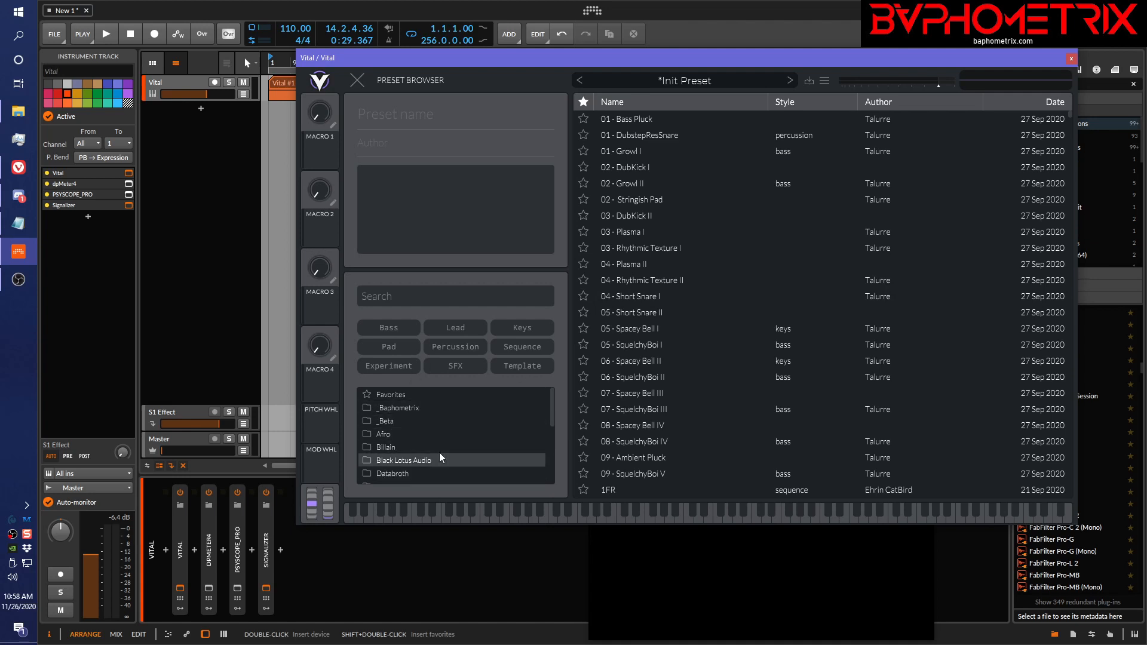
drag(553, 412, 552, 439)
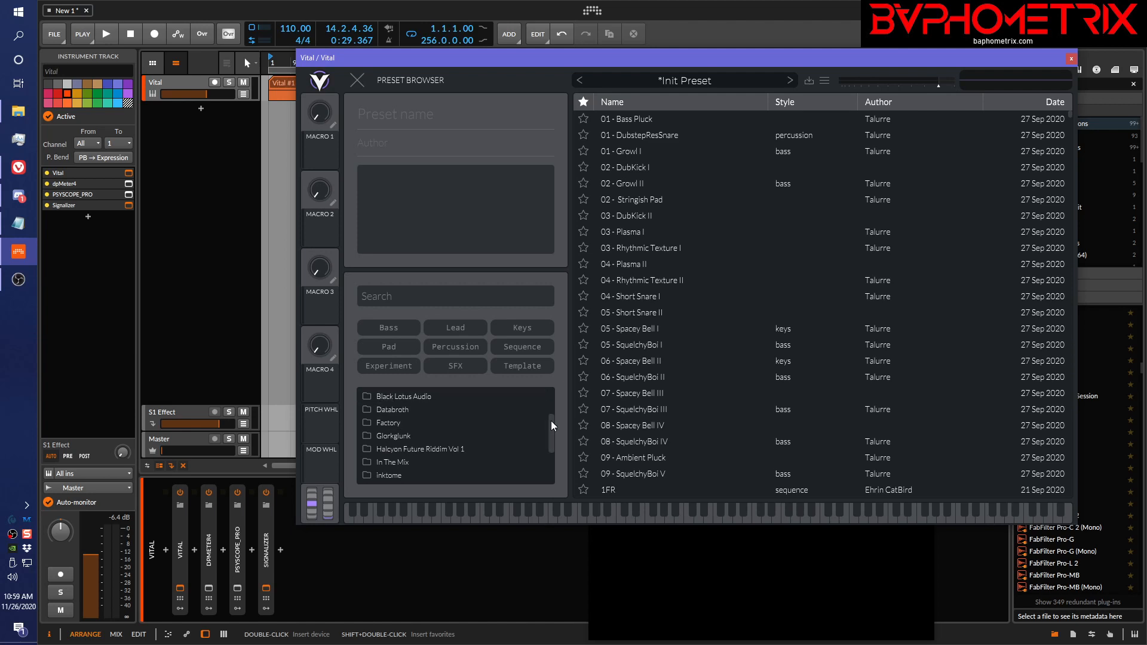
drag(554, 437, 569, 403)
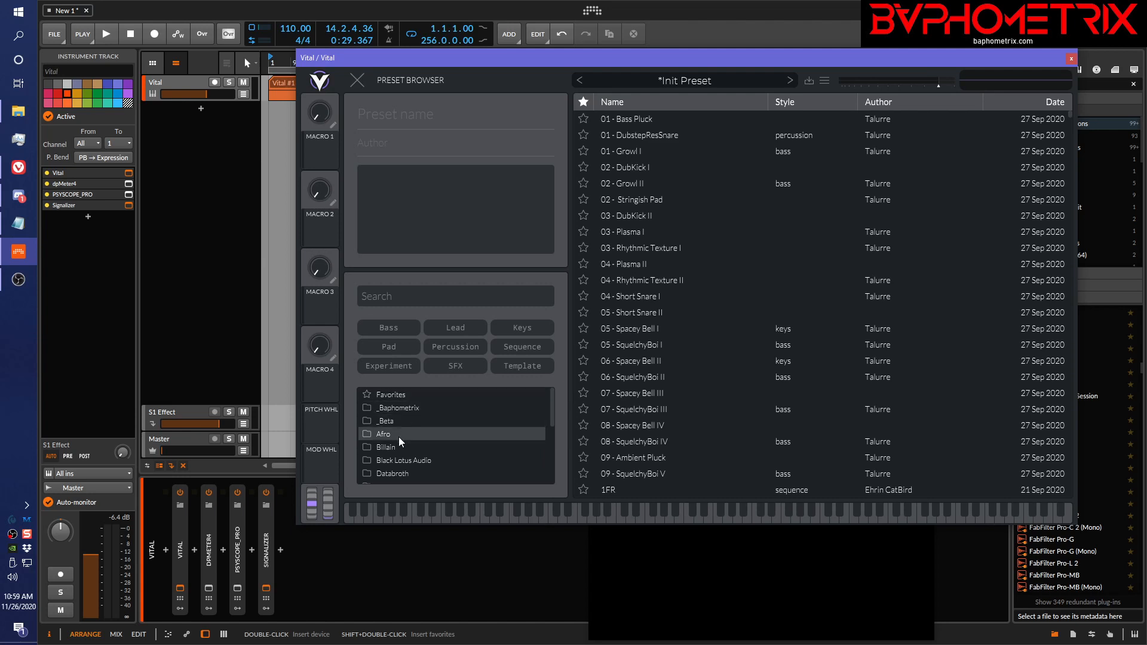
scroll(403, 435, down, 5)
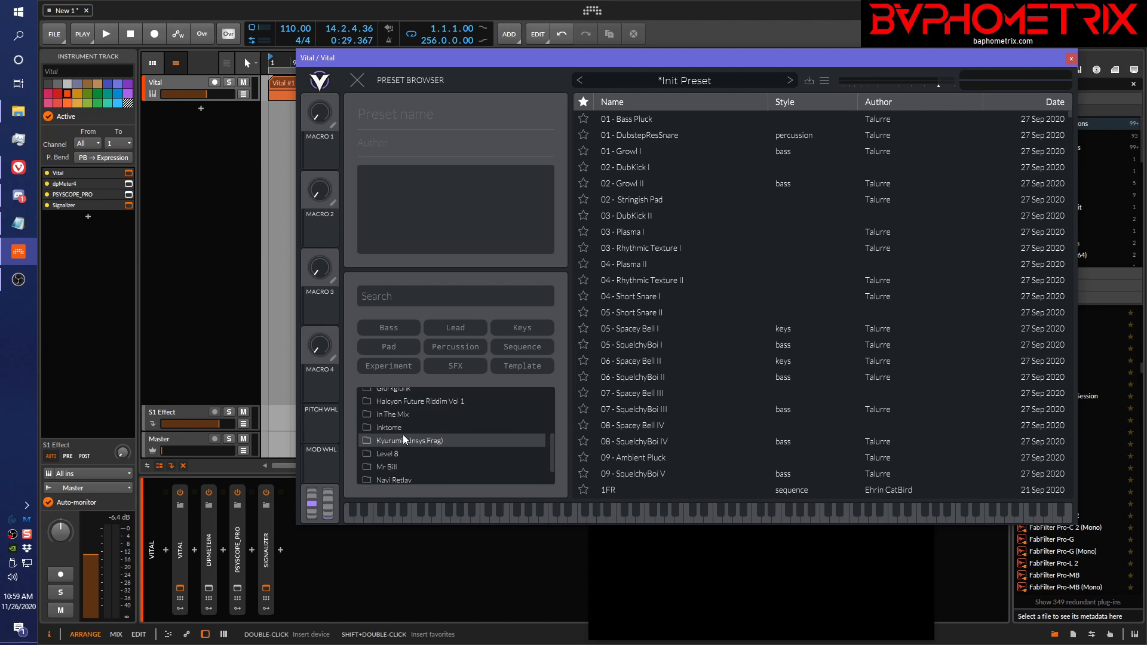
scroll(403, 435, up, 2)
click(395, 433)
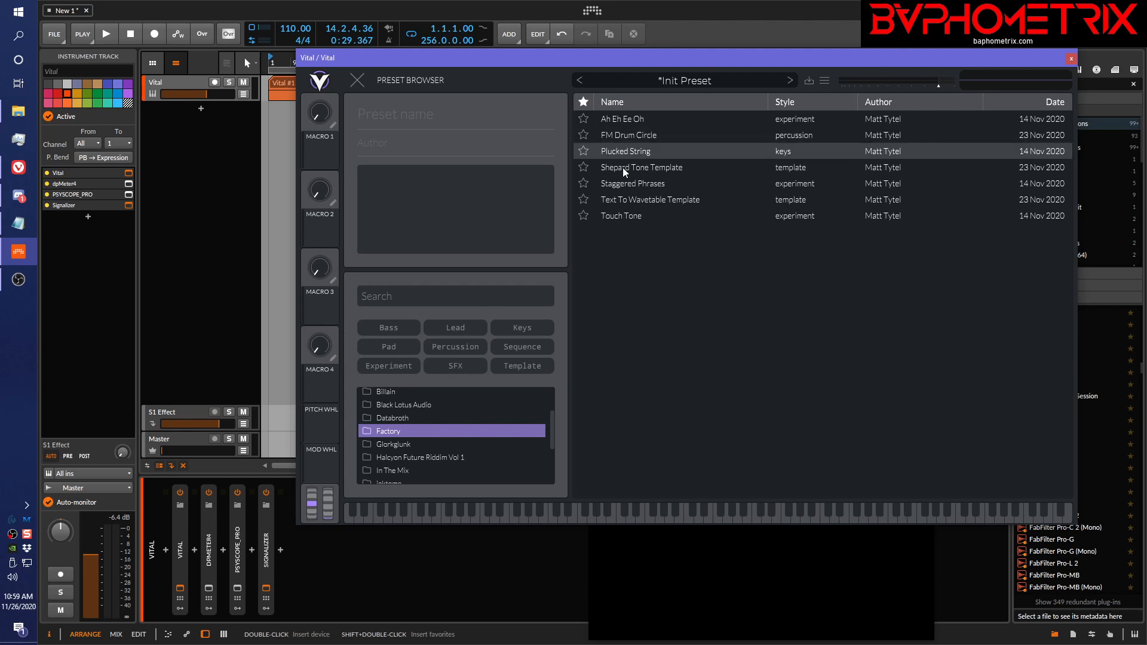
Step: View the presets in the Databroth and Billain folders and filter Billain's presets by the Bass style
click(392, 405)
click(388, 418)
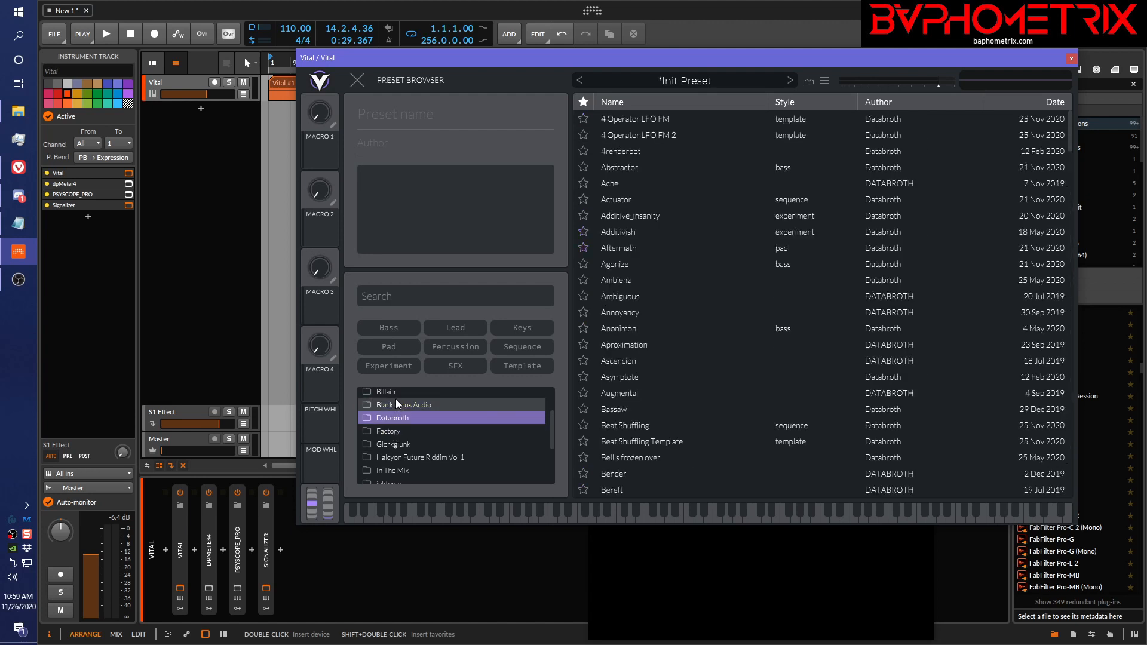
click(392, 392)
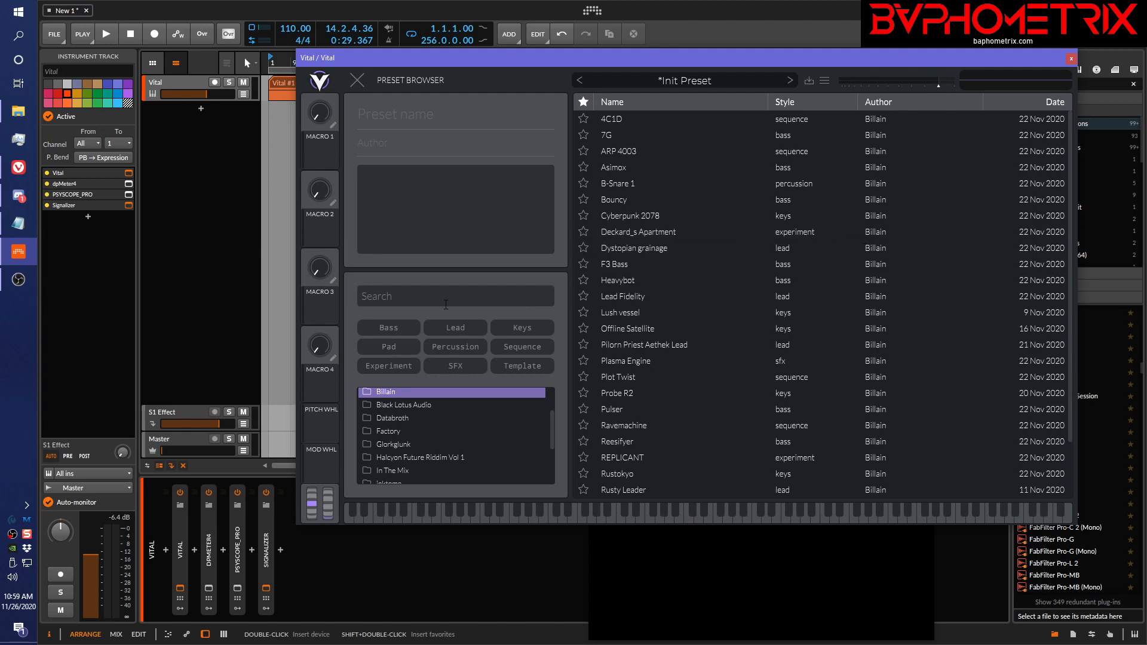
click(398, 326)
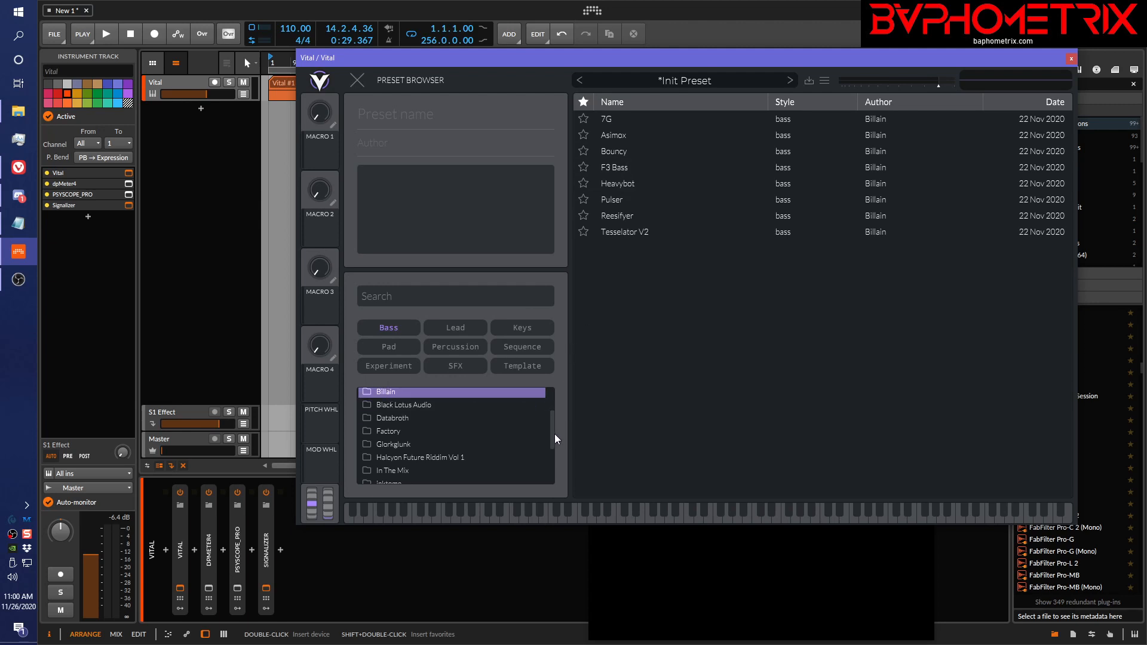
drag(552, 435, 561, 394)
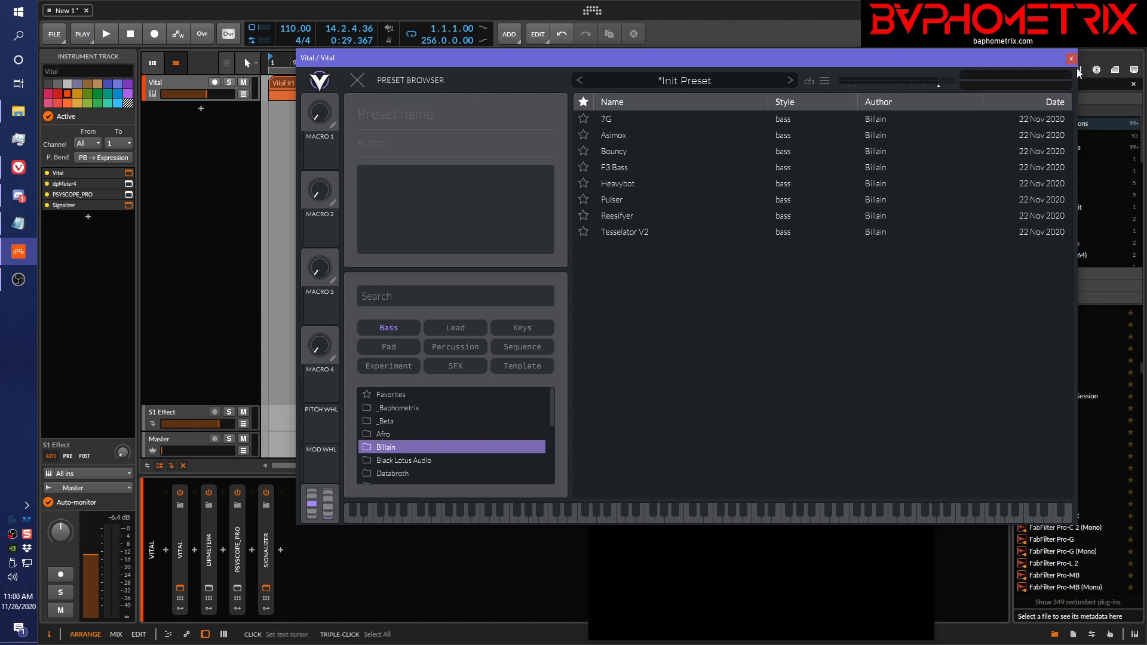
Step: Close the Vital and Signalizer plug-in windows and reopen Vital at its preset browser
click(1071, 58)
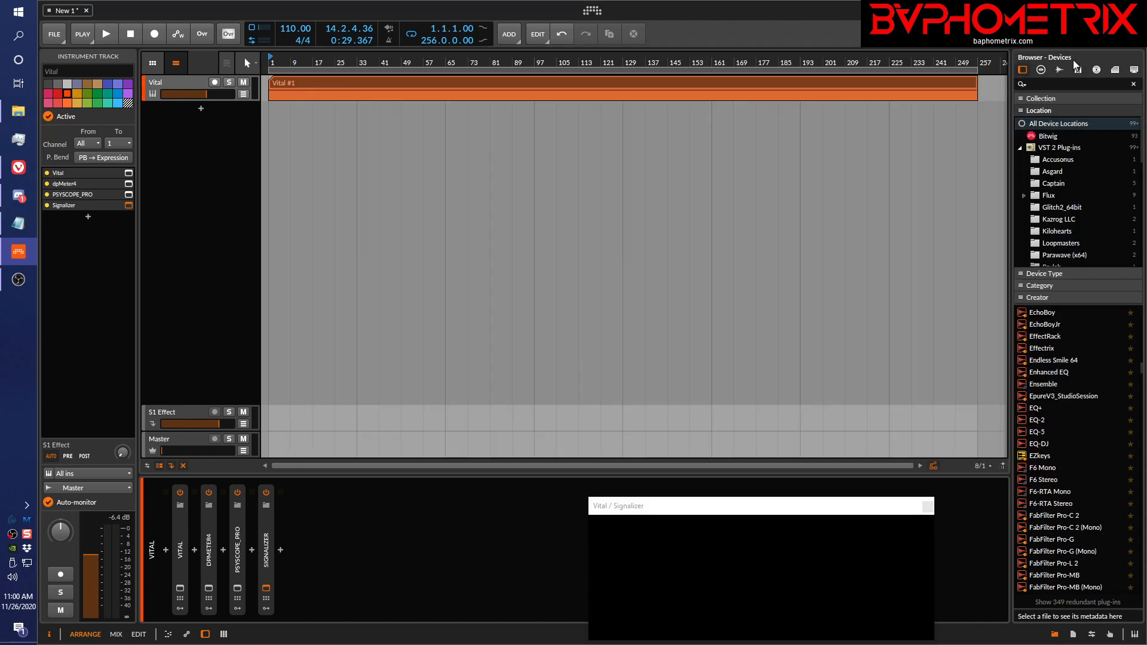
click(927, 508)
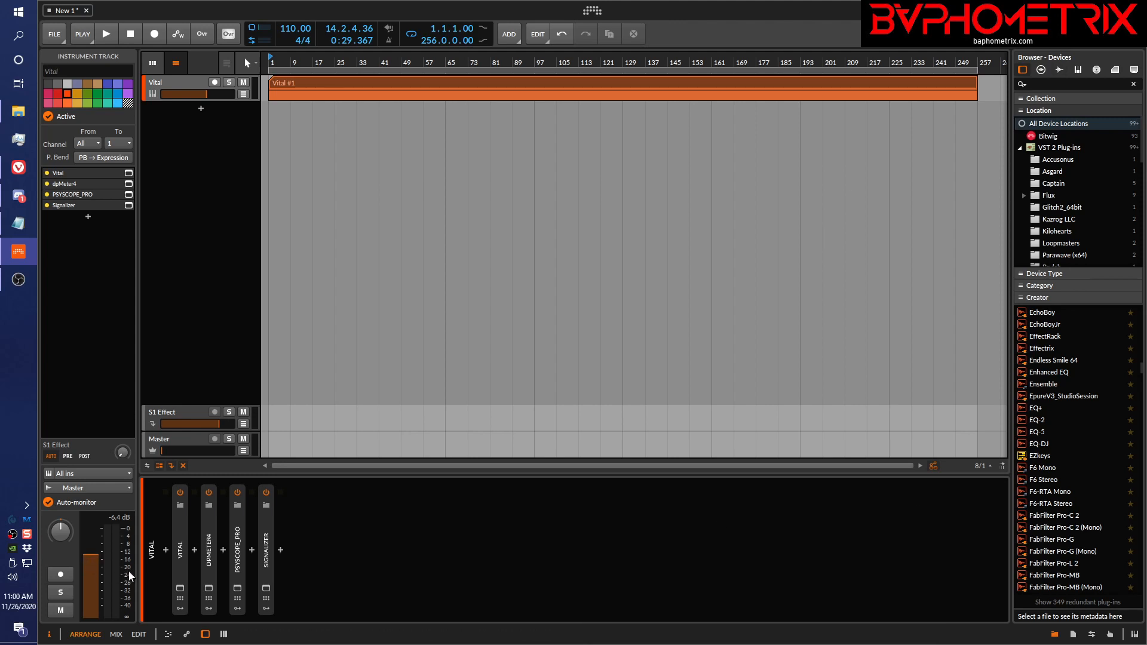
click(180, 589)
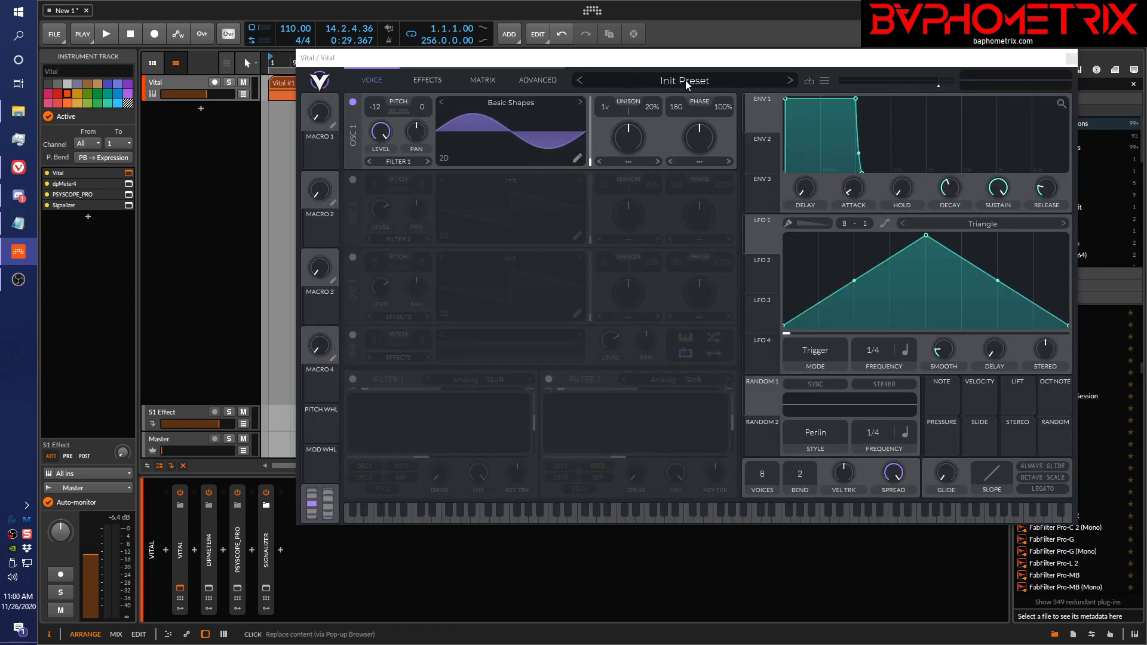
click(686, 82)
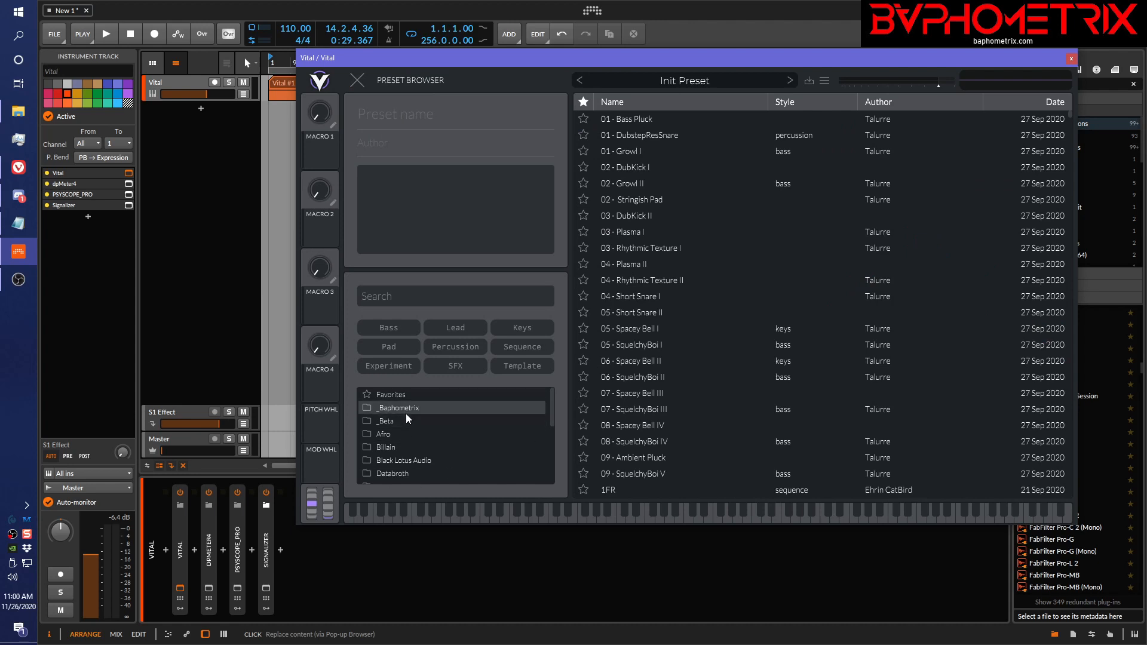
Step: Expand the Billain and Kyurumi (Unsys Frag) preset folders and view the presets in Kyurumi's PRO Pack 1
click(368, 446)
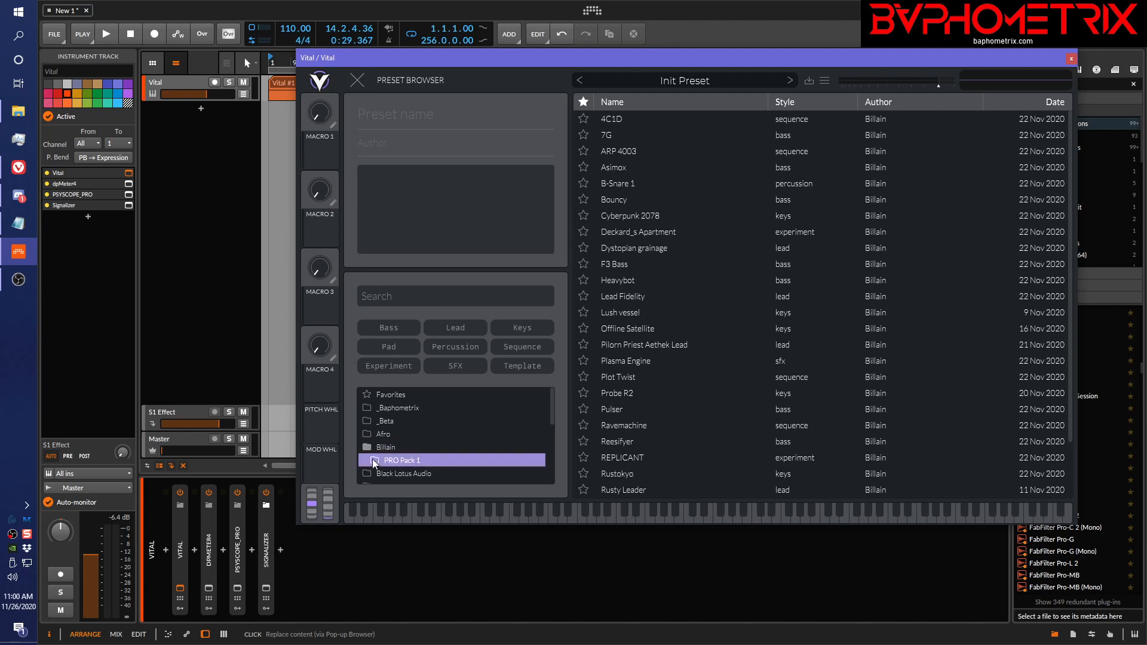
scroll(388, 422, down, 5)
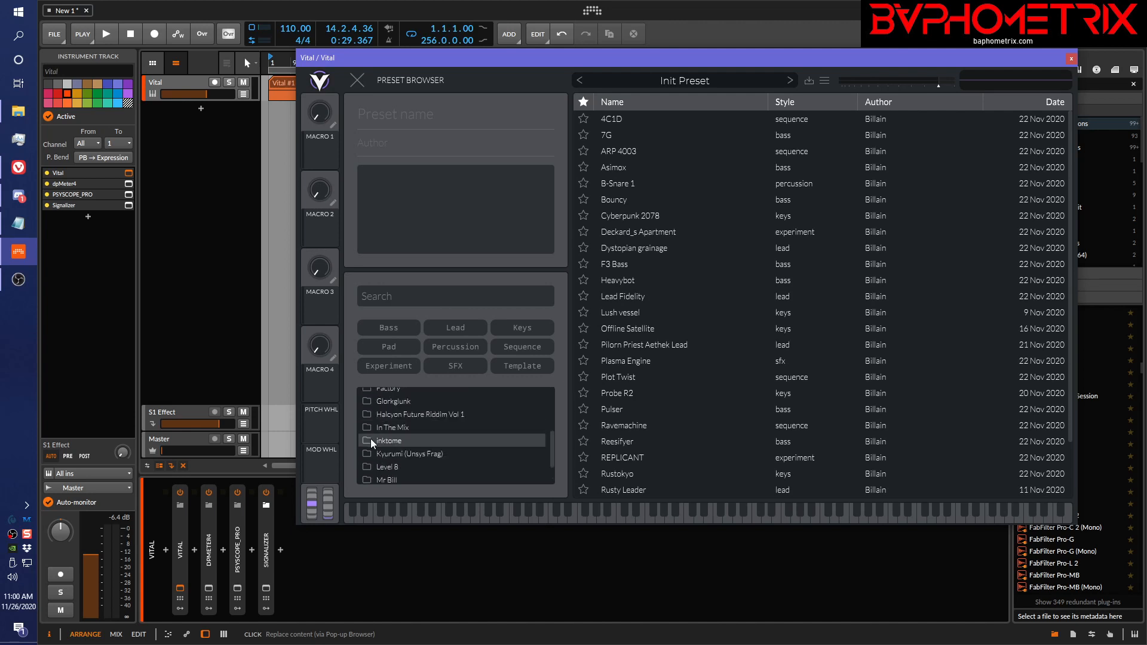
click(368, 453)
scroll(388, 448, down, 3)
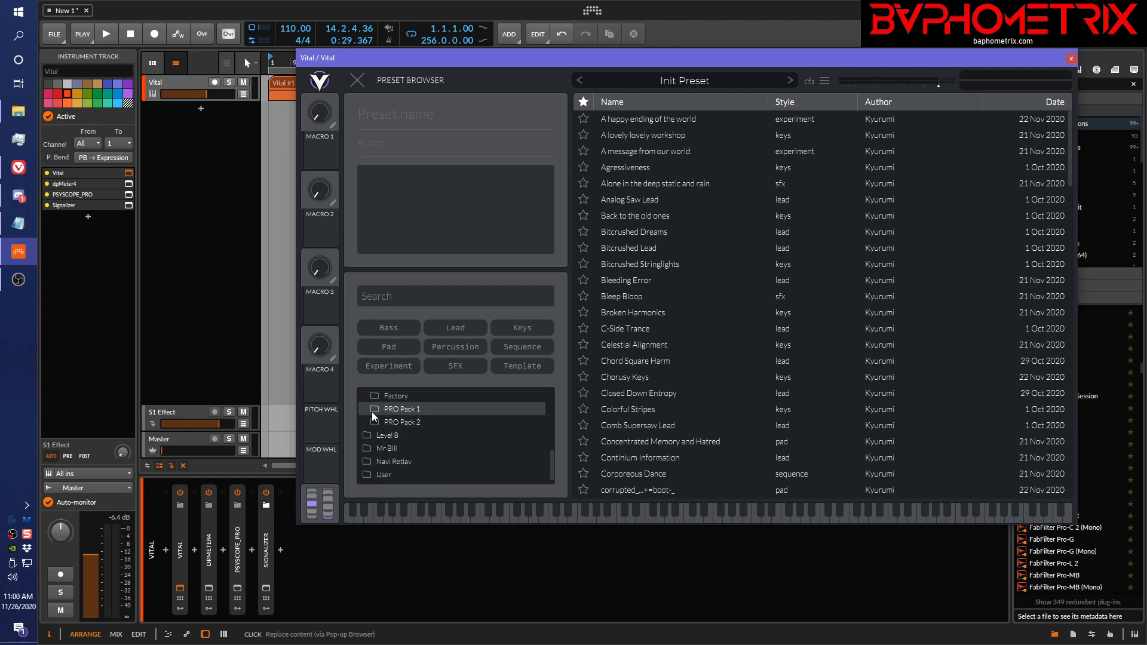
click(372, 411)
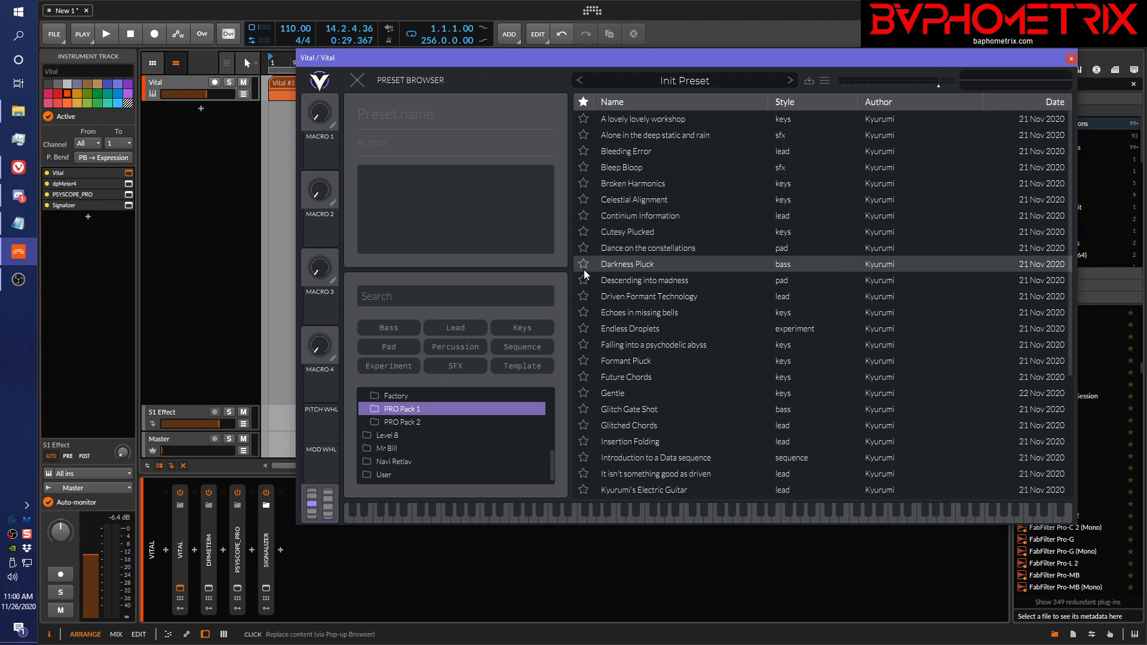
scroll(468, 425, up, 3)
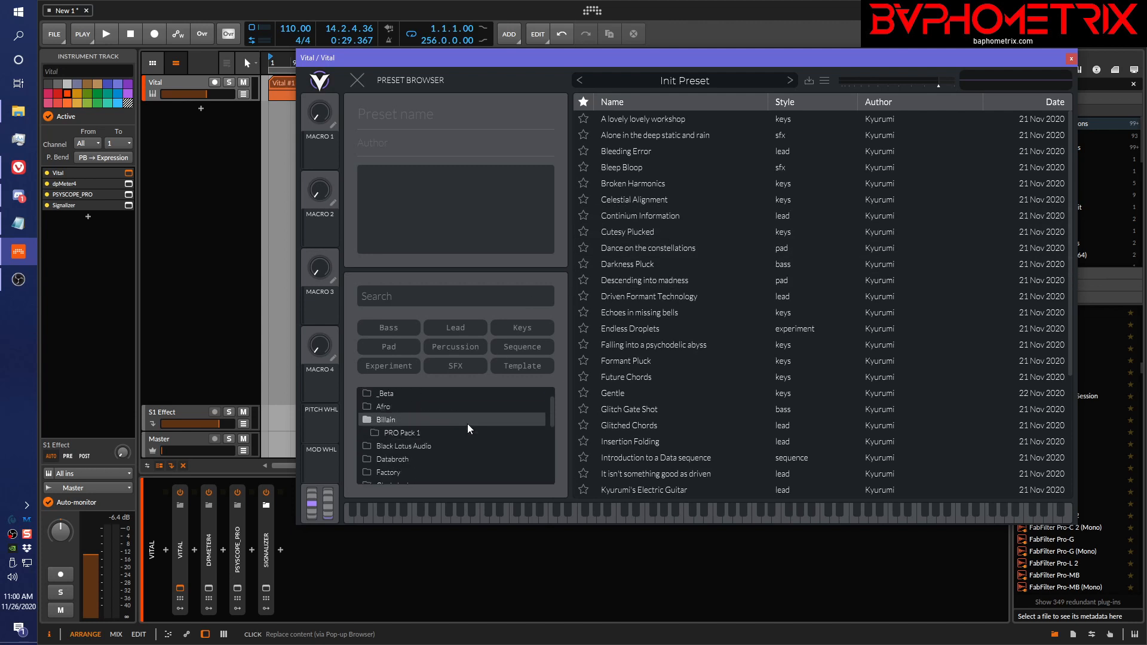
scroll(467, 424, down, 3)
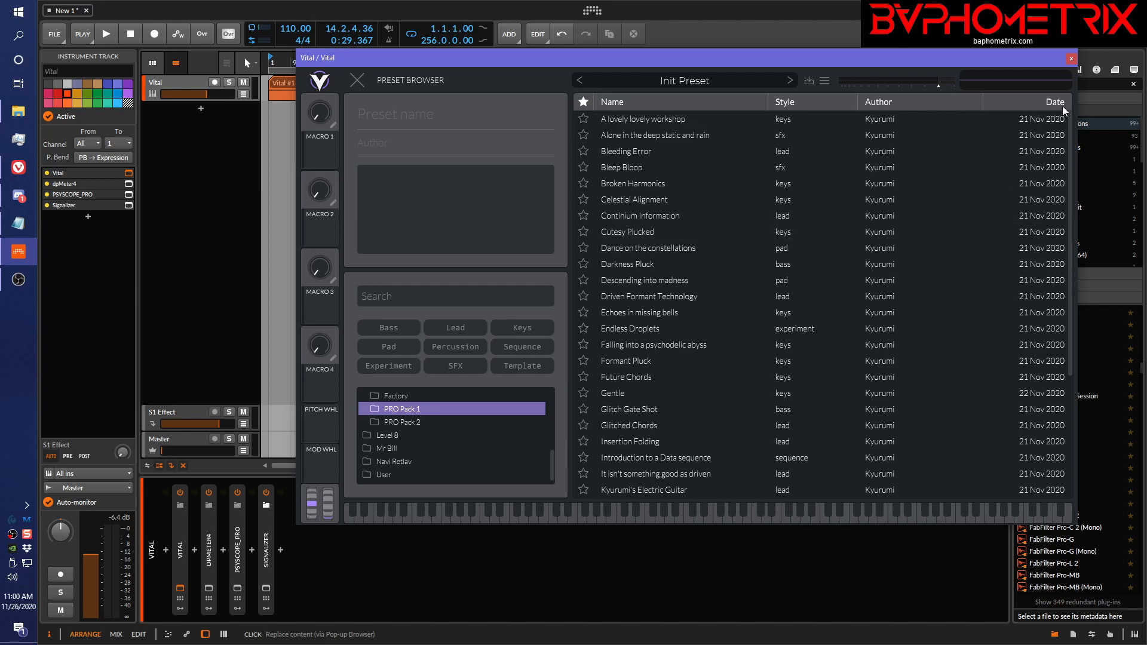
Step: Close and reopen the Vital window, check the preset browser's folder list again and leave the browser
click(1070, 58)
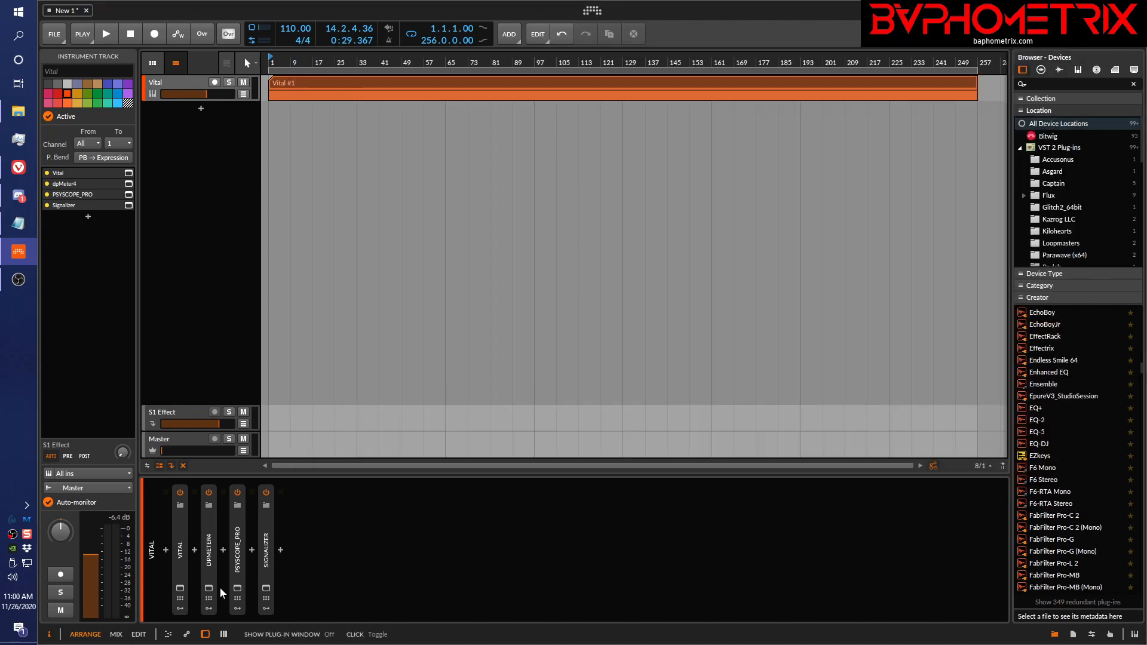
click(180, 588)
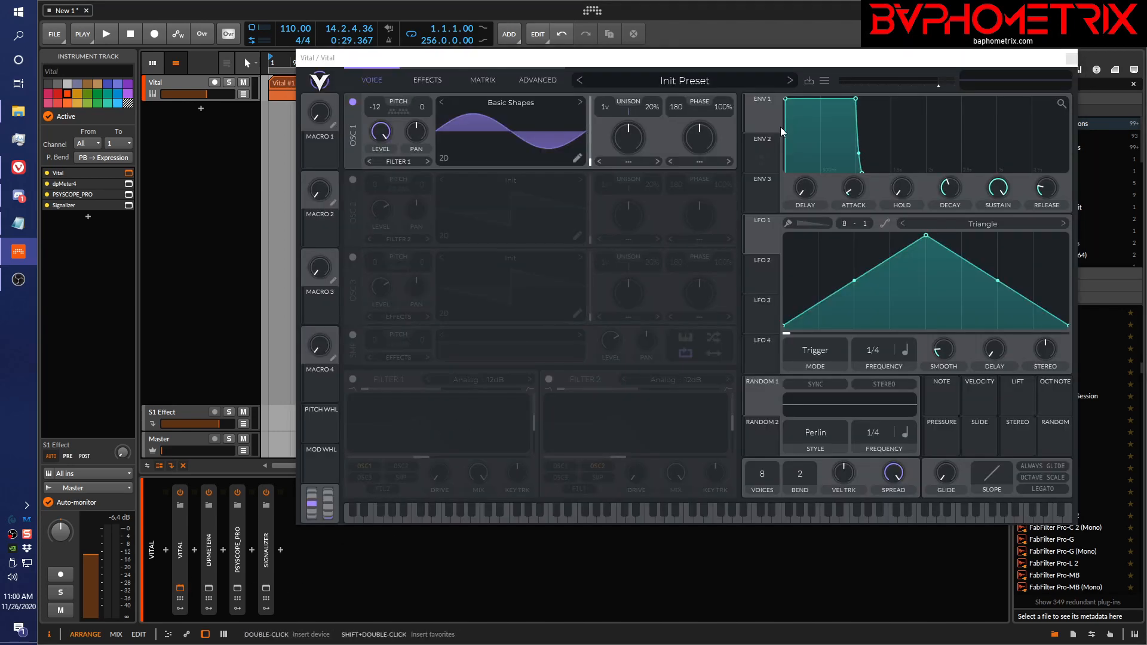
click(697, 81)
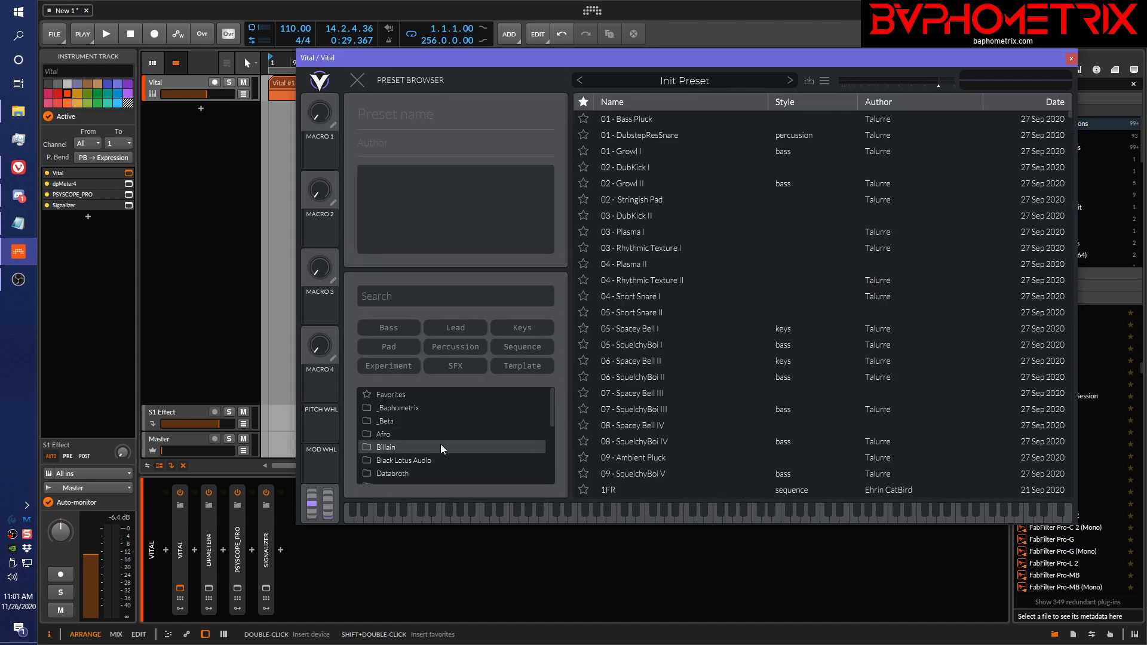
click(357, 80)
Step: View the selection lists for oscillator 1's wavetable and LFO 1's shape, closing them without choosing anything
click(511, 104)
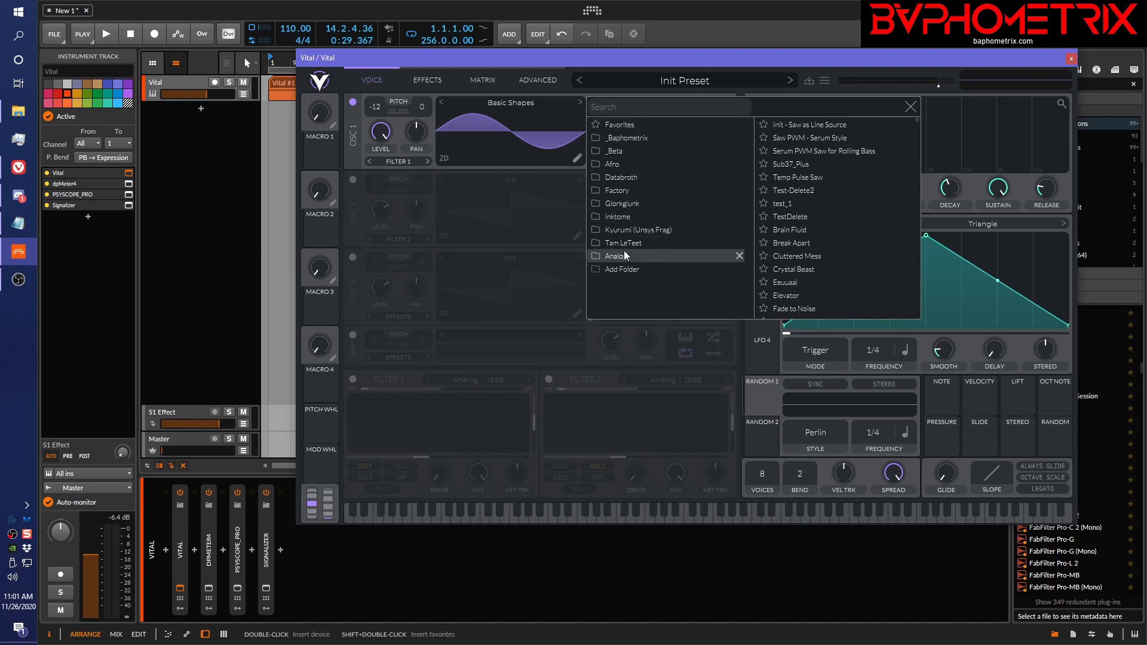
click(517, 106)
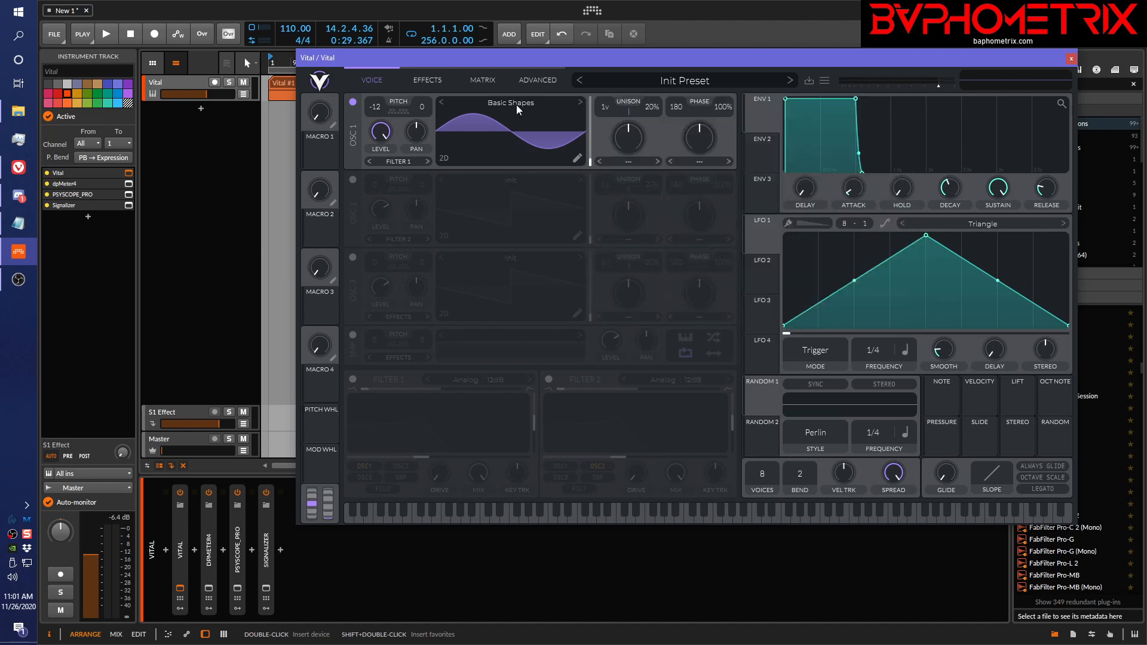
click(961, 223)
click(847, 242)
Step: Turn Filter 1 on and off, and enable the sampler to view its noise sample list before disabling it
click(353, 378)
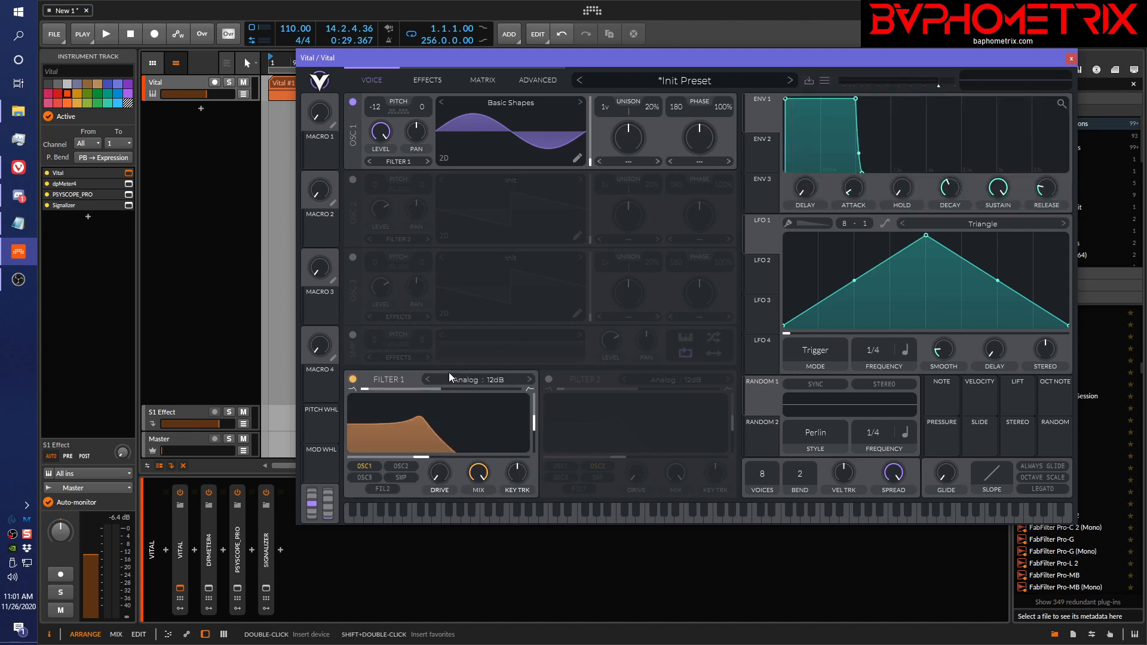
click(351, 378)
click(353, 334)
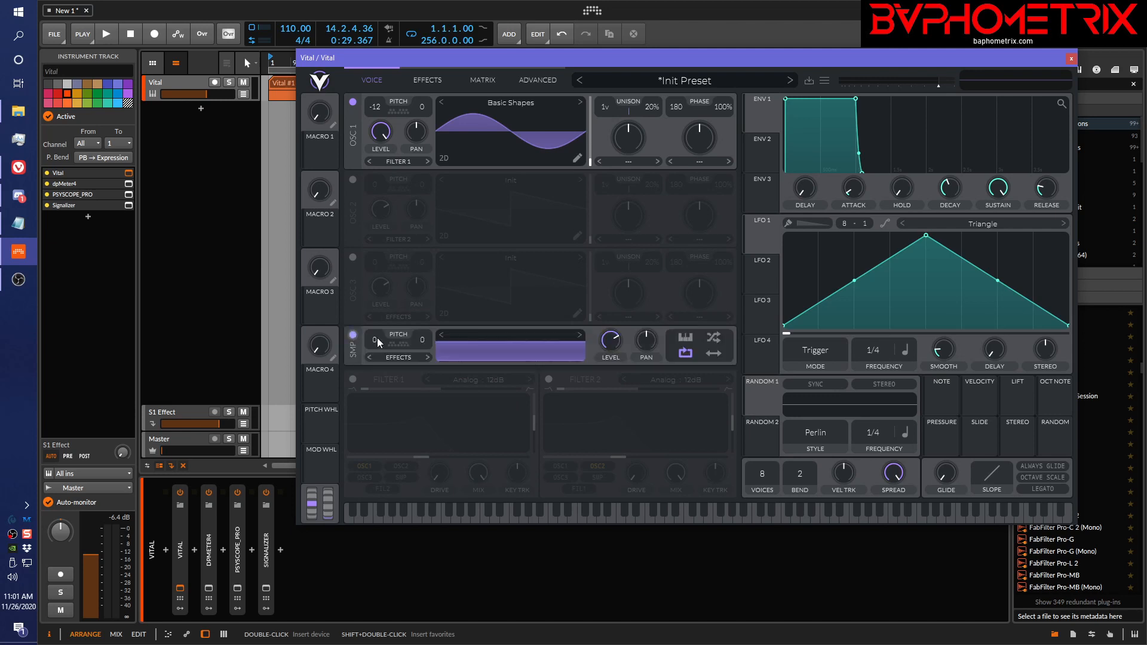
click(476, 335)
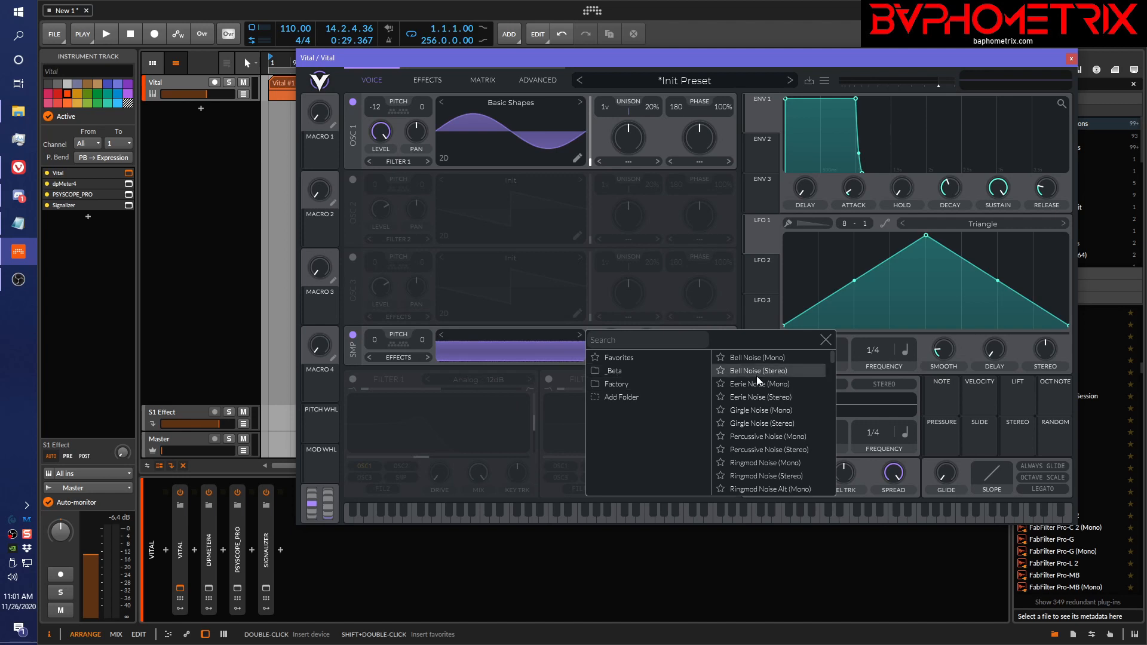
click(827, 339)
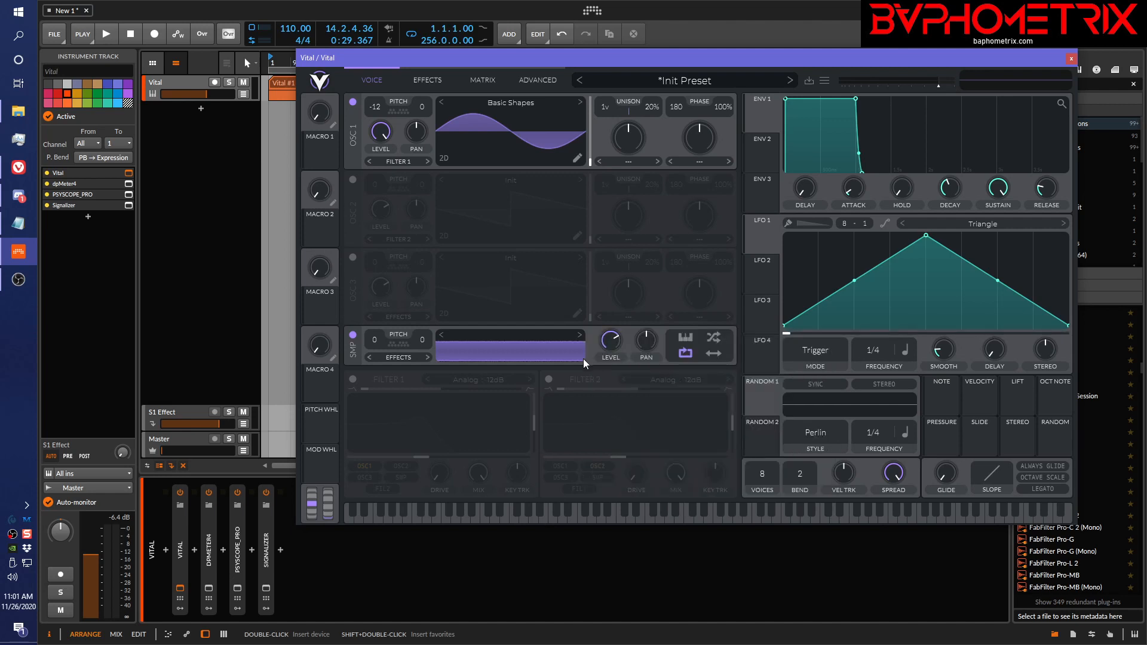
click(353, 336)
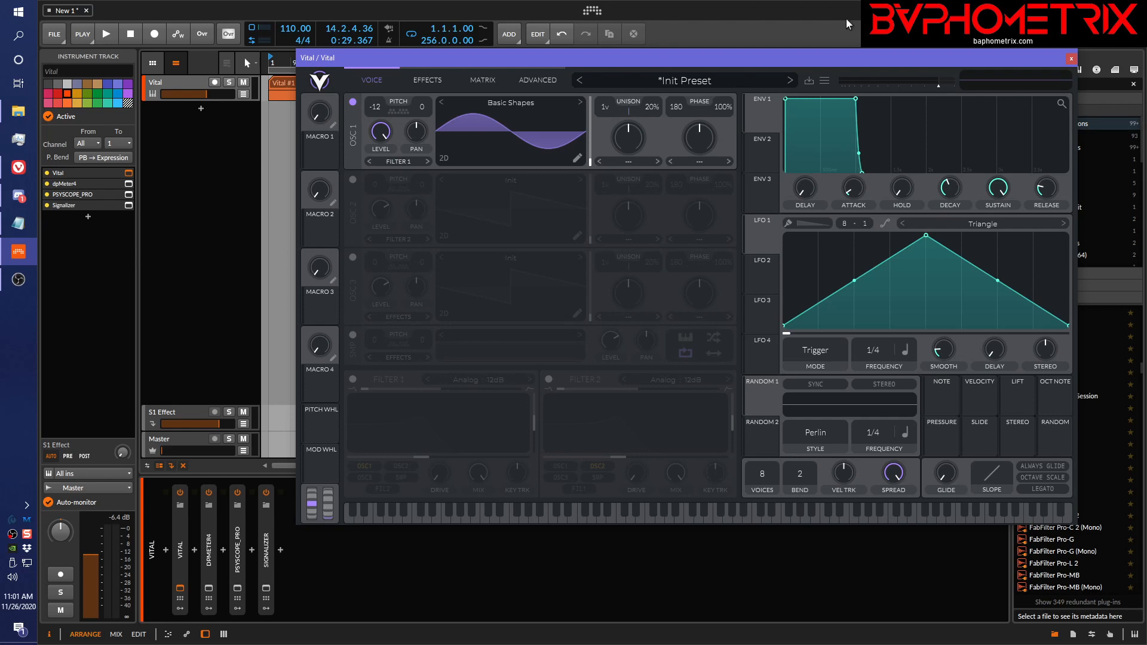
Step: View the preset browser briefly and browse oscillator 1's wavetable folders Factory, Basic and Databroth without choosing a wavetable
click(713, 79)
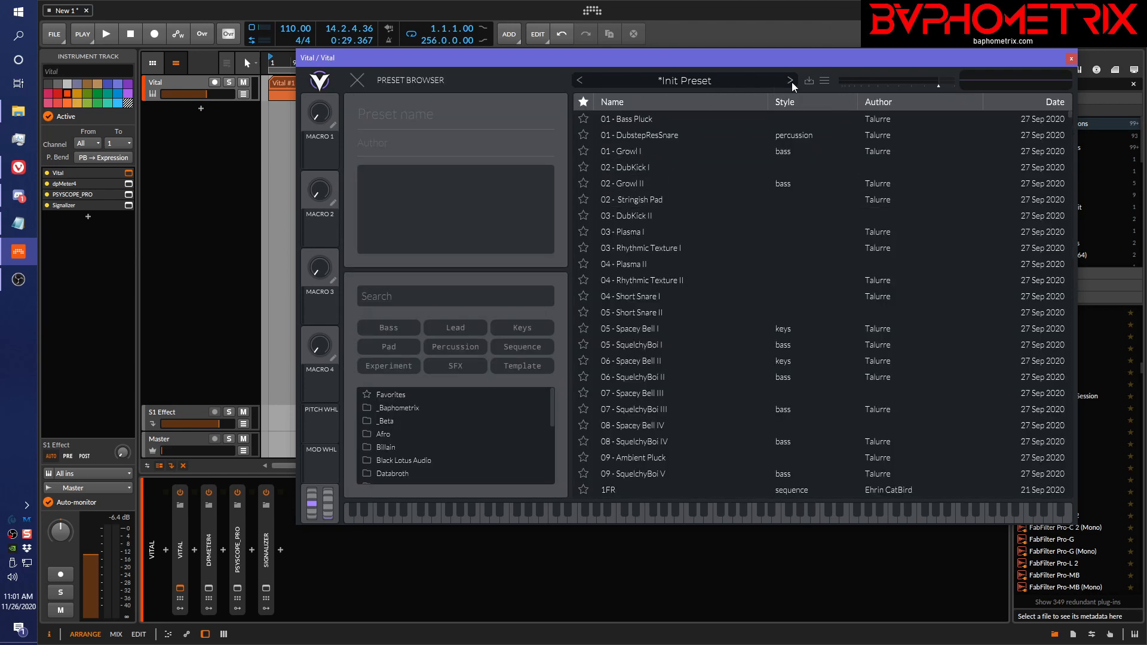
click(358, 81)
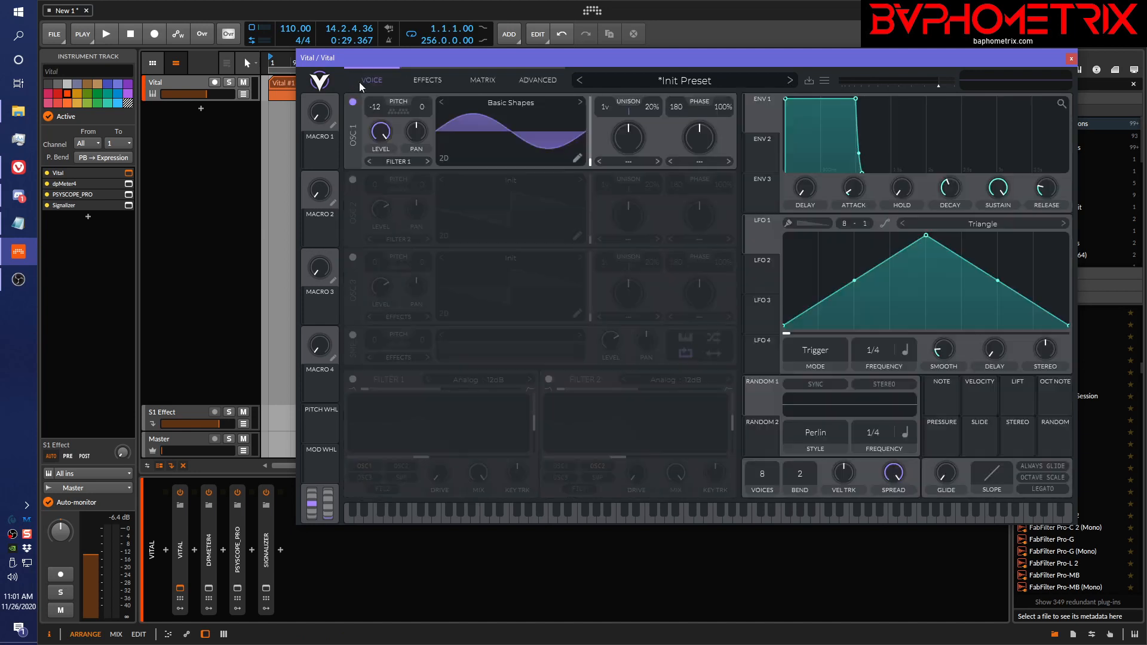
click(521, 102)
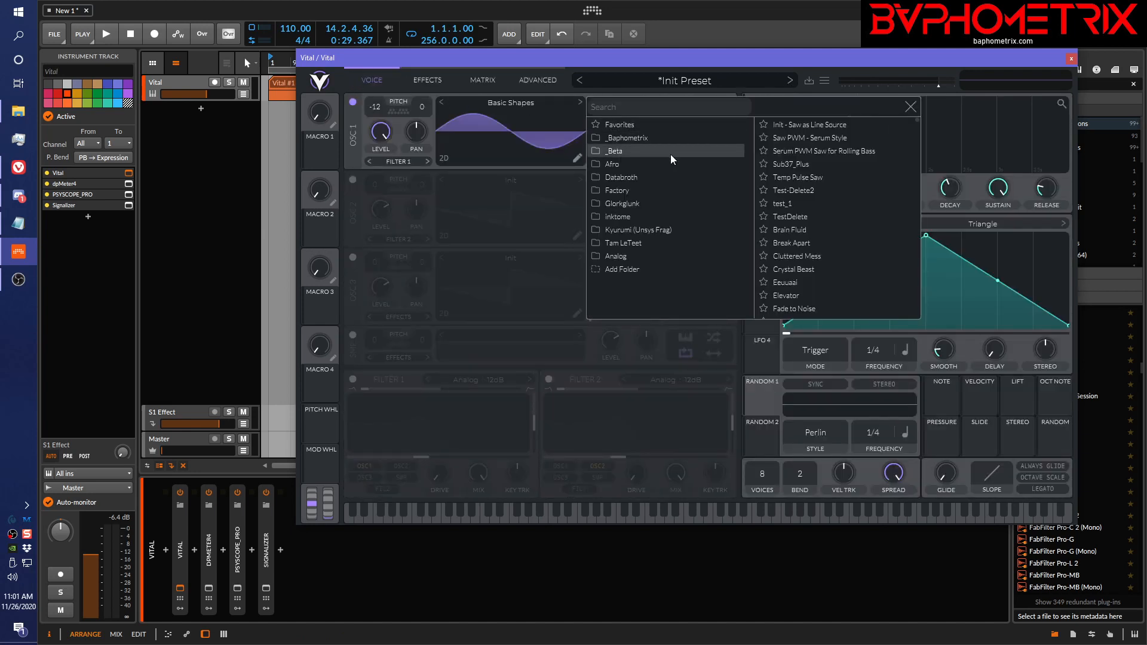
click(593, 188)
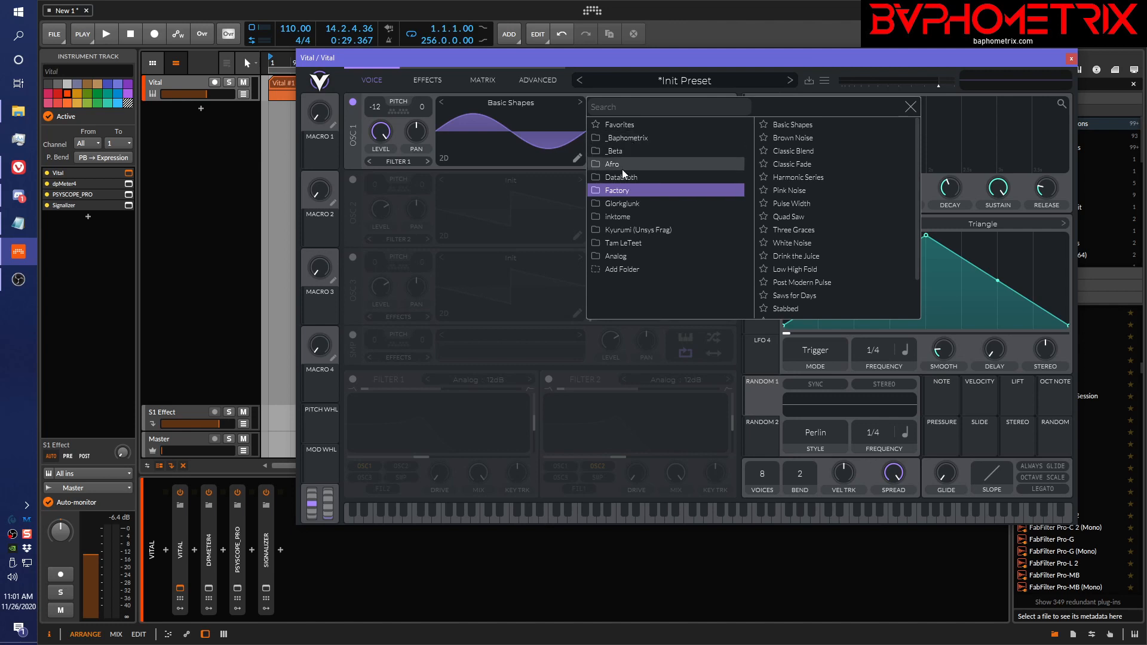
click(594, 189)
click(603, 203)
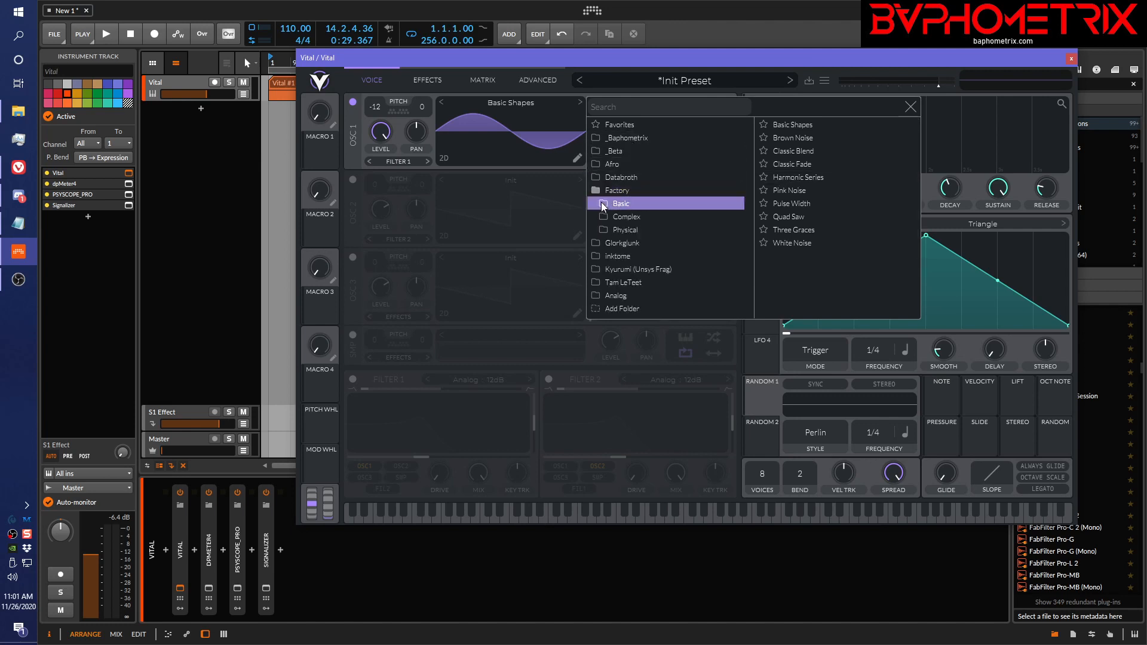
click(597, 177)
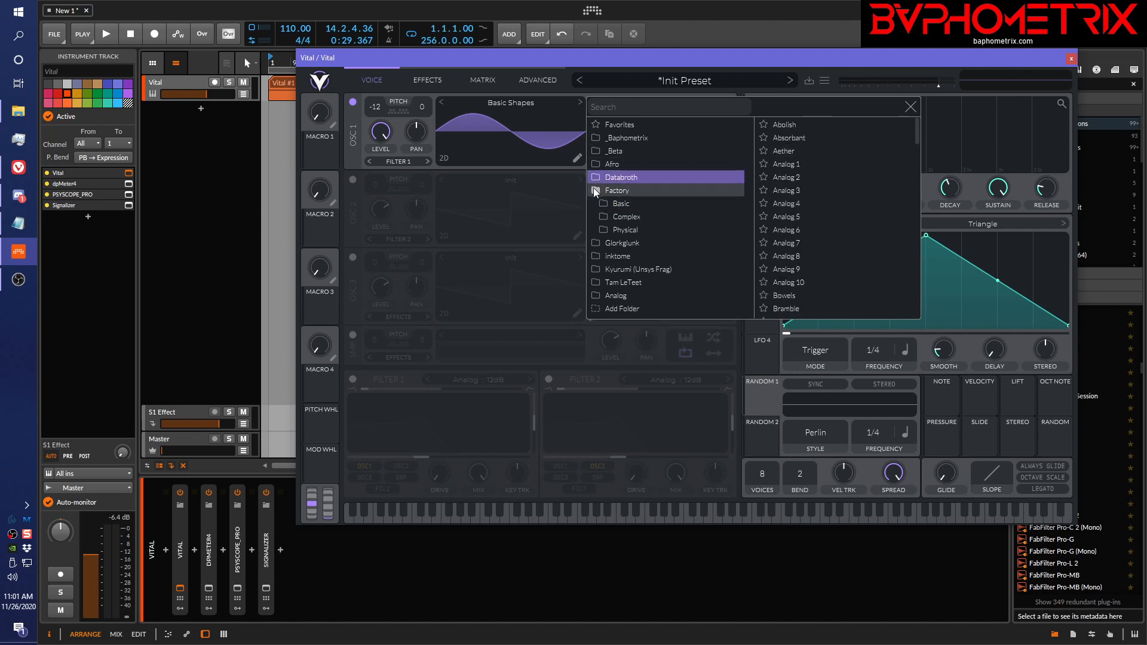
click(910, 107)
Step: Close and reopen the Vital window and search oscillator 1's wavetable list for "basic"
click(1071, 58)
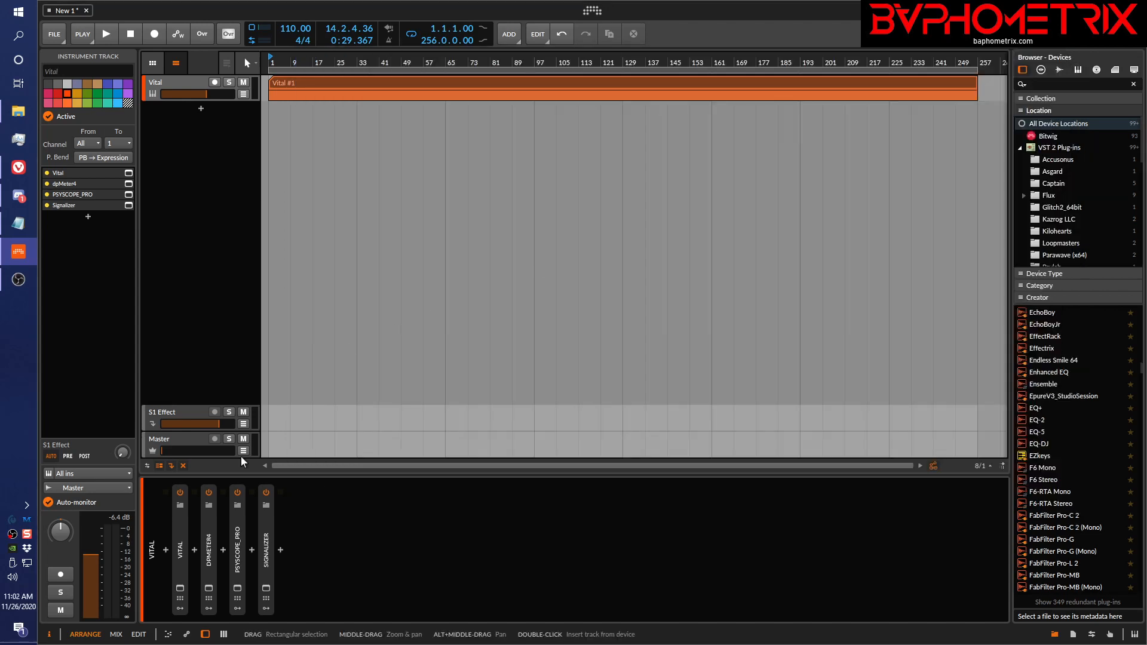
click(183, 588)
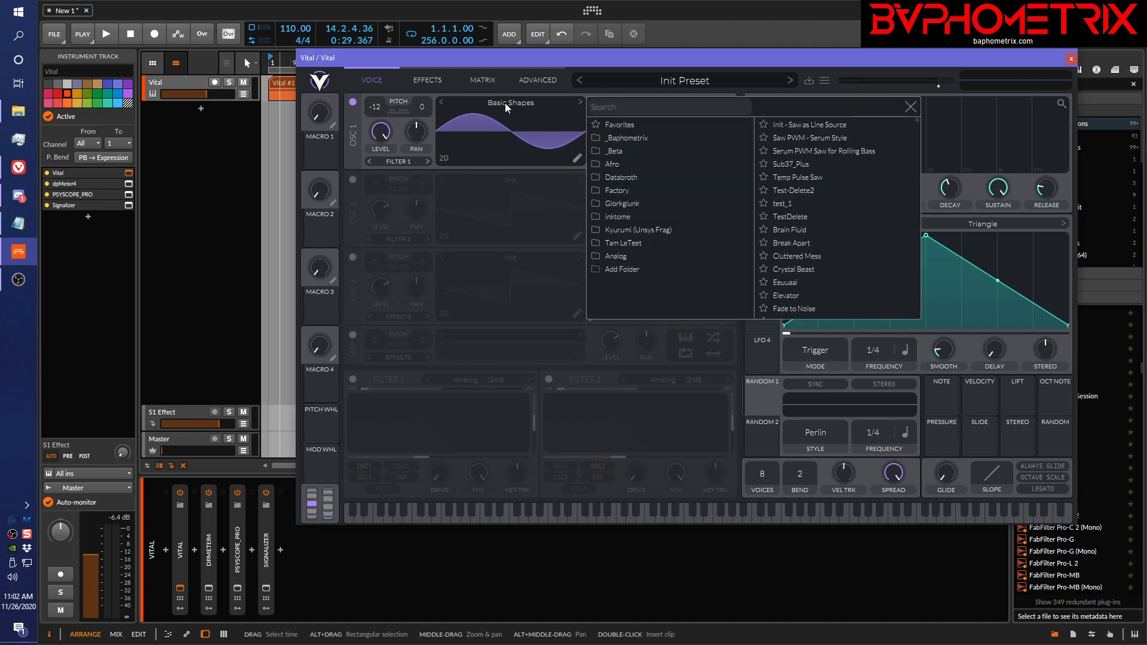
click(618, 104)
text(bas)
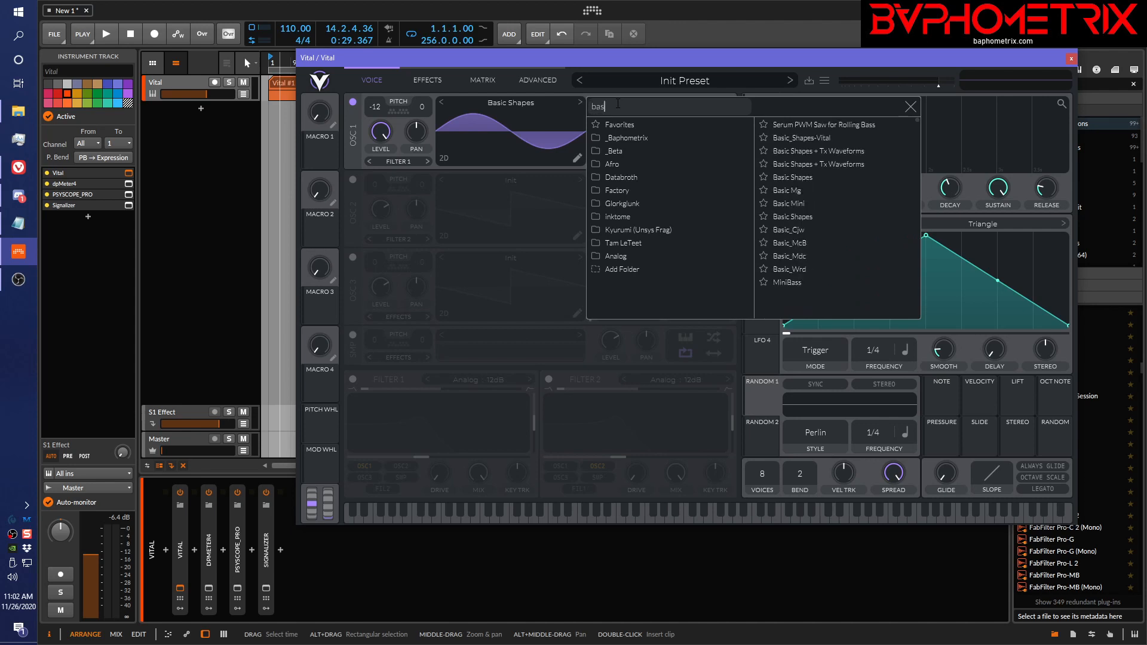
text(ic)
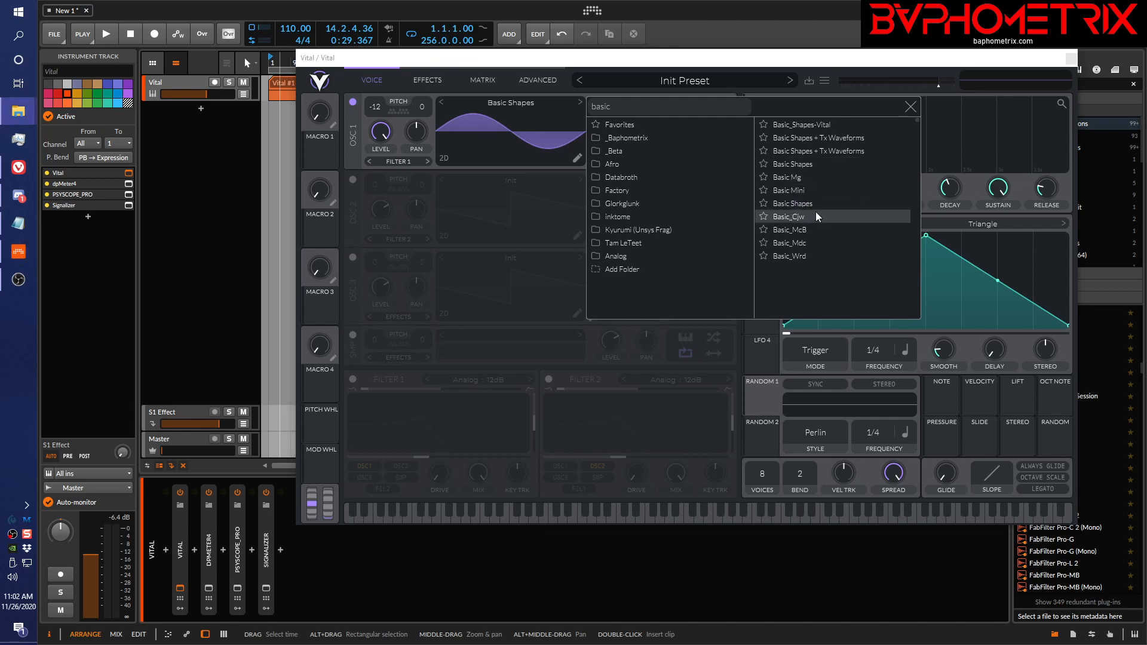
Step: View the Basic Shapes.wav file in the Serum Presets Analog tables folder and close the folder window
drag(574, 0, 489, 81)
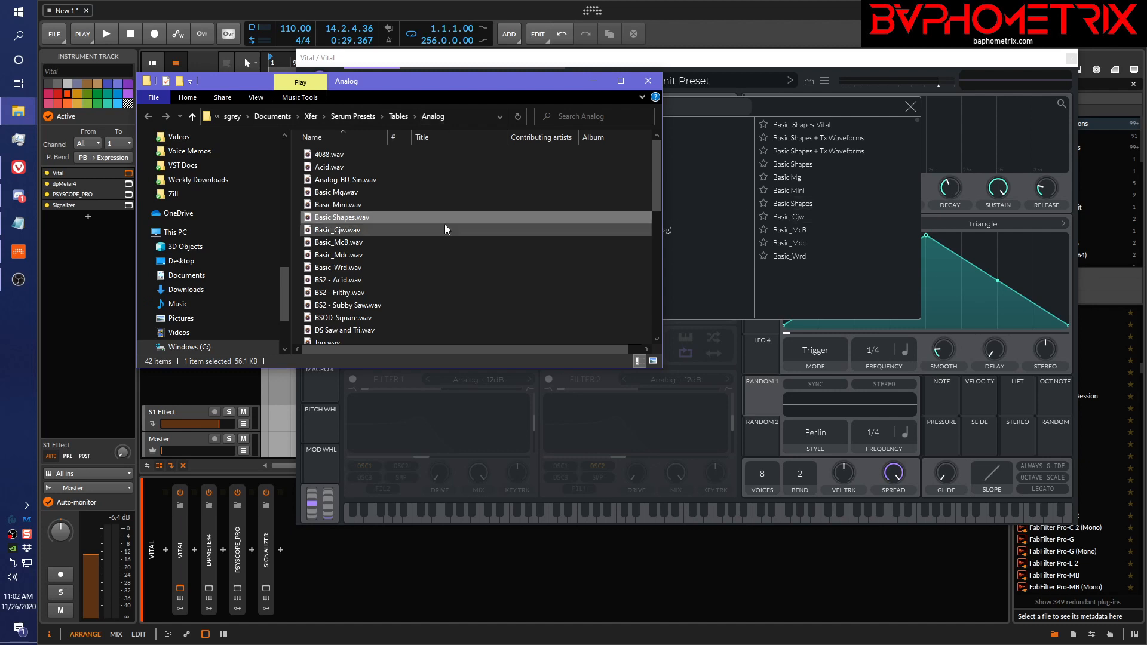
drag(560, 82, 446, 104)
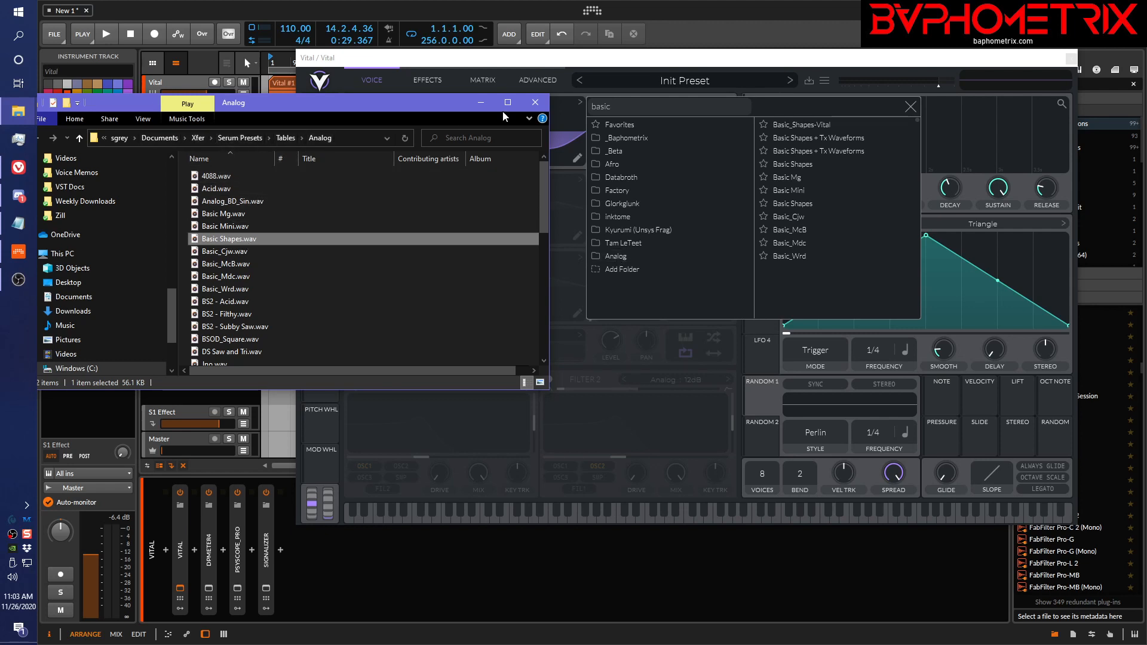
click(534, 102)
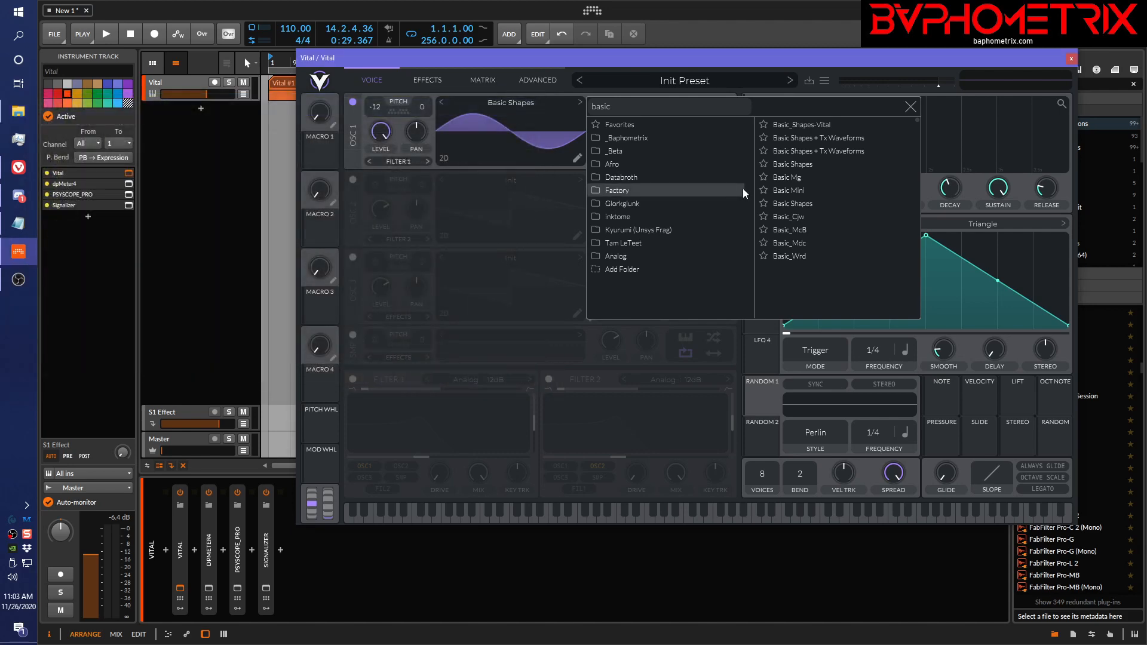
Step: Open the file location of the factory Basic Shapes wavetable, inspect its .vitaltable file and close the folder window
right_click(799, 164)
click(836, 175)
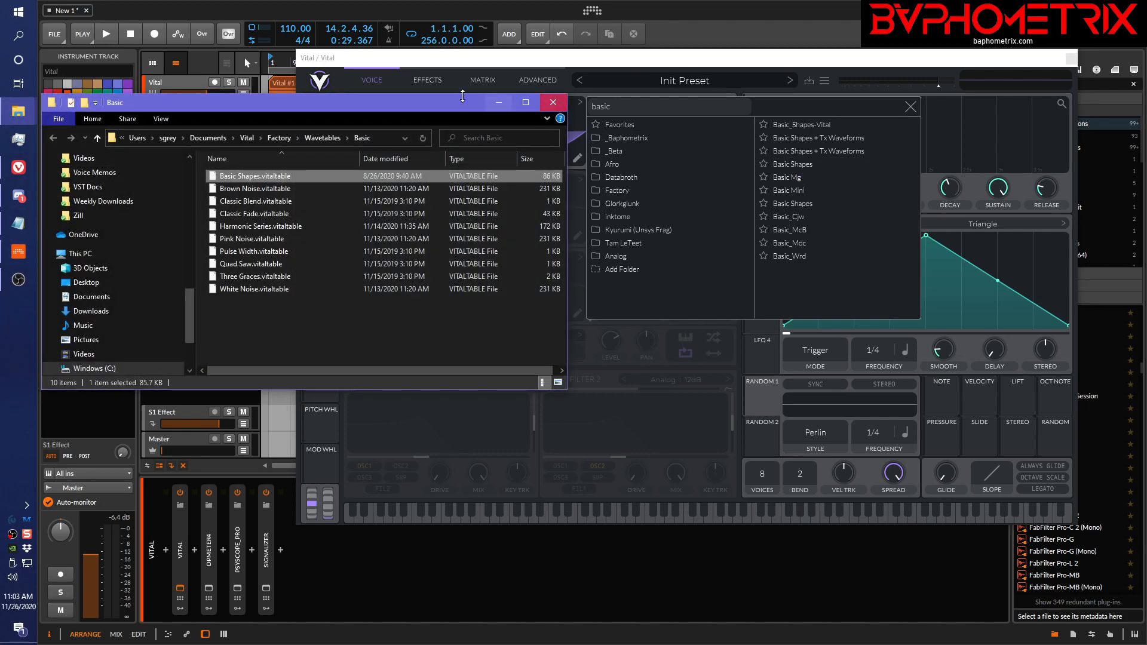
drag(442, 99, 453, 126)
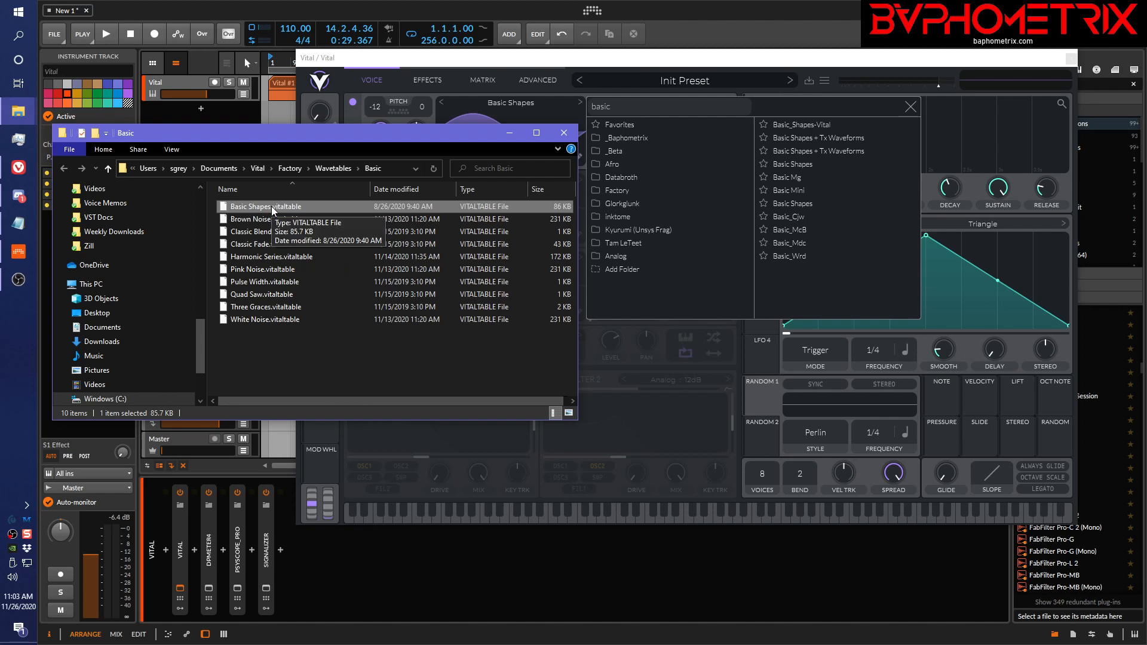
click(570, 130)
Step: Delete Basic_Shapes-Vital.vitaltable from its file location in the _Beta Misc wavetables folder and close the folder window
right_click(797, 132)
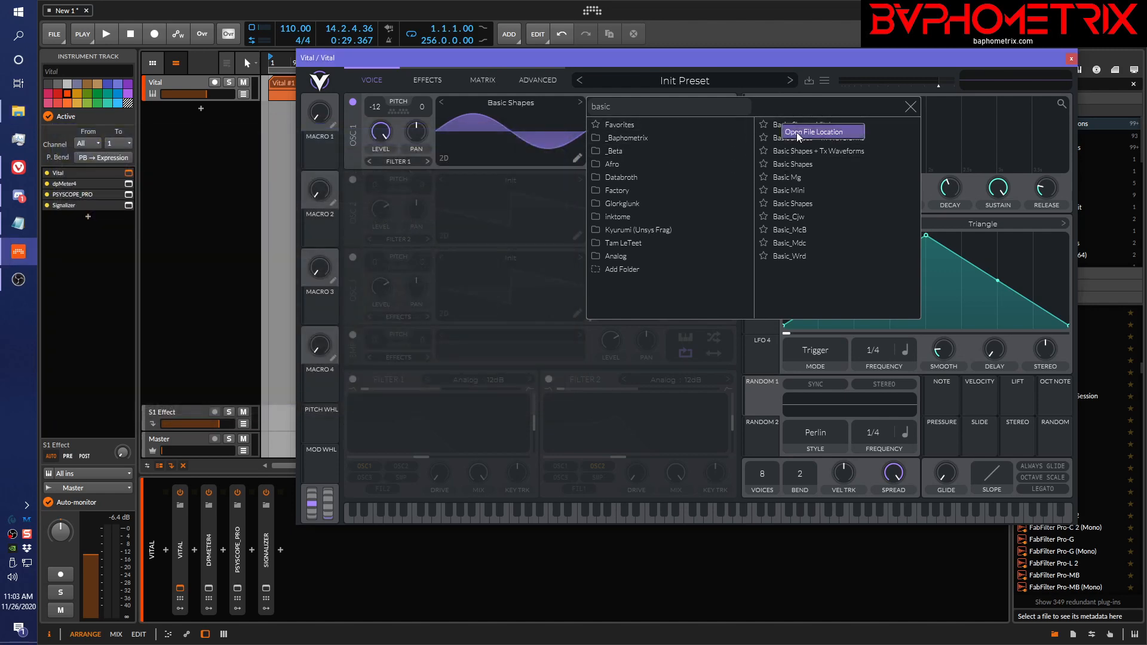
click(802, 132)
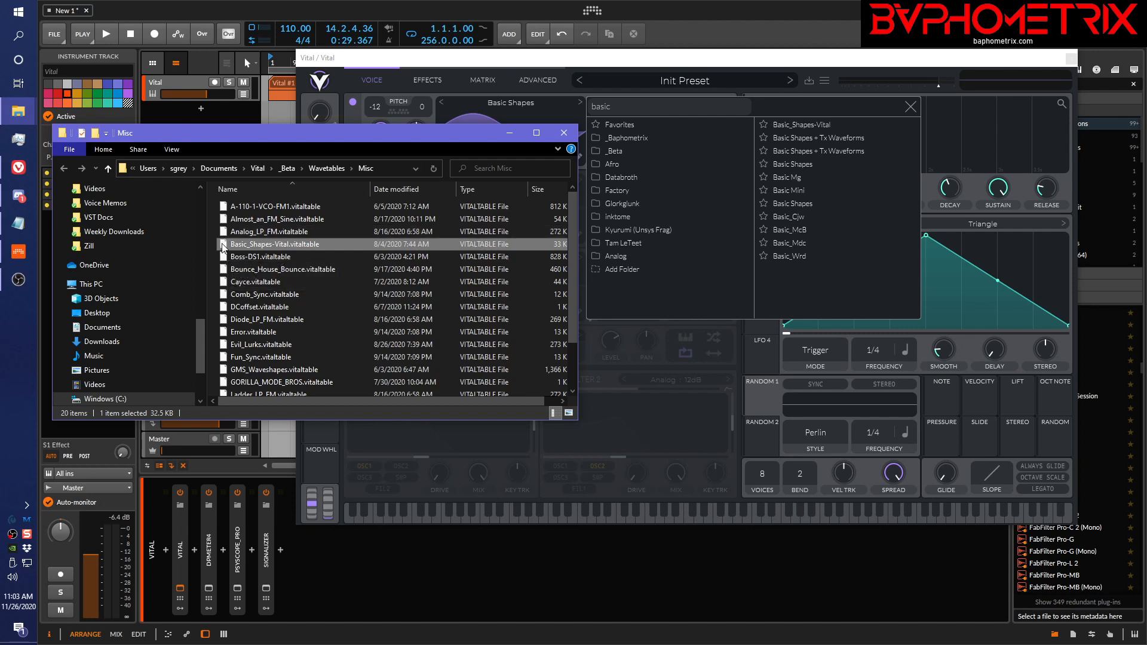
key(Delete)
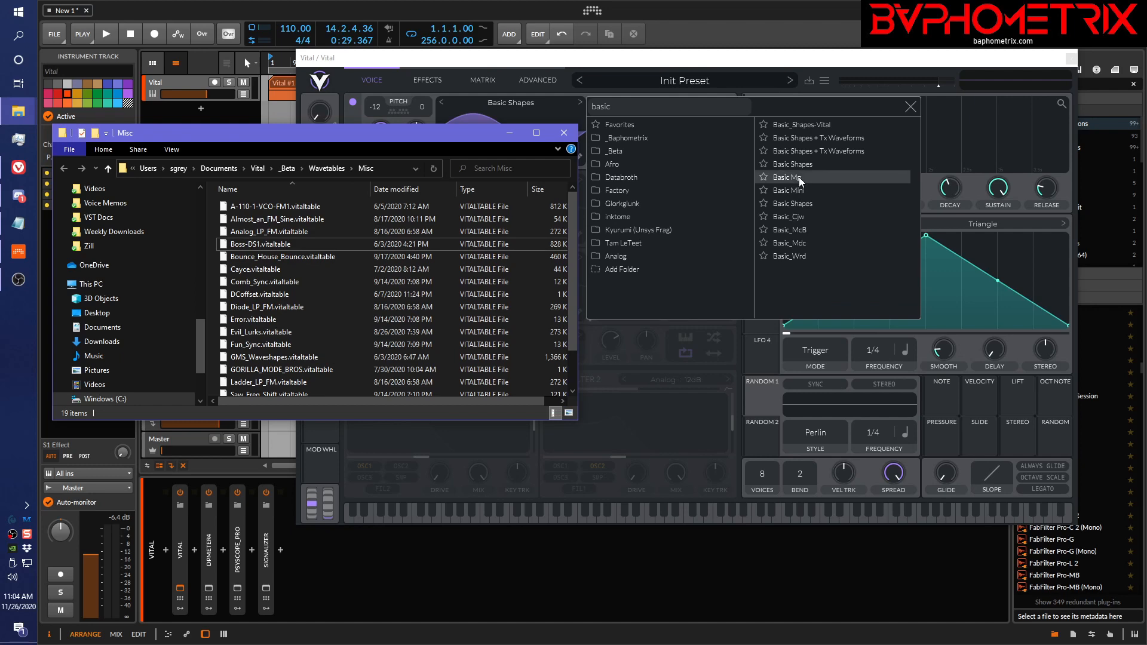
click(565, 135)
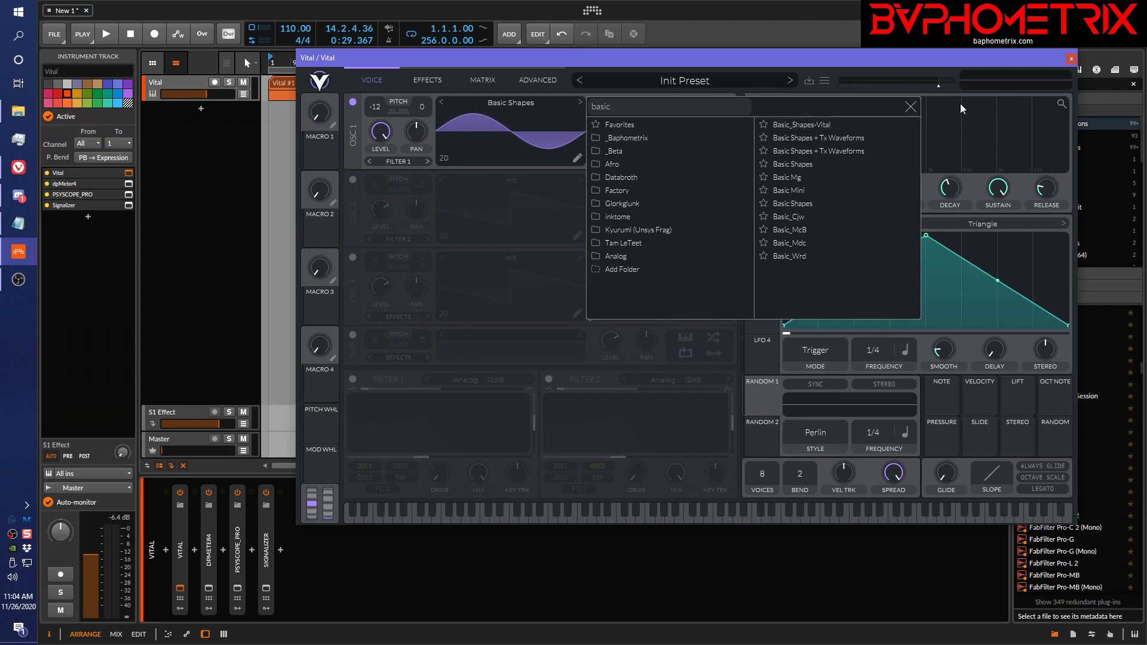
Step: Close the wavetable list, reopen the Vital window and search oscillator 1's wavetables for "basic" again
click(911, 107)
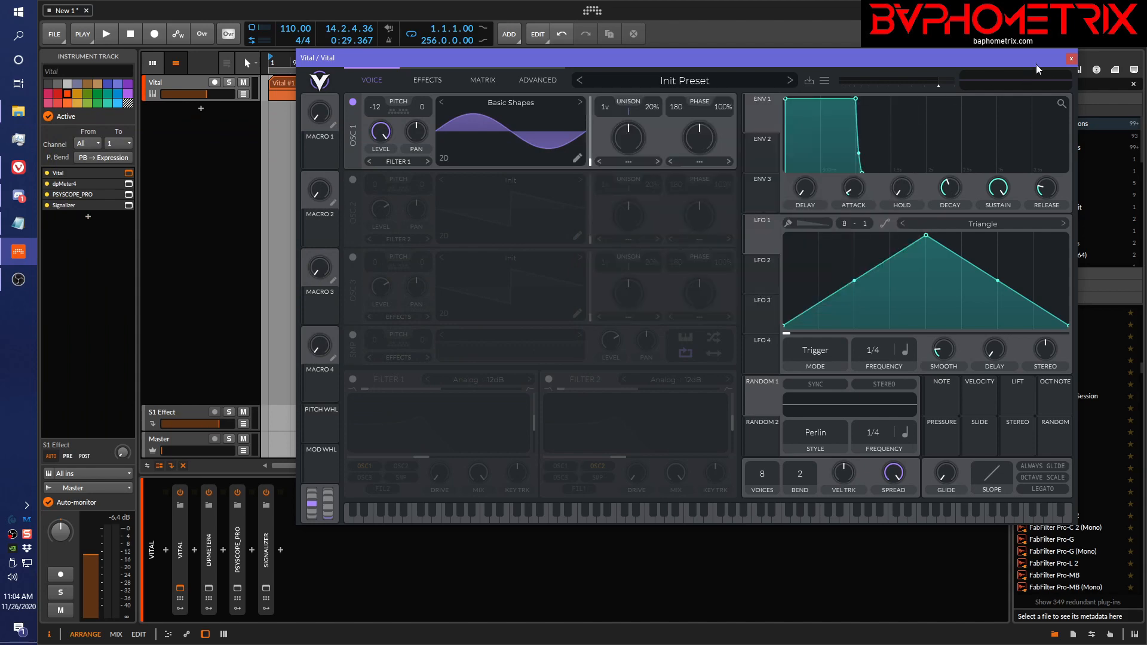
click(1071, 59)
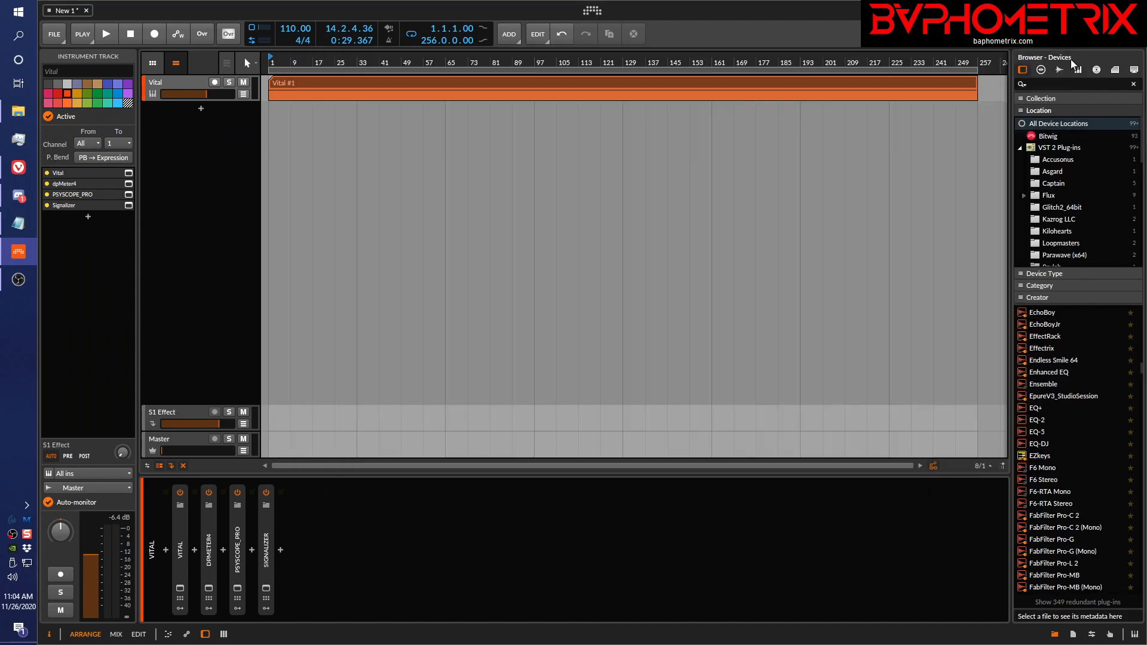
click(181, 590)
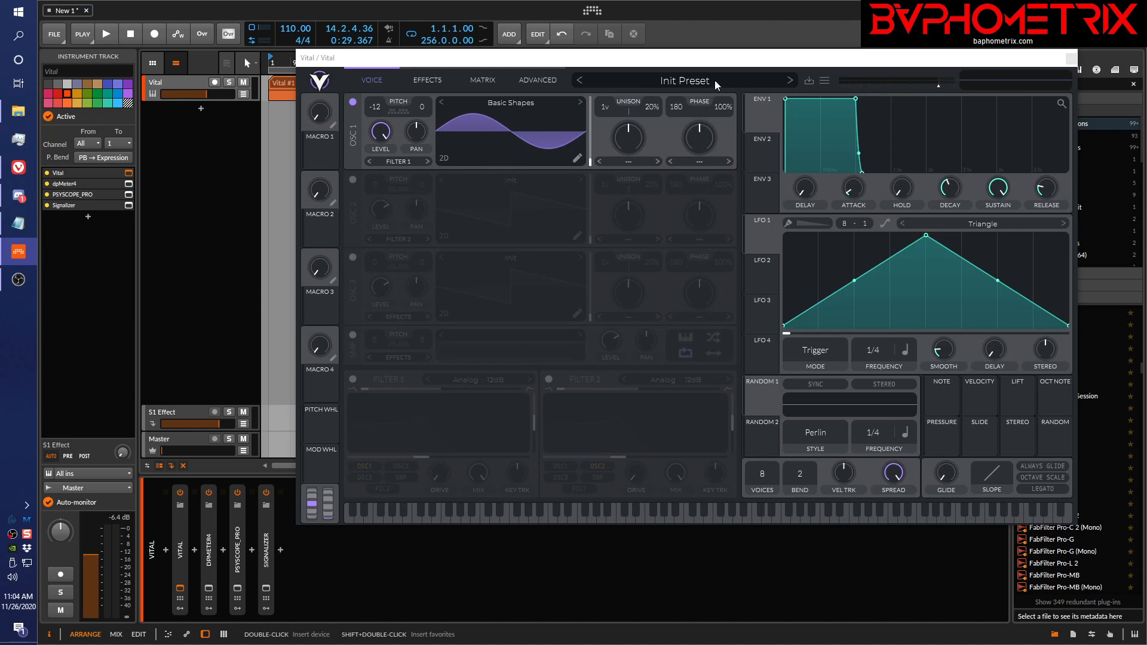
click(515, 102)
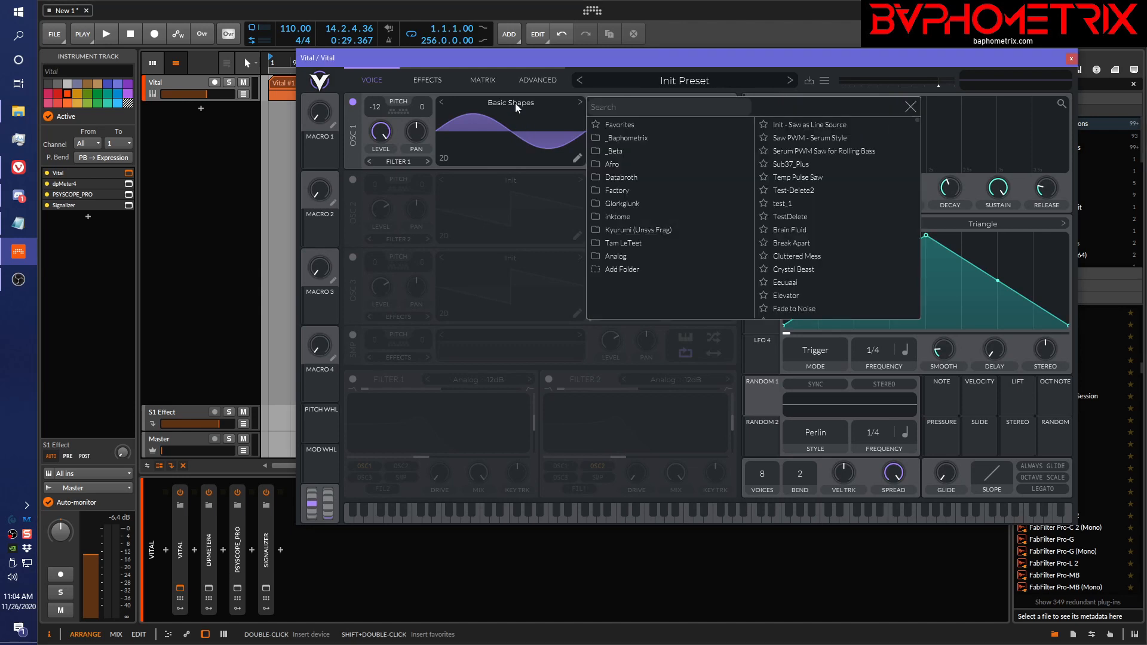
text(basic)
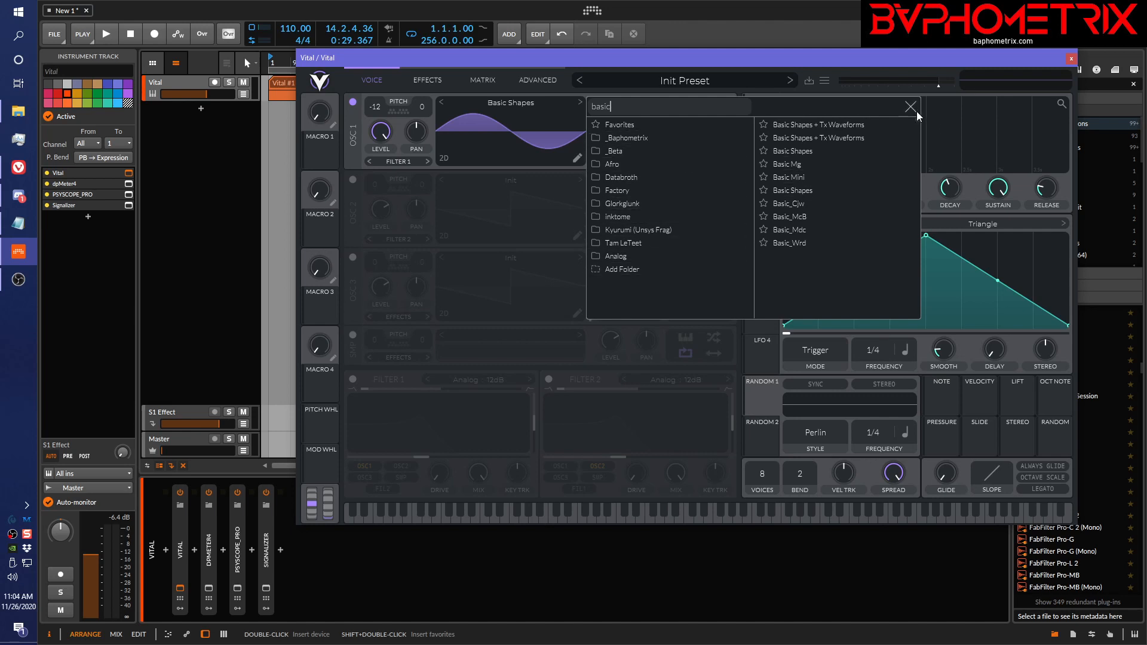
Step: Reopen the Vital window and view the presets in the preset browser's _Baphometrix and _Beta folders
click(1071, 60)
click(180, 589)
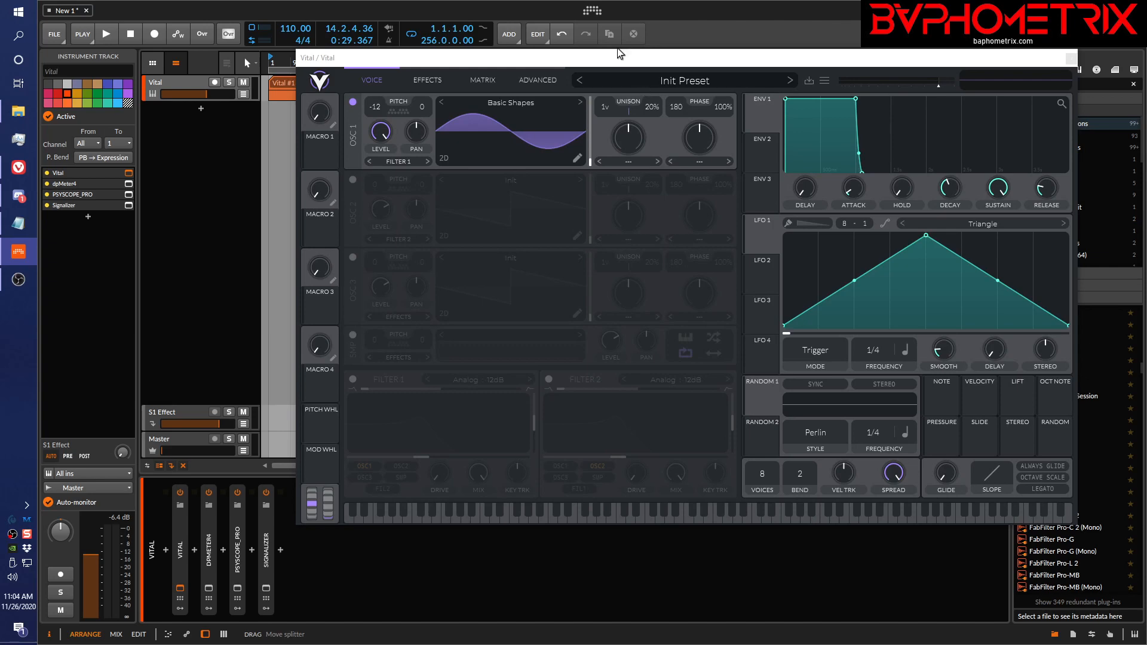
click(669, 84)
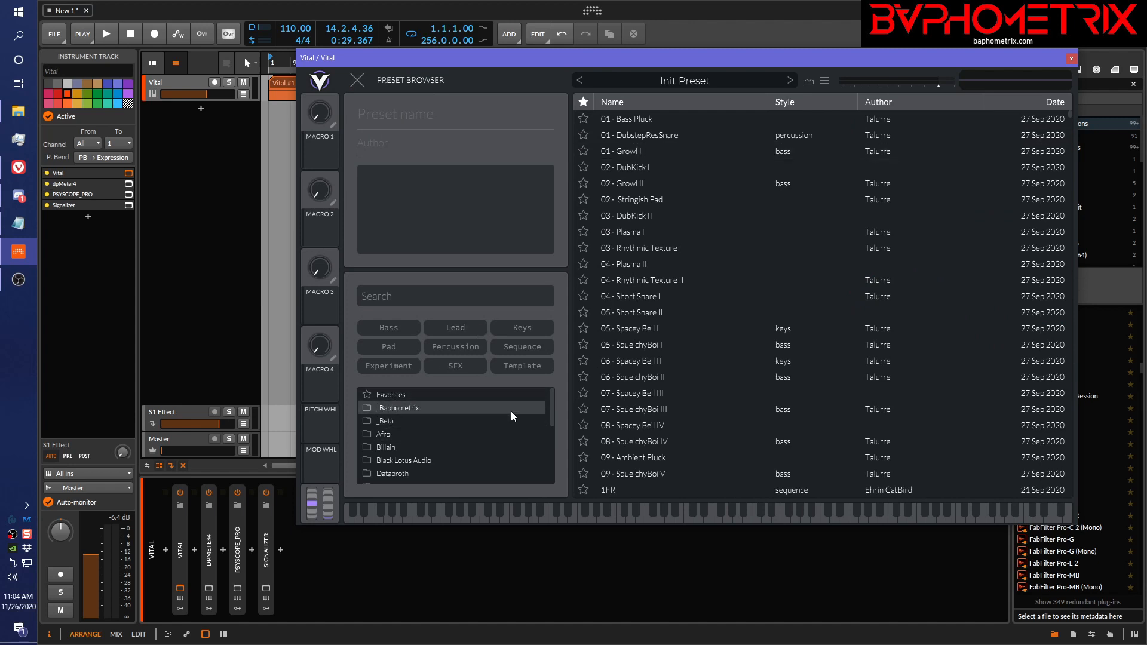
scroll(506, 414, down, 5)
scroll(507, 415, up, 2)
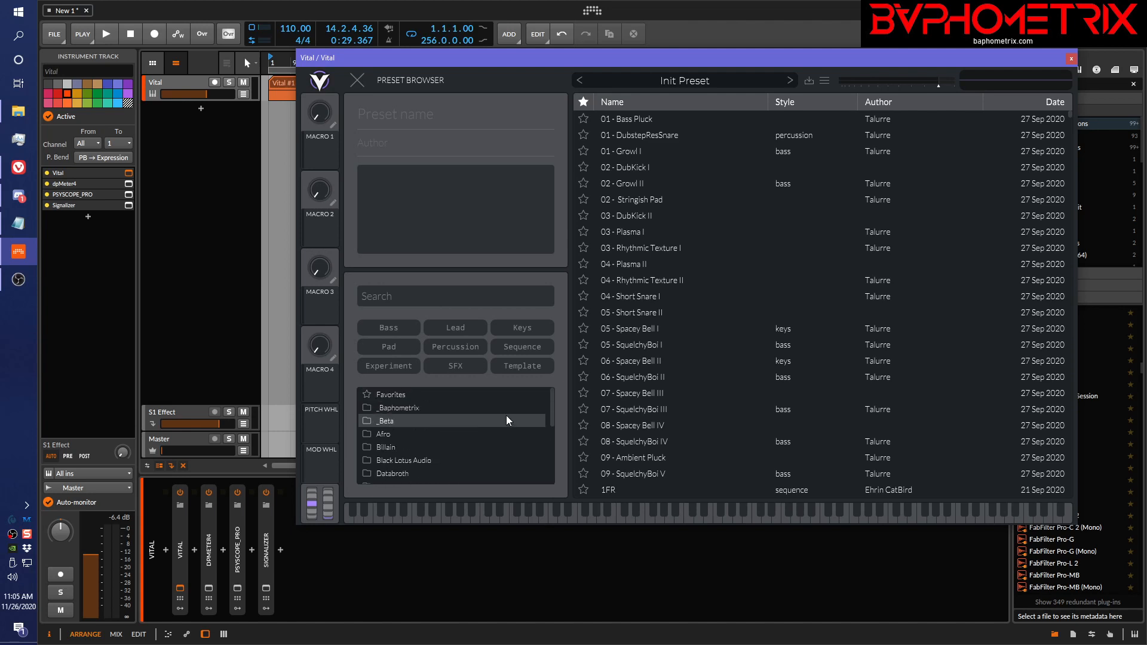
scroll(507, 415, down, 2)
scroll(506, 414, up, 5)
click(382, 408)
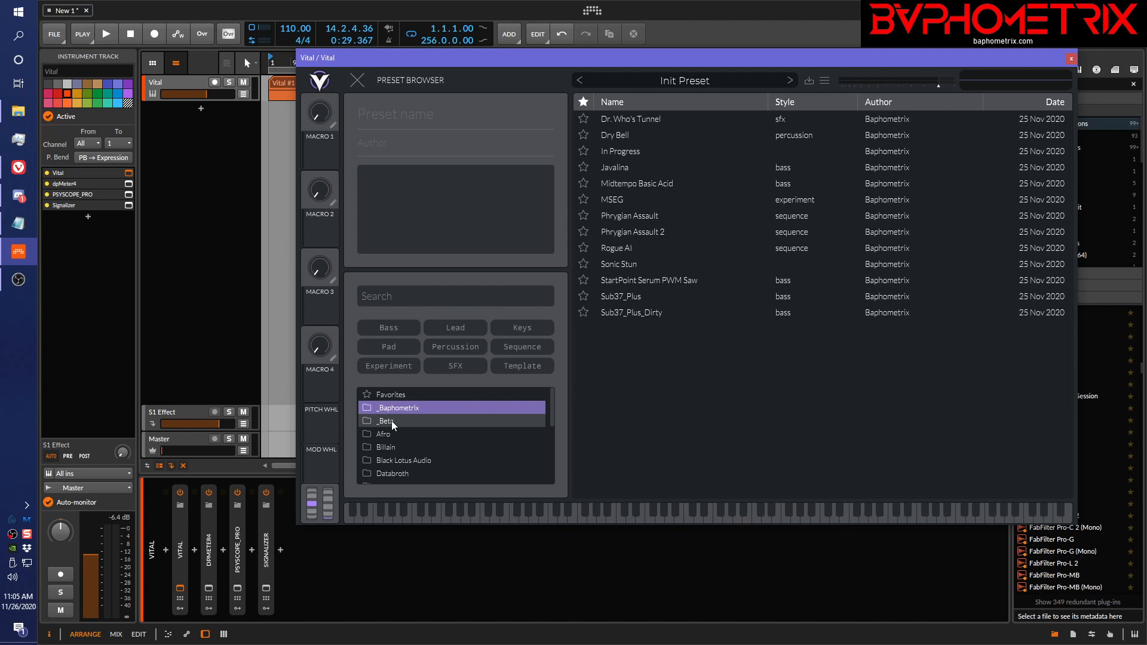
click(392, 420)
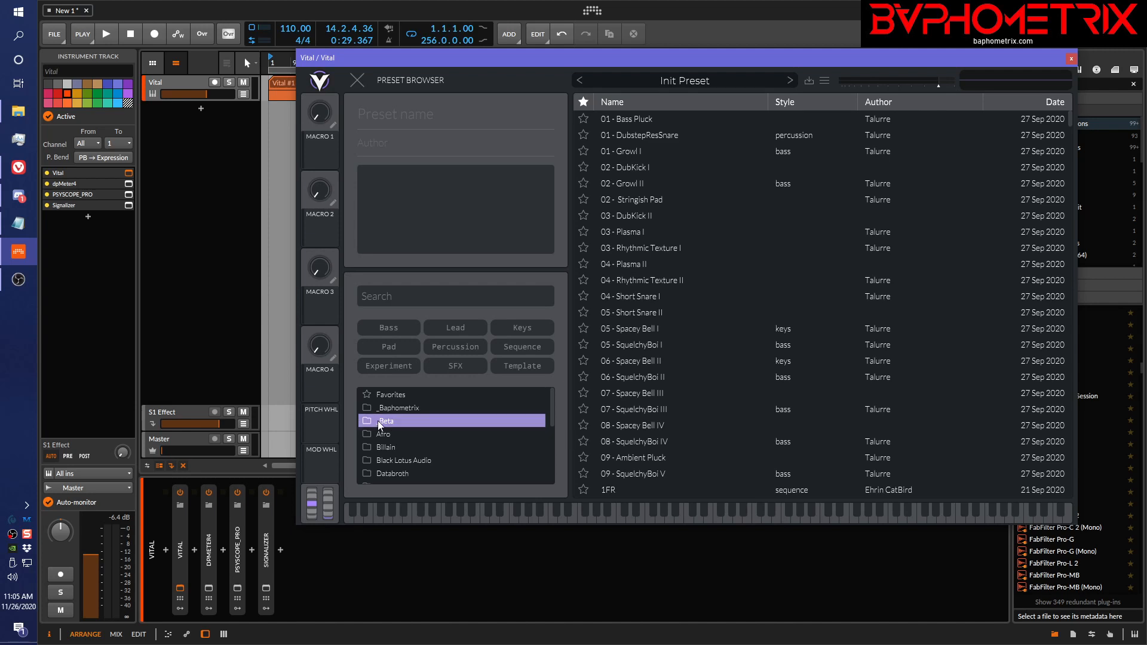
Step: Expand the _Beta preset folder and view the presets in its Alckemy, CamaCon, Derpcat and Misc subfolders, returning to _Beta
scroll(435, 429, down, 3)
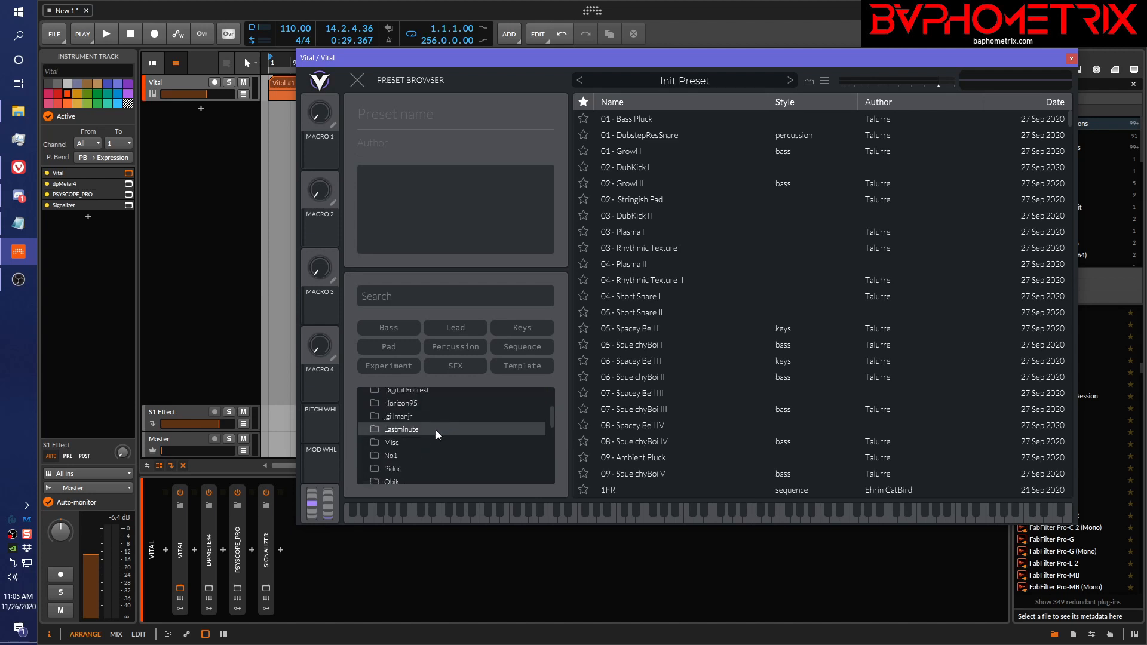
scroll(402, 418, up, 3)
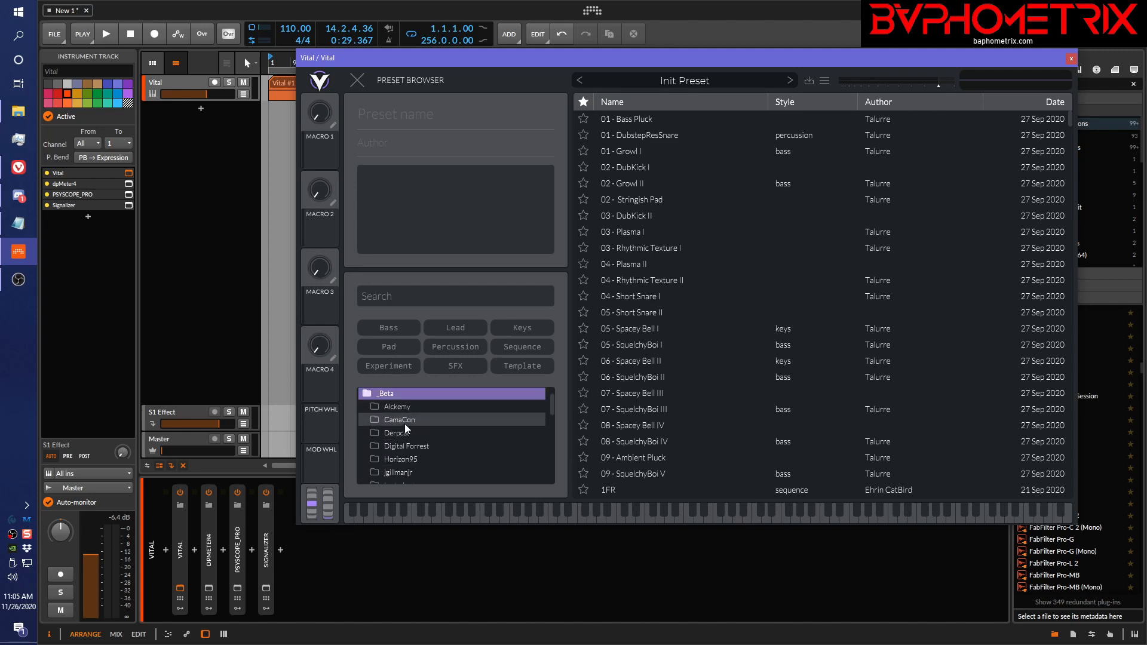
click(378, 409)
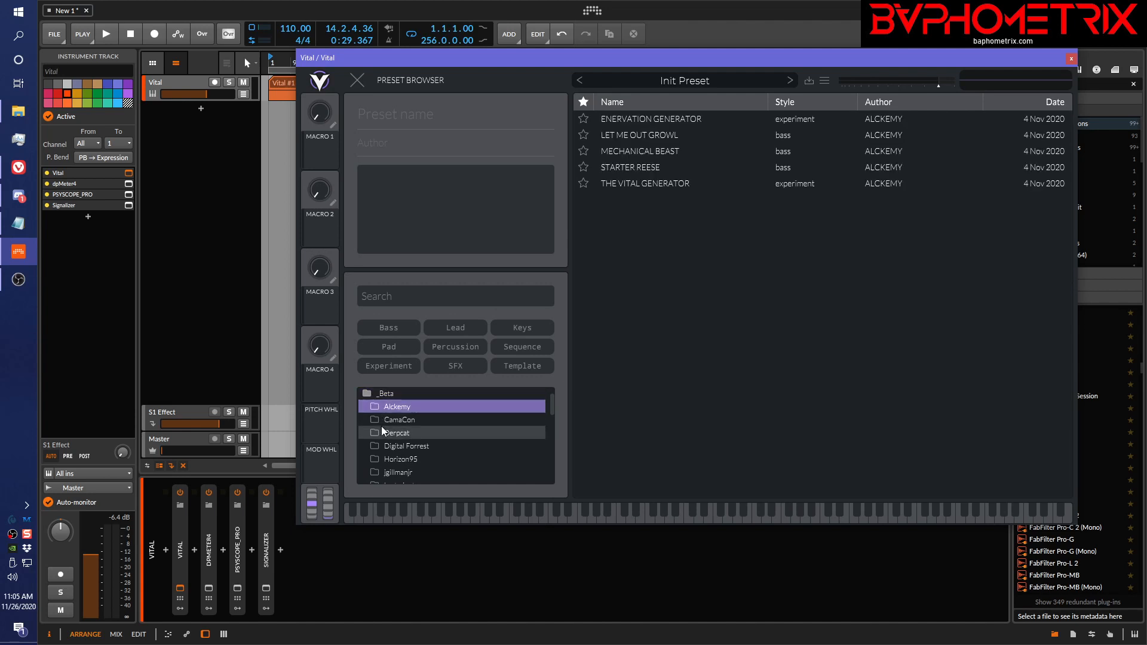
click(388, 419)
click(396, 432)
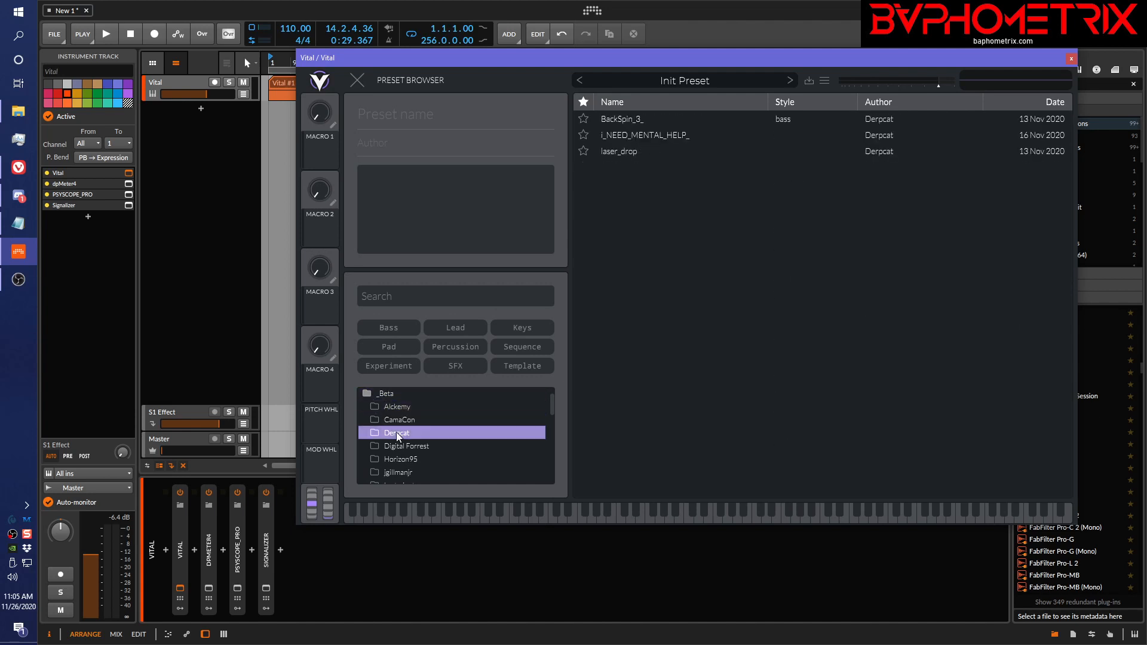
scroll(398, 432, down, 2)
click(394, 447)
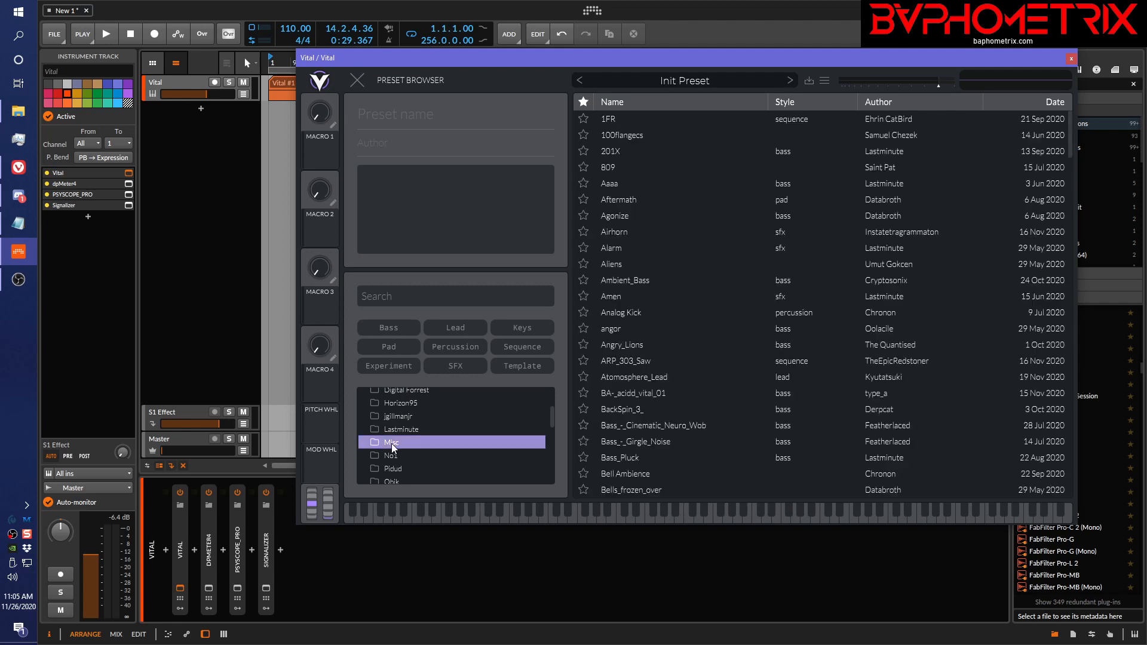
scroll(388, 436, up, 3)
click(365, 422)
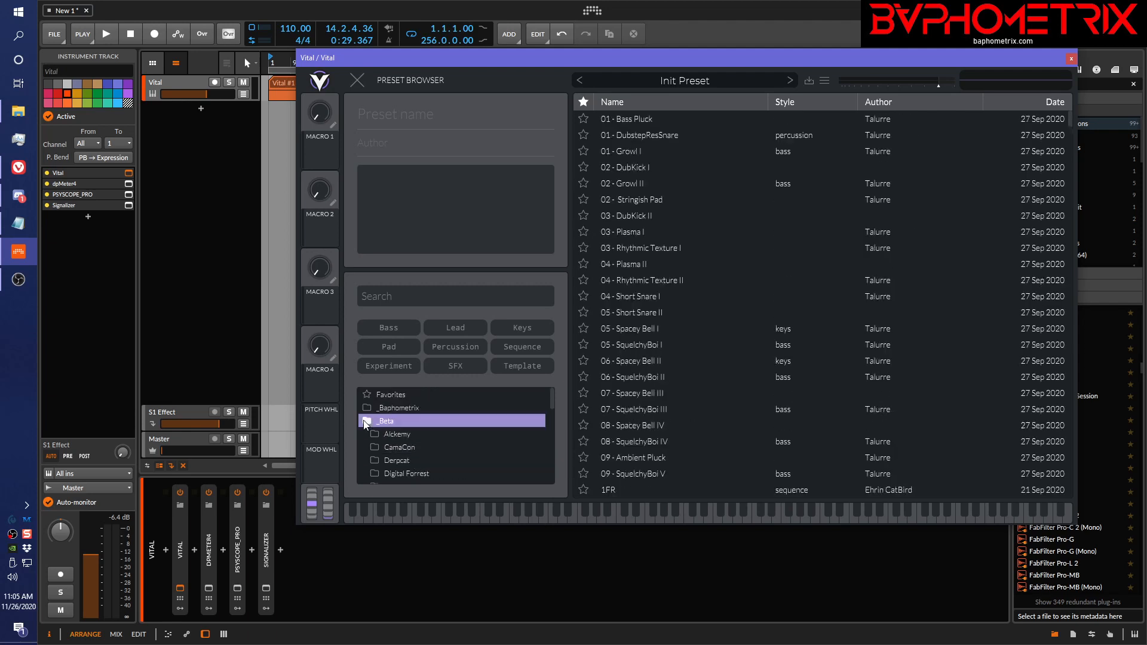
Step: Collapse the _Beta preset folder and close the preset browser
click(366, 422)
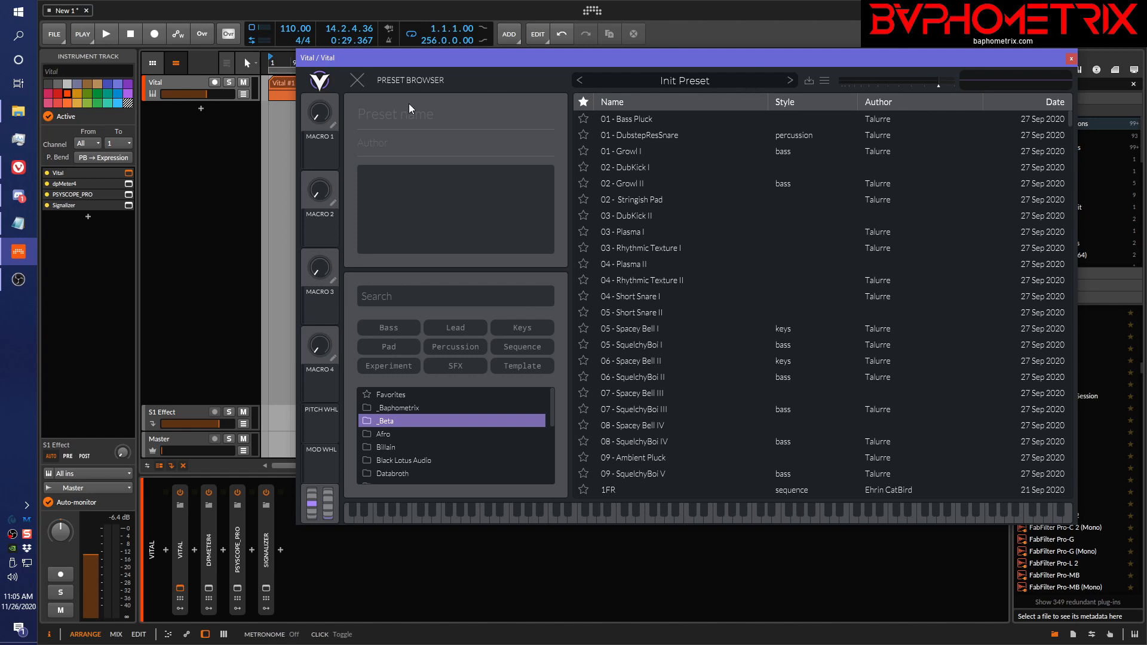
click(359, 79)
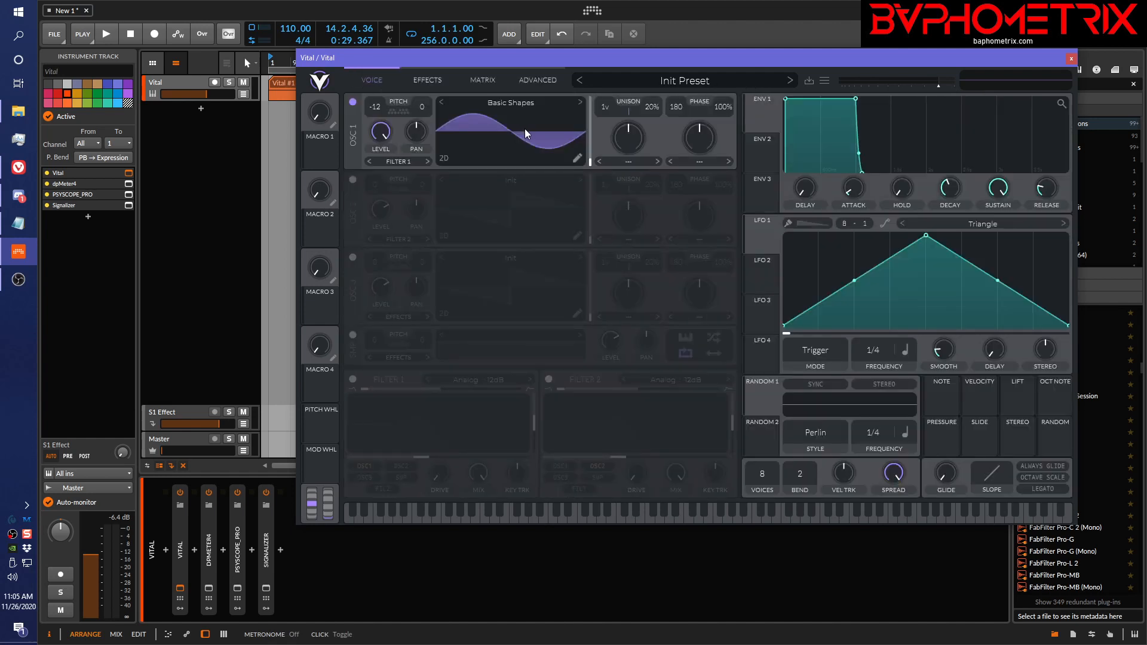
Step: In oscillator 1's wavetable editor, set Grid X and Grid Y to 0 and draw small jagged notches on both sides of the sine's falling slope
click(577, 159)
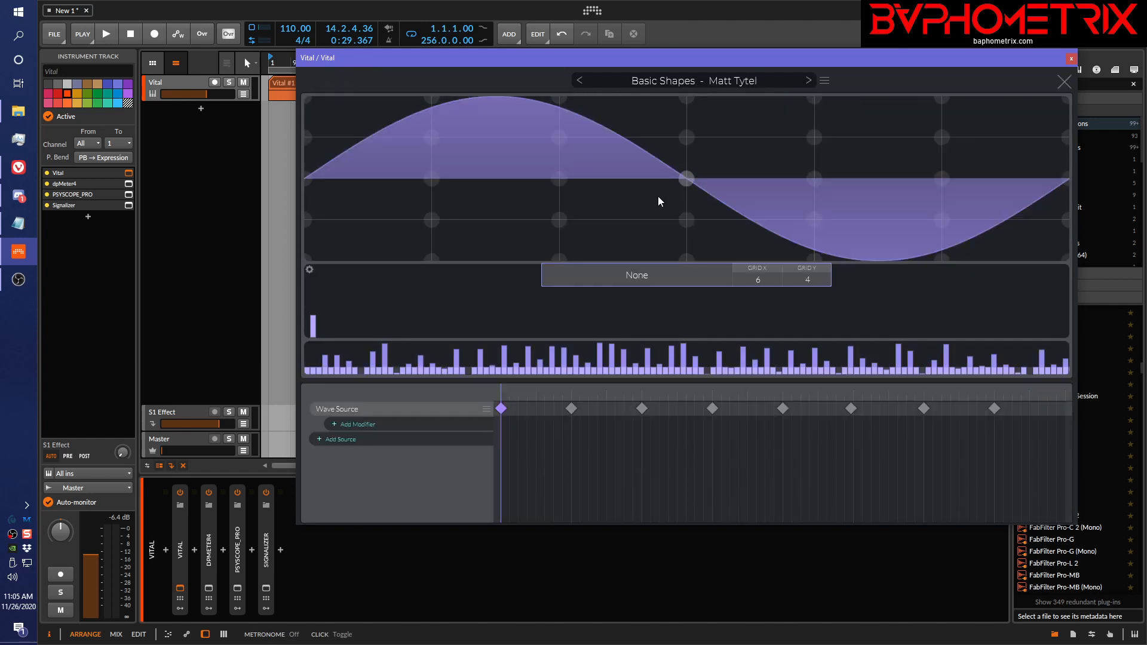
drag(758, 279, 794, 337)
drag(809, 281, 818, 322)
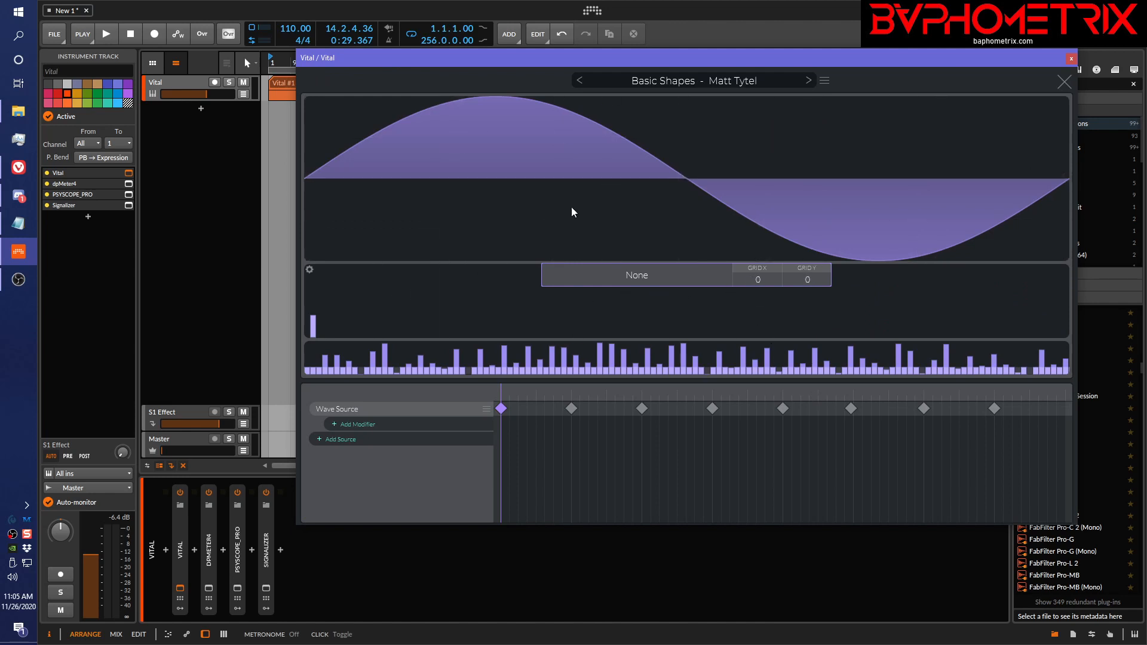
drag(560, 105, 597, 122)
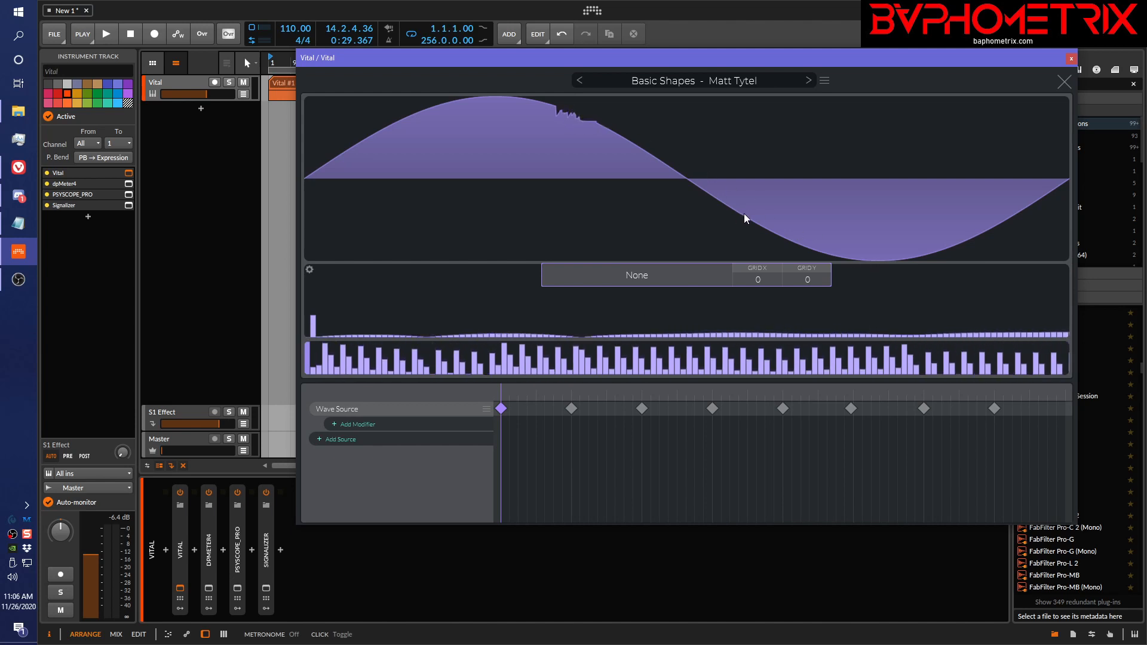
mouse_move(751, 207)
mouse_down()
mouse_move(754, 228)
mouse_move(777, 232)
mouse_up()
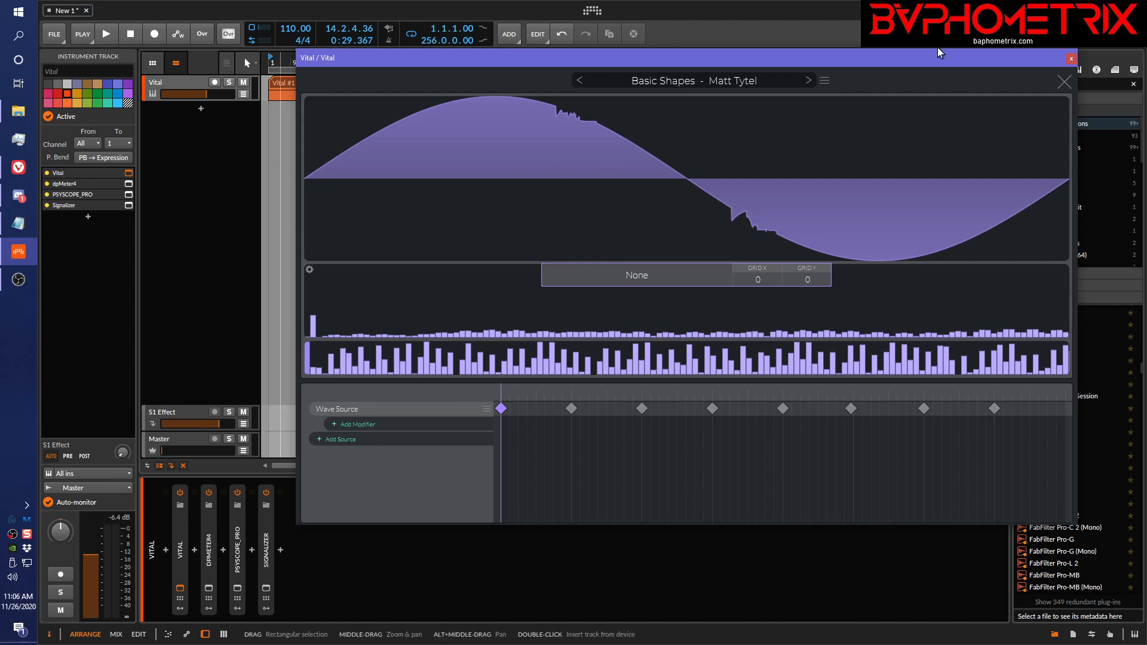
Step: Save the edited waveform as a wavetable named DeleteMeTest
click(826, 83)
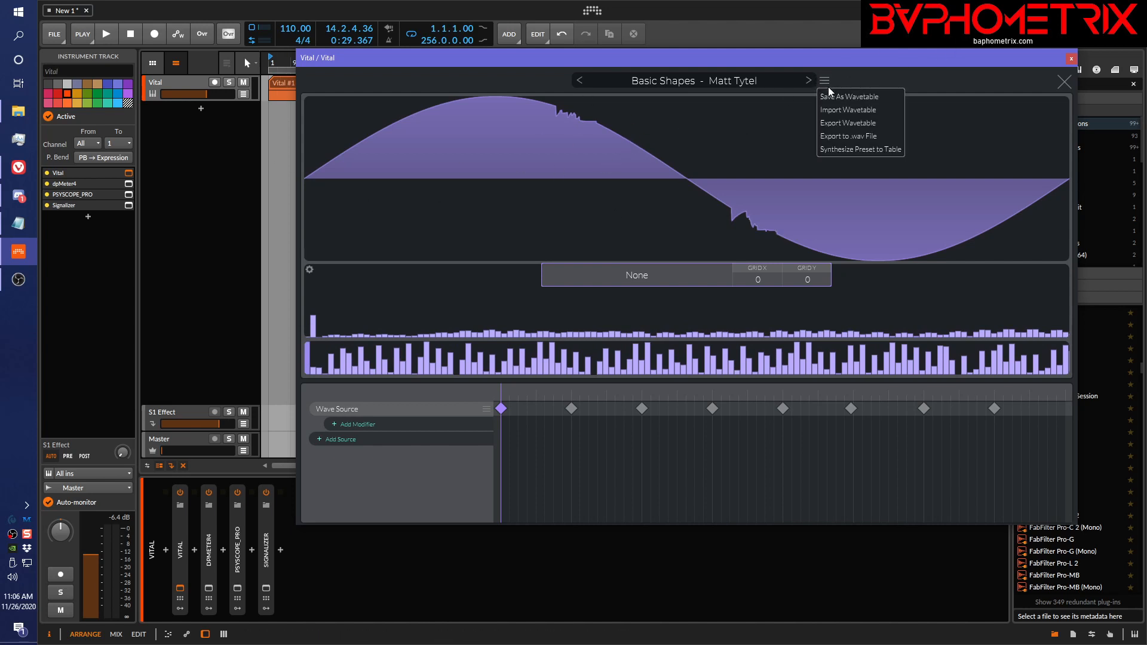
click(826, 97)
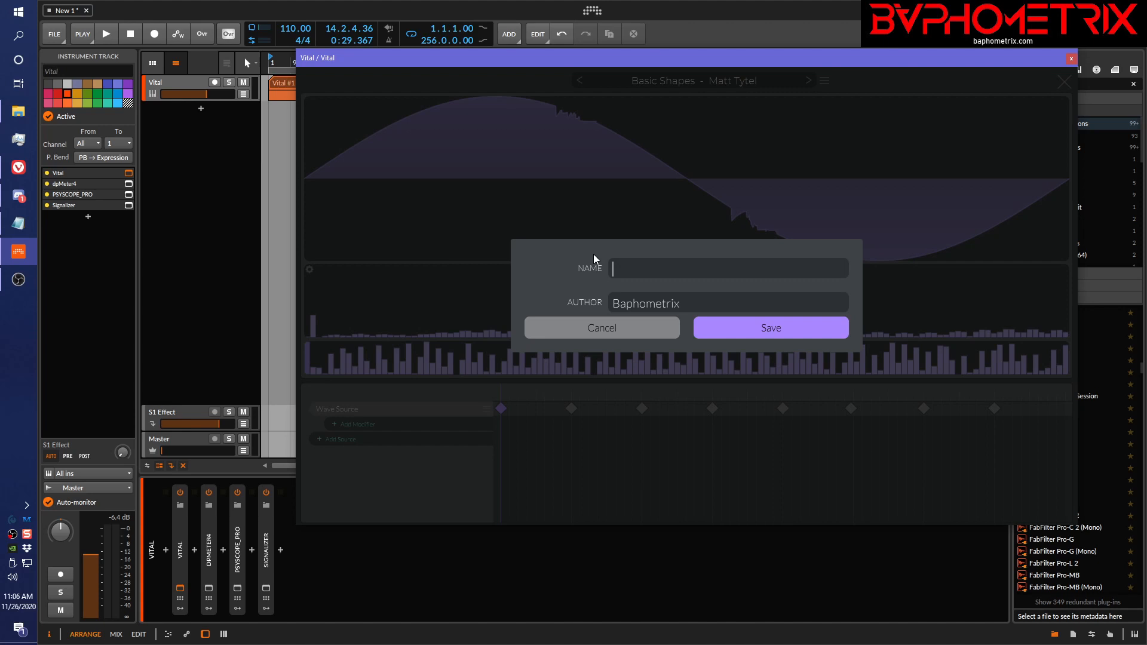
text(DeleteMeTest)
click(777, 328)
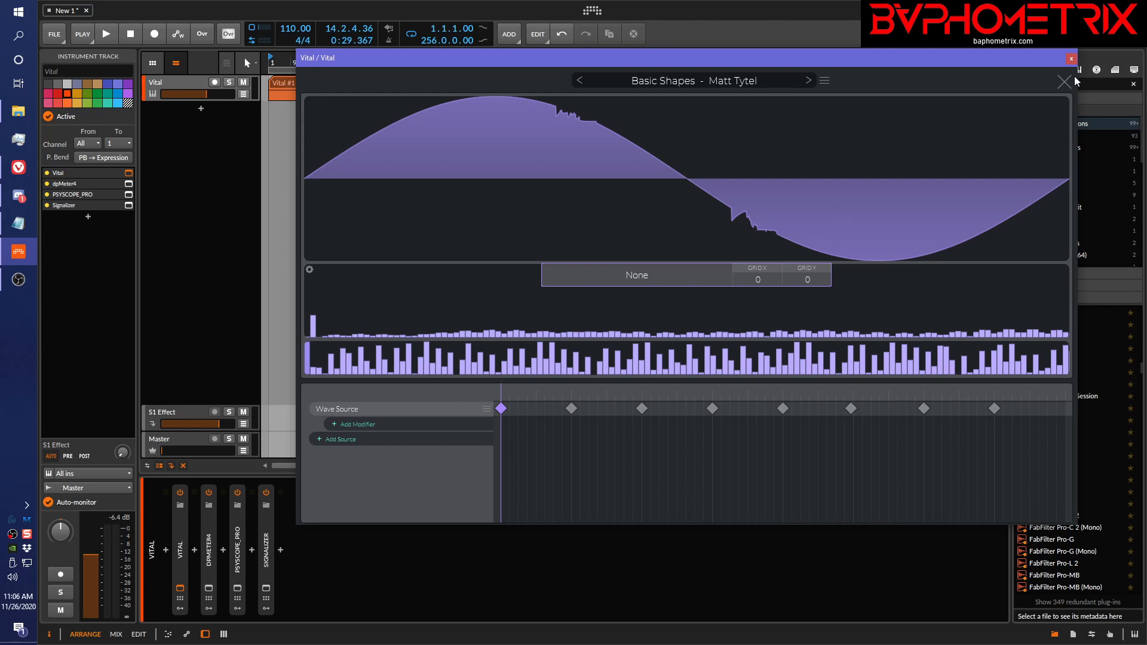
Step: View the wavetables in the User folder and open the file location of DeleteMeTest
click(755, 82)
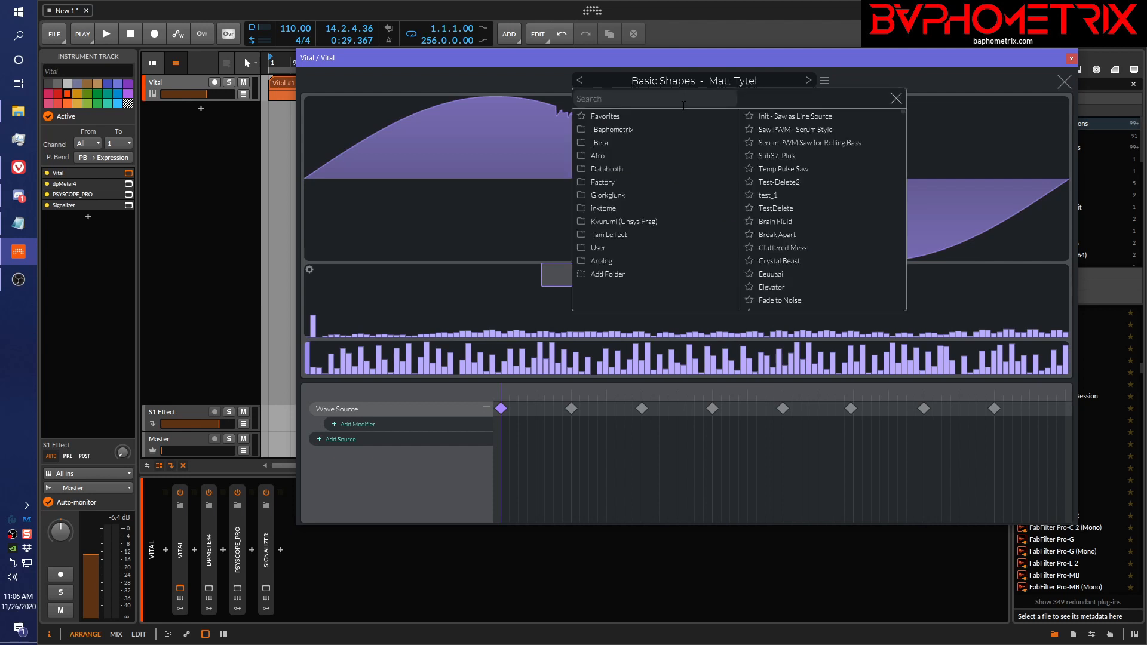
click(582, 246)
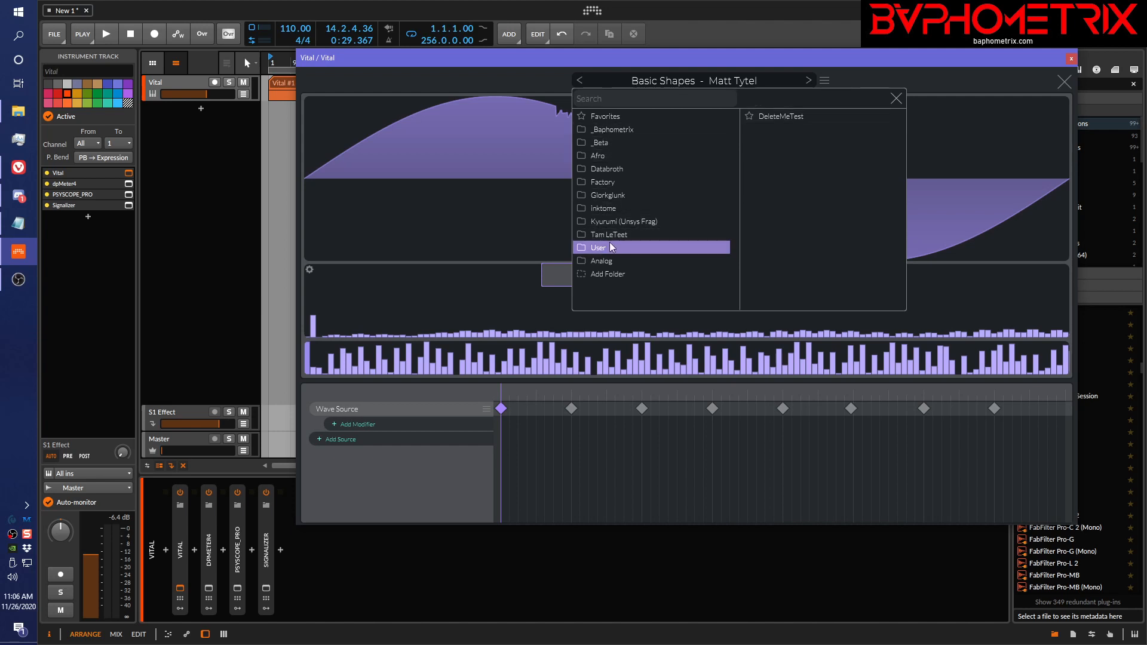
right_click(788, 116)
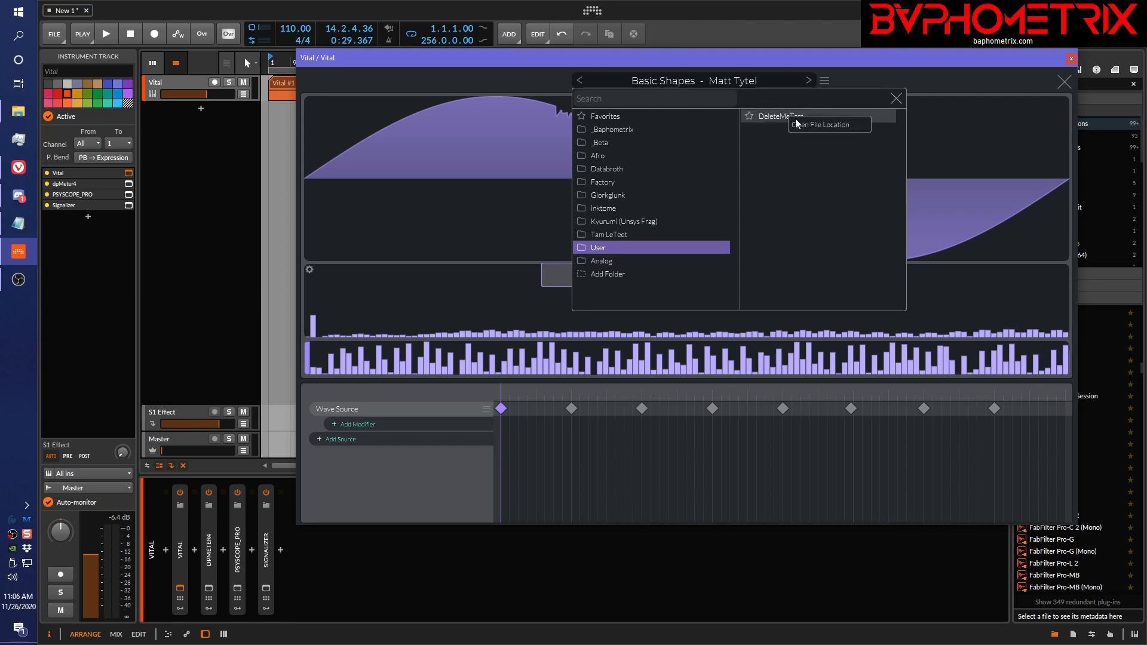
click(809, 125)
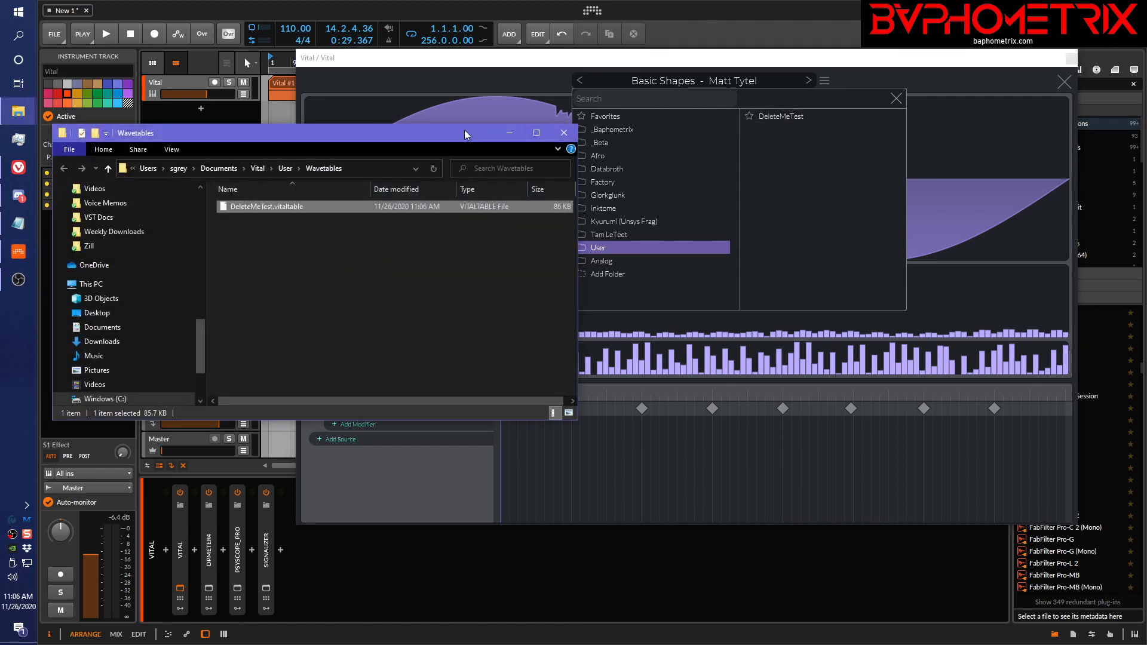
drag(466, 128, 472, 109)
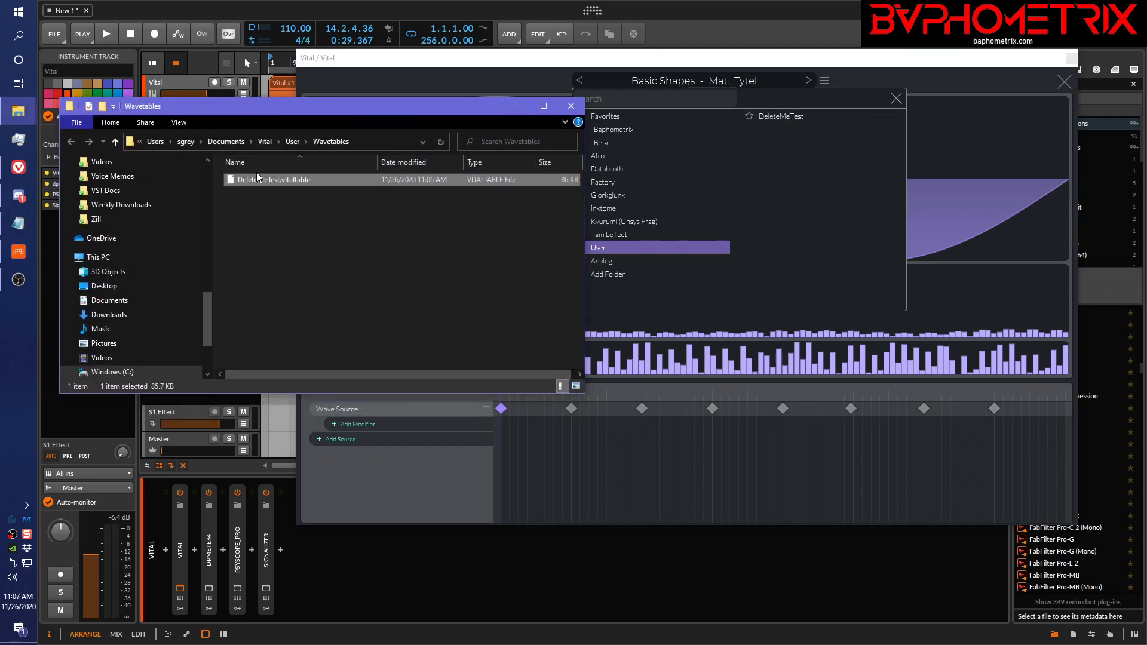
Step: Move DeleteMeTest.vitaltable from the User folder into Vital's _Baphometrix Wavetables folder and close the folder window
right_click(232, 179)
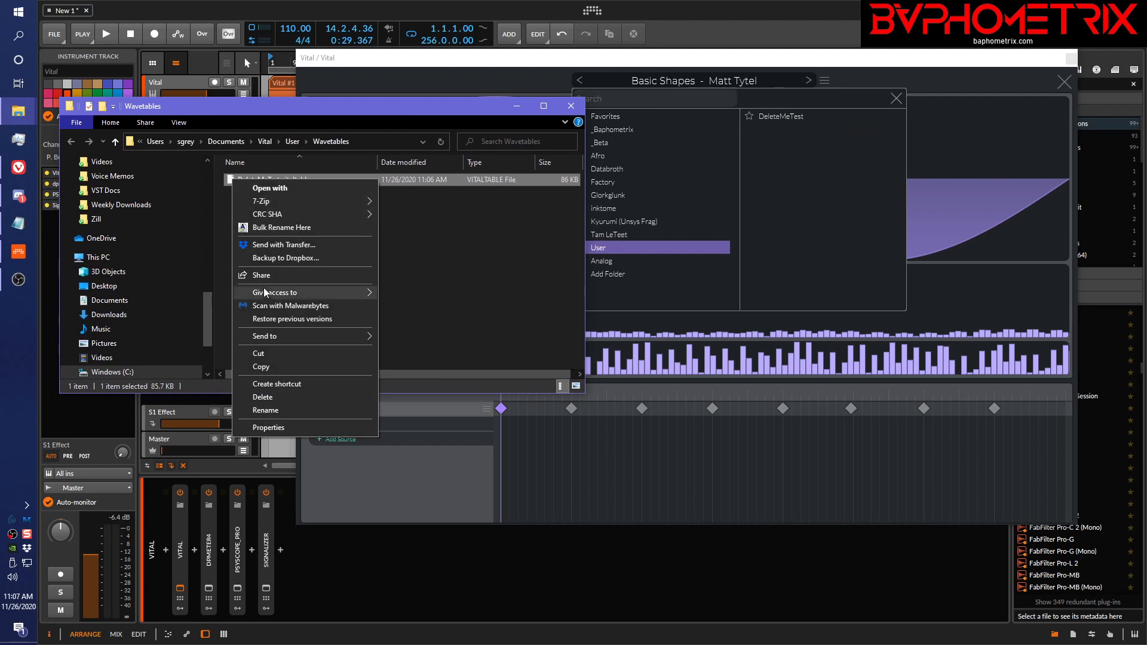
click(270, 354)
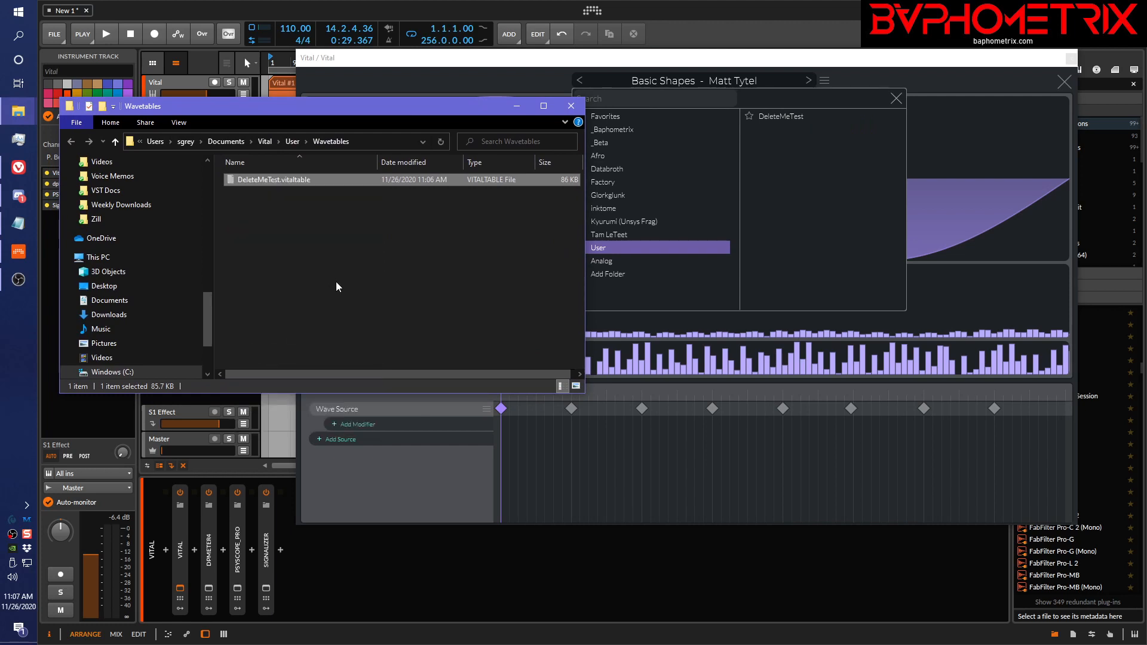
click(266, 142)
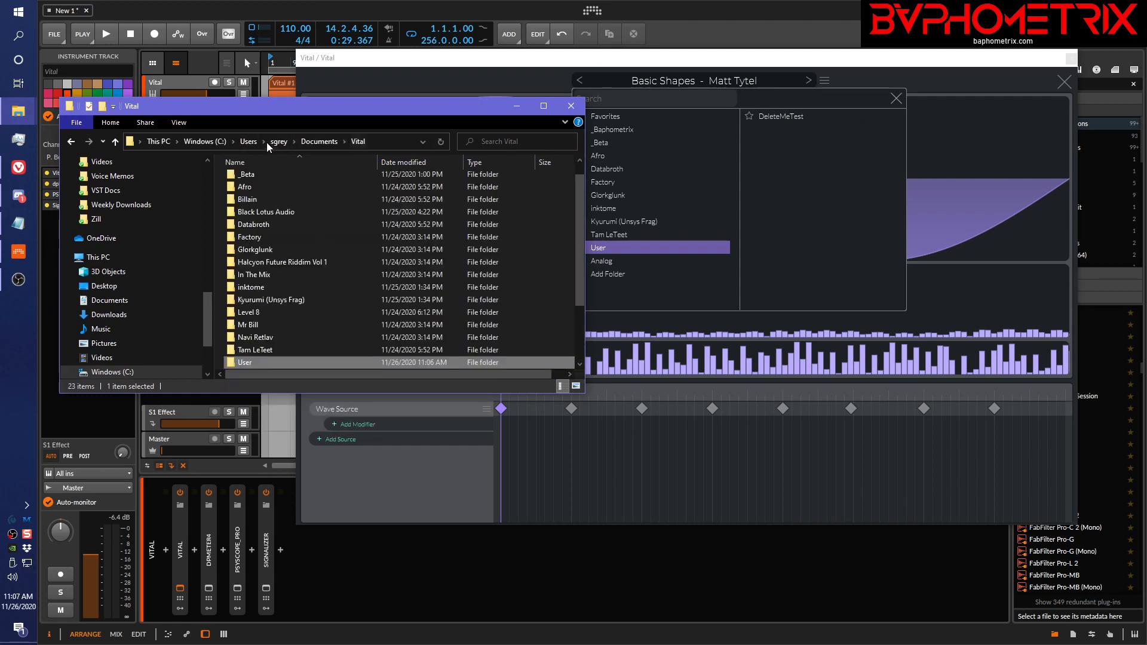
scroll(237, 190, up, 2)
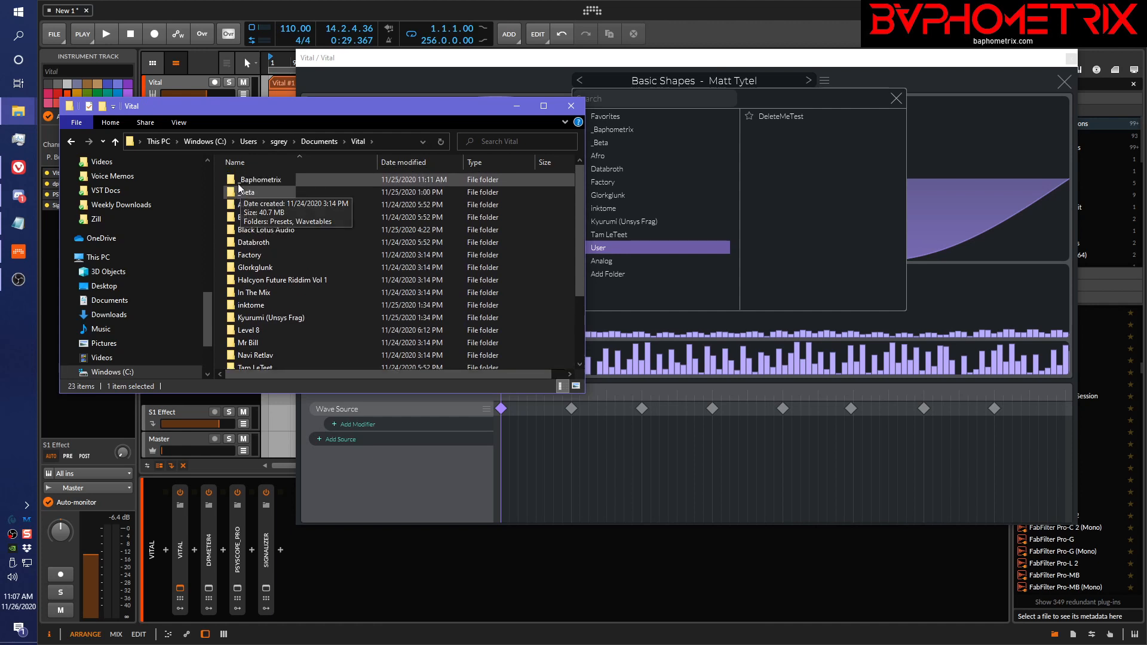
double_click(233, 180)
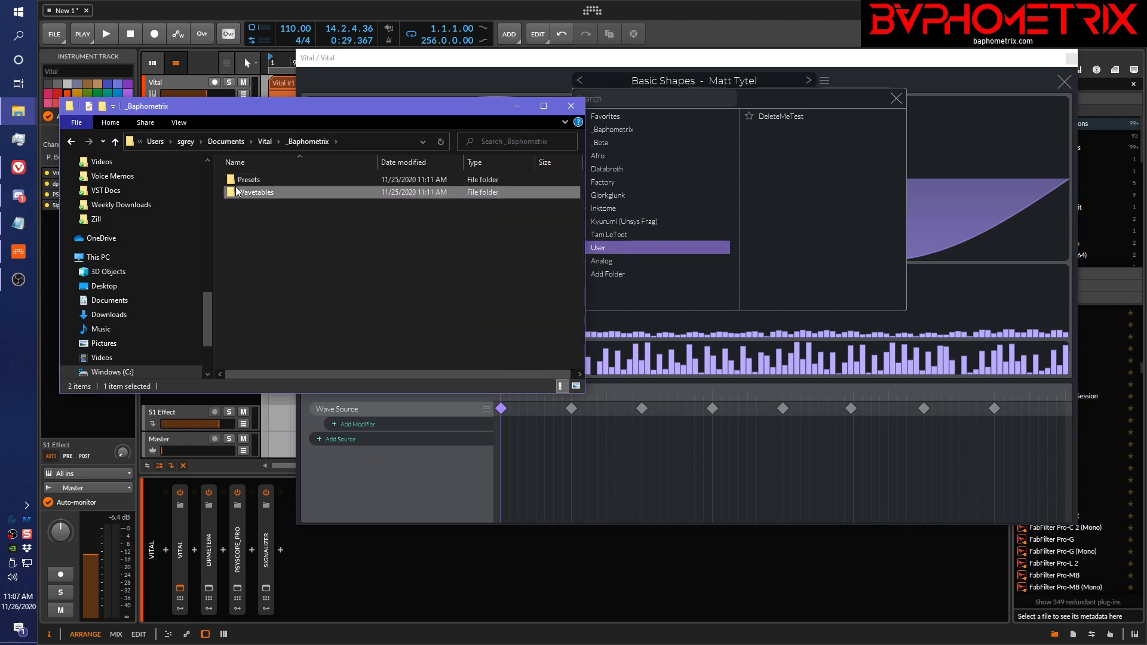
double_click(239, 193)
right_click(263, 300)
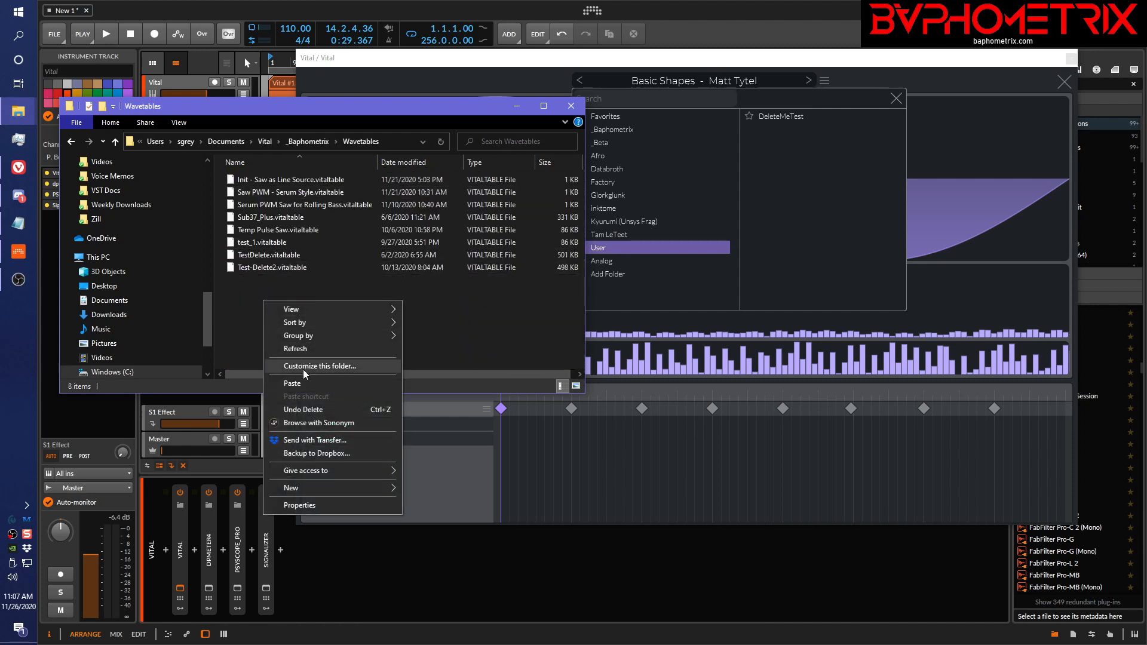
mouse_move(325, 470)
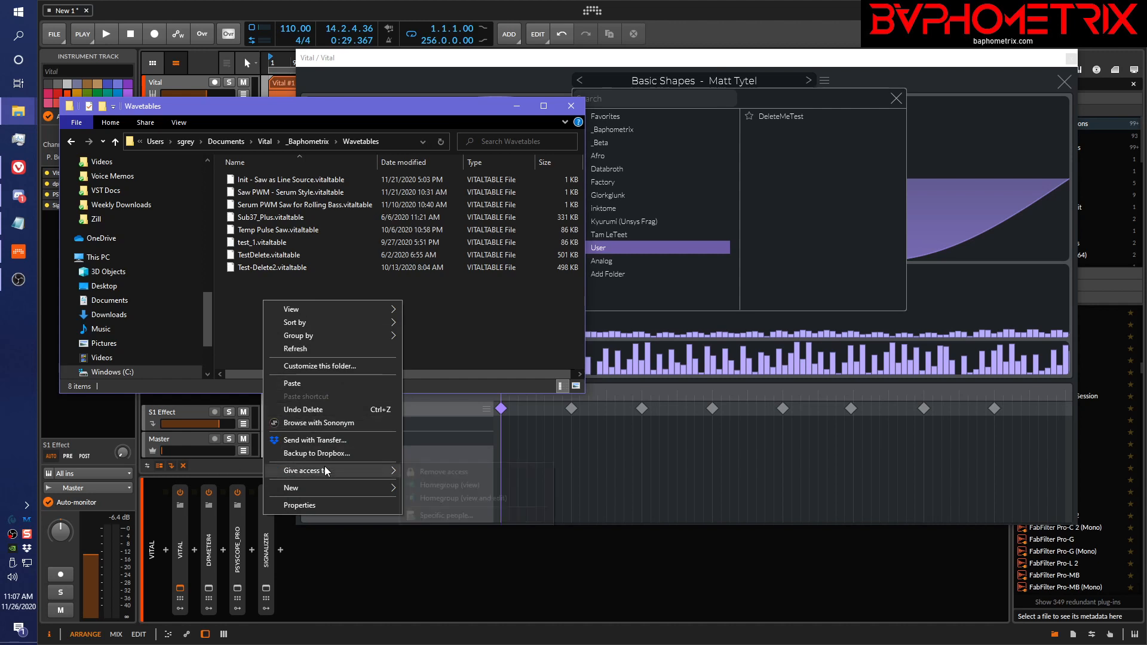
click(310, 381)
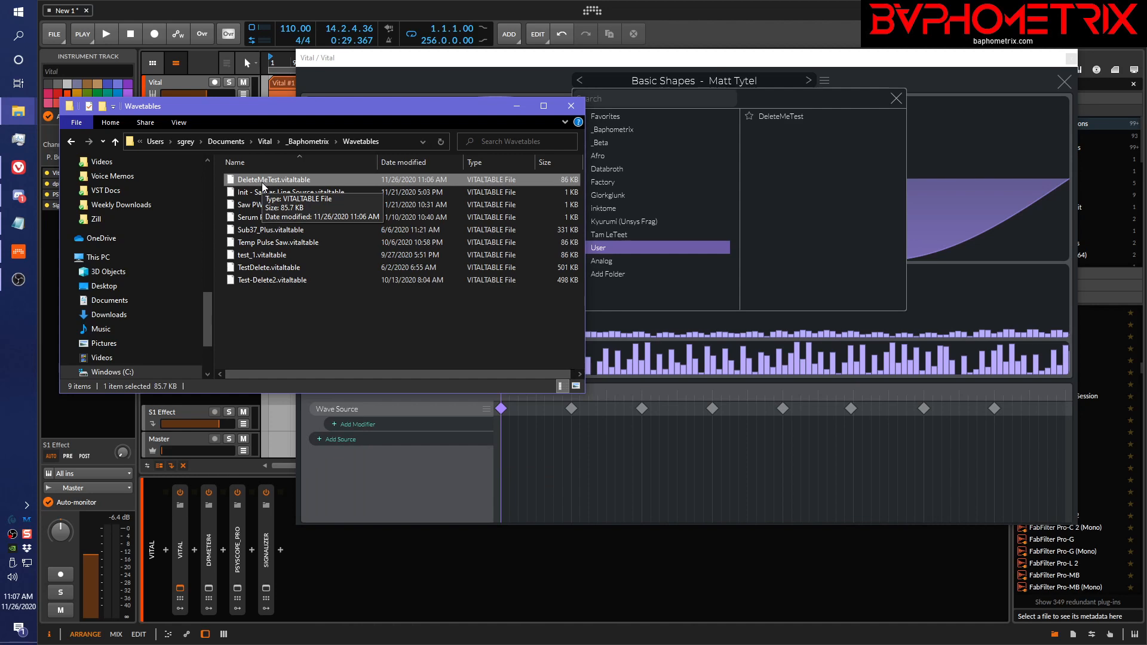
click(572, 106)
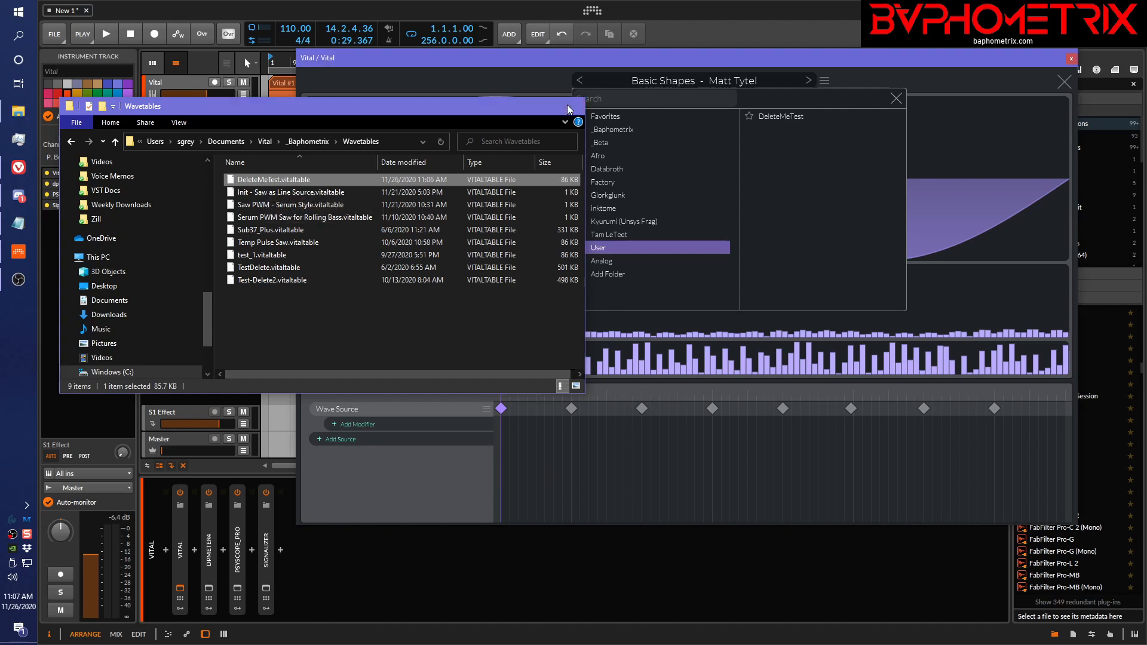
Step: Reopen the Vital window, compare oscillator 1's wavetables in the _Baphometrix and User folders, and close the wavetable list
click(1072, 59)
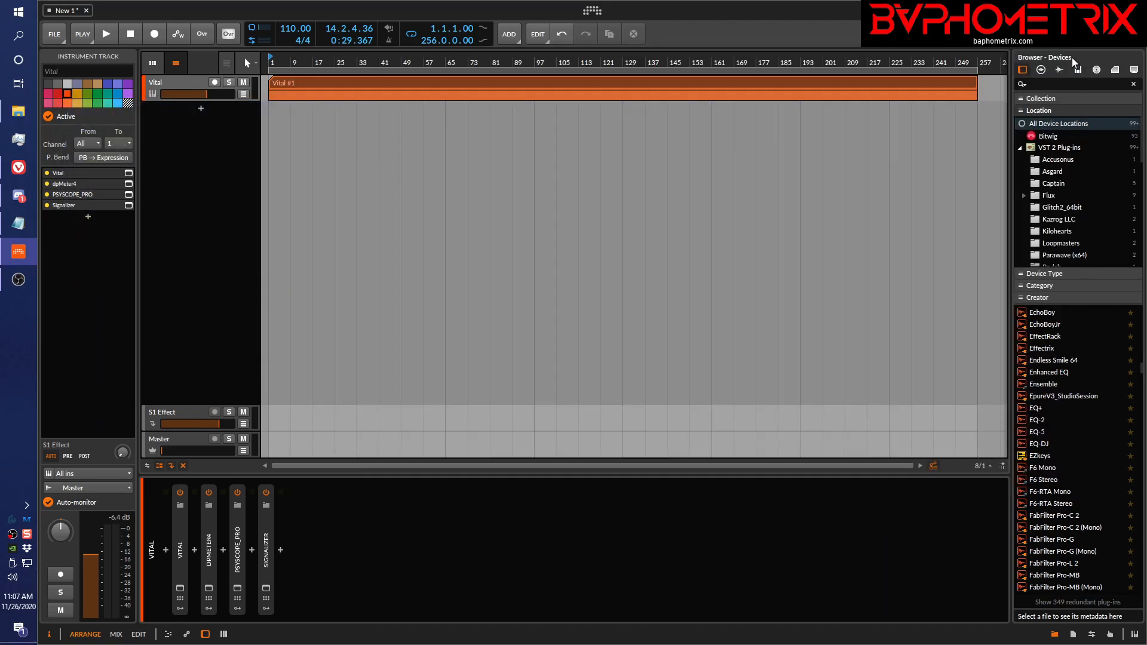
click(180, 589)
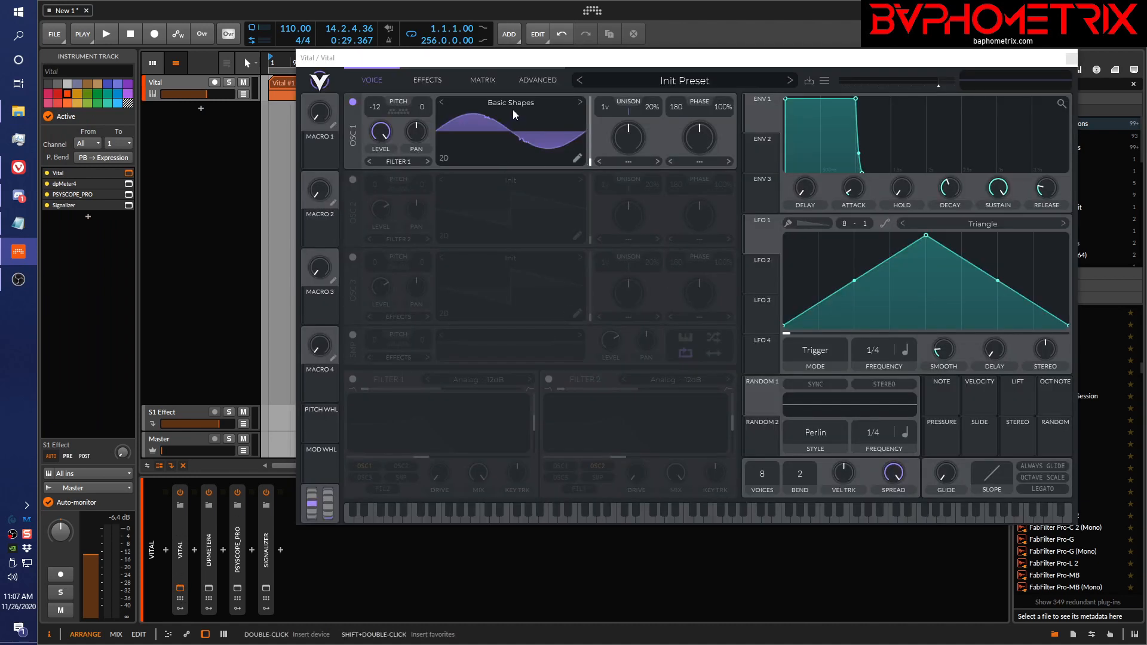
click(512, 105)
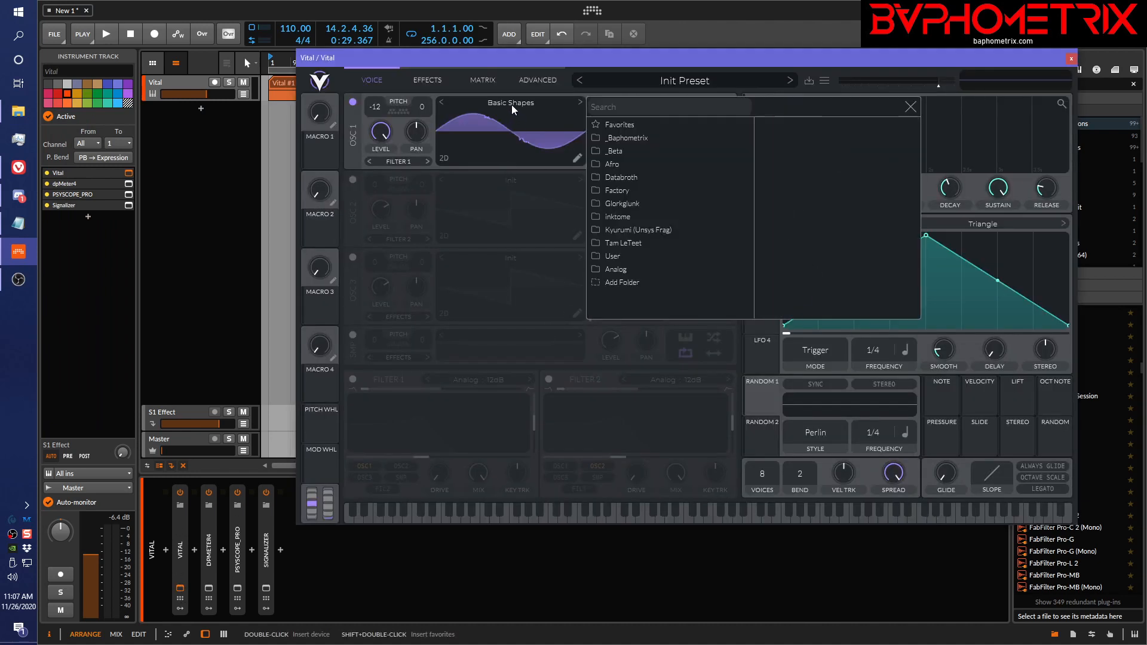
click(617, 137)
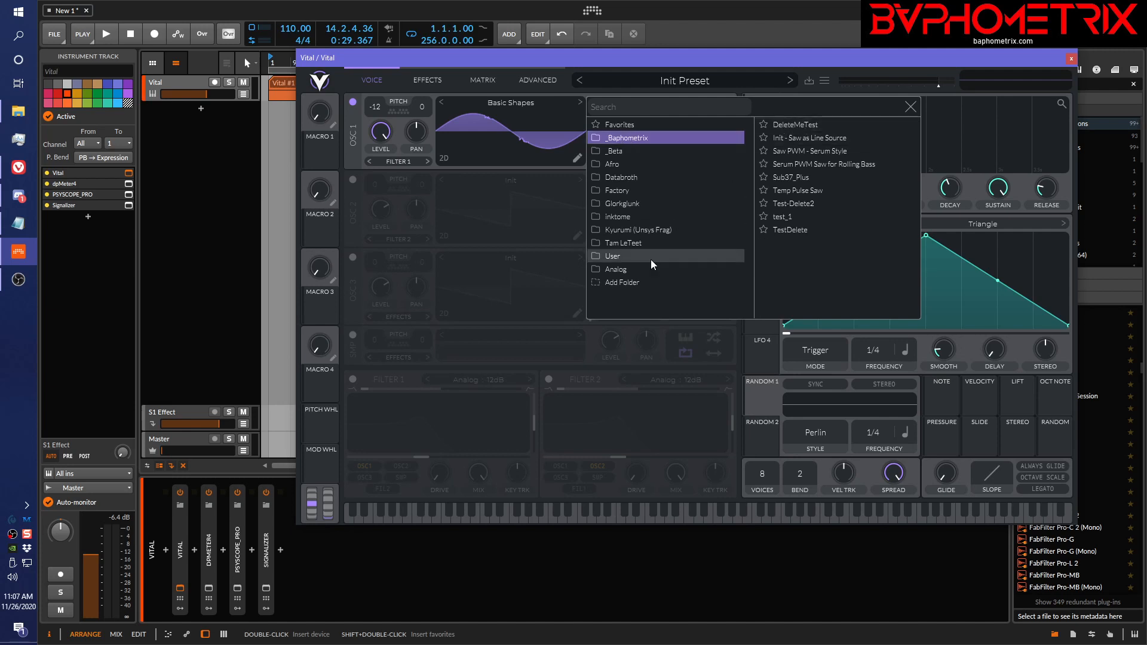
click(612, 257)
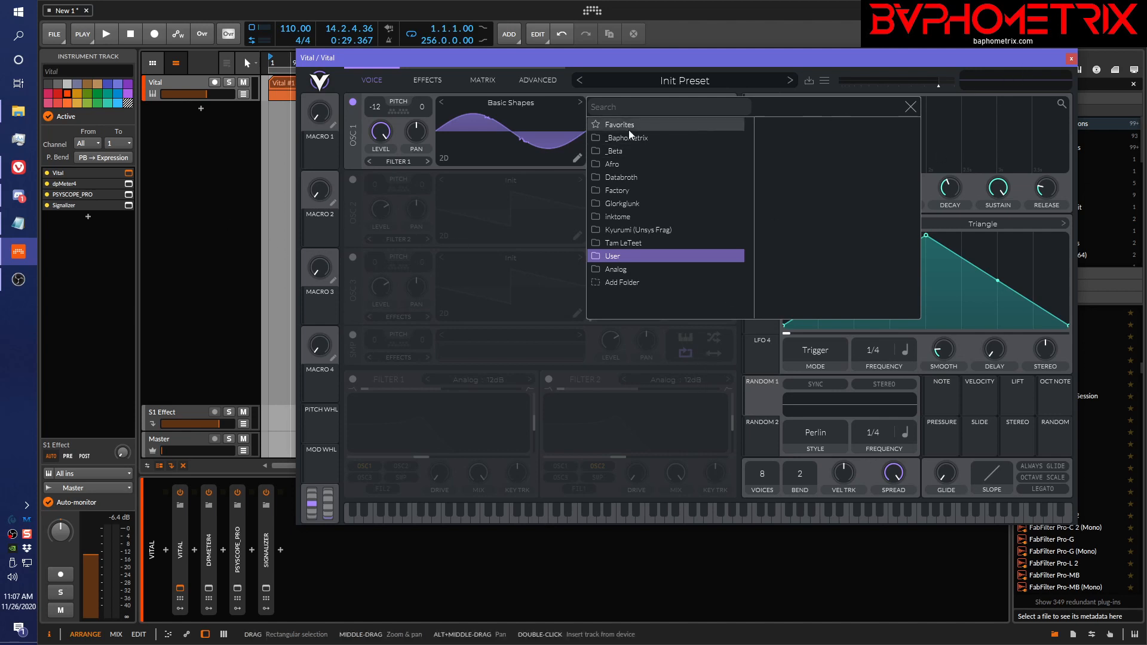
click(613, 140)
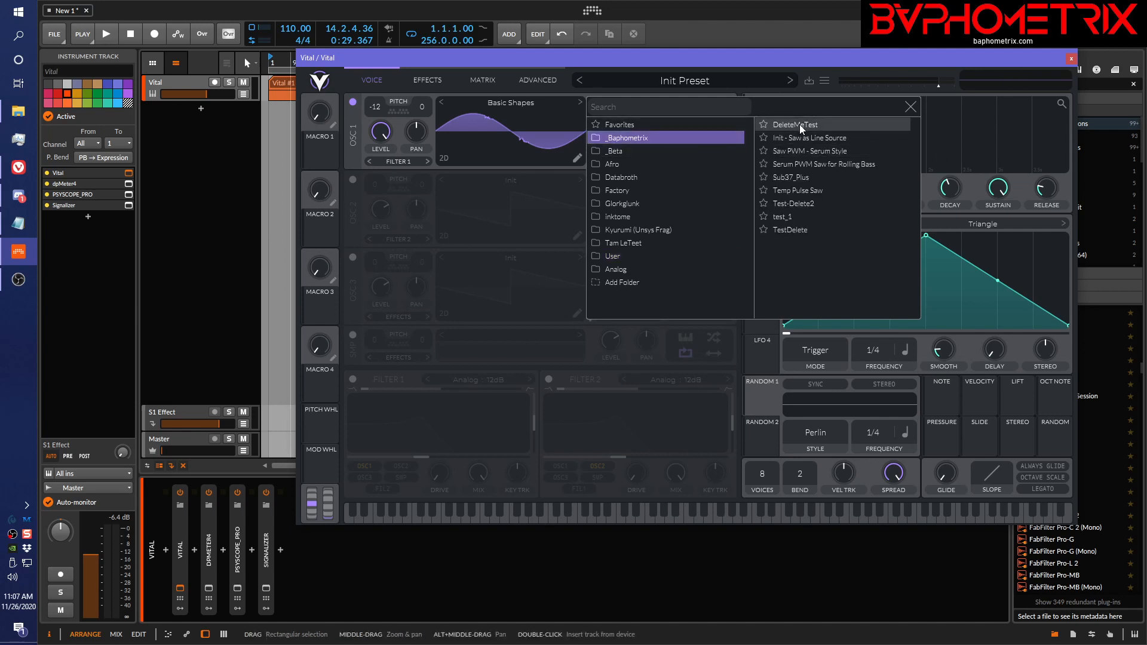
click(911, 107)
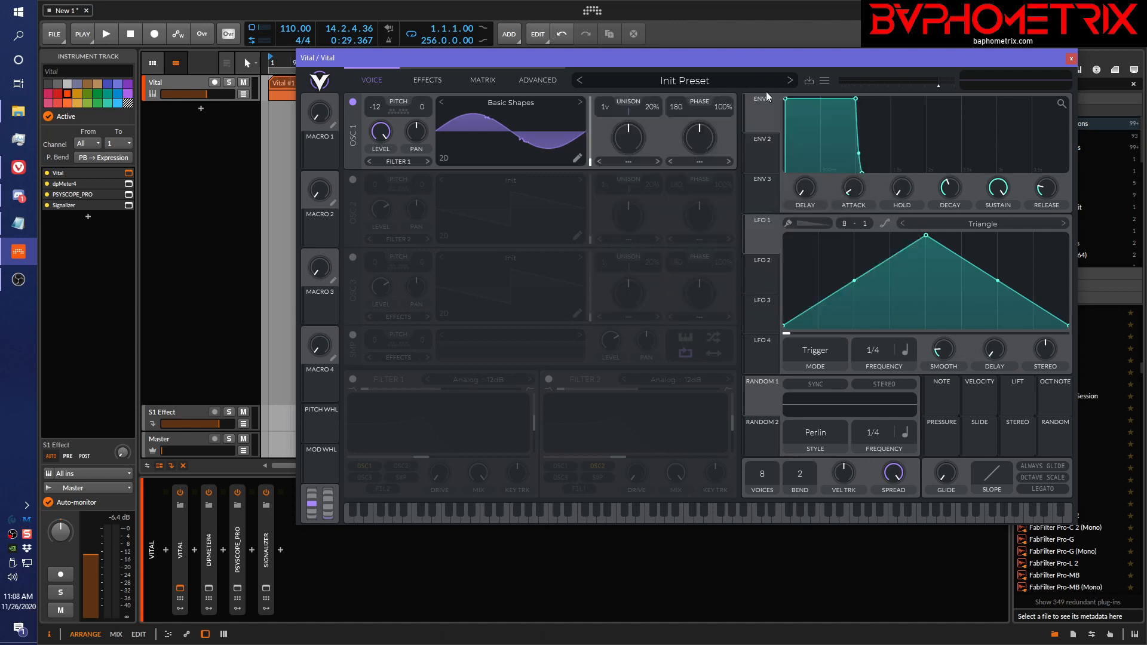
Step: Check Vital's preset menu, open the Downloads folder in File Explorer and select Black_Lotus_Audio_-Division_DnB.vitalbank
click(824, 80)
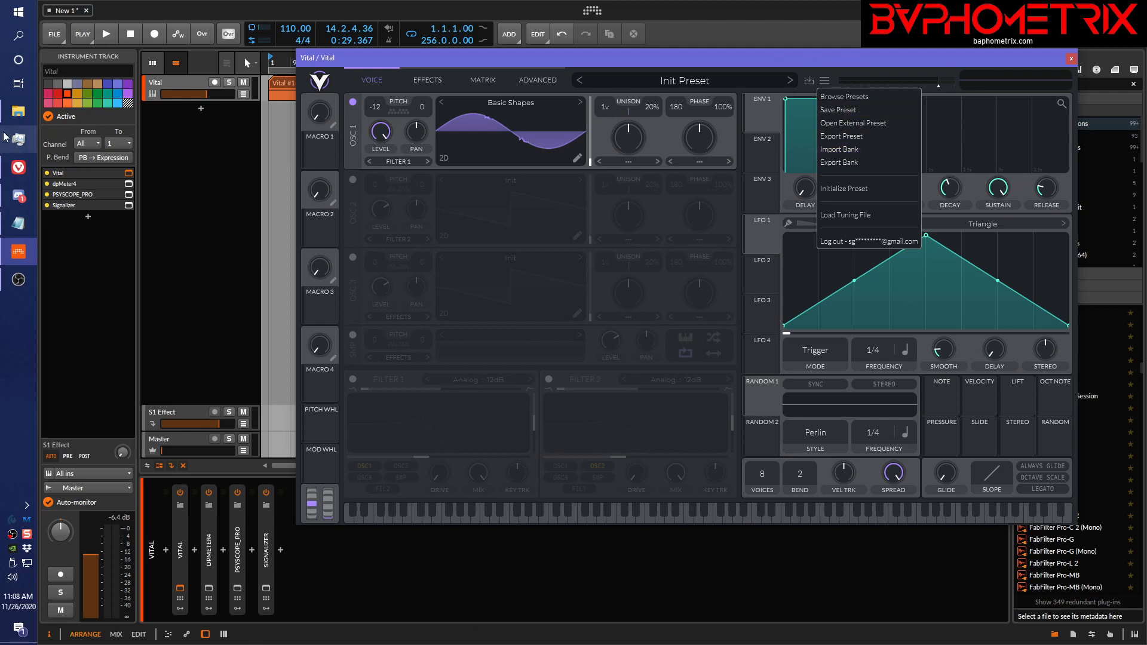
click(18, 111)
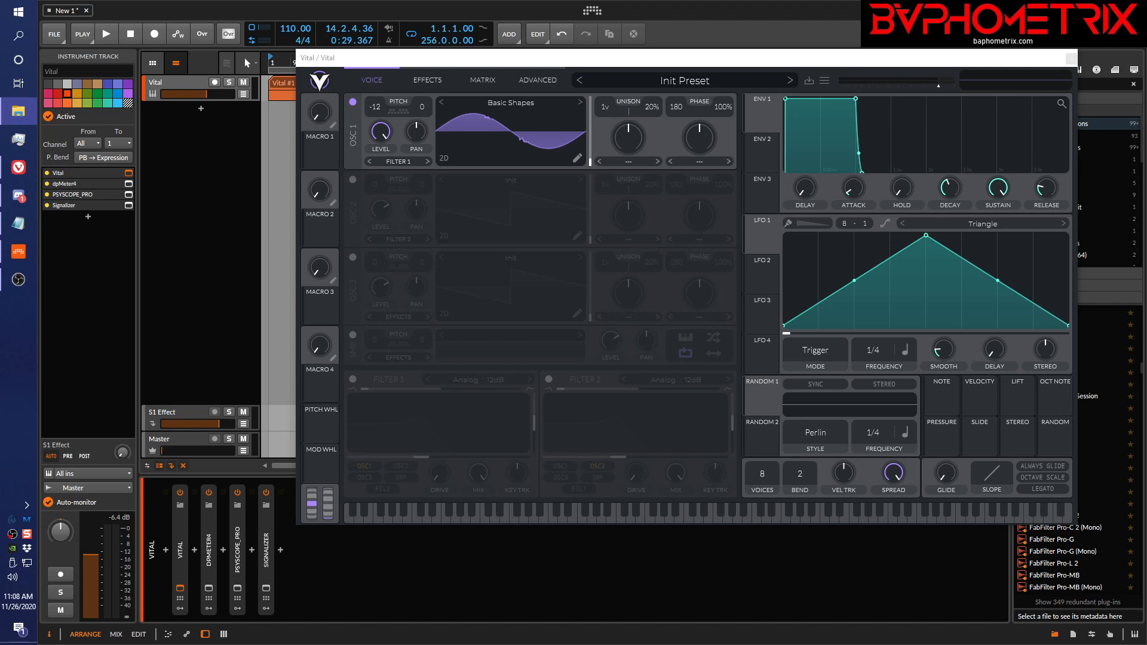
drag(0, 90, 344, 101)
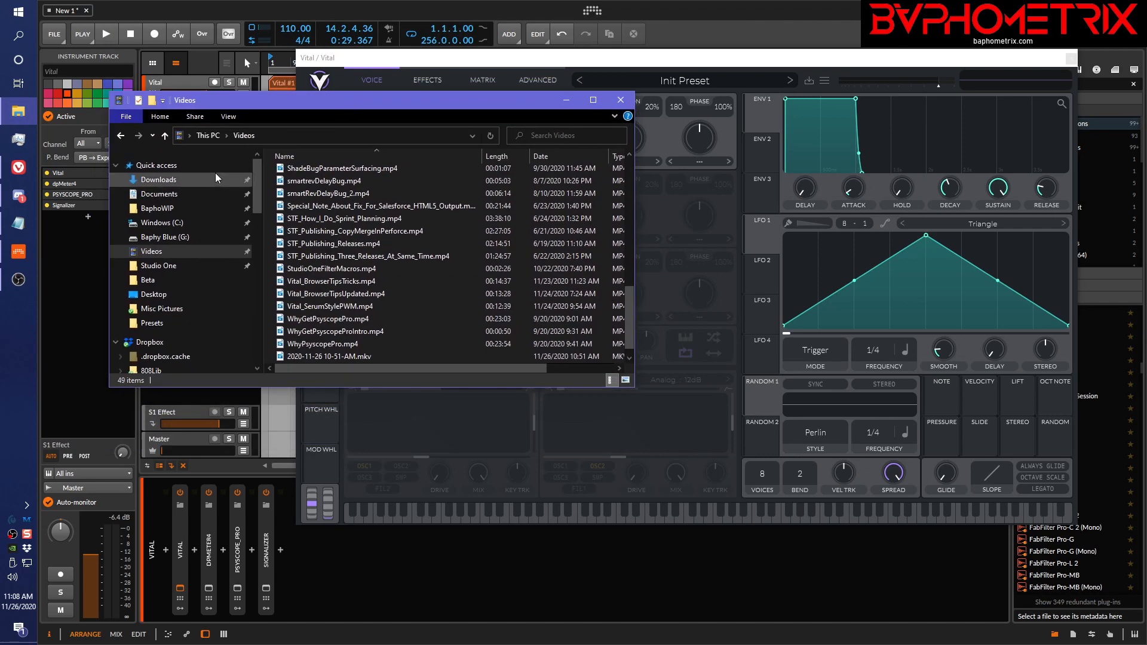
click(185, 182)
scroll(451, 221, down, 10)
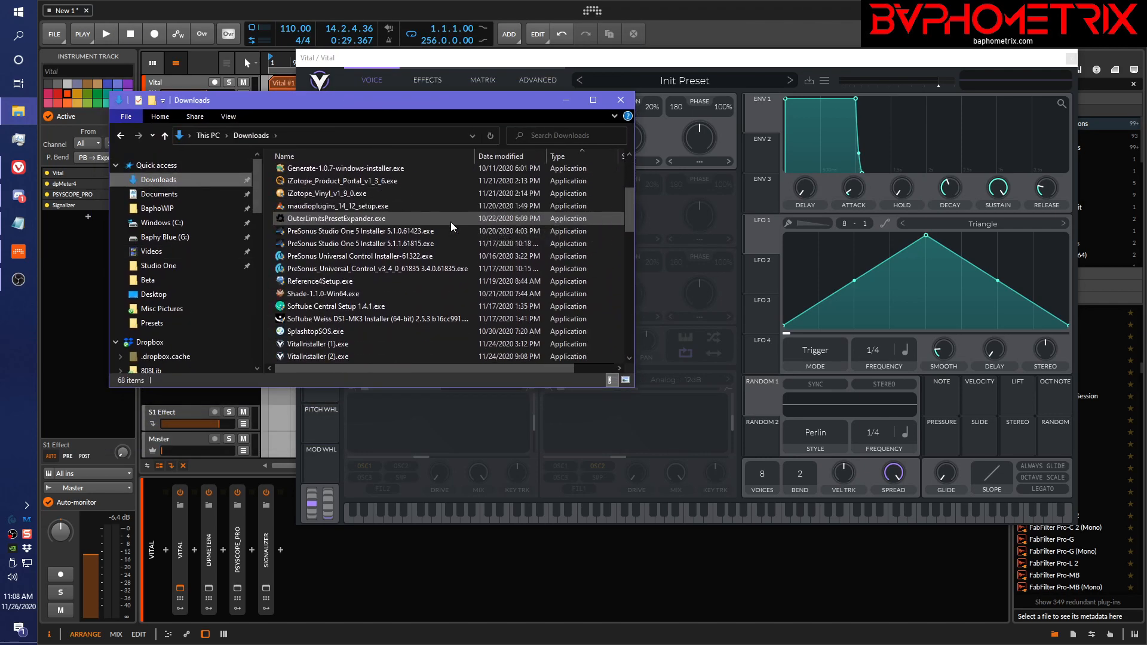
scroll(451, 221, down, 2)
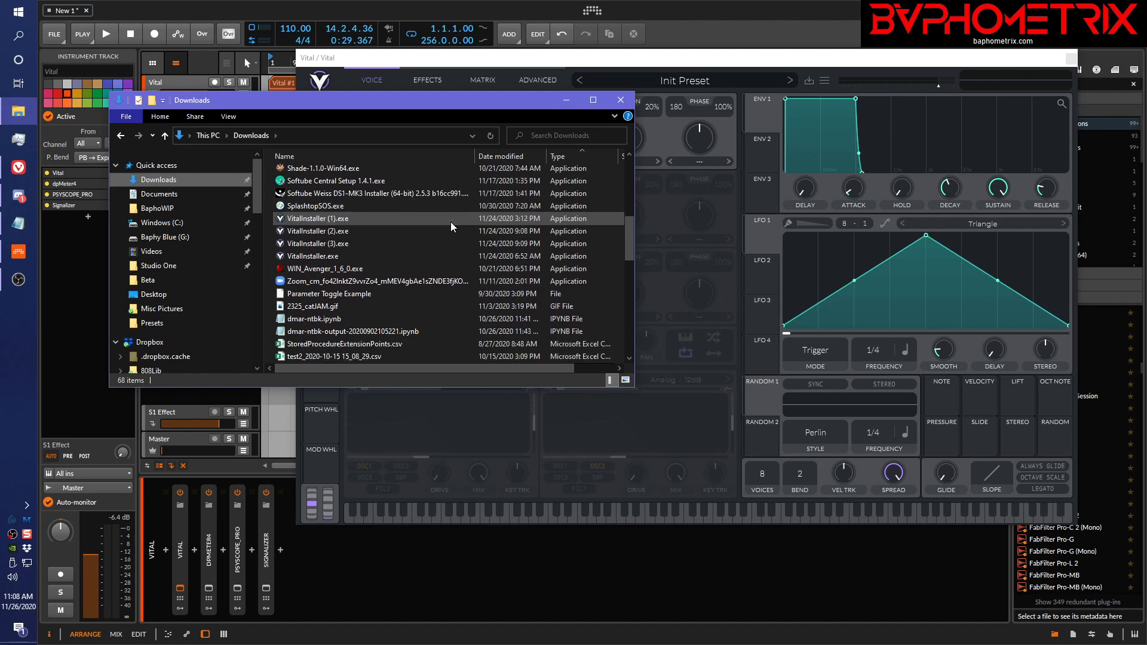
scroll(451, 221, down, 4)
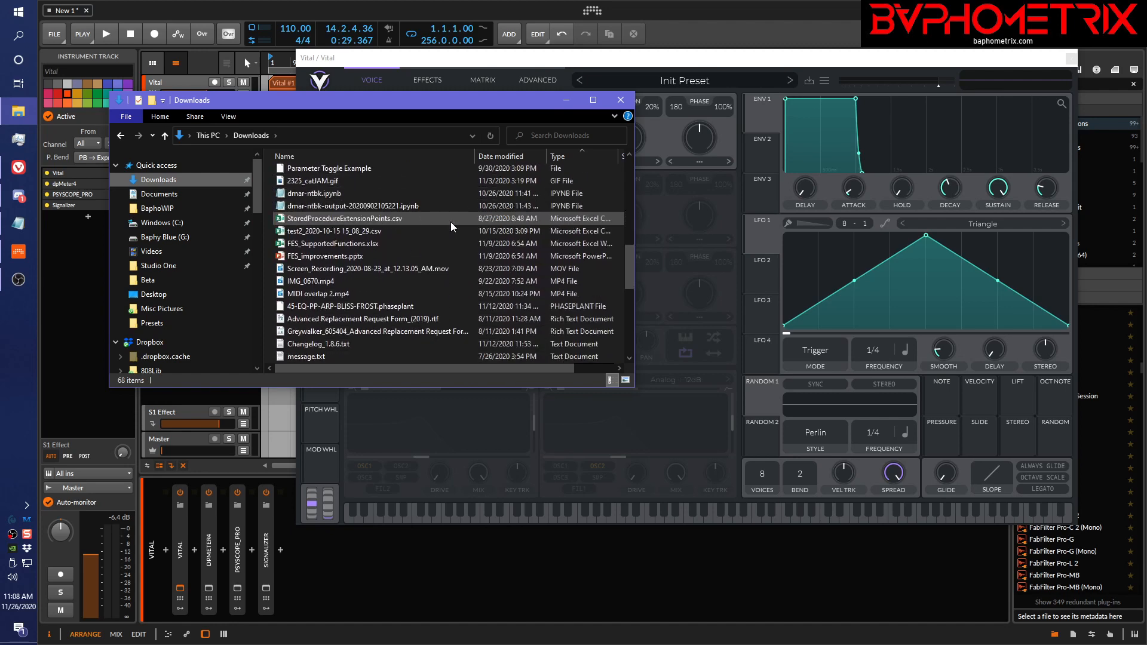
scroll(451, 222, down, 3)
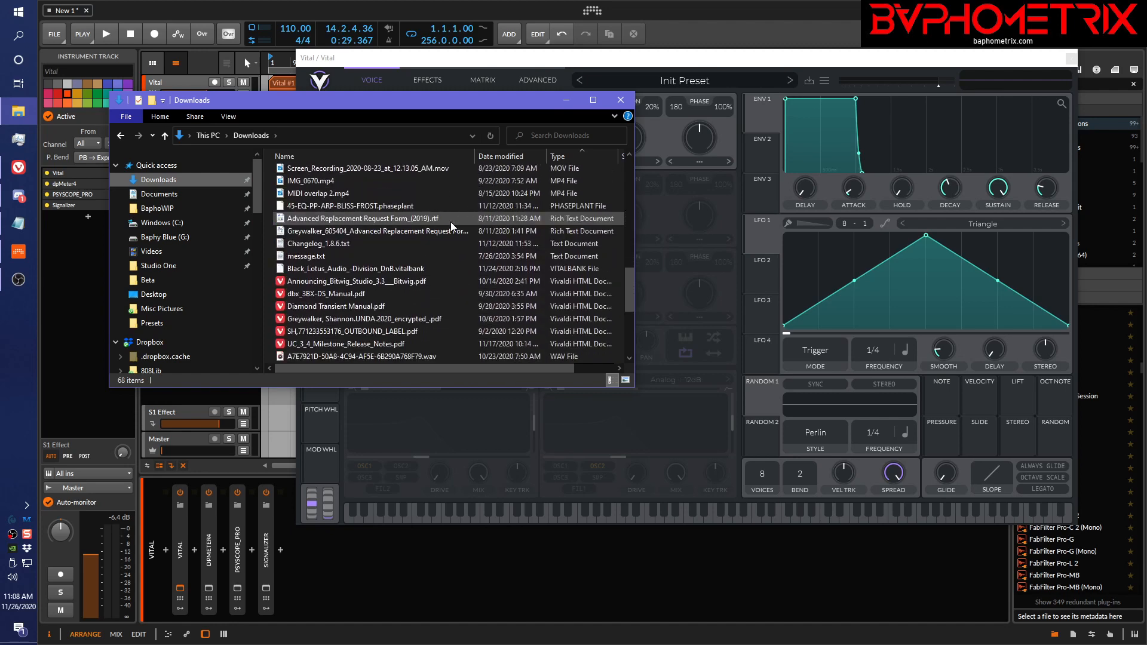
click(372, 272)
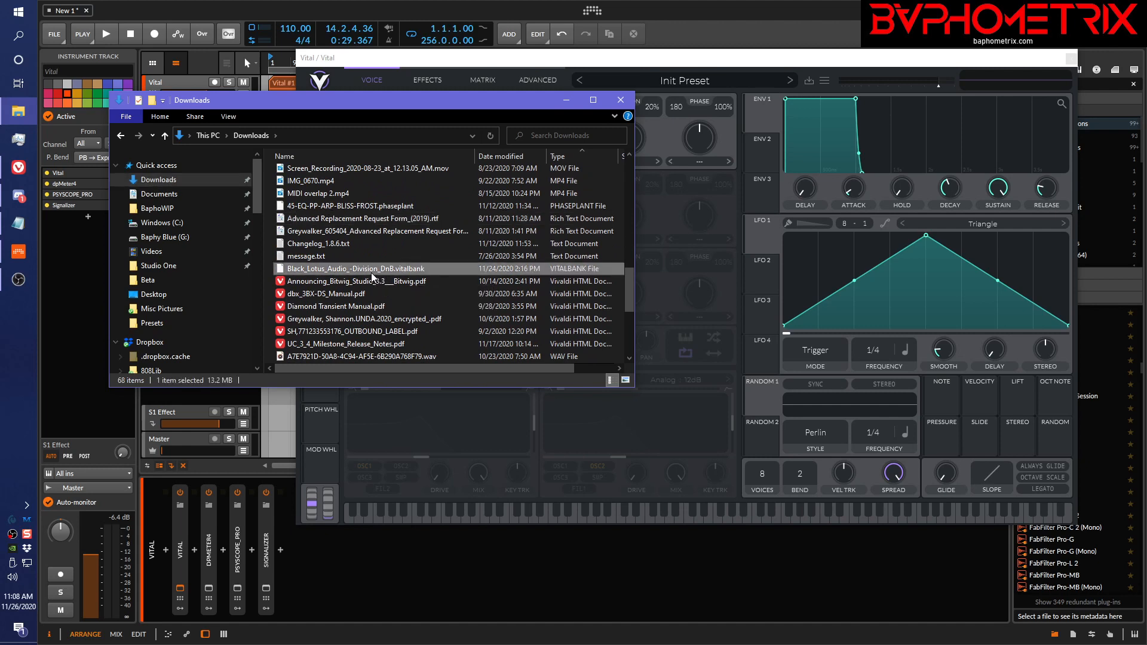
Step: Open the selected vitalbank file as an archive in 7-Zip and look through the presets inside its Black Lotus DnB Vital Pack folder
right_click(332, 269)
mouse_move(411, 297)
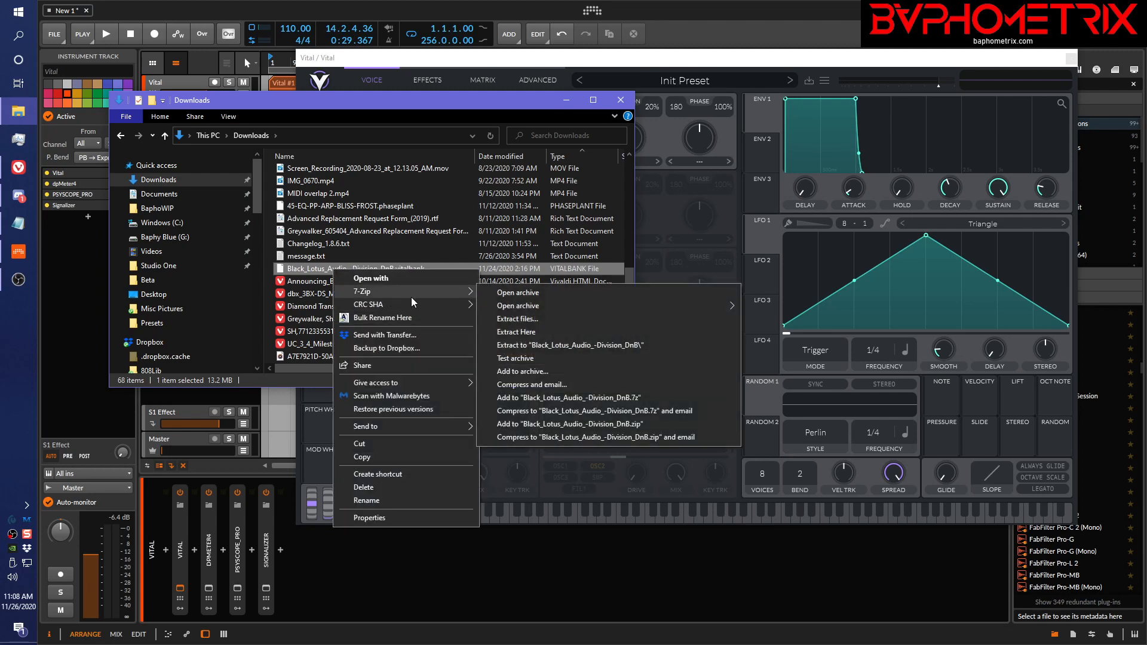
click(525, 293)
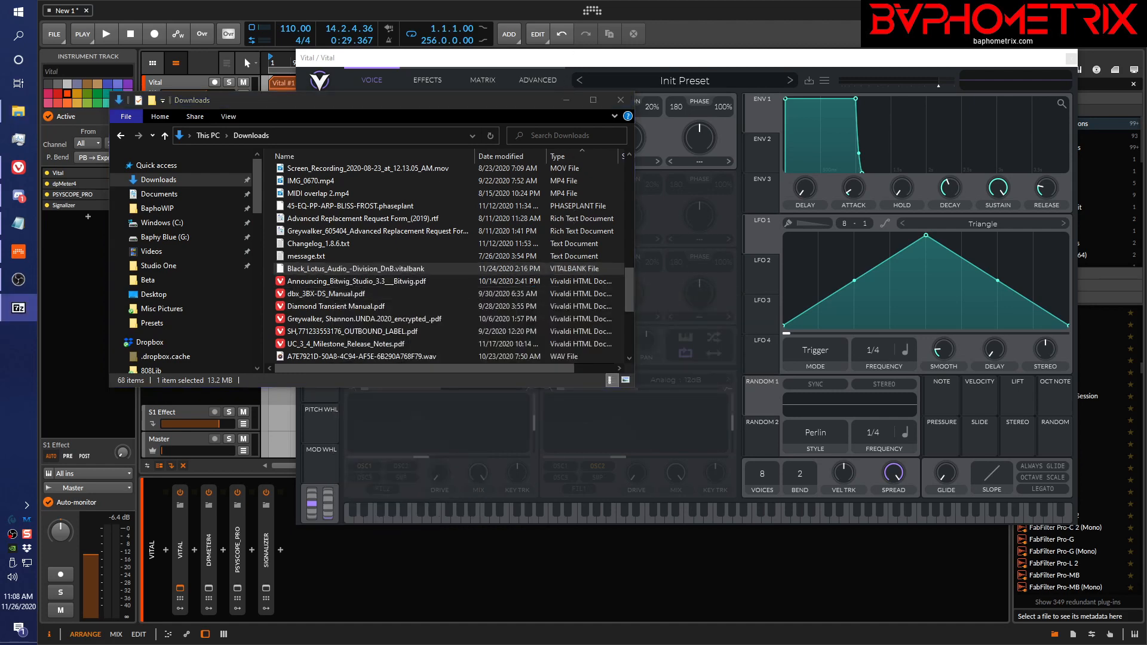
drag(612, 0, 649, 184)
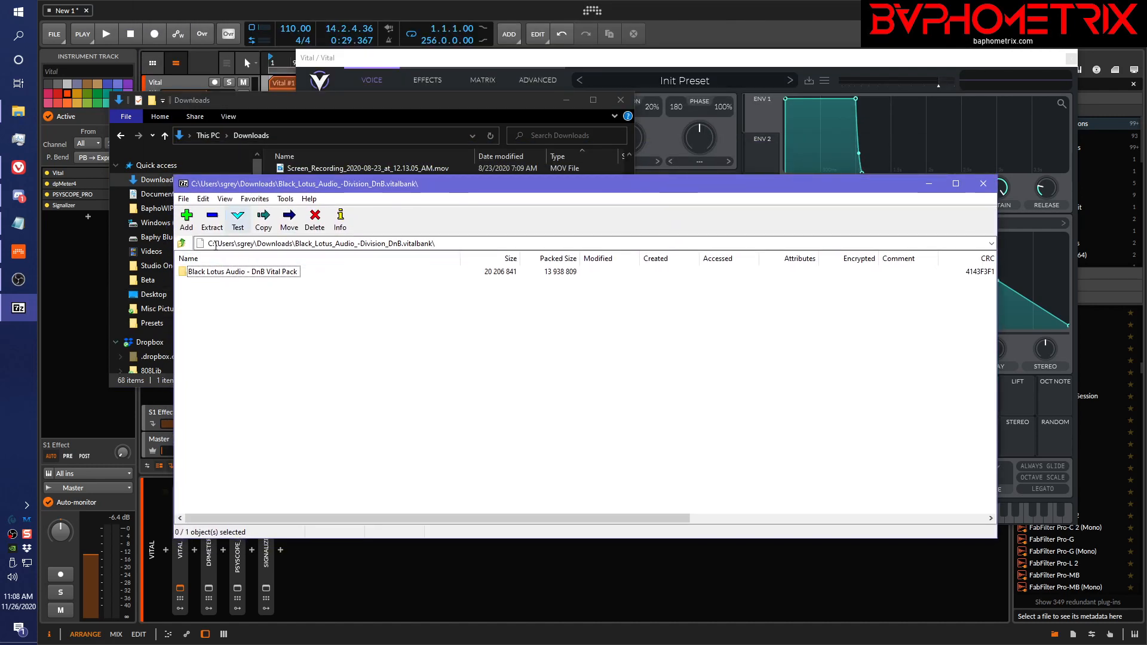
double_click(187, 273)
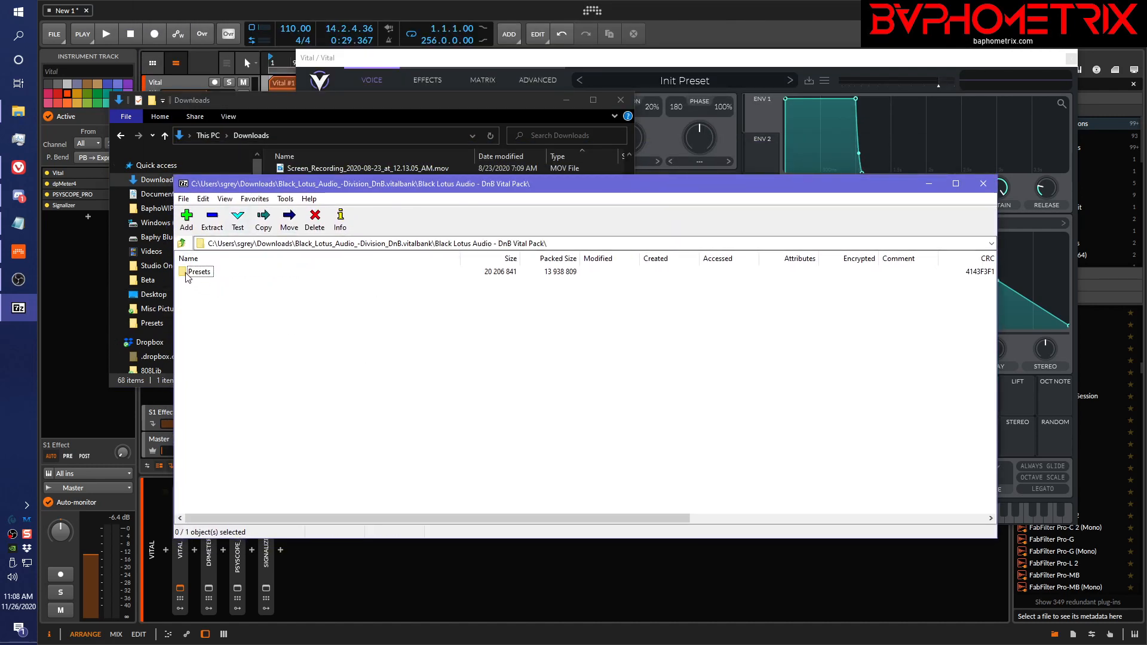
double_click(187, 273)
double_click(188, 273)
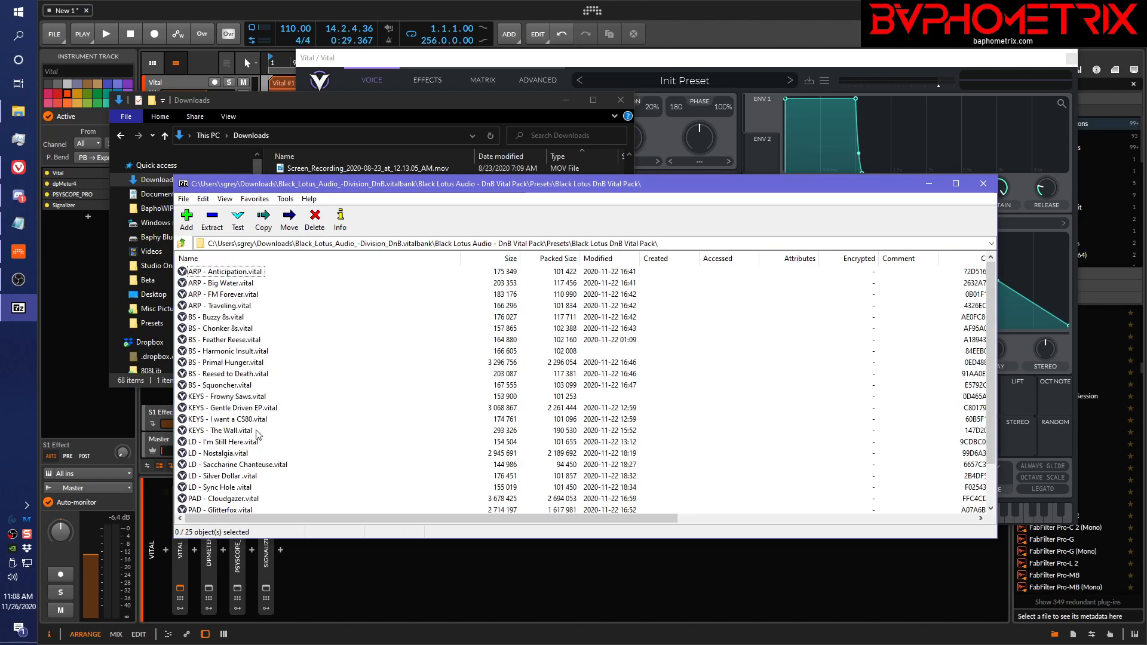
scroll(267, 411, down, 2)
scroll(266, 411, up, 2)
Step: Return to the top level of the vitalbank archive, and close both the archive and the Downloads windows
click(182, 243)
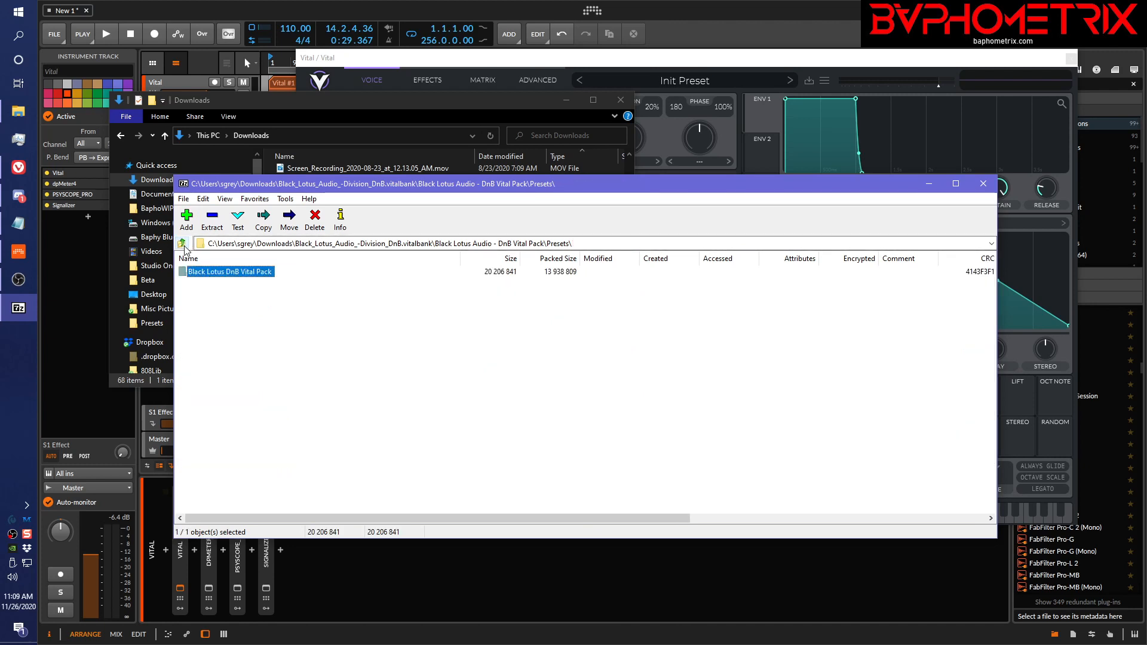
click(182, 244)
click(182, 244)
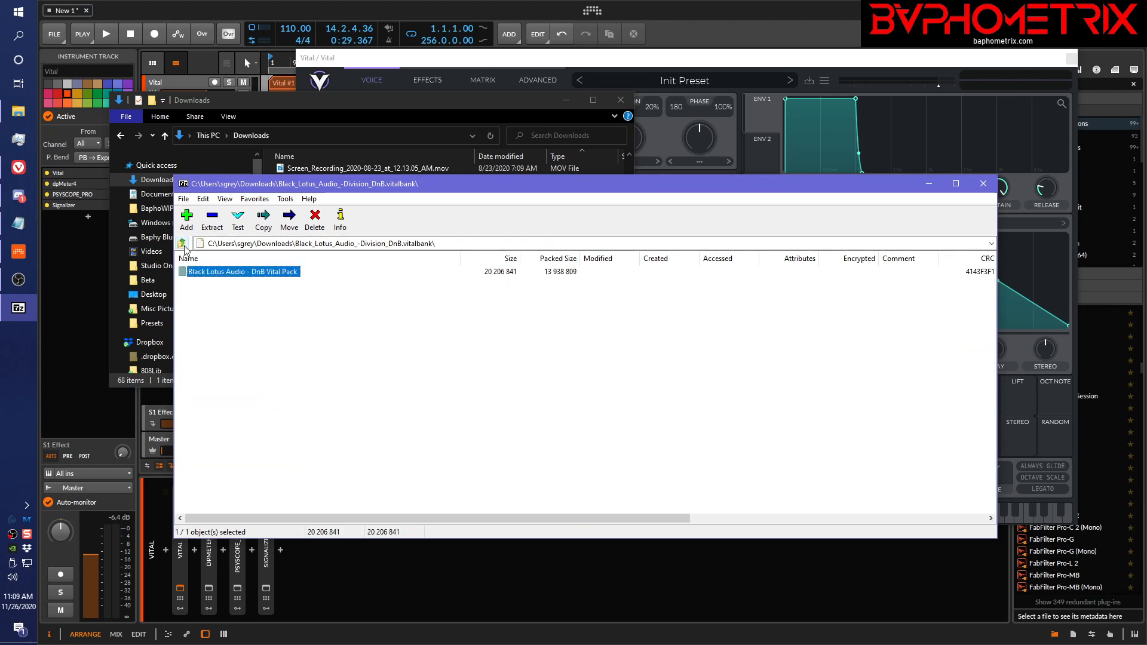
click(983, 184)
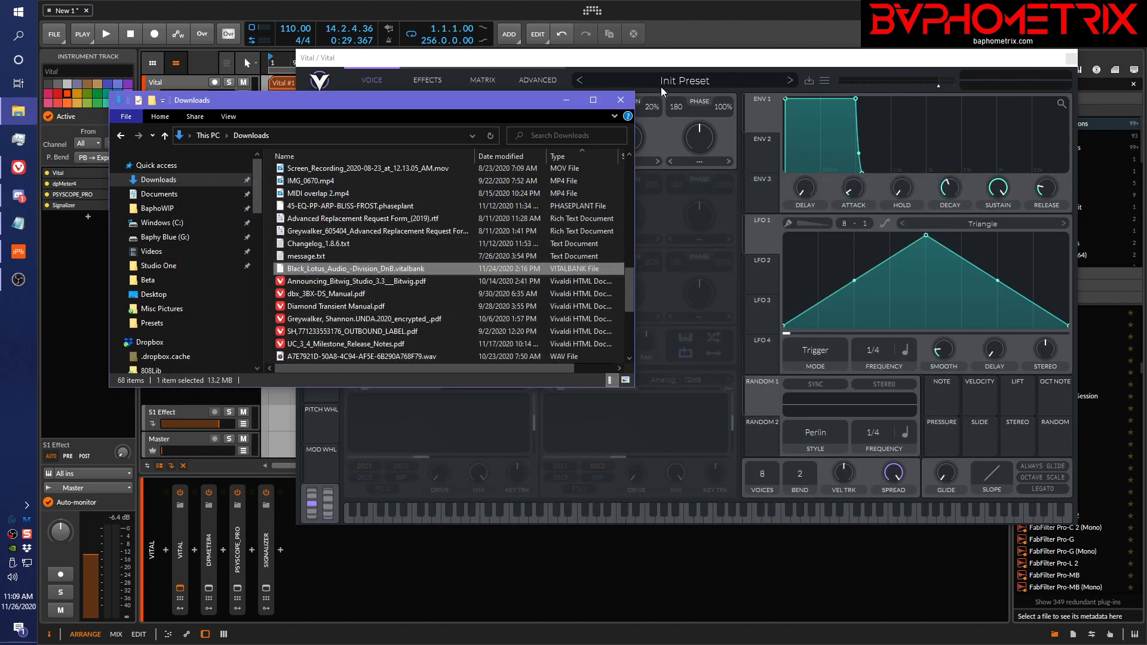
click(621, 99)
Step: View the vitalbank file in Vital's Import Bank dialog and cancel without importing it
click(823, 82)
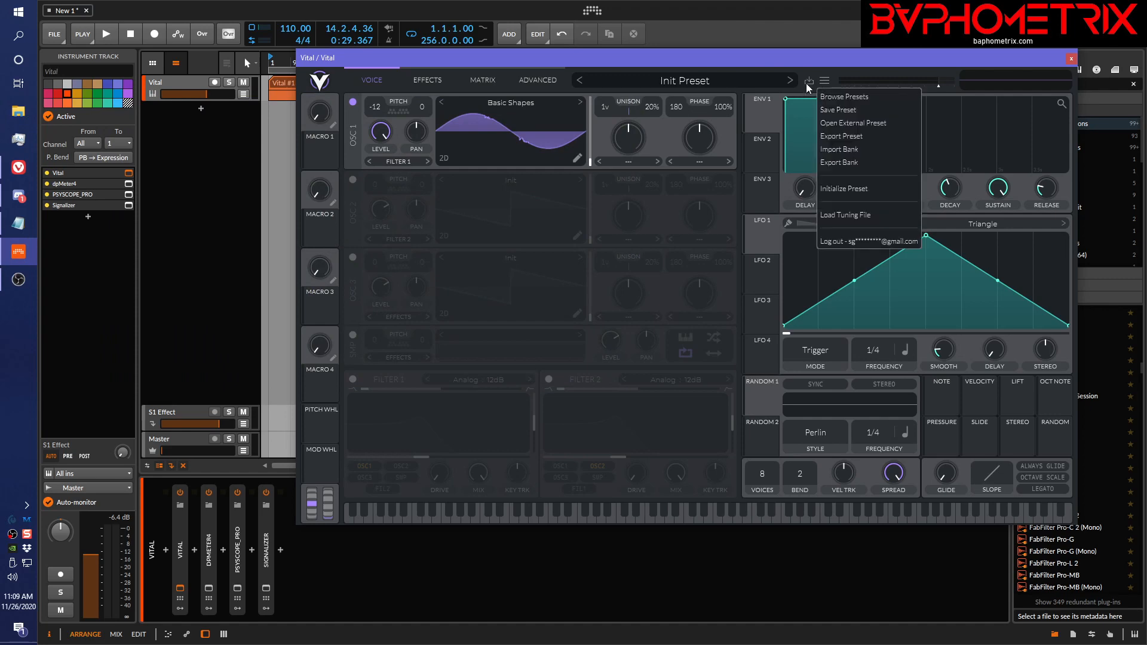
click(838, 149)
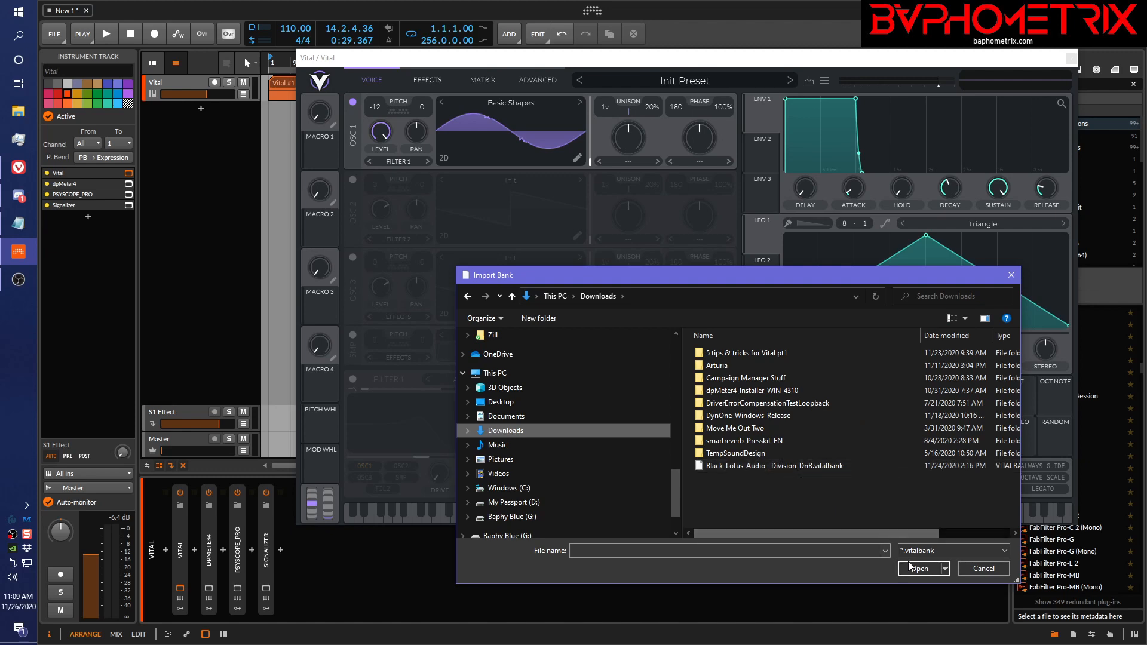
click(984, 569)
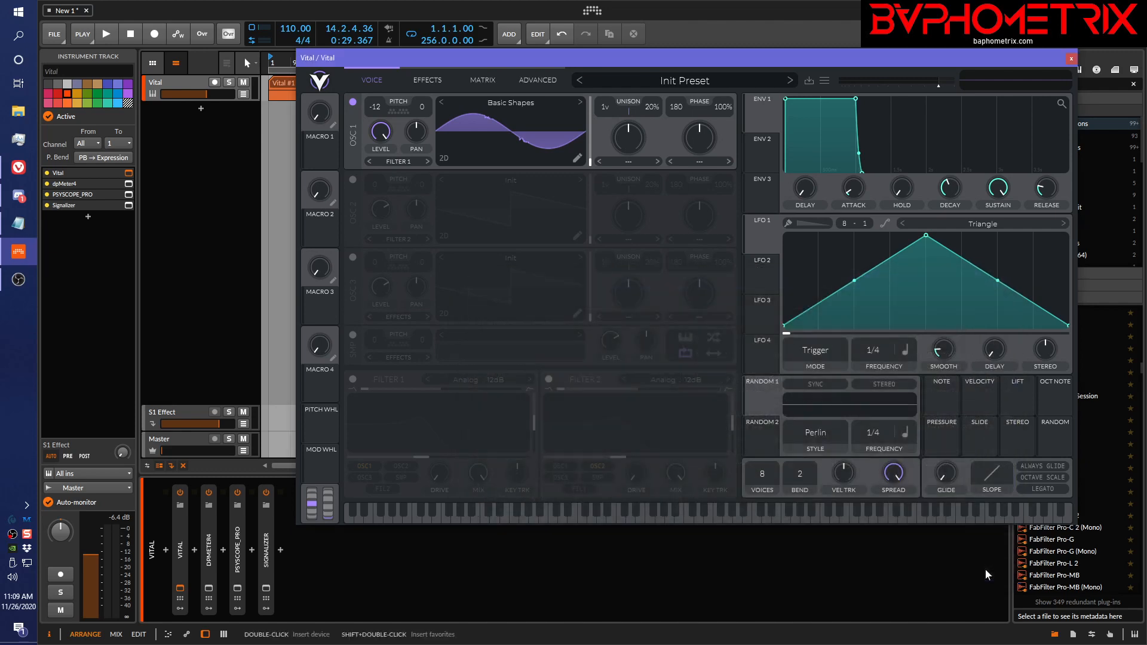
Step: Show the Black Lotus Audio presets in Vital's preset browser and expand that folder to reveal its subfolder
click(725, 80)
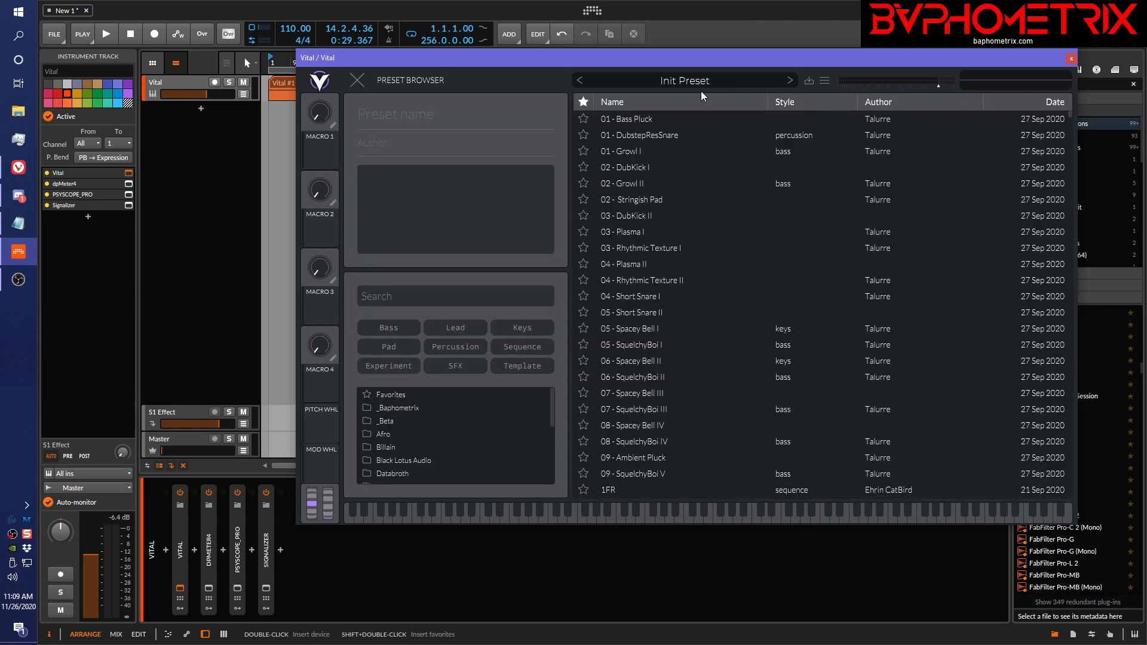
click(395, 461)
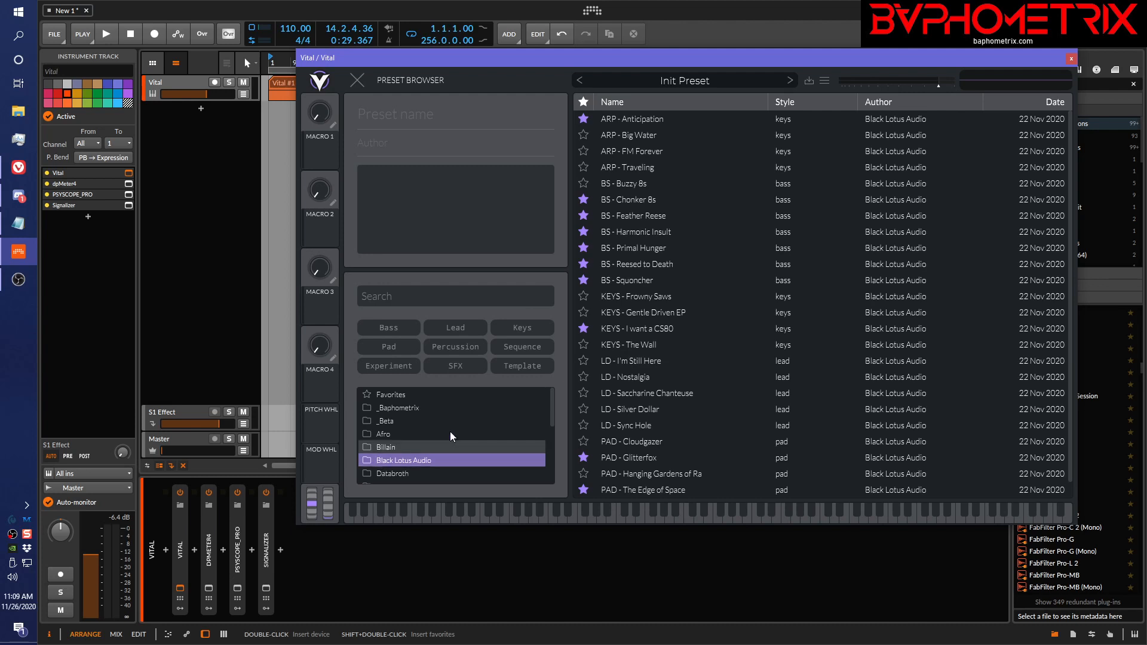
mouse_move(553, 401)
mouse_down()
mouse_move(546, 428)
mouse_move(550, 410)
mouse_up()
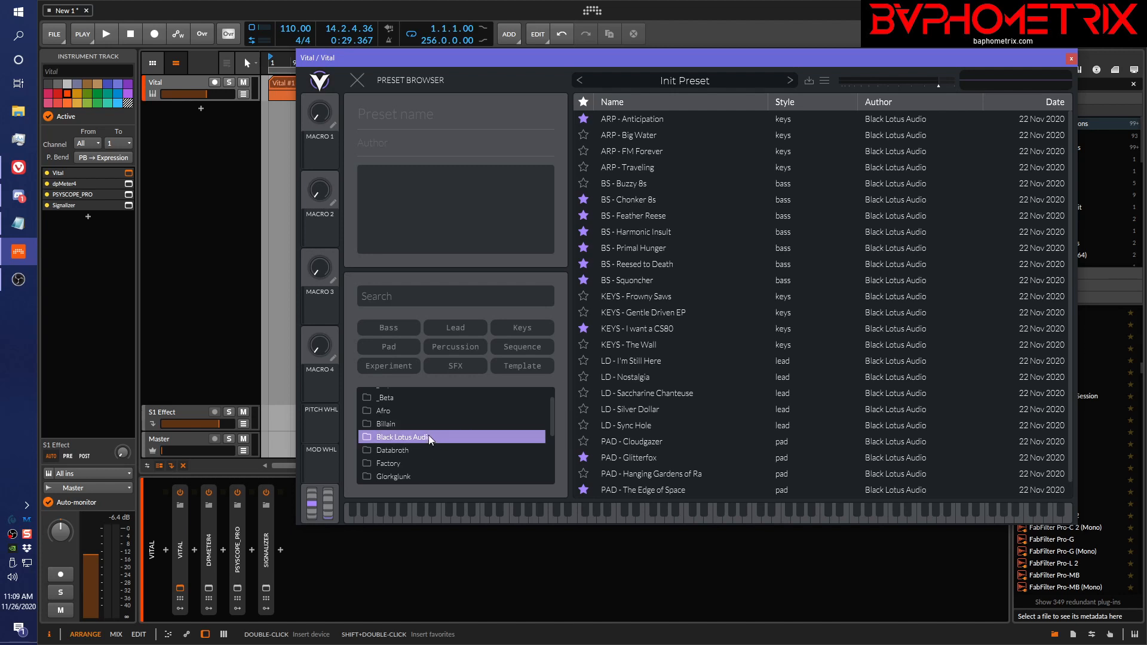
double_click(399, 439)
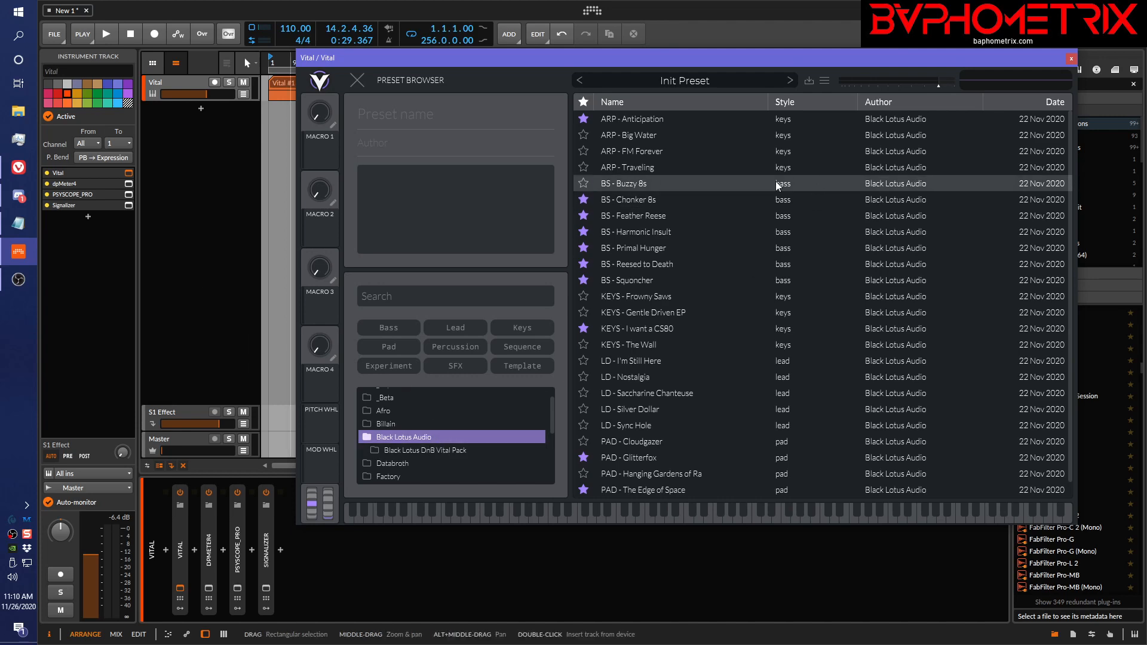
Step: Open the file location of the ARP - Anticipation preset and move the folder window clear of the preset list
right_click(659, 124)
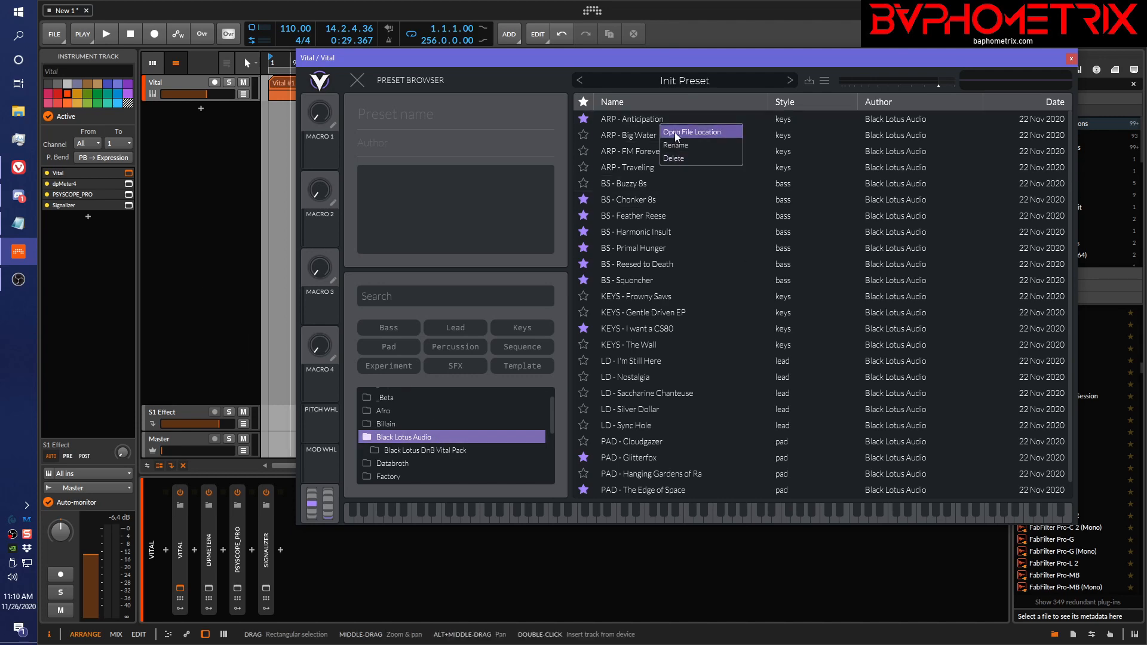
click(676, 132)
drag(426, 99, 484, 156)
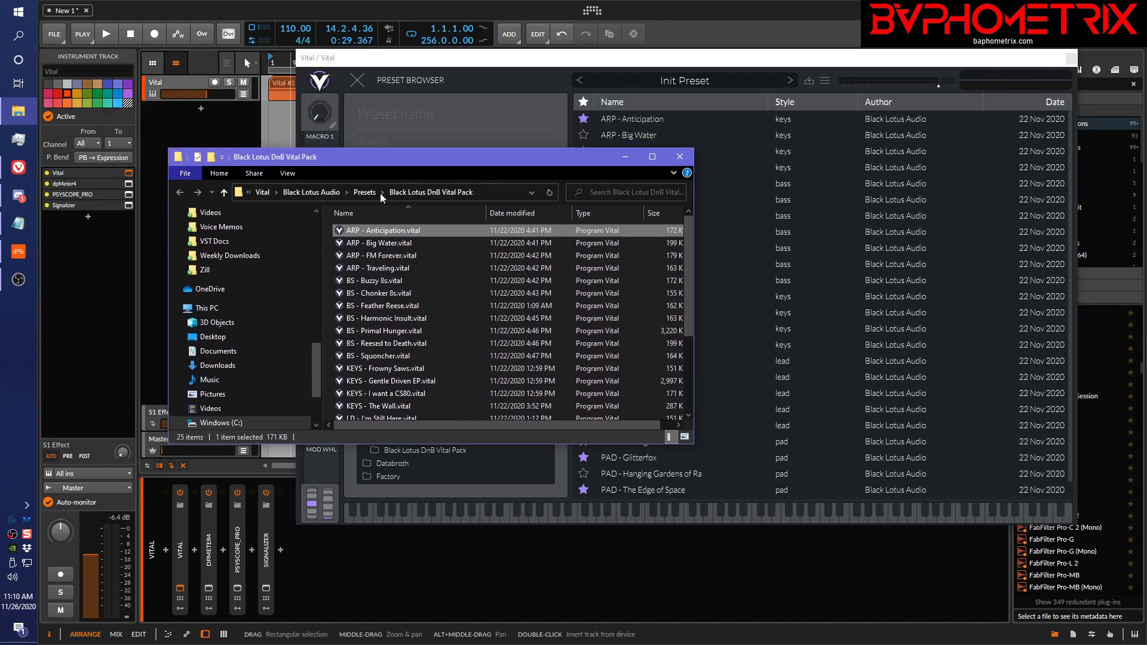
Step: Trace the folder structure from Vital through Black Lotus Audio and Presets to Black Lotus DnB Vital Pack, and close the folder window and preset browser
click(259, 193)
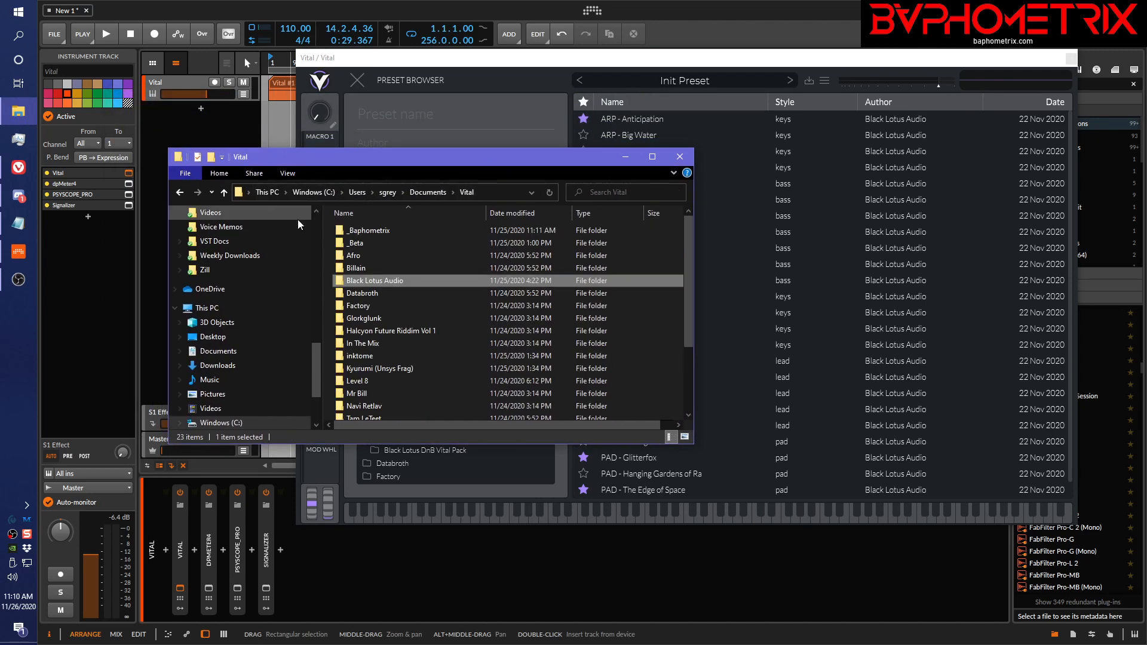
double_click(339, 278)
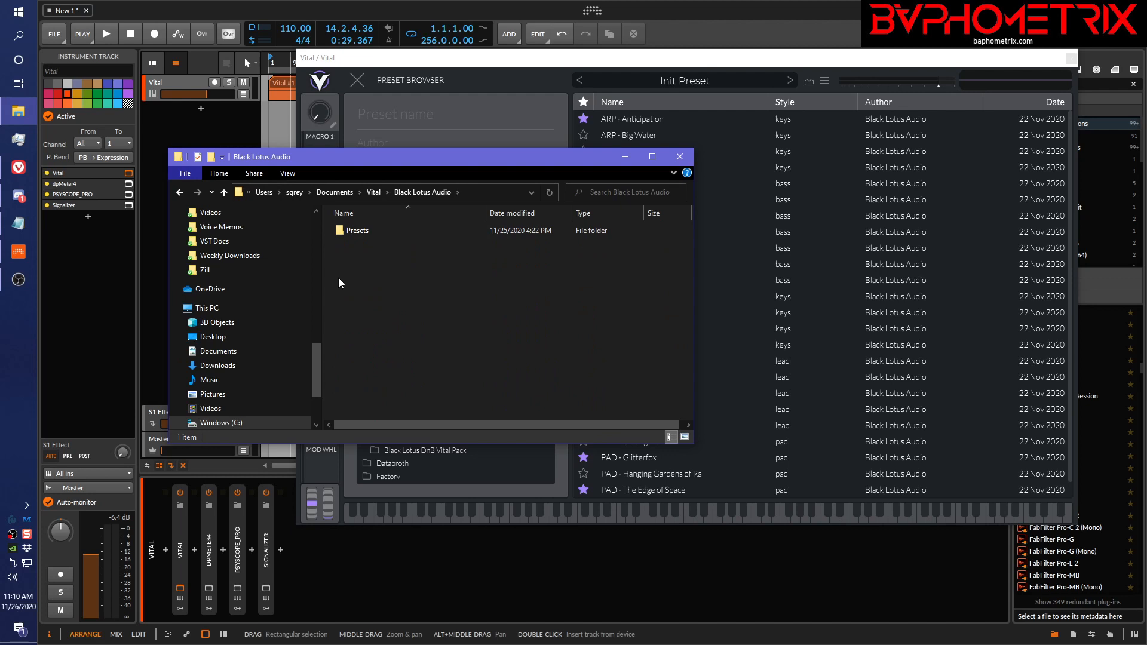
double_click(339, 231)
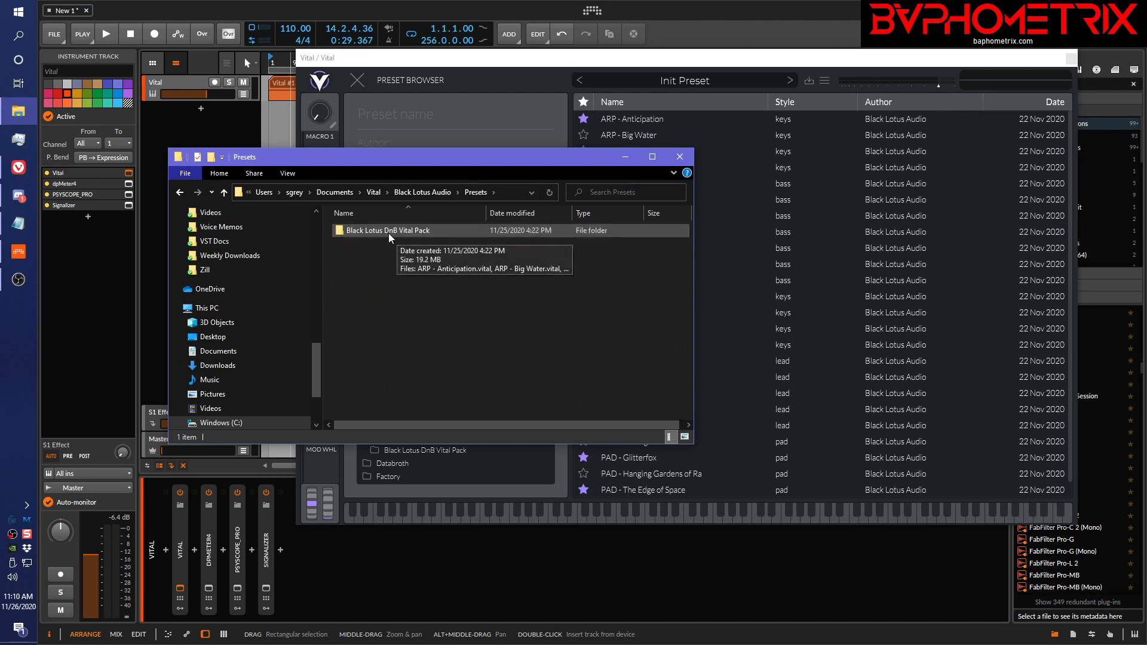
double_click(336, 232)
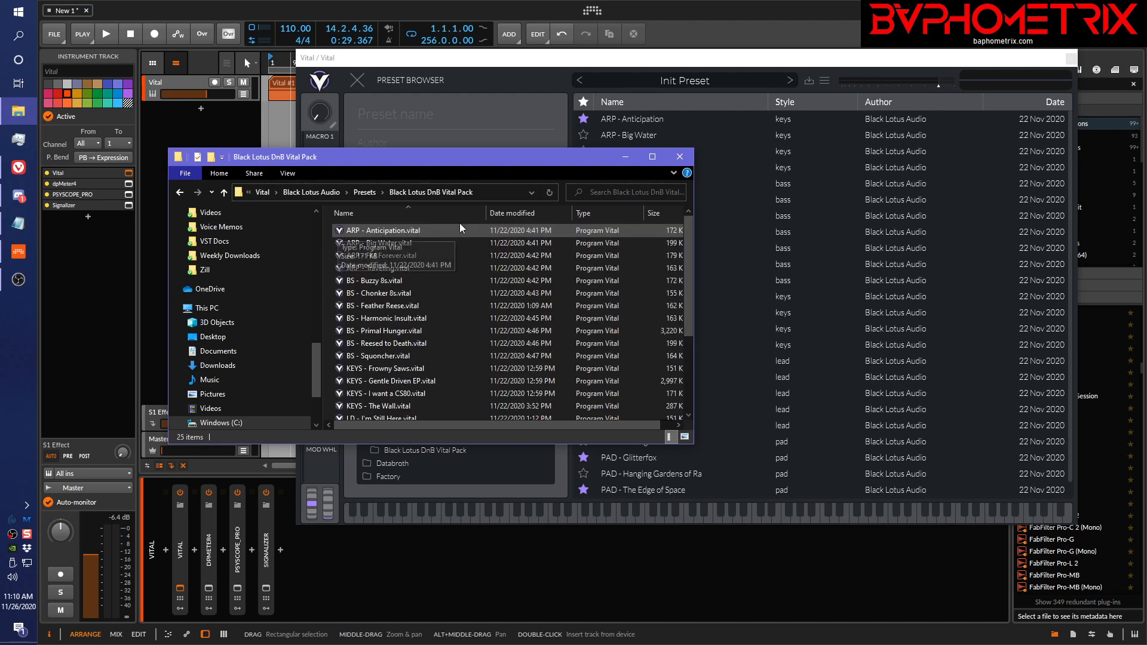
click(680, 158)
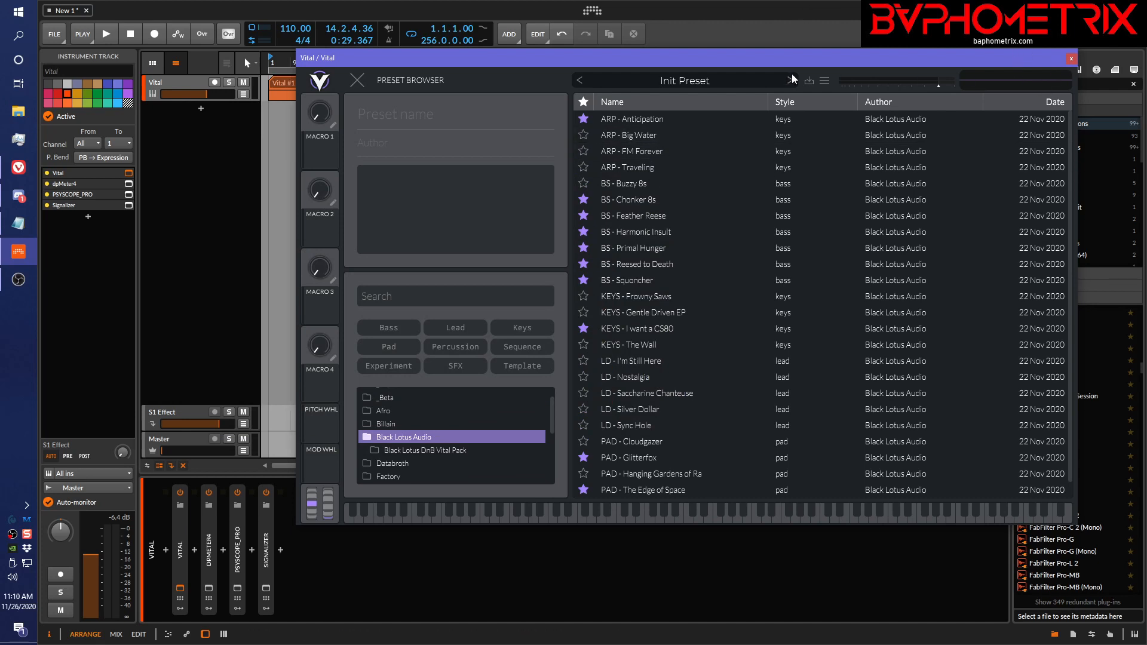
click(358, 81)
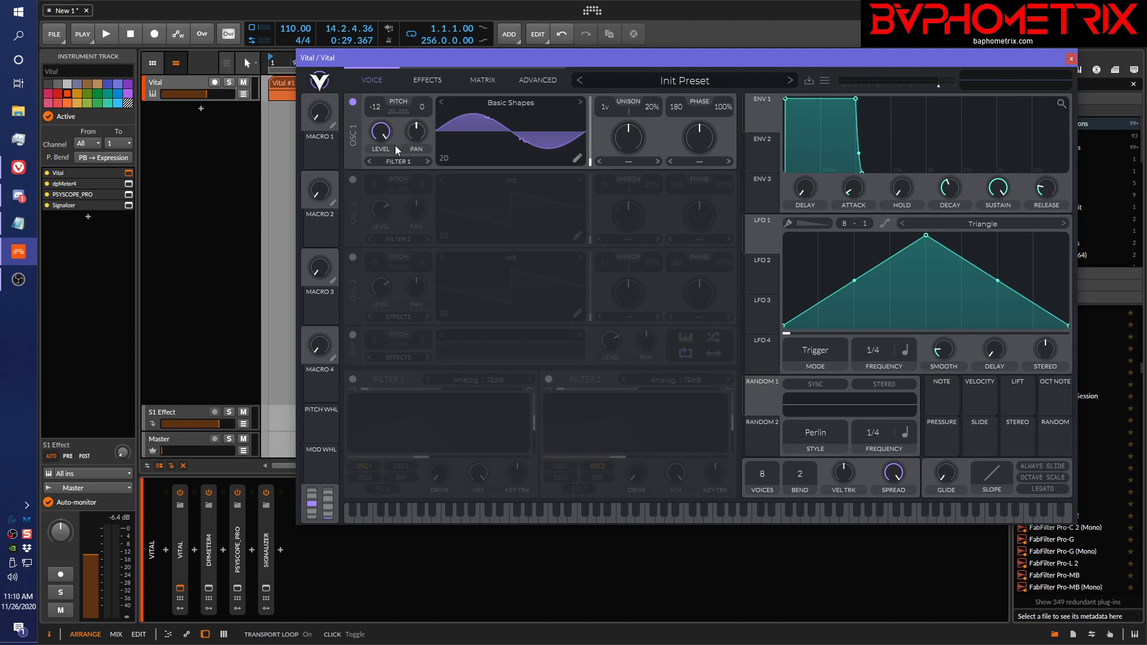
Step: Turn up the Macro 2 knob
drag(319, 192, 316, 180)
drag(317, 195, 319, 176)
Step: Enable Filter 2, set its cutoff to exactly 400, and switch the filter off again
click(548, 380)
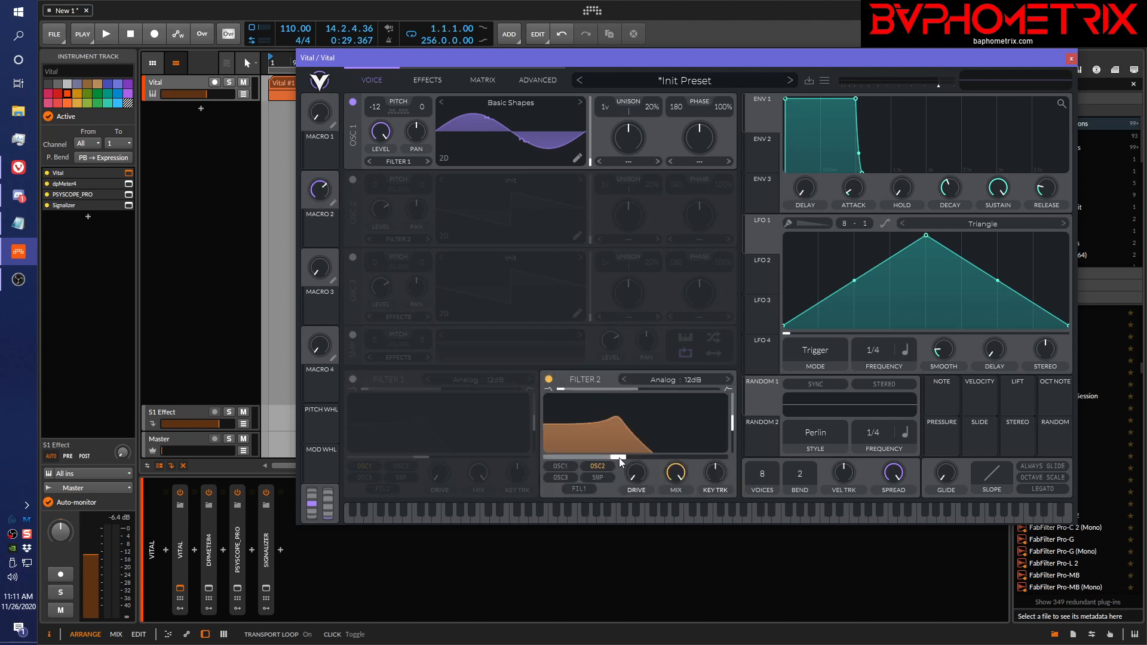
mouse_move(619, 458)
double_click(619, 457)
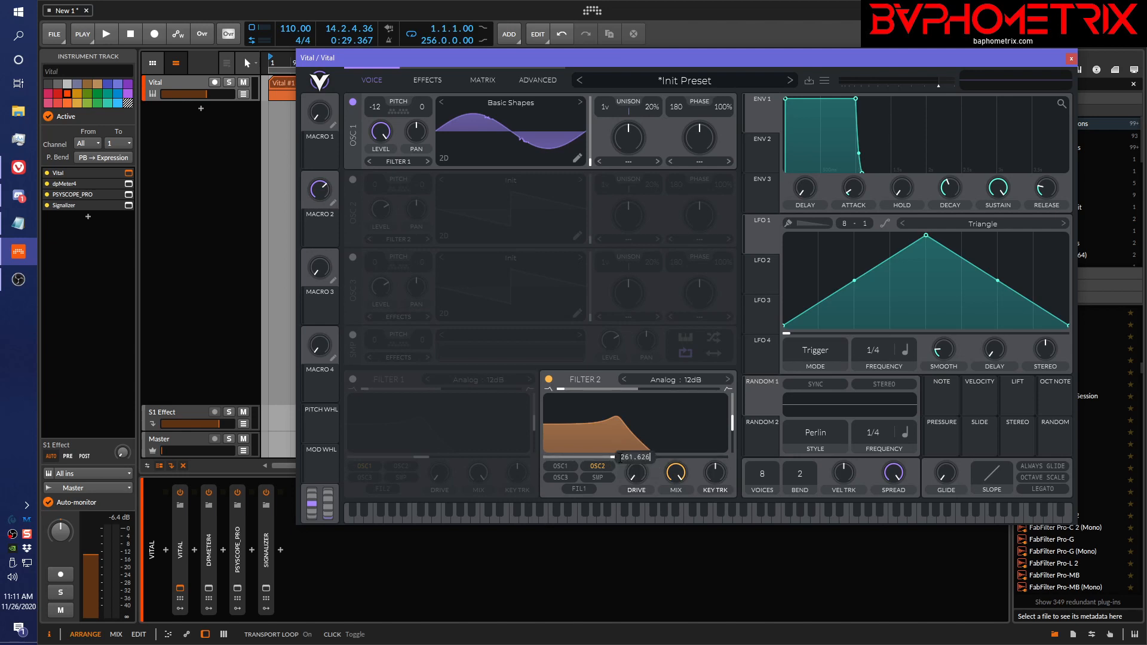
text(400)
key(Return)
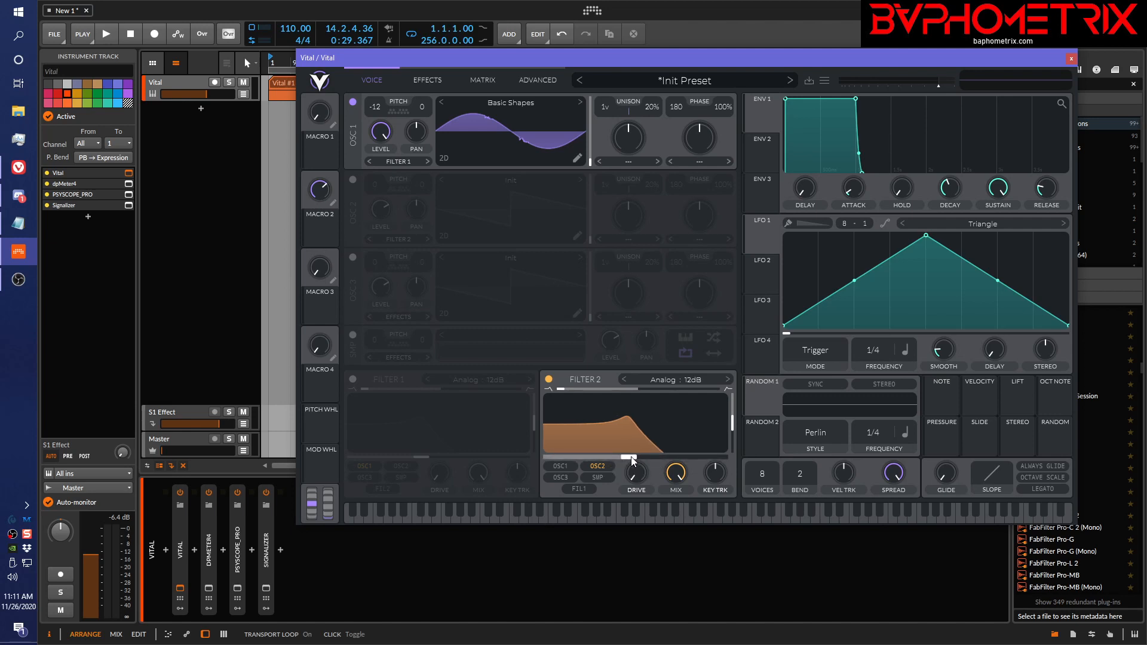
click(548, 379)
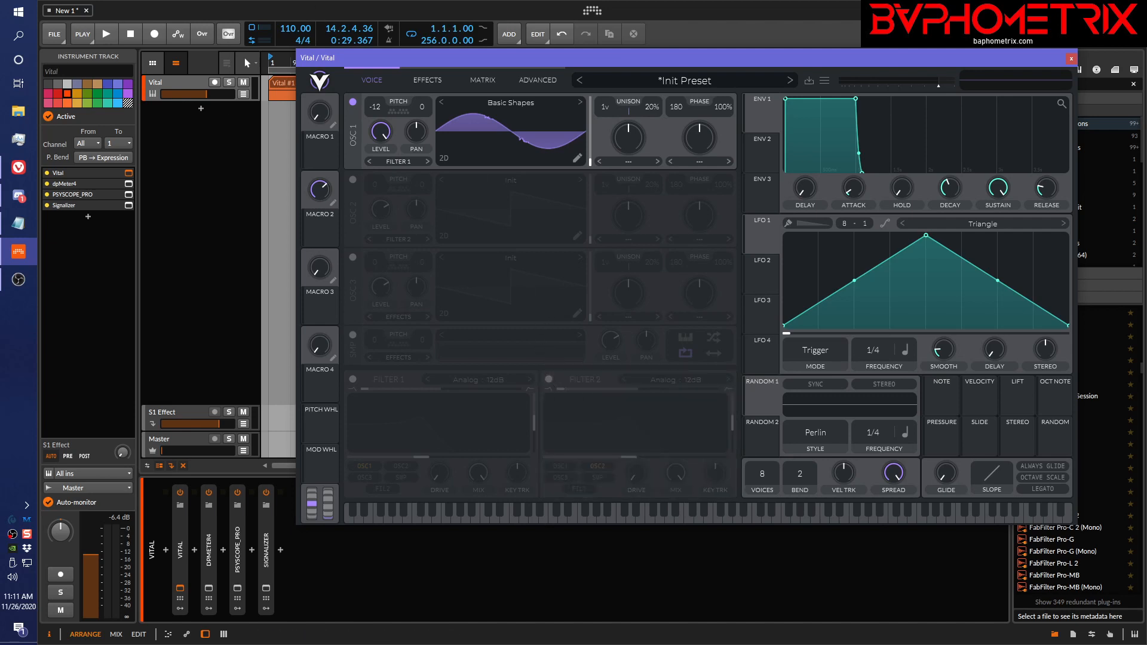
Step: Enable Filter 2 and lower its cutoff slightly
click(547, 379)
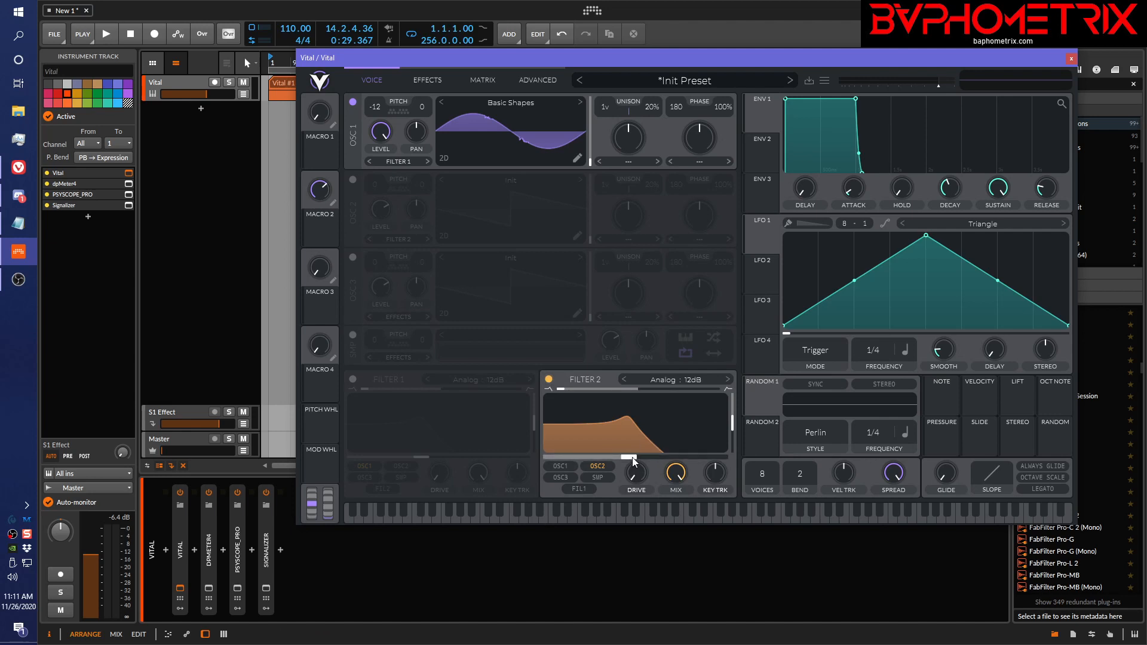
drag(634, 462, 615, 424)
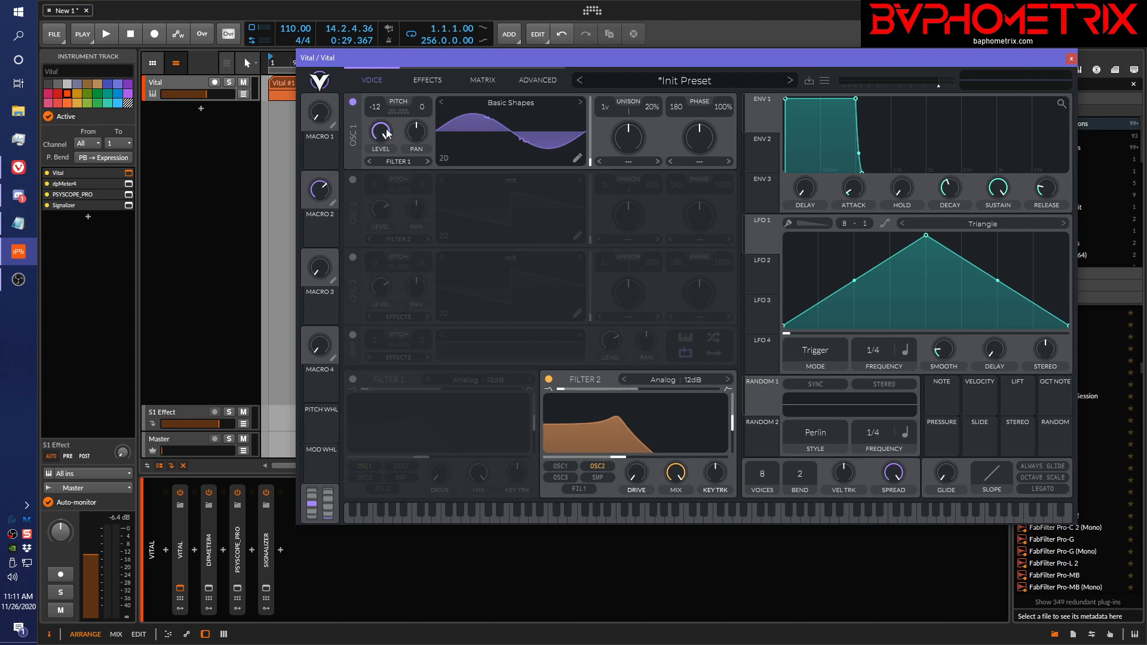
Step: Lower the synth's main output volume
mouse_move(387, 132)
mouse_move(938, 87)
mouse_down()
mouse_move(973, 85)
mouse_move(962, 88)
mouse_up()
mouse_move(952, 85)
scroll(373, 111, down, 1)
Step: Set LFO 1's frequency mode to Keytrack
click(906, 351)
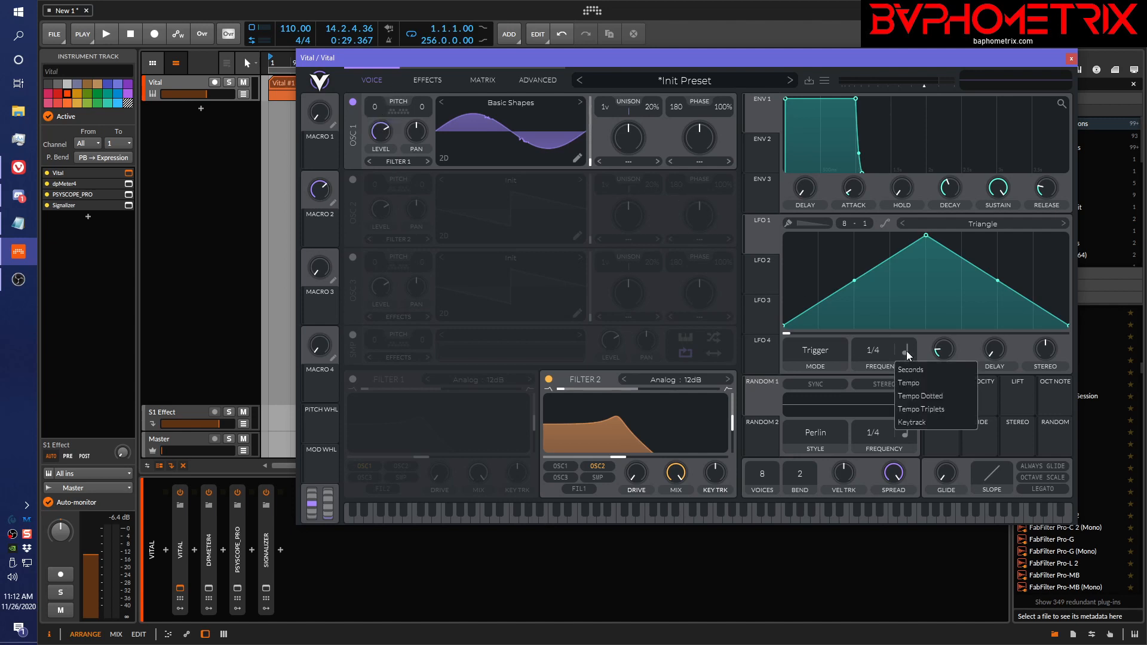
click(916, 423)
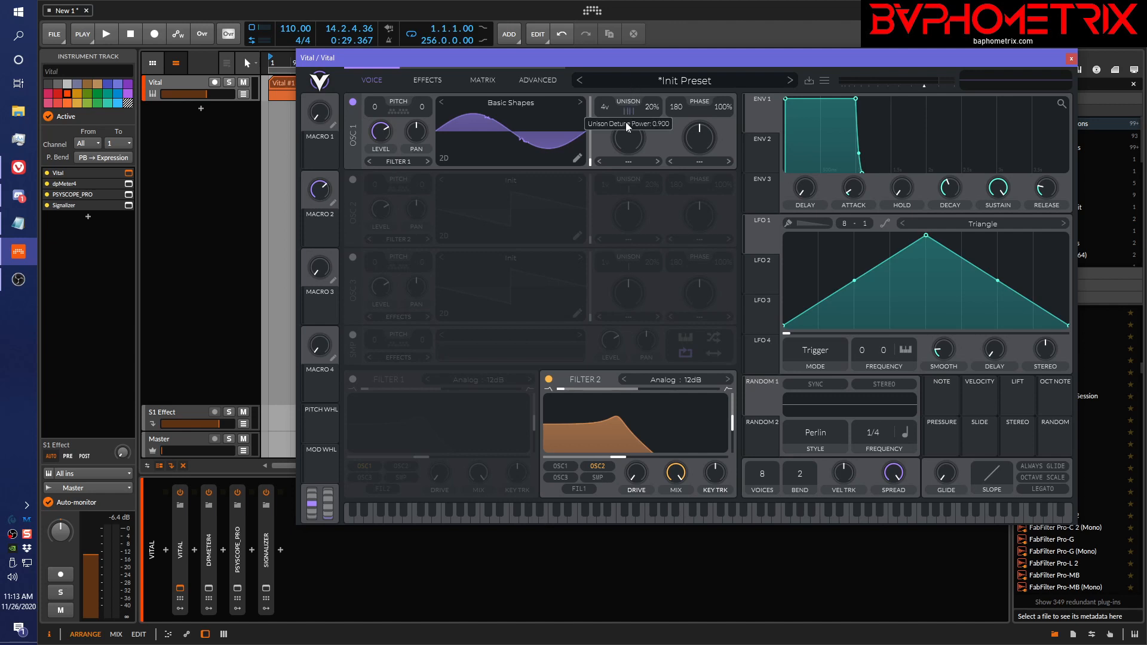
Step: Vary oscillator 1's unison detune power up and down to compare different detune spreads
mouse_move(626, 122)
mouse_down()
mouse_move(633, 160)
mouse_move(644, 120)
mouse_move(633, 163)
mouse_move(637, 119)
mouse_up()
mouse_move(629, 112)
mouse_down()
mouse_move(625, 155)
mouse_move(636, 95)
mouse_up()
mouse_move(628, 109)
mouse_down()
mouse_move(622, 178)
mouse_move(637, 117)
mouse_up()
drag(668, 52, 668, 28)
mouse_move(629, 110)
mouse_down()
mouse_move(628, 147)
mouse_move(633, 121)
mouse_up()
drag(653, 80, 635, 124)
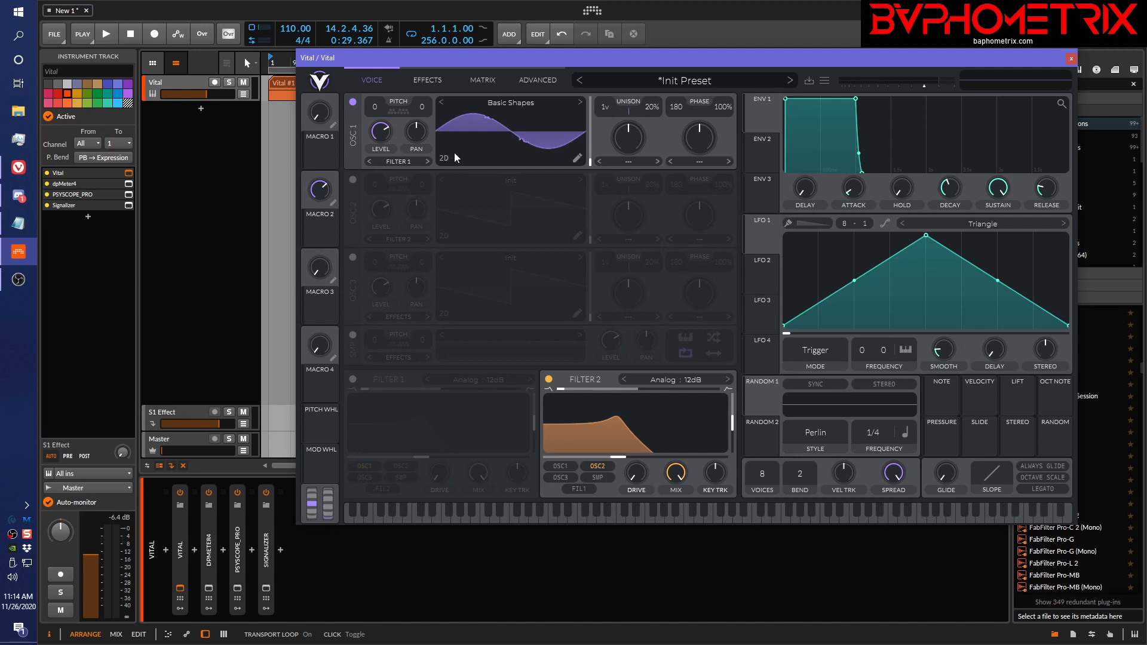
Step: Load the Basic Shapes wavetable from the Factory folder into oscillator 1 and close the wavetable browser
click(692, 81)
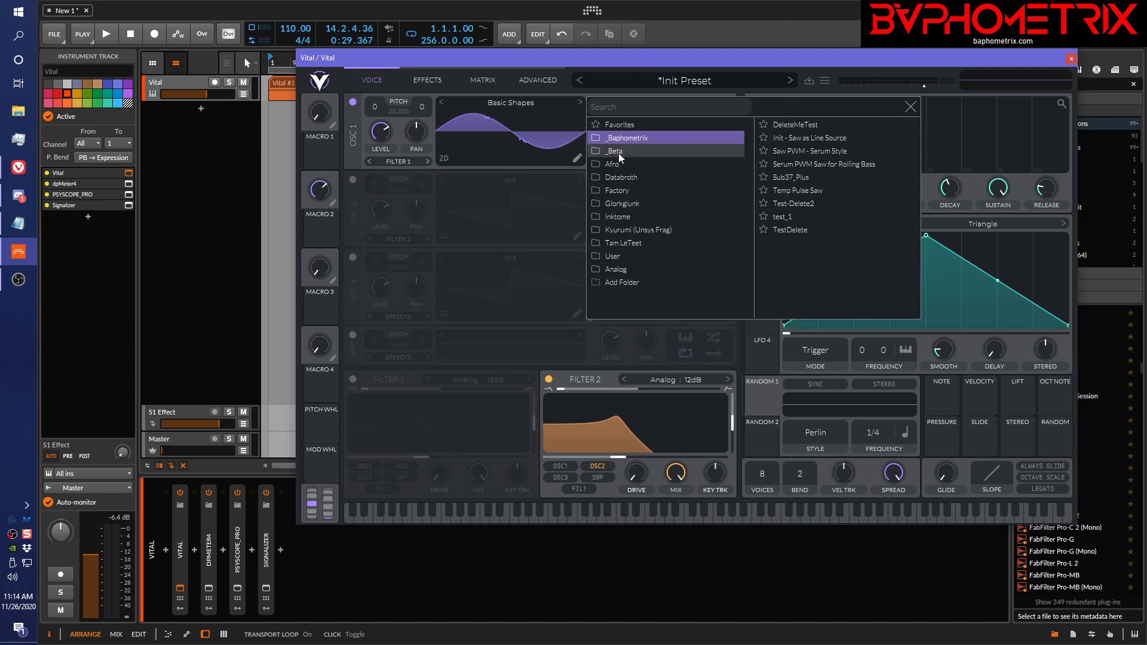
click(619, 191)
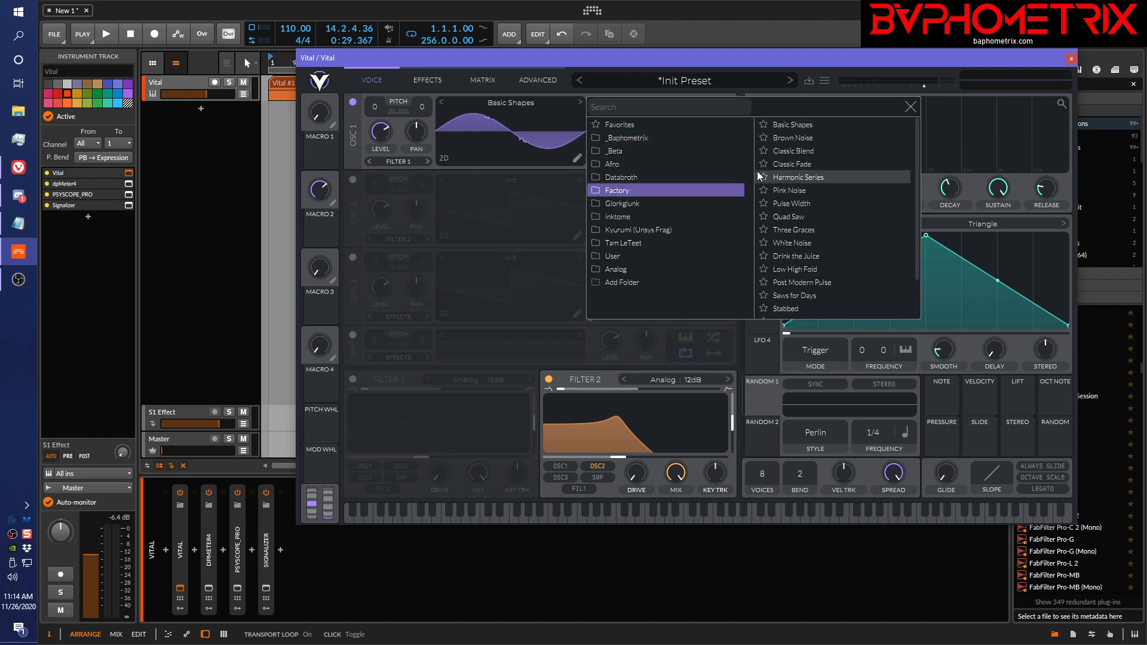
click(801, 123)
click(910, 106)
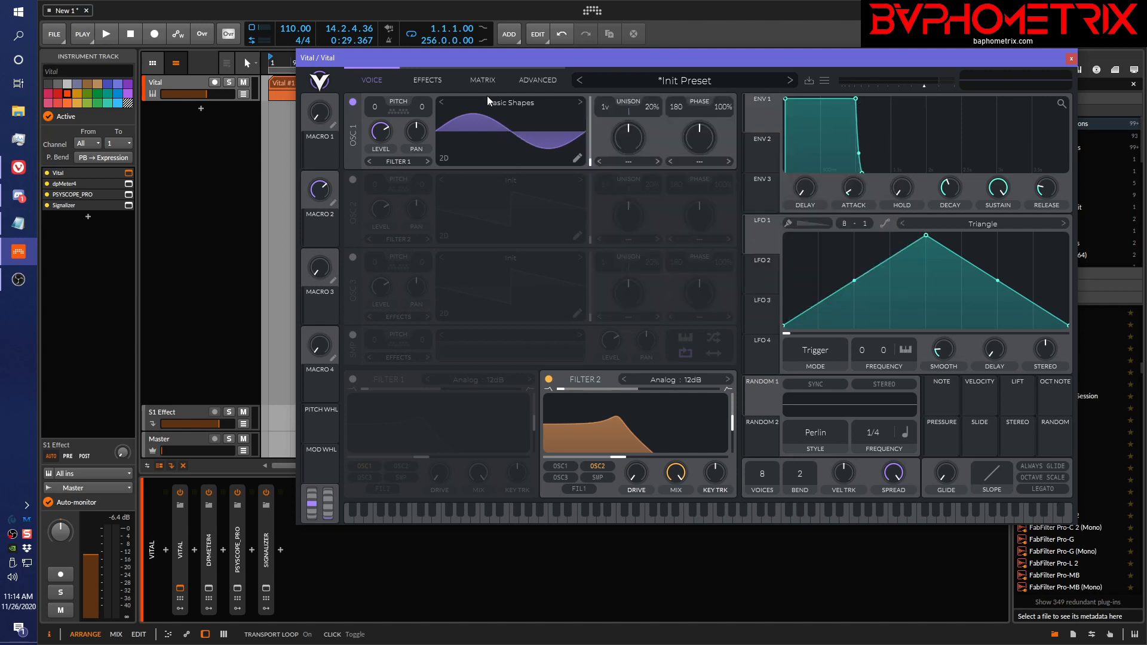
Step: Try the wavetable position in oscillator 1's 3D view and switch the display to the spectral view
click(443, 158)
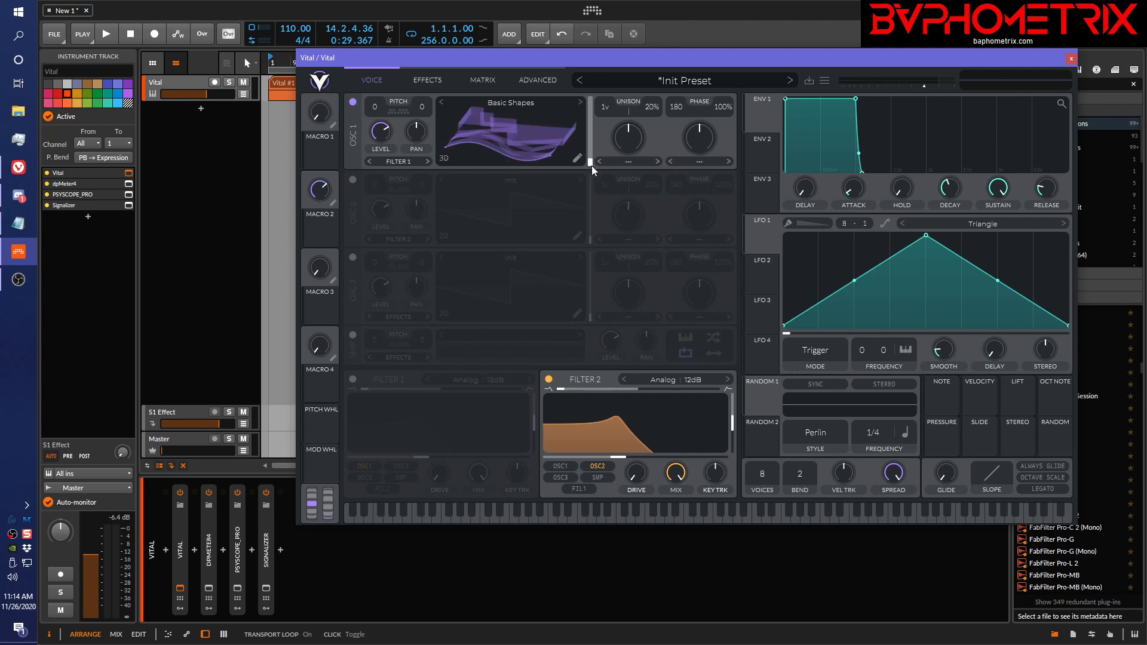
mouse_move(592, 165)
mouse_down()
mouse_move(602, 85)
mouse_move(587, 181)
mouse_up()
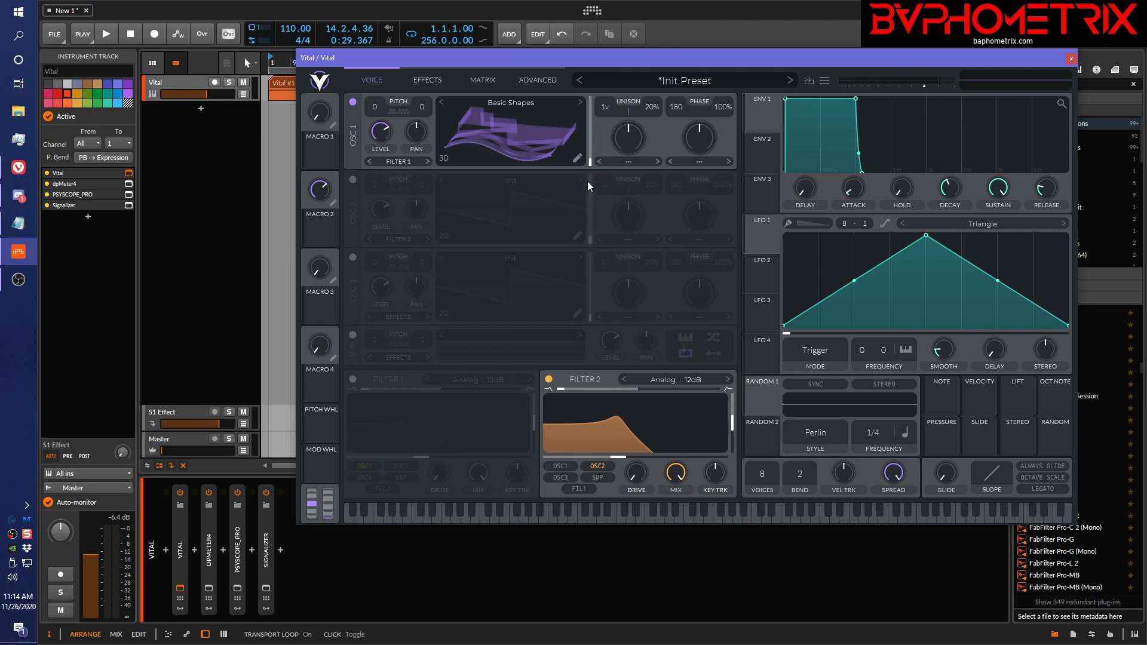
click(446, 158)
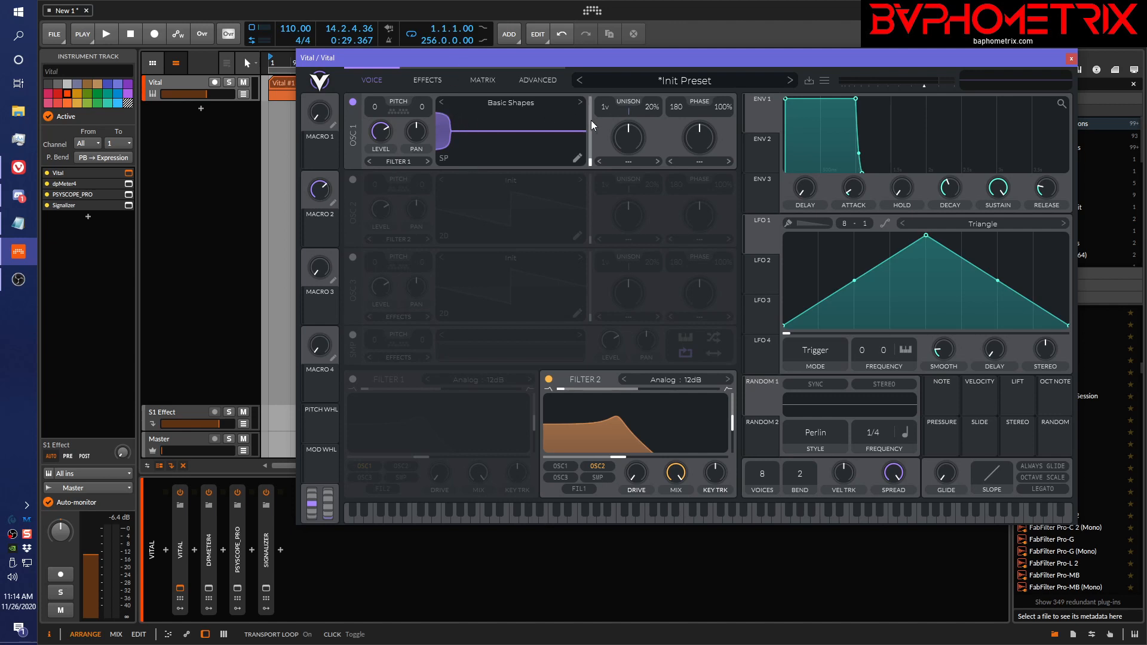
Step: Open oscillator 1's wavetable editor and reset all harmonic phases of the first frame to one uniform value
click(579, 156)
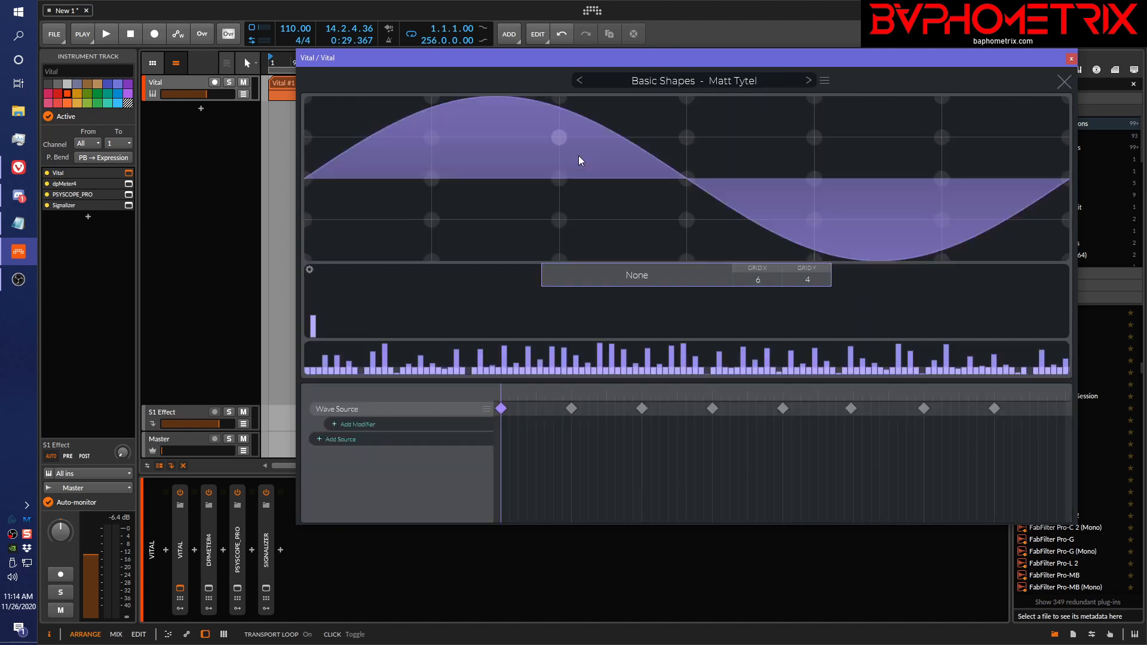
right_click(467, 360)
click(478, 372)
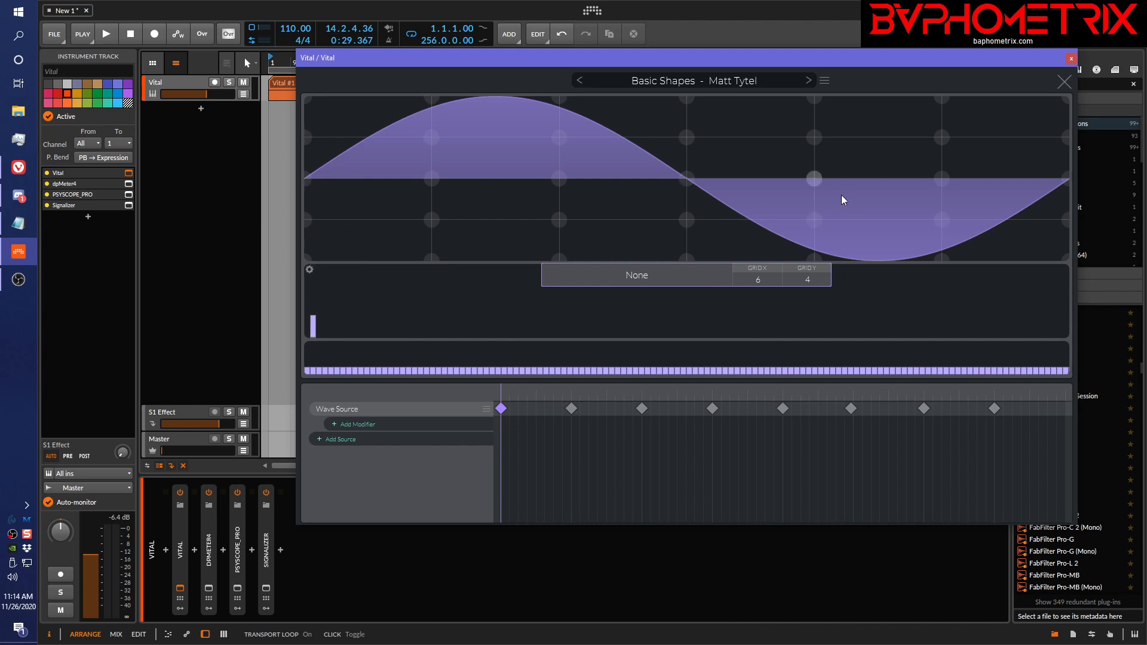
Step: Add several low-level upper harmonics to the first frame of Basic Shapes and close the wavetable editor
drag(329, 332, 335, 328)
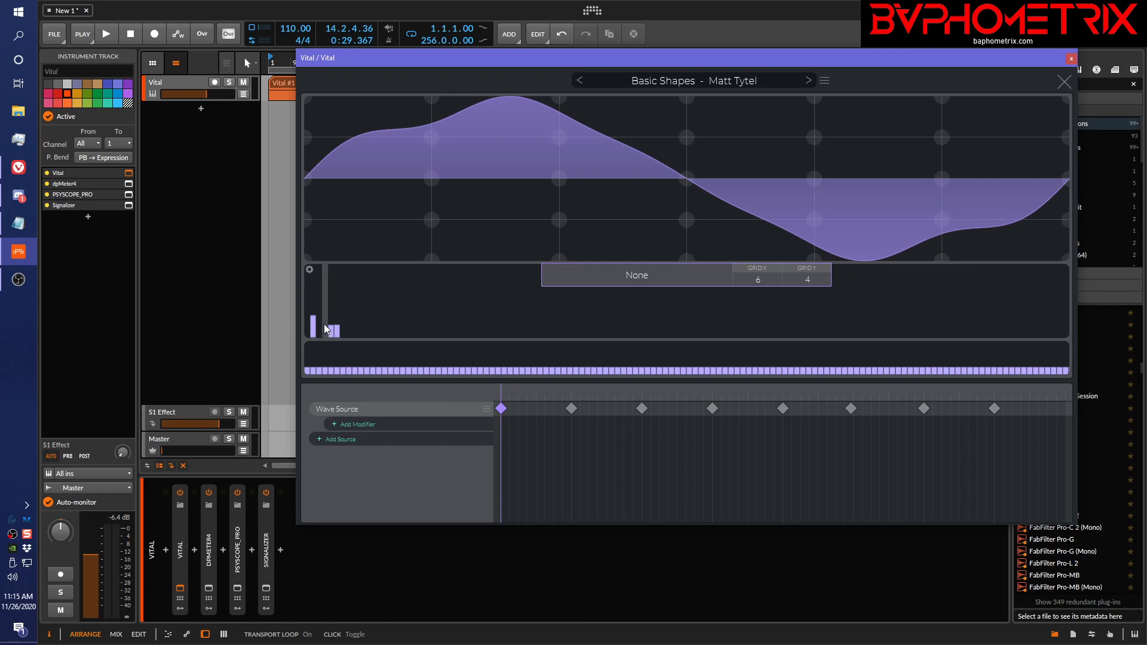
click(361, 330)
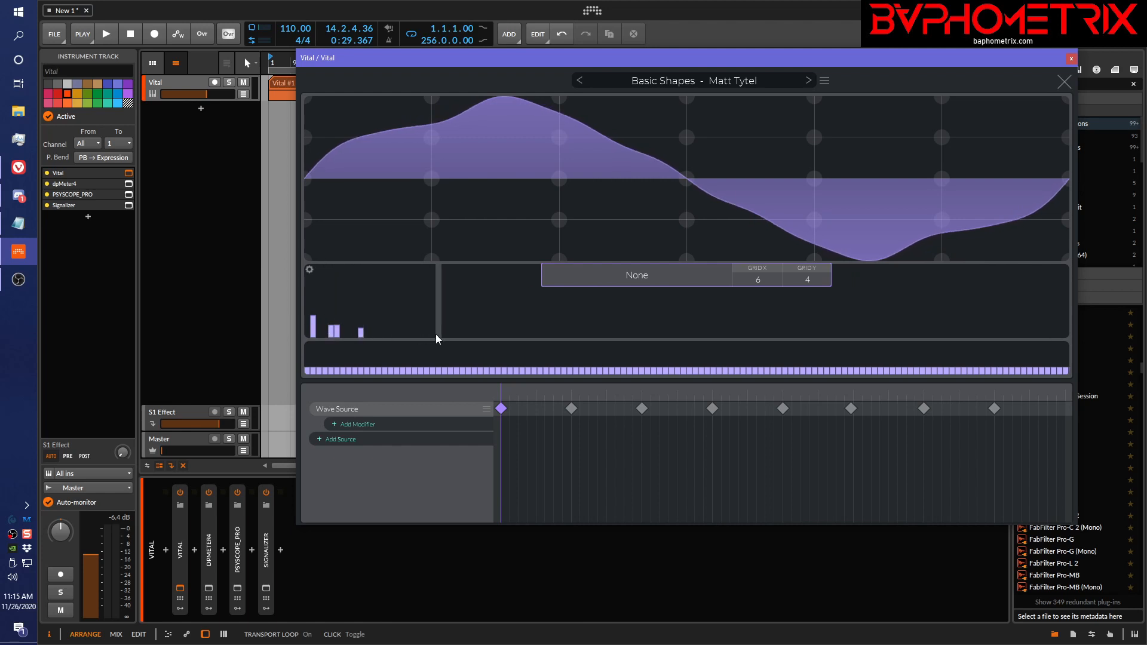
click(439, 333)
click(1063, 81)
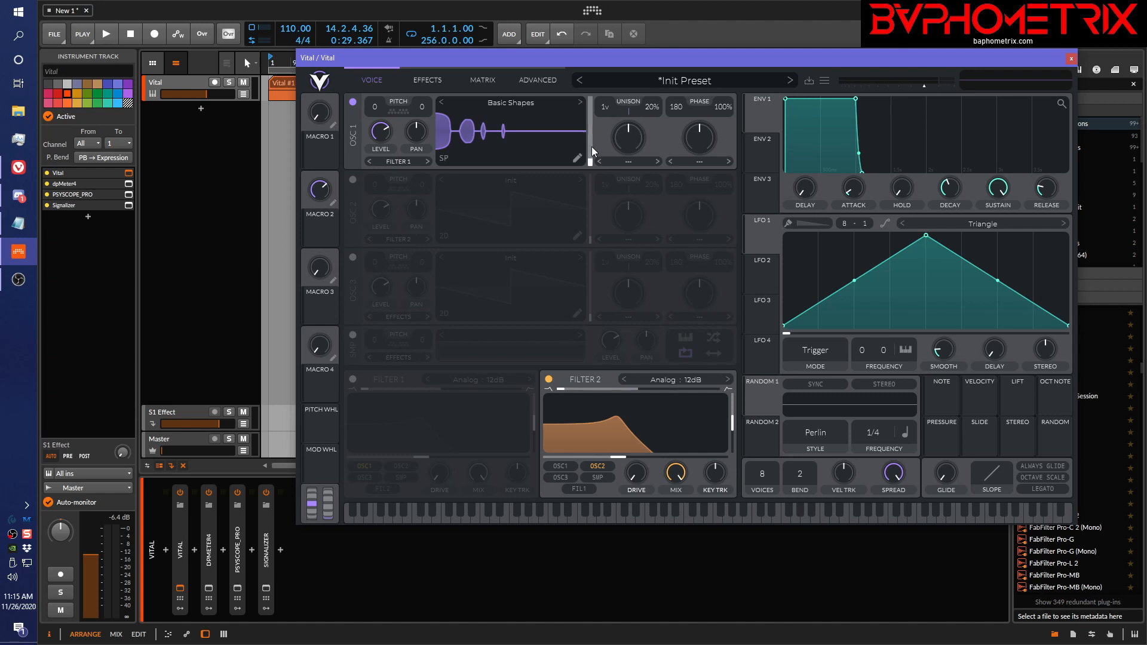
Step: Review the edited harmonics in the wavetable editor, and discard them by switching to Brown Noise and back to Basic Shapes
click(574, 160)
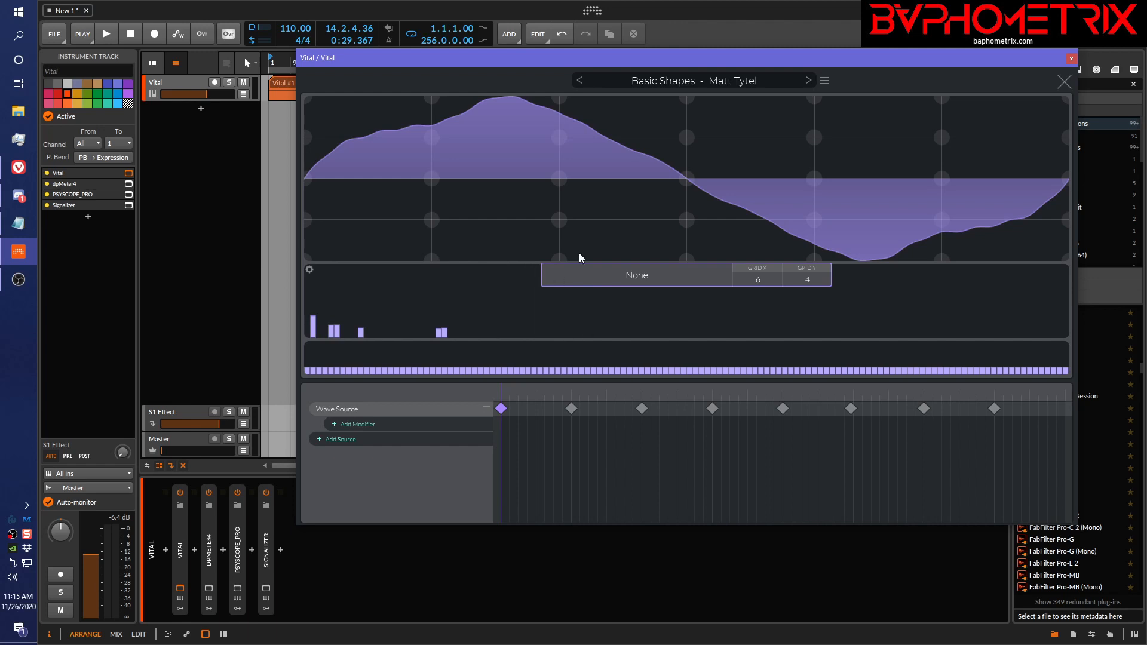
click(1067, 84)
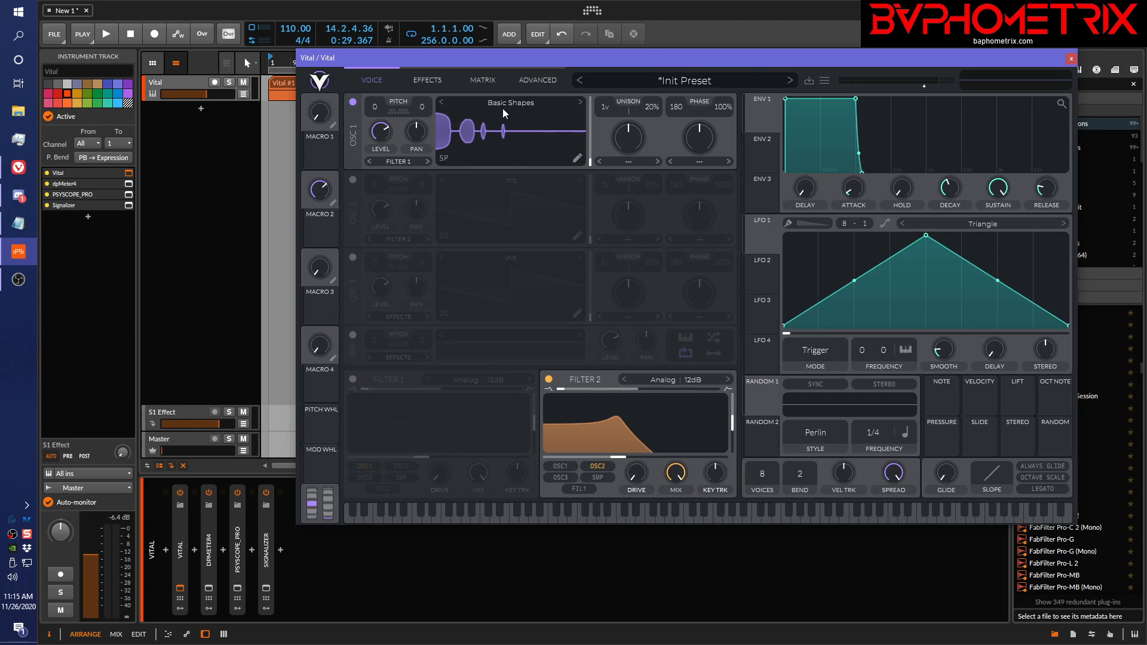
click(578, 102)
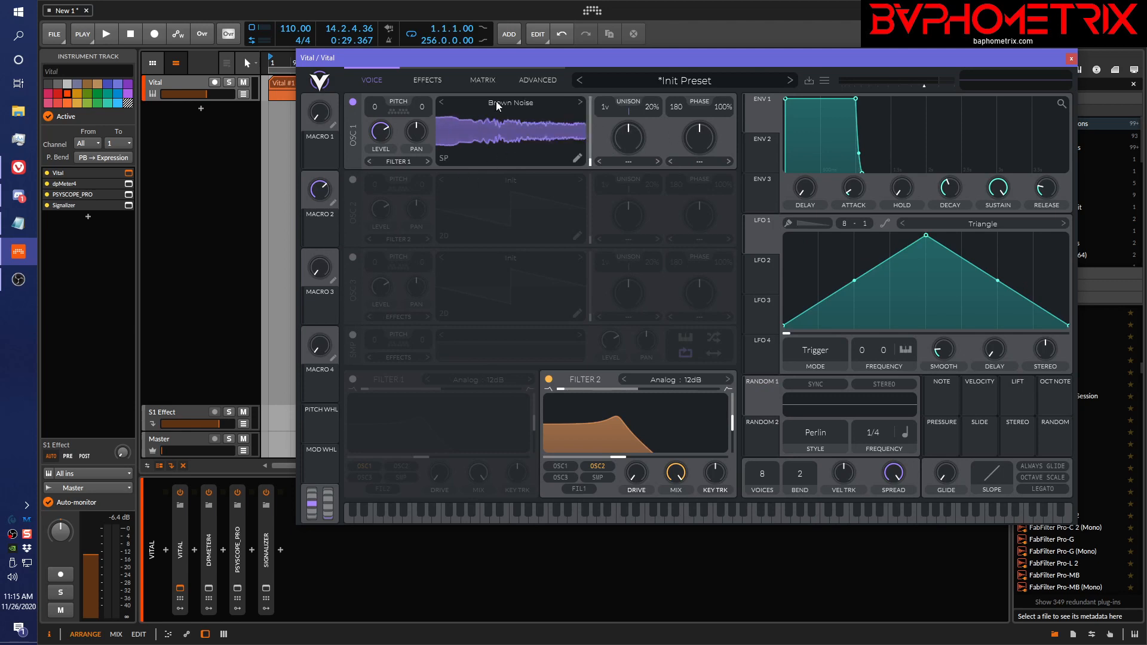
click(442, 103)
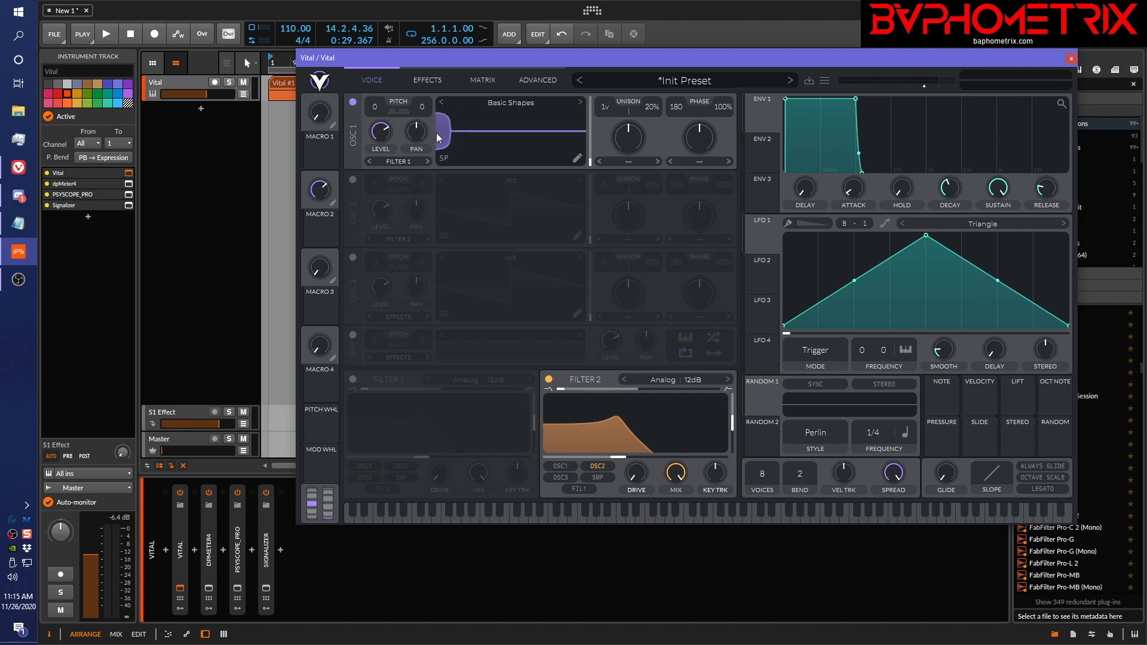
Step: Set oscillator 1's spectral morph to Vocode and vary the morph amount and the wavetable position
click(627, 162)
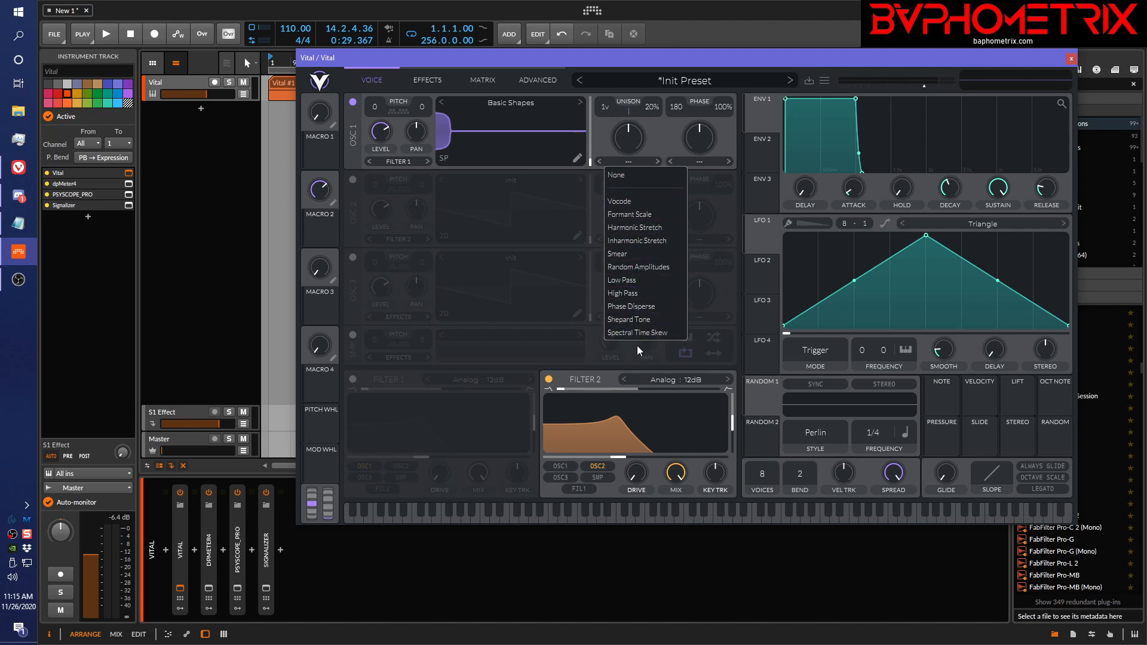
click(632, 199)
drag(630, 141, 649, 109)
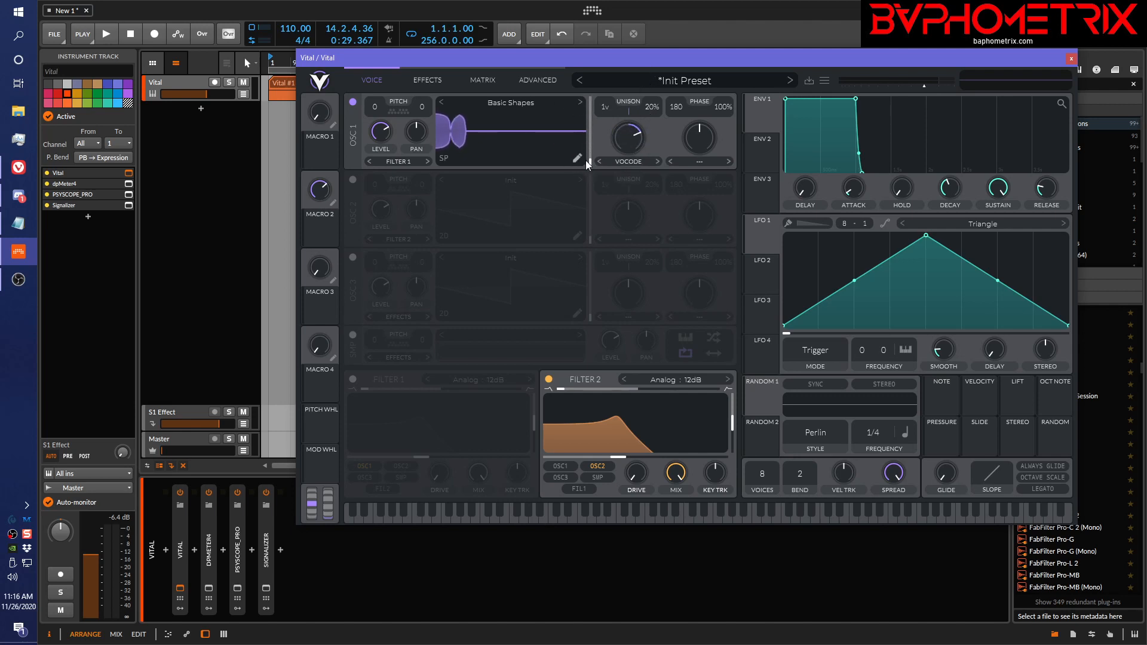
drag(589, 160, 629, 164)
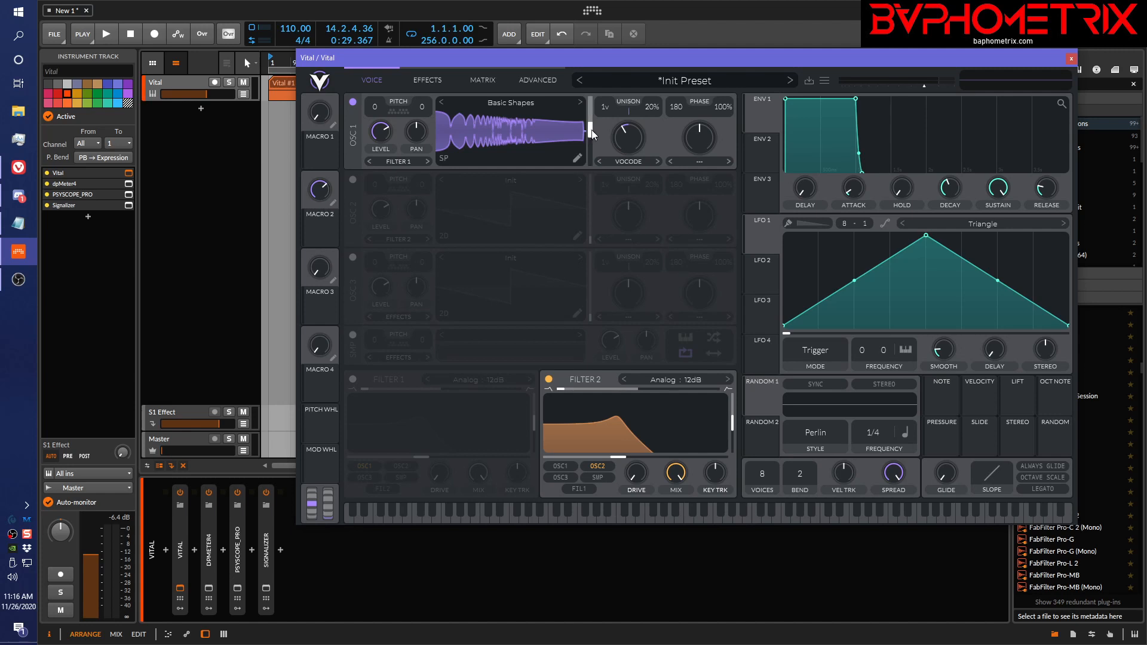
drag(591, 130, 650, 118)
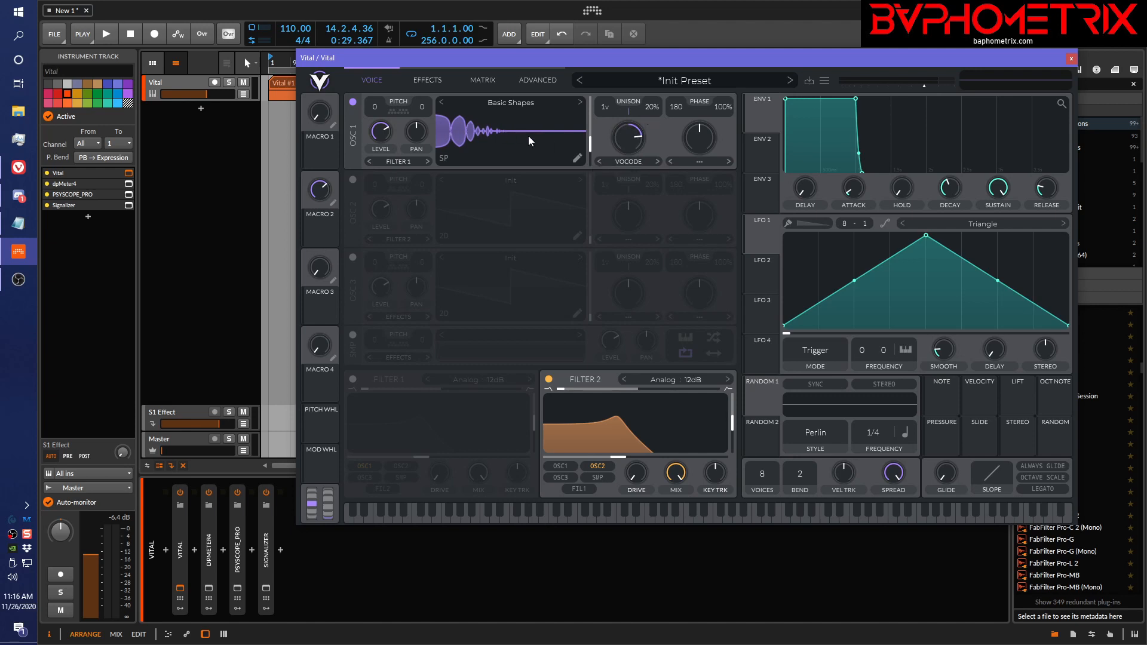
Step: Step oscillator 1's spectral morph through the types up to Inharmonic Stretch while varying the morph amount
click(658, 161)
drag(633, 139, 618, 169)
click(658, 161)
click(659, 160)
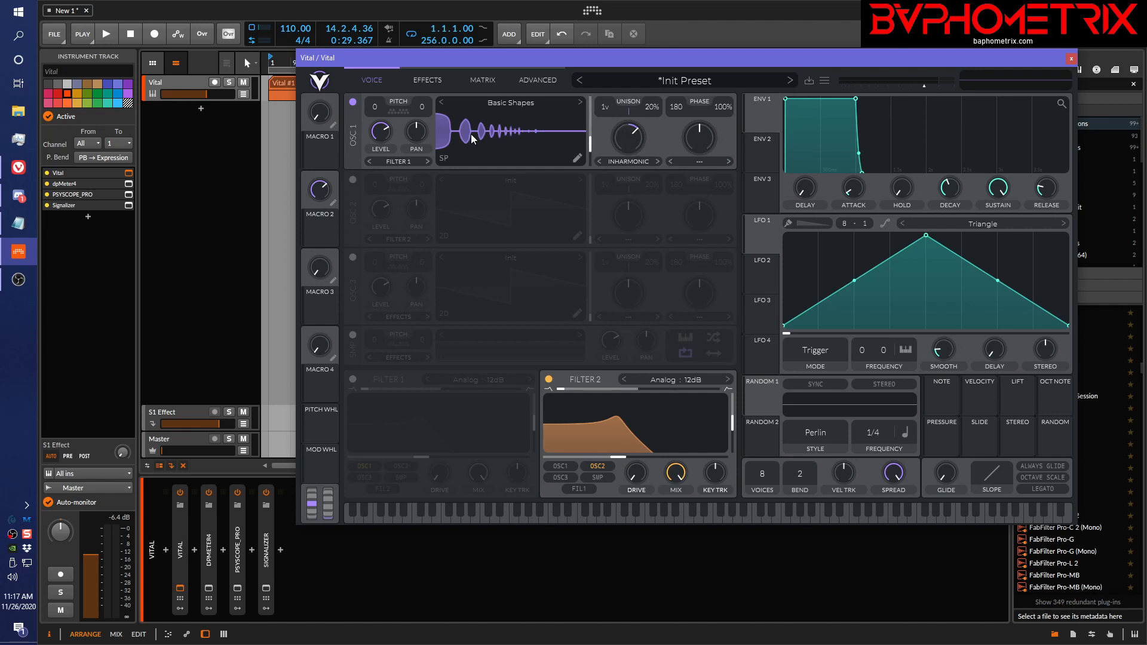
Step: Set oscillator 1's spectral morph to Random Amplitudes and turn the morph amount down to about 0.5%
click(622, 160)
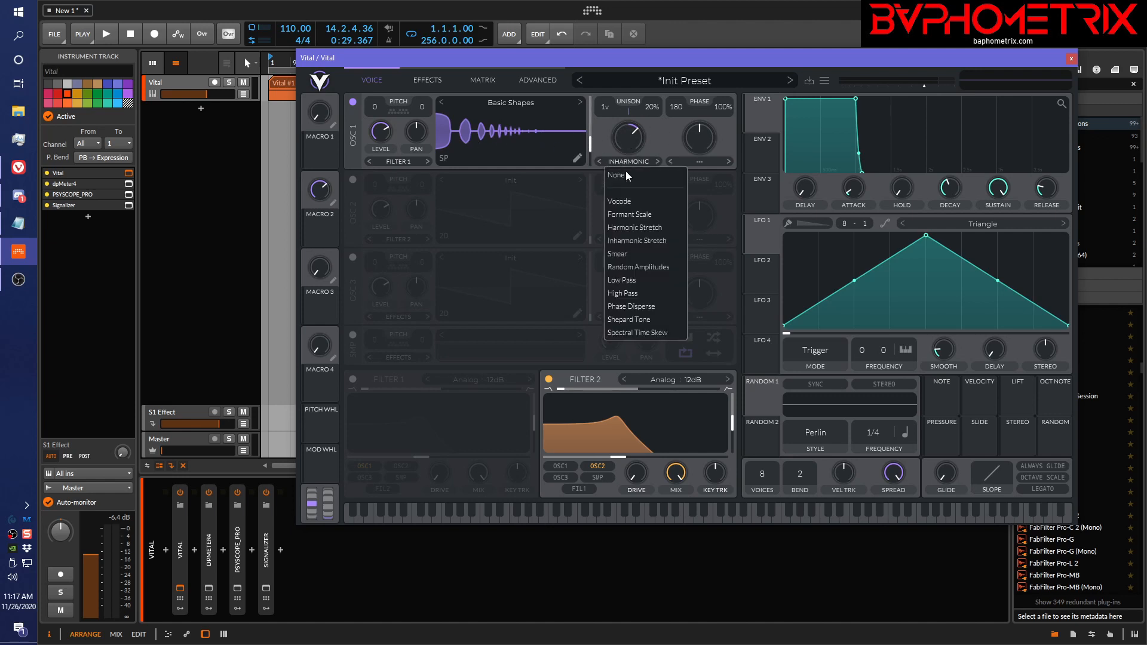
click(631, 268)
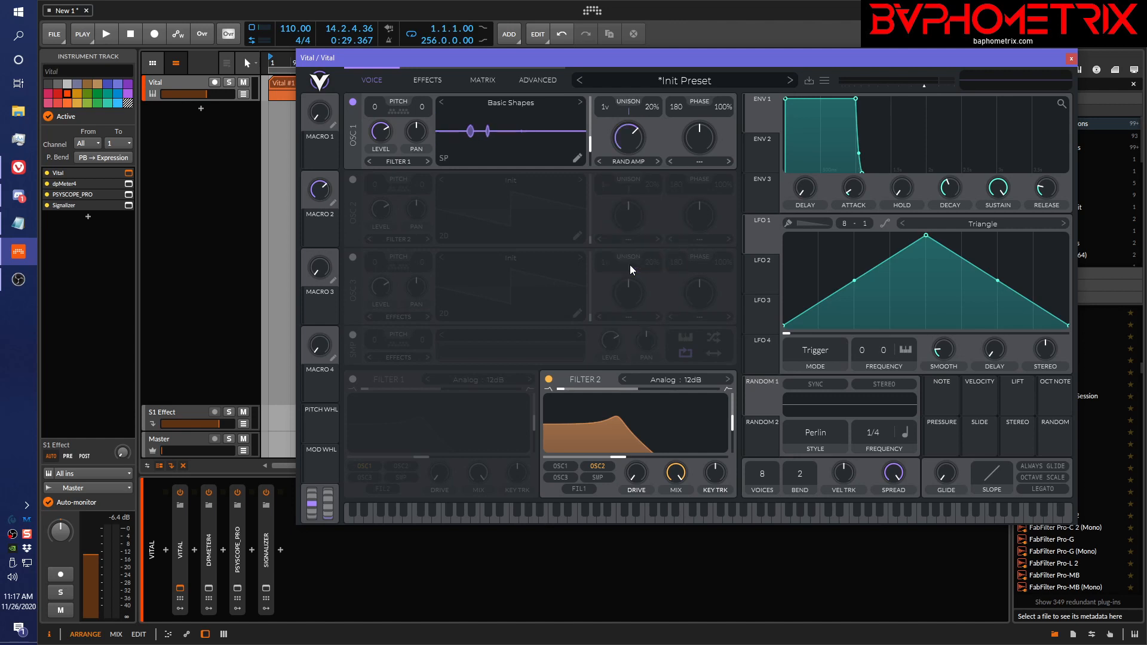
drag(631, 137, 629, 294)
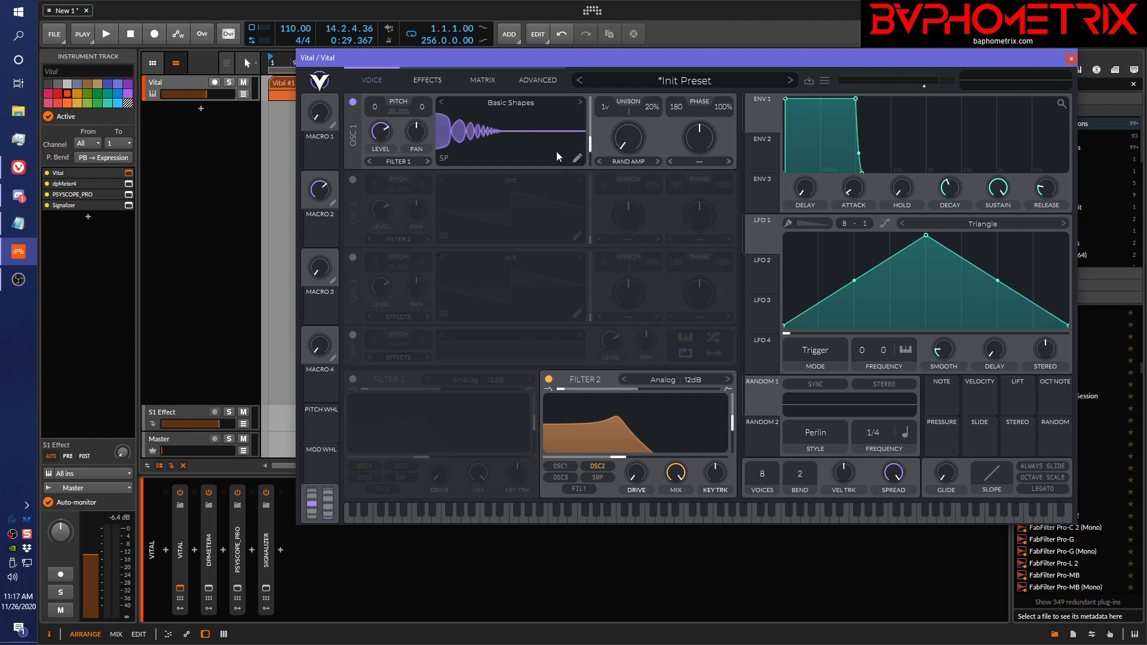
Step: Compare oscillator 1's waveform in the 2D and 3D views and return to the spectral view
click(439, 158)
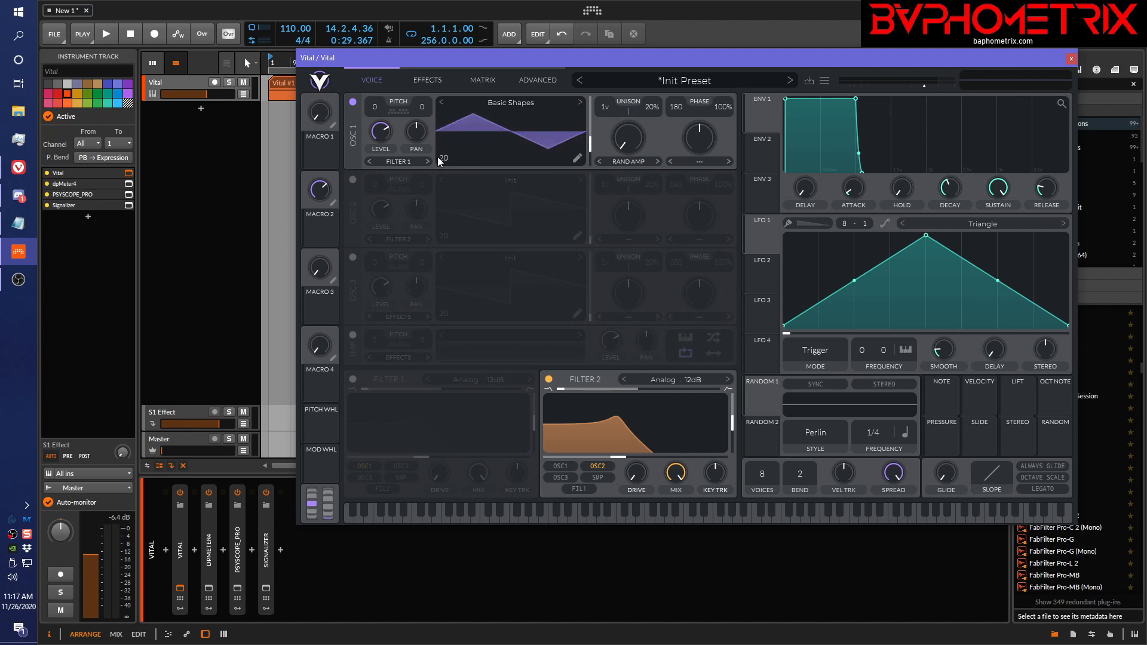
click(437, 156)
click(437, 156)
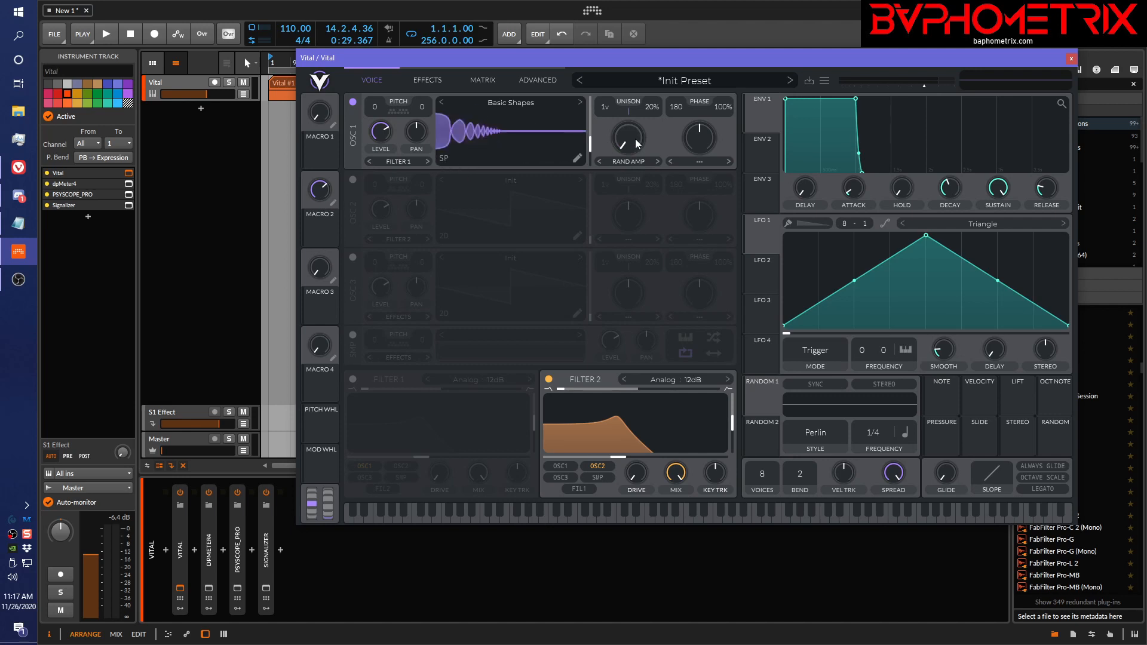
Step: Vary the Random Amplitudes morph amount, bring it back near minimum, and show oscillator 1 in 2D
mouse_move(636, 138)
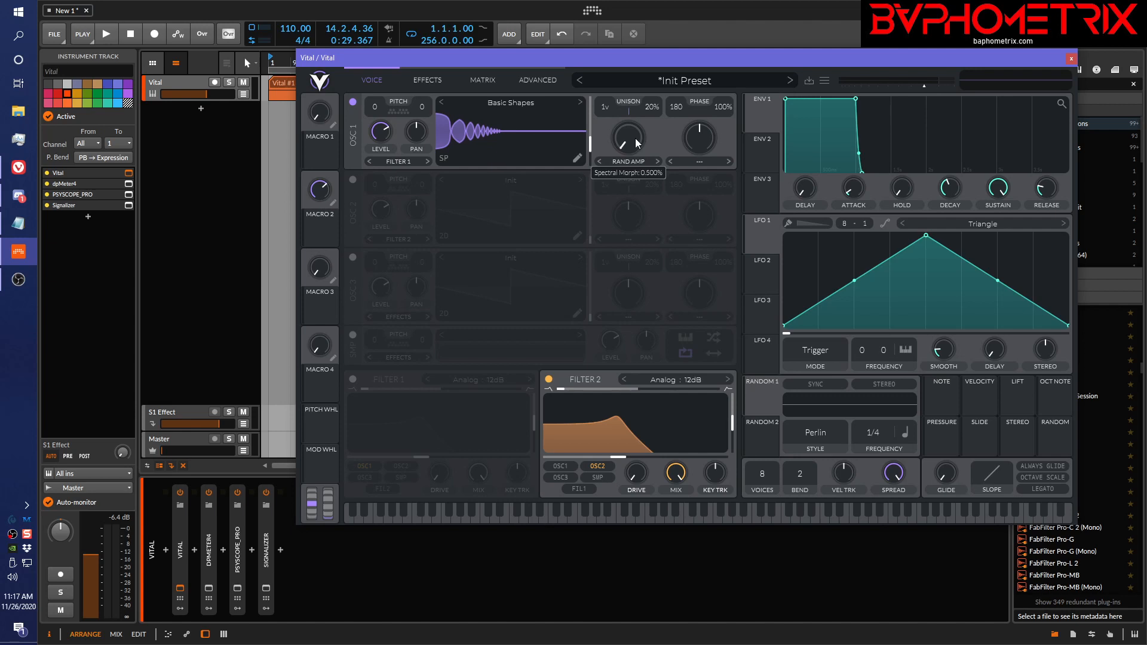
drag(632, 142, 644, 169)
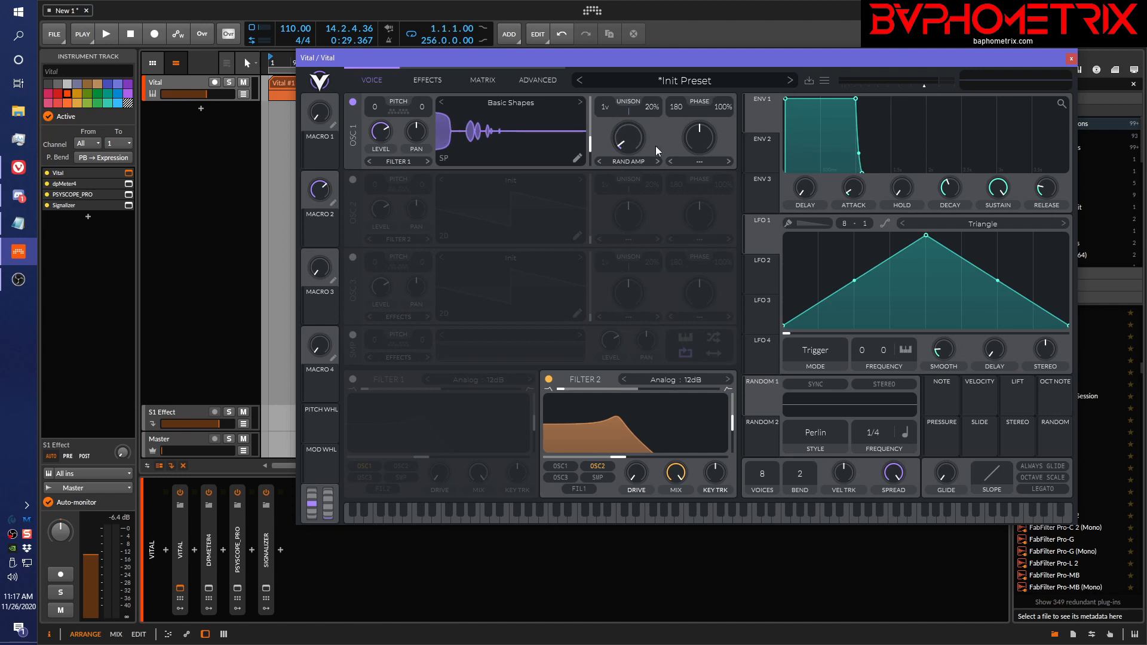
drag(638, 141, 622, 192)
drag(622, 145, 633, 172)
click(446, 157)
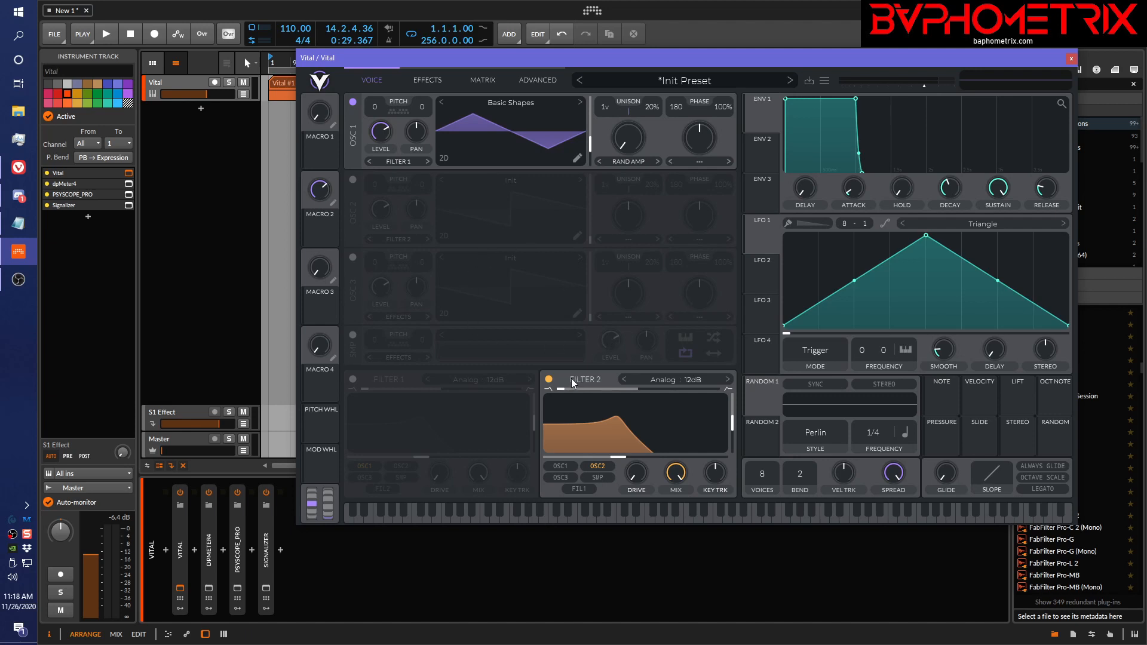
Step: Enable Filter 1 in place of Filter 2 and raise Filter 1's drive to about halfway
click(549, 379)
click(353, 379)
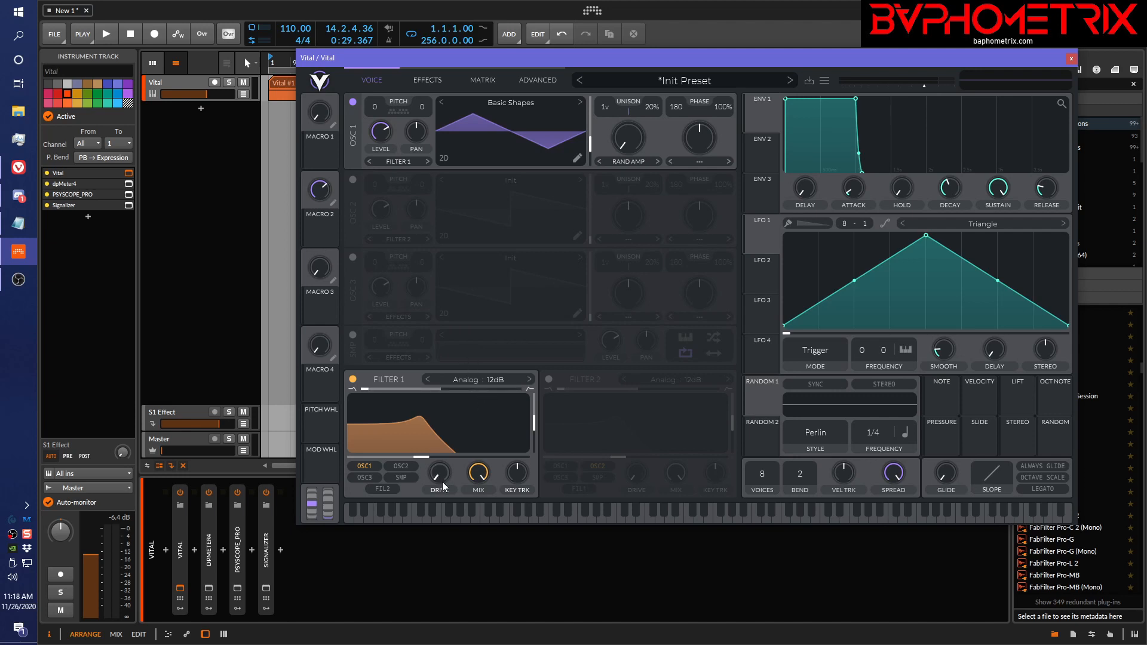
drag(450, 436, 454, 410)
drag(454, 408, 456, 515)
drag(453, 470, 438, 475)
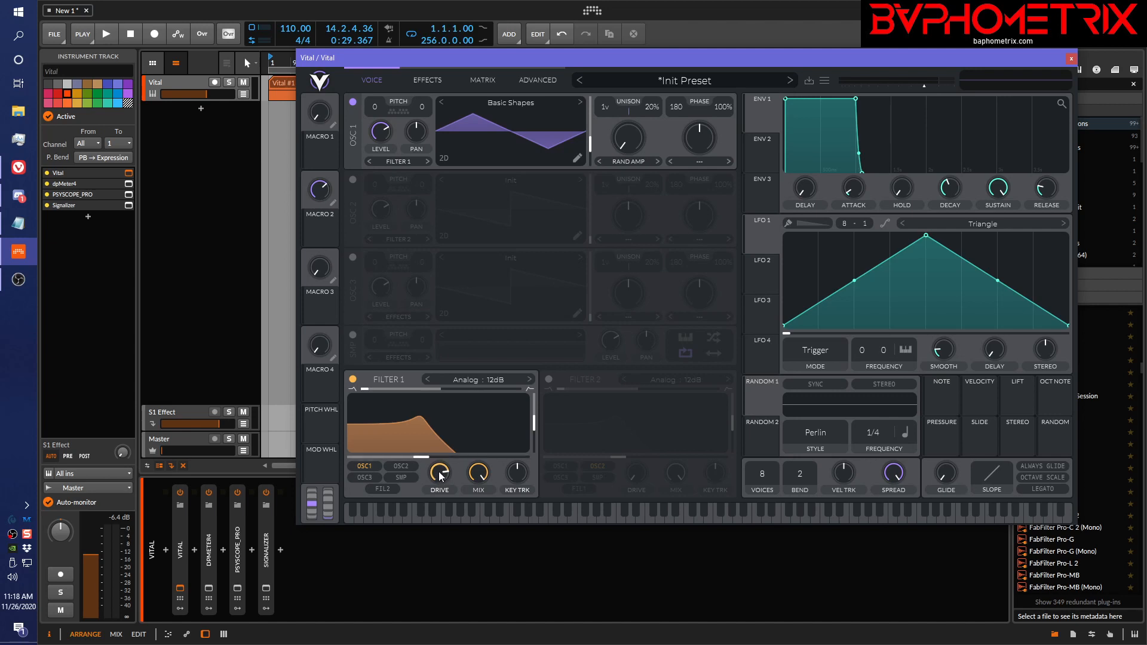
Step: Turn Filter 1's drive down to minimum
drag(441, 475, 444, 581)
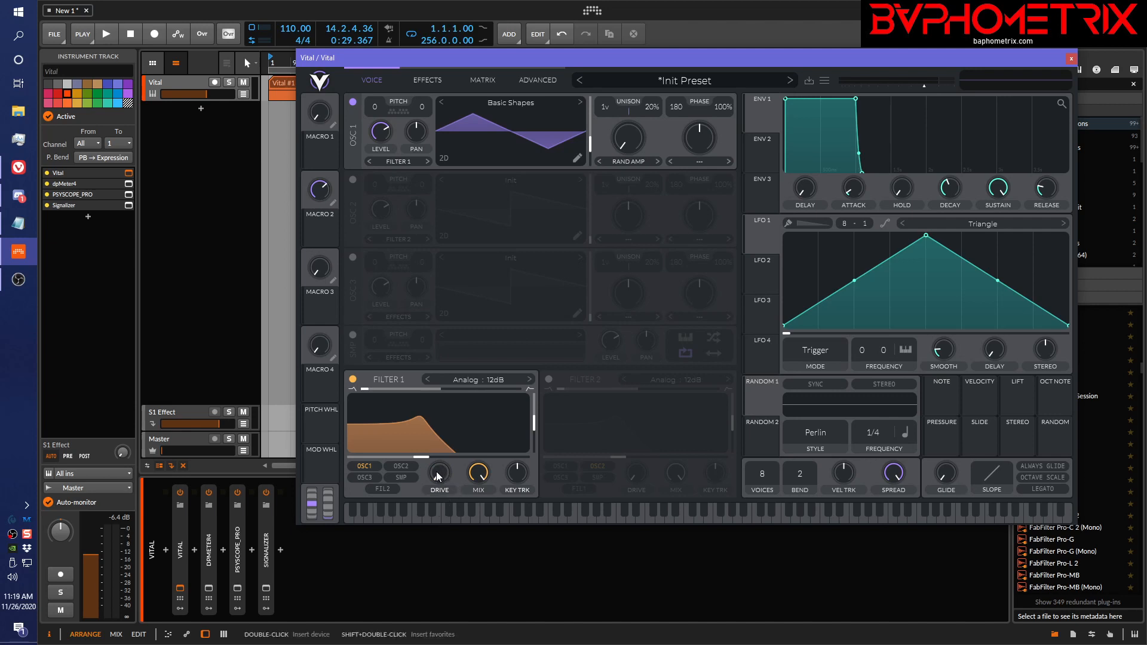
drag(440, 472, 429, 521)
Step: Try the Compressor effect with a raised band gain and Multiband mode, and switch the effect back off
click(425, 80)
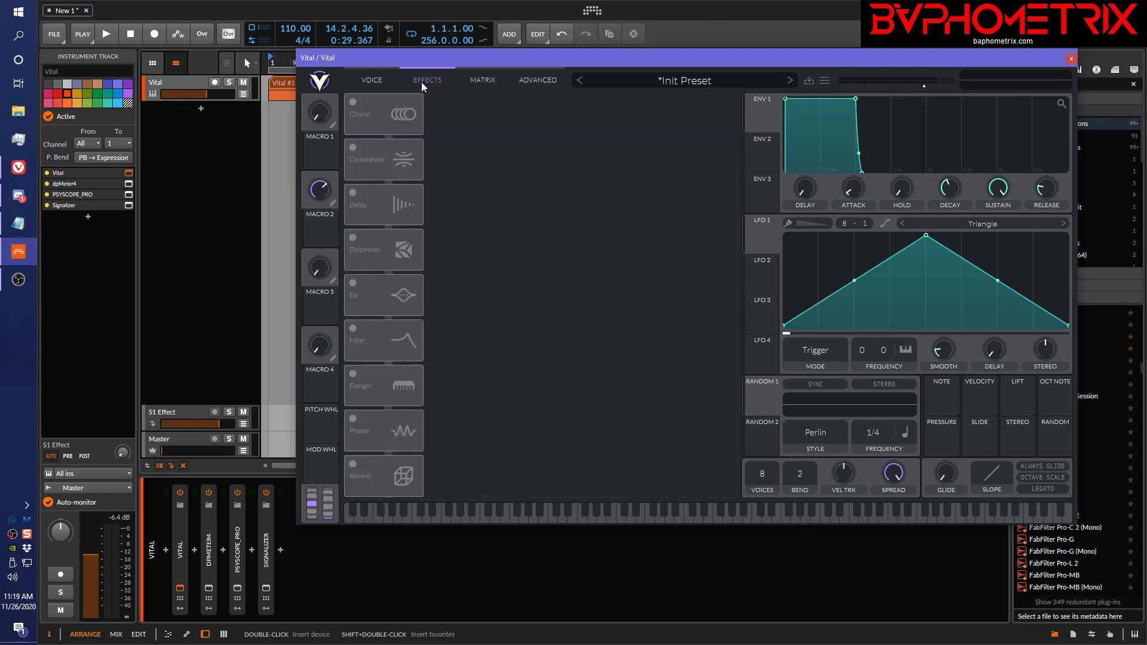
click(353, 146)
scroll(495, 143, up, 2)
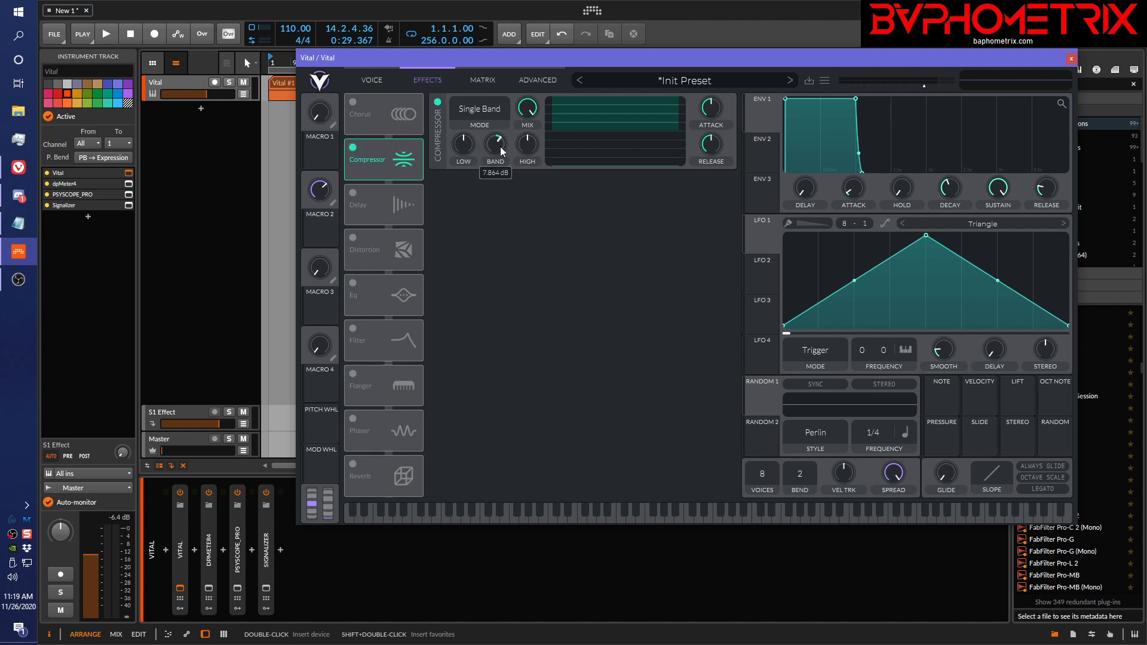
scroll(467, 141, up, 2)
scroll(527, 143, up, 2)
click(482, 112)
click(479, 129)
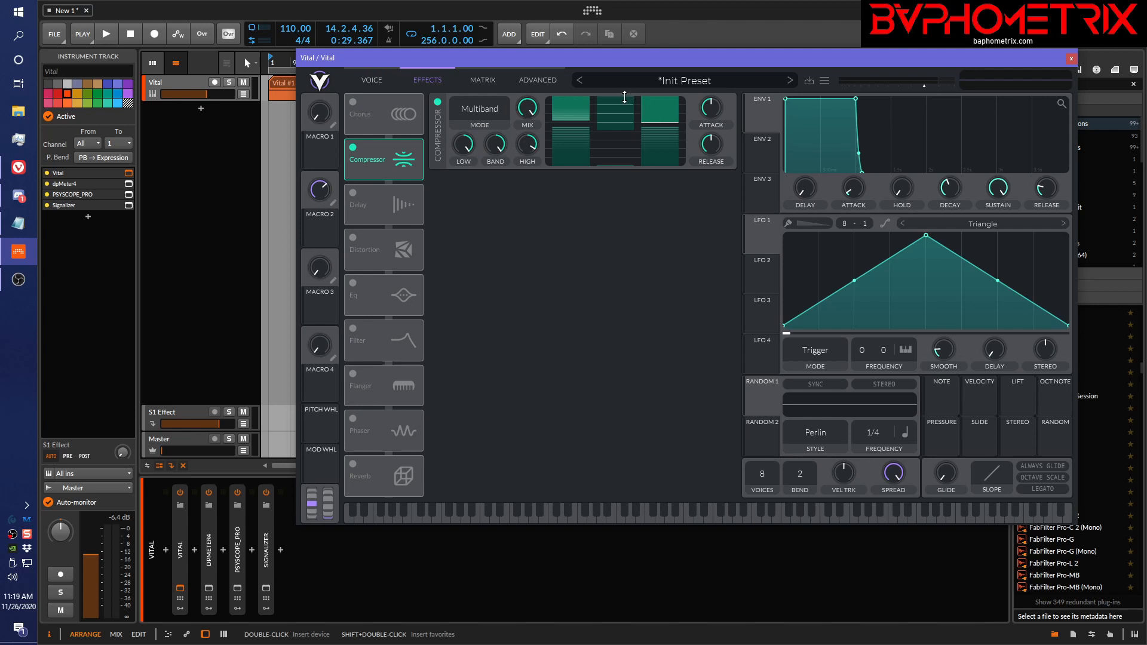
click(438, 102)
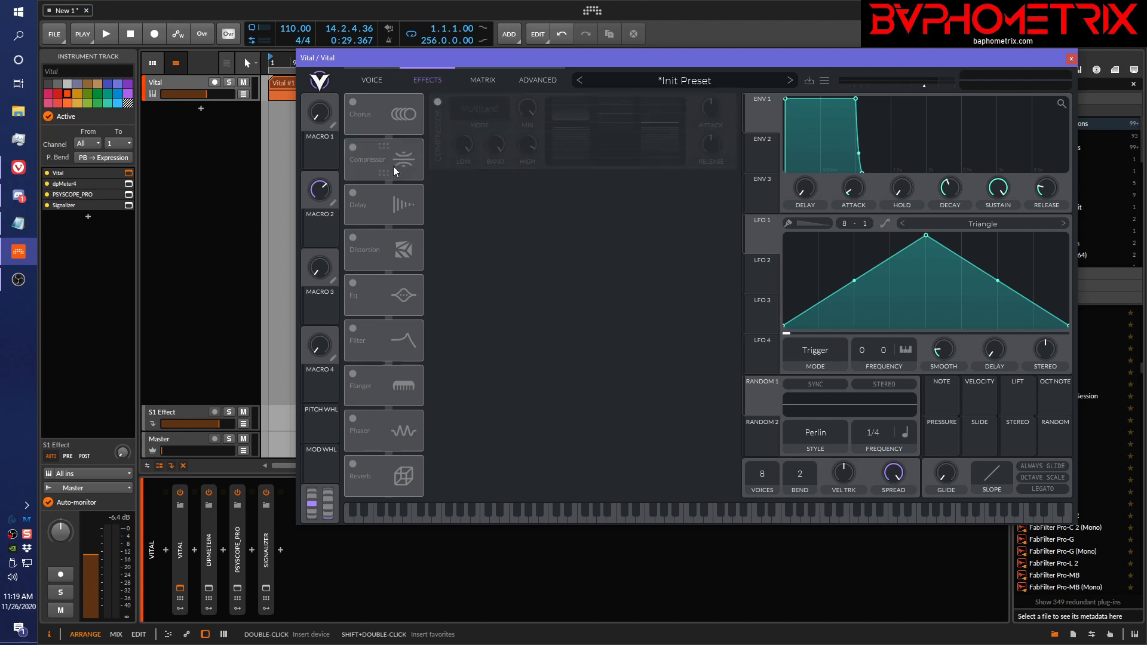
Step: Enable the Distortion effect with Soft Clip, adjust its drive slightly, and switch the effect back off
click(353, 238)
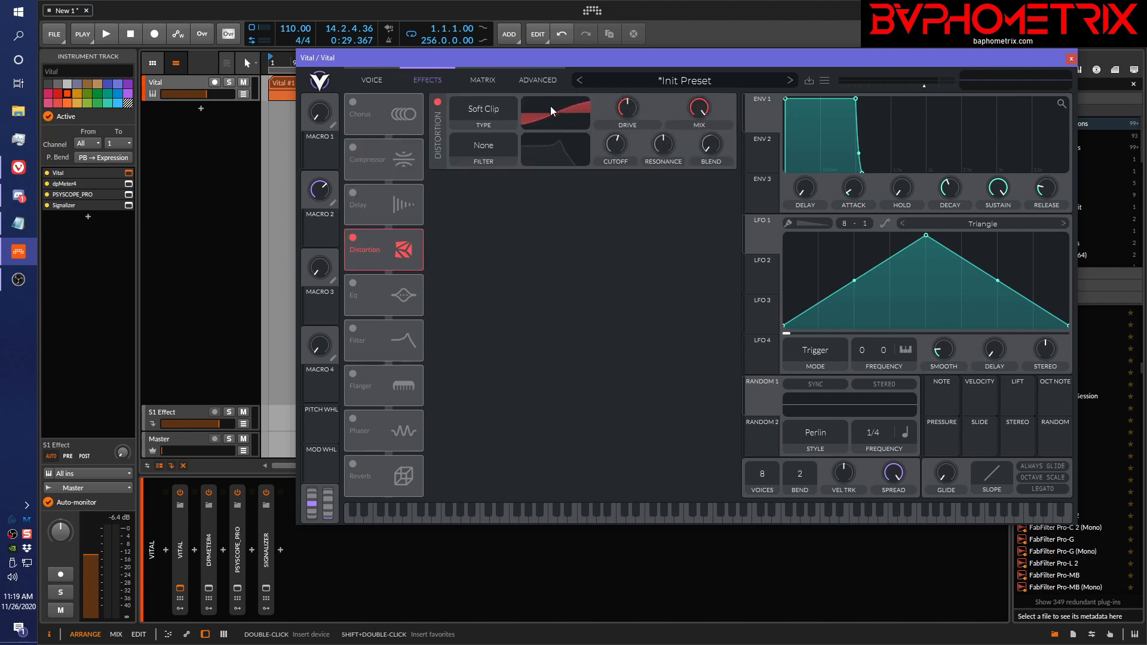
mouse_move(626, 110)
mouse_down()
mouse_move(637, 84)
mouse_move(636, 100)
mouse_up()
click(352, 239)
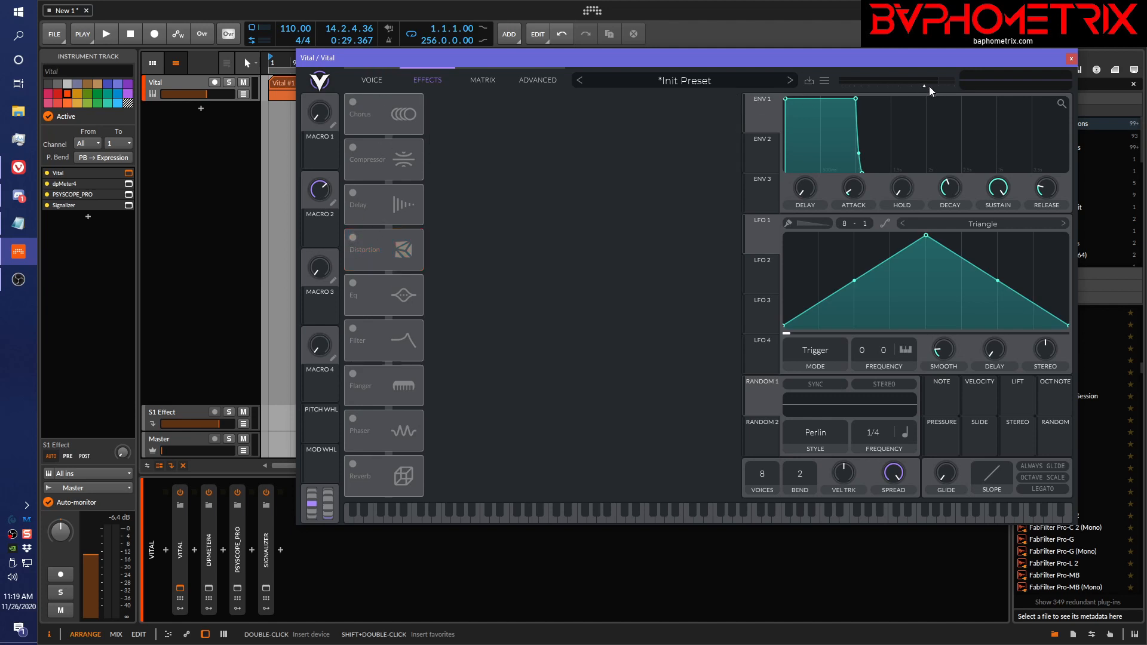
Step: Raise the master output volume to maximum and nudge Filter 1's cutoff down to about 243.8 Hz
mouse_move(925, 88)
mouse_down()
mouse_move(999, 73)
mouse_move(955, 83)
mouse_up()
click(369, 82)
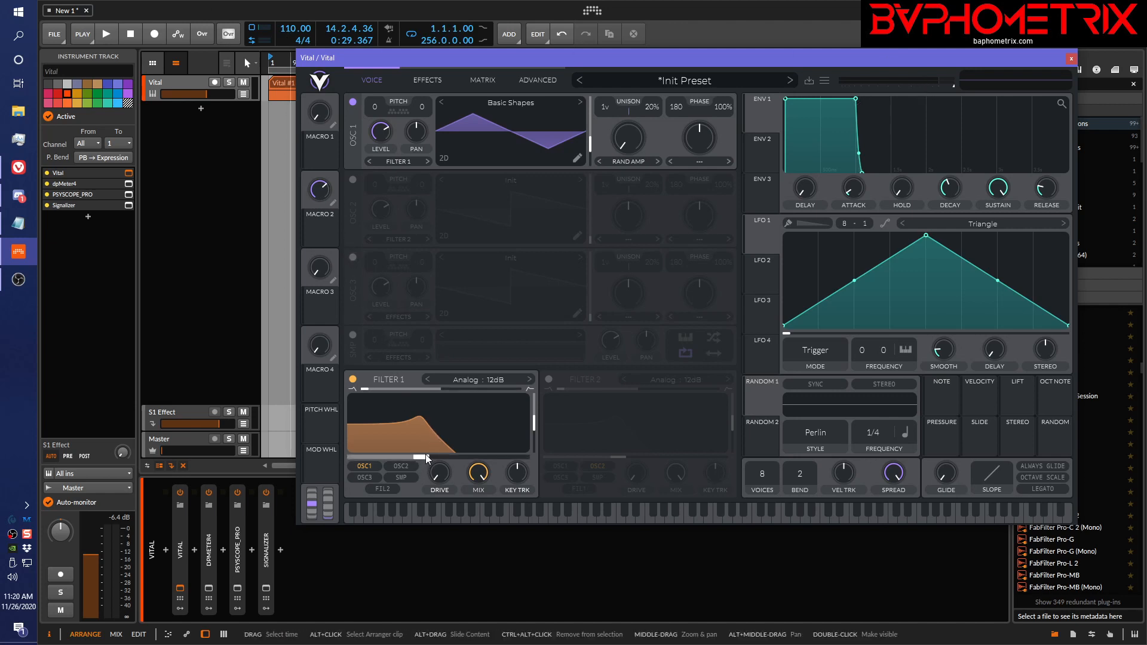
mouse_move(423, 457)
mouse_down()
mouse_move(411, 458)
mouse_move(465, 459)
mouse_move(424, 458)
mouse_up()
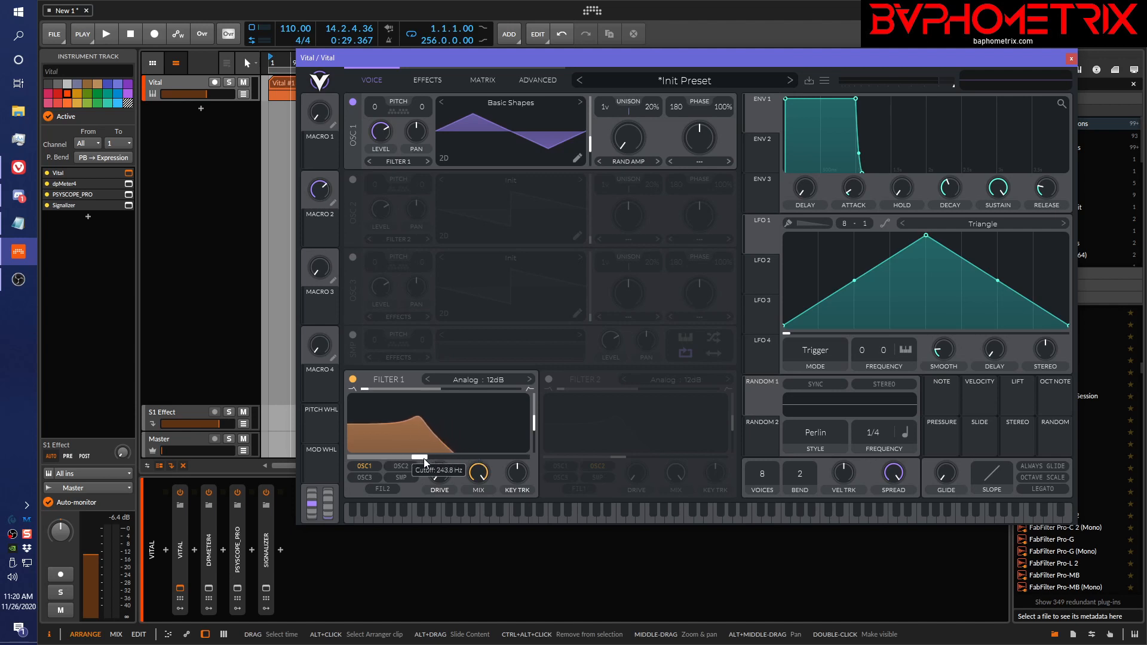
Step: Enable the EQ effect and lower its low band's cutoff slightly
click(427, 77)
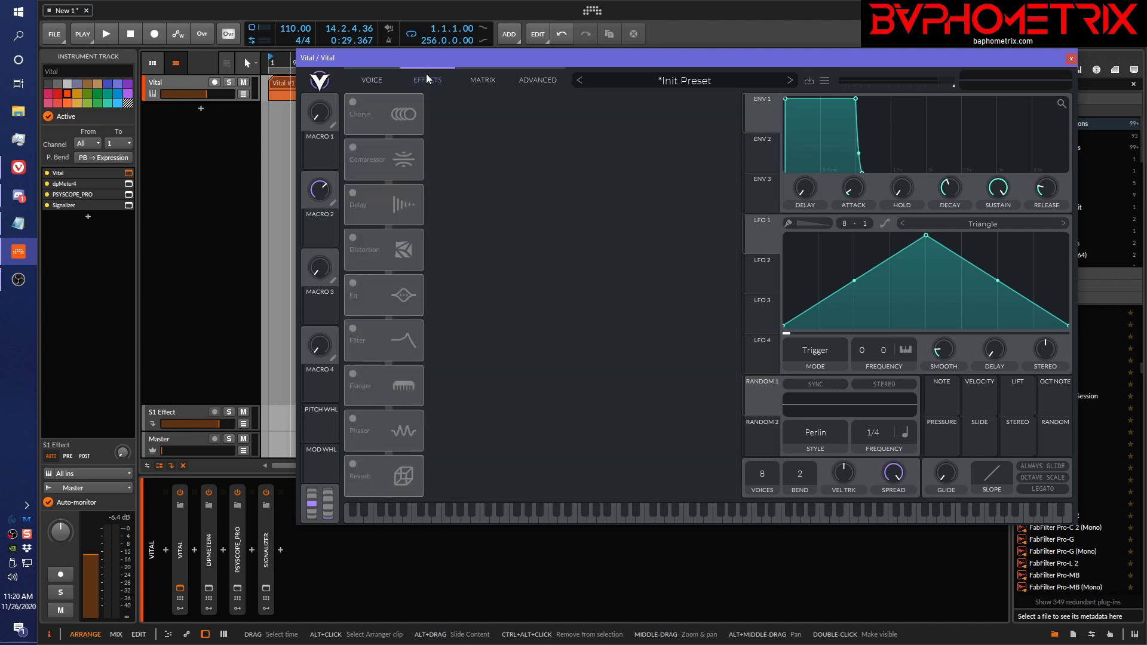
click(354, 283)
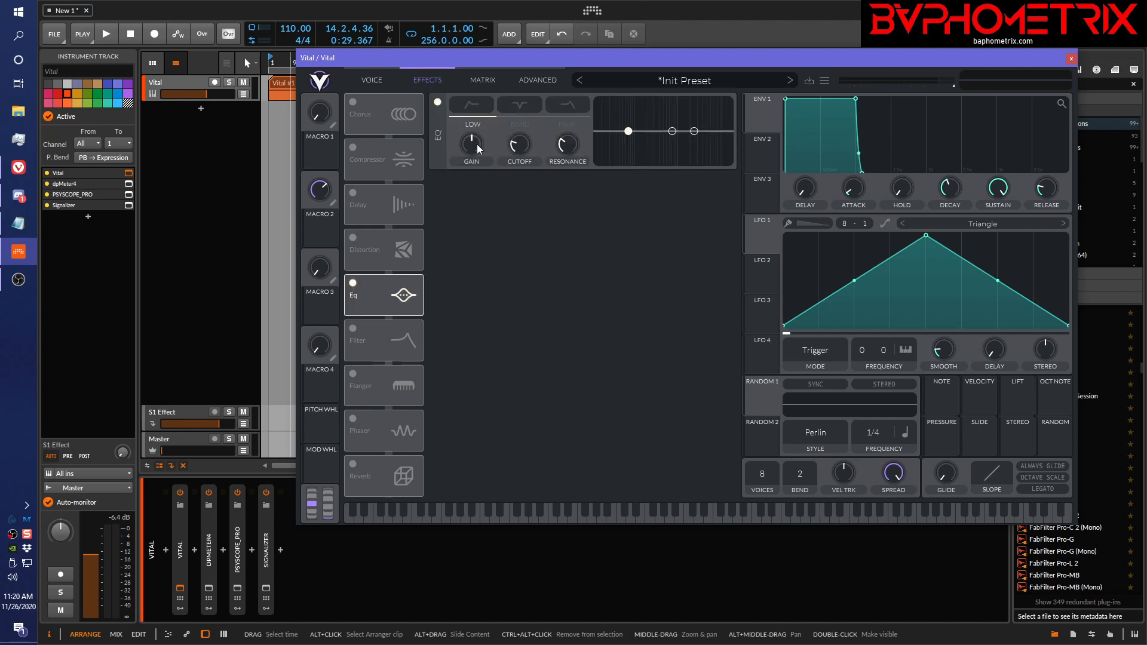
mouse_move(526, 148)
mouse_down()
mouse_move(518, 127)
mouse_move(511, 141)
mouse_up()
Step: Set the display frequency units to Semitones and adjust the EQ low band's cutoff in those units
click(539, 77)
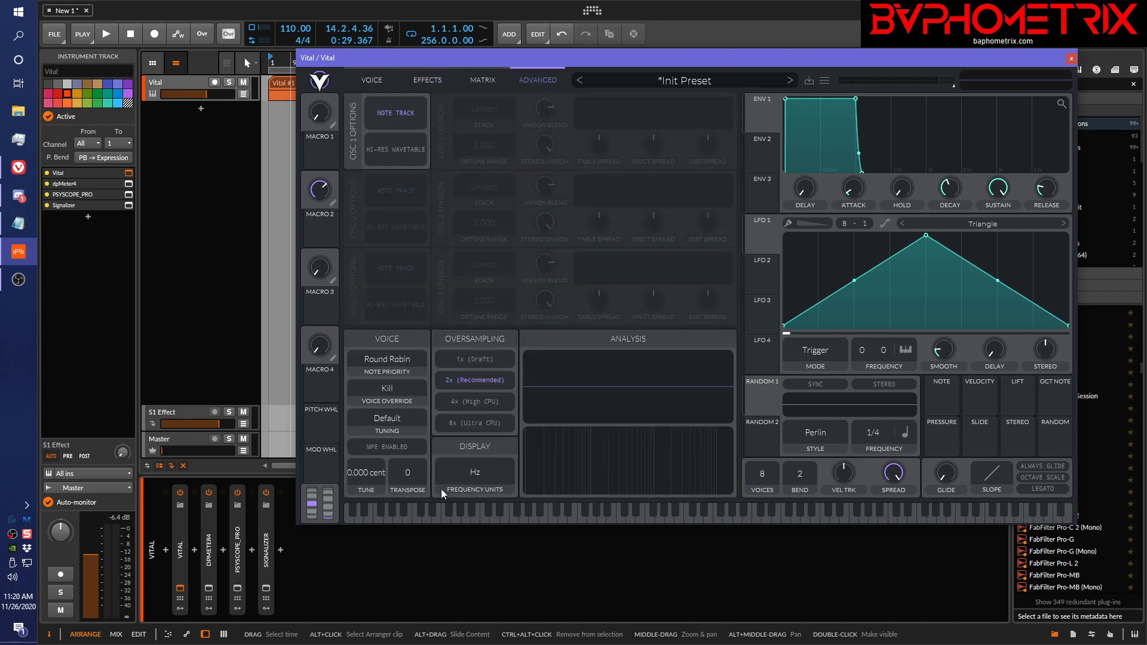
click(485, 470)
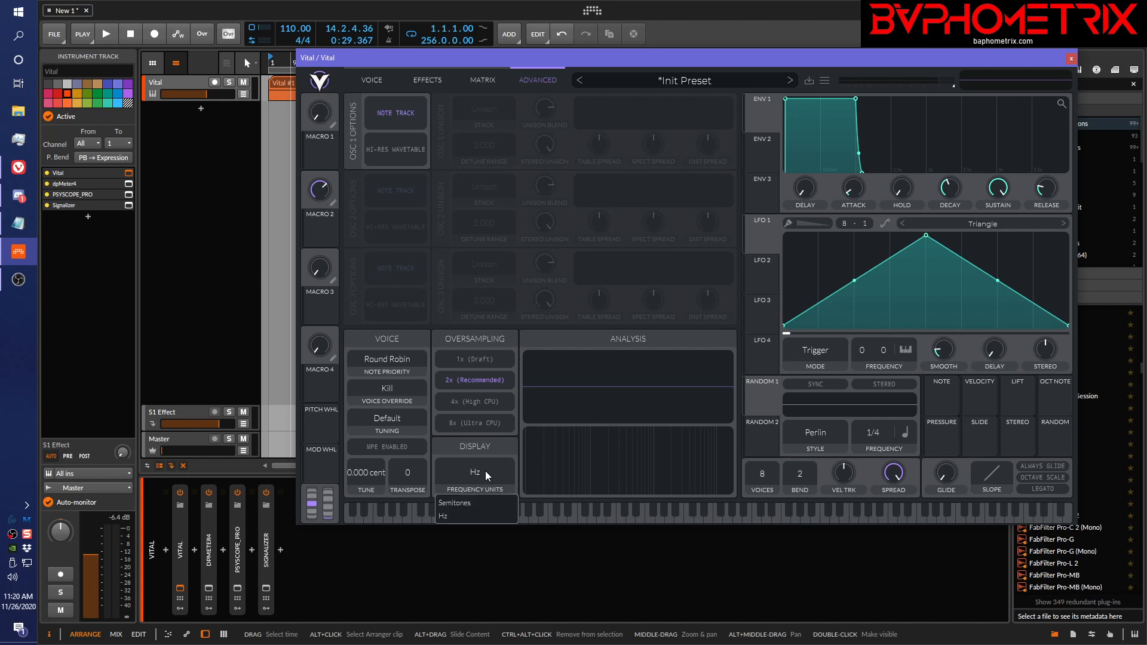
click(467, 505)
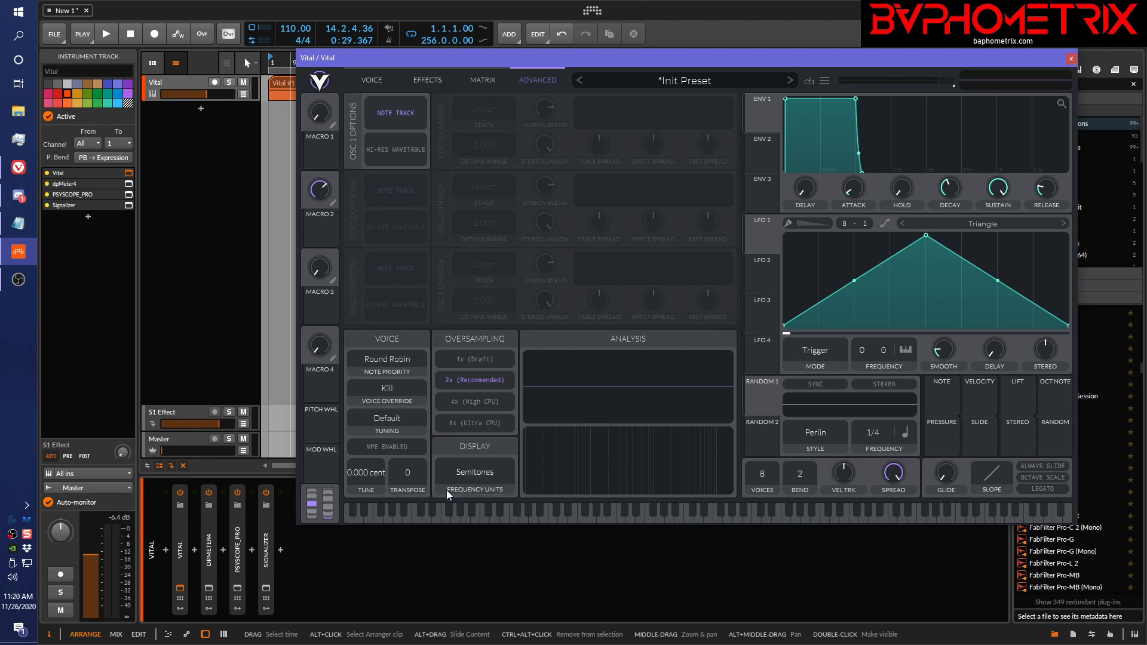
click(429, 81)
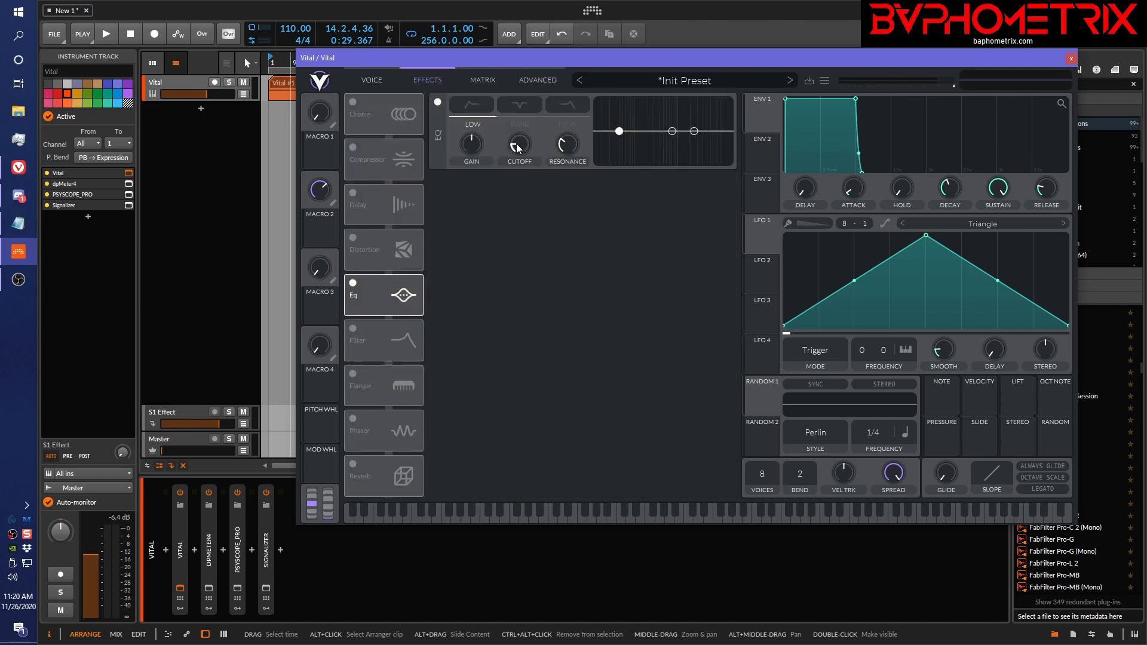
drag(517, 145, 514, 240)
Step: Raise Filter 1's cutoff to about 22.68 semitones, reset it to its default, and nudge it slightly
click(372, 81)
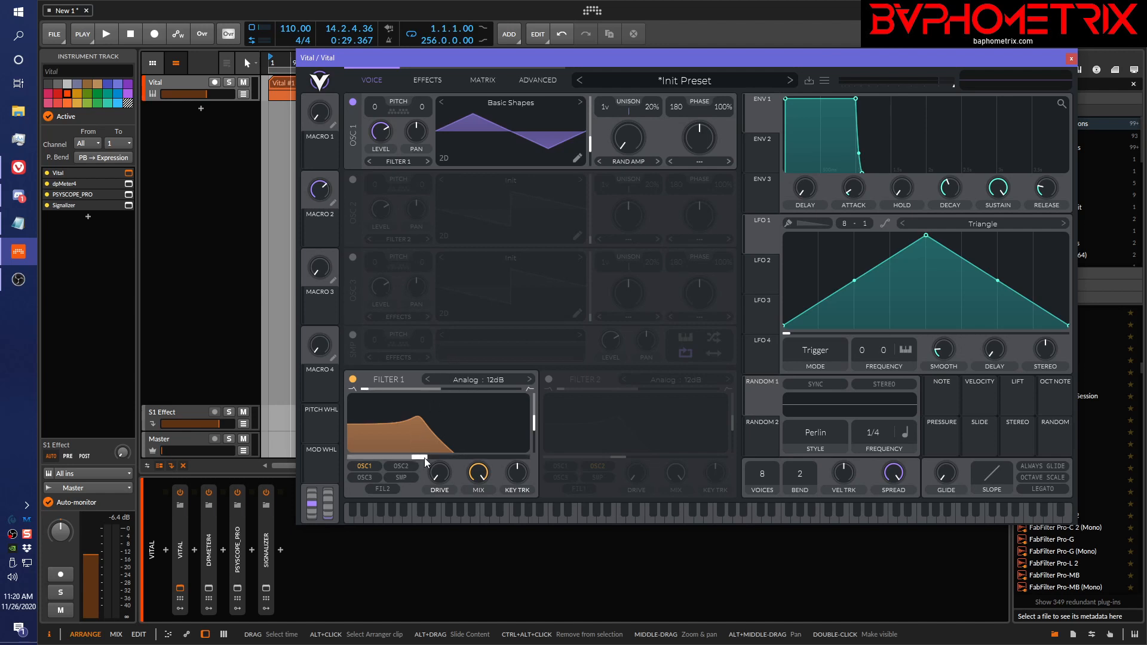
drag(424, 458, 458, 457)
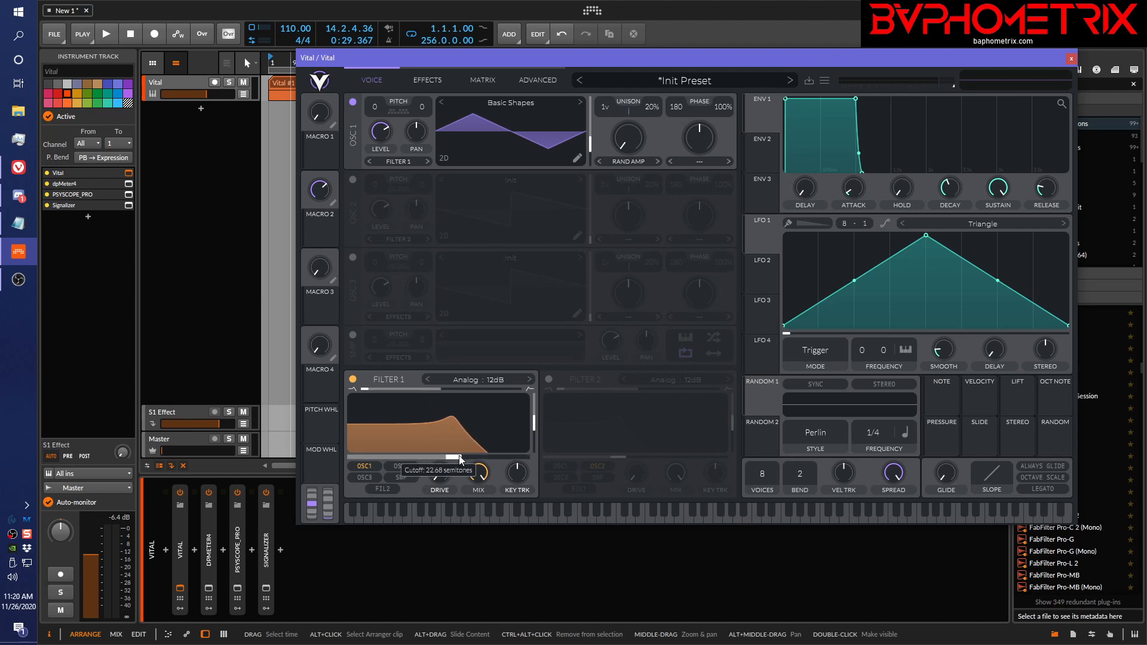
double_click(457, 457)
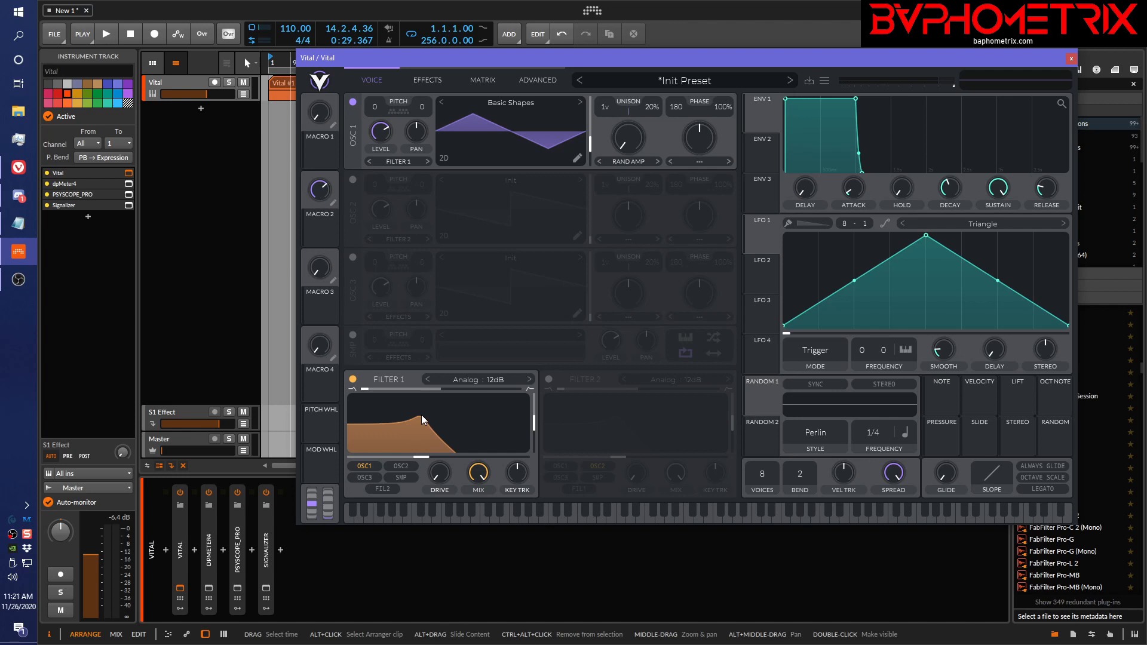
mouse_move(422, 455)
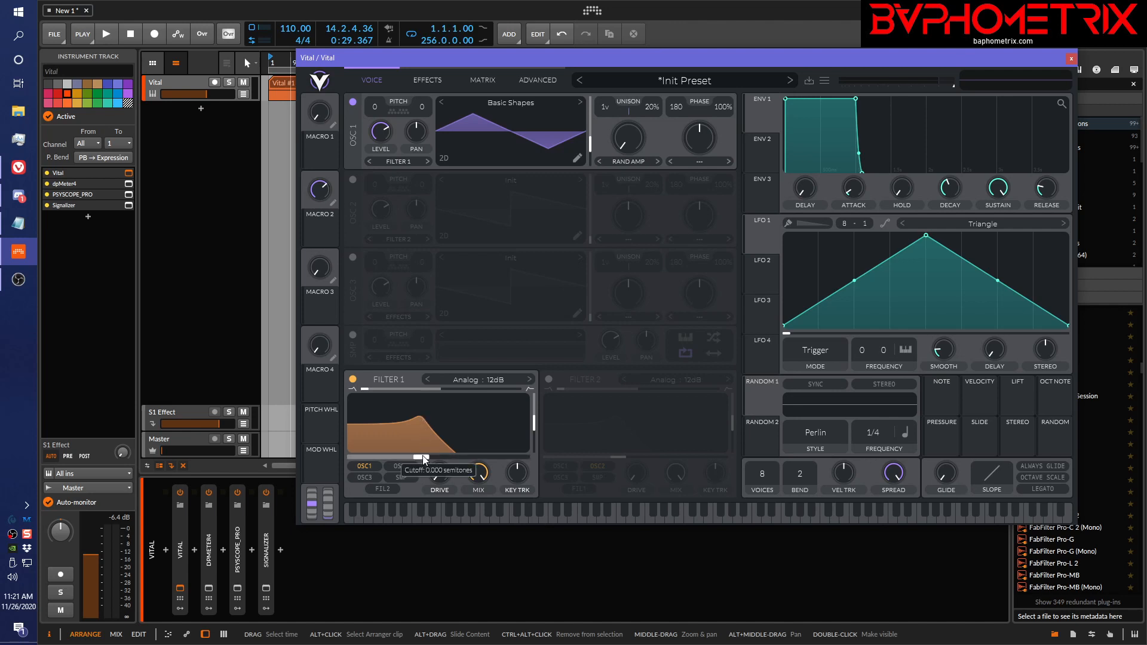
mouse_move(423, 458)
mouse_down()
mouse_move(502, 454)
mouse_move(406, 470)
mouse_move(358, 462)
mouse_move(425, 458)
mouse_up()
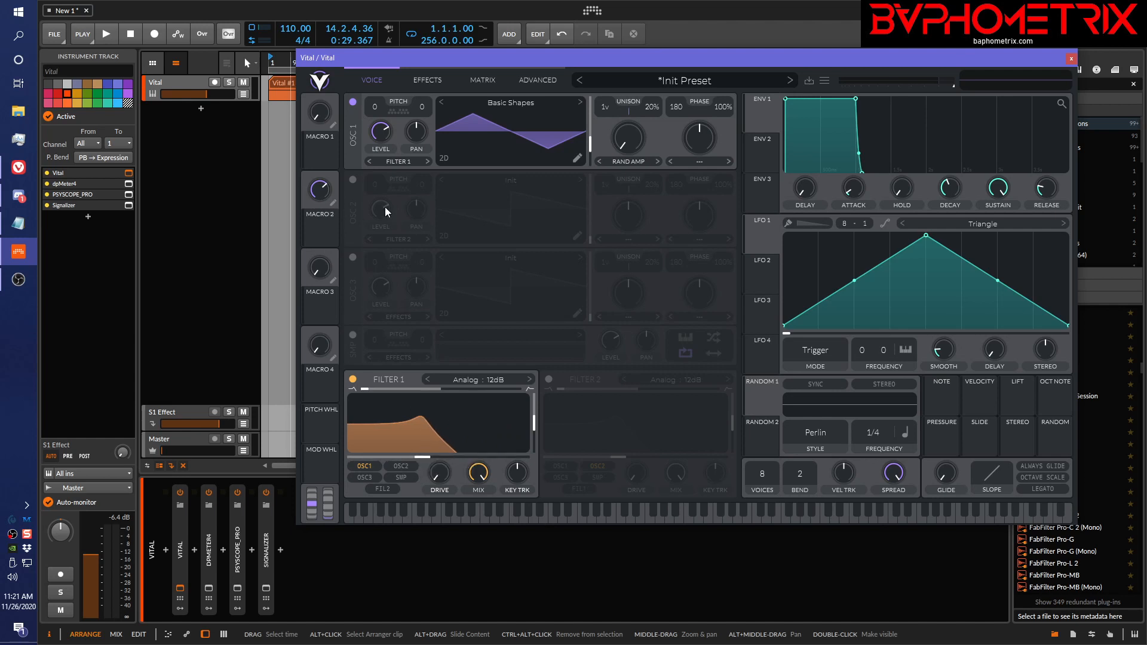
Step: Switch the display frequency units back to Hz
click(541, 80)
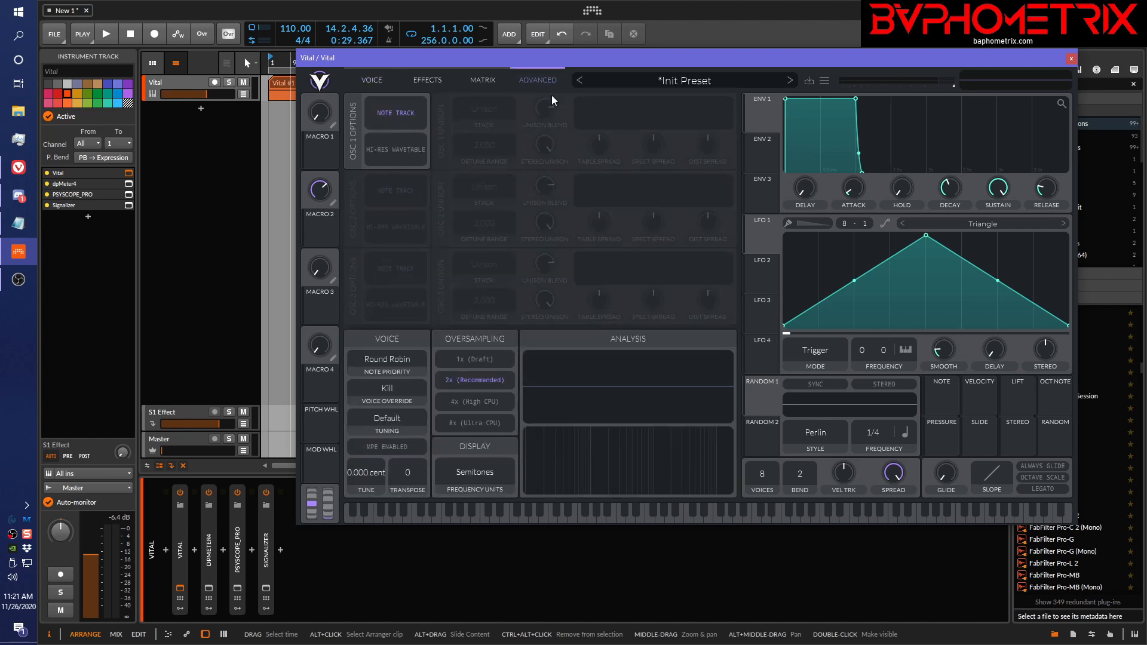
click(478, 472)
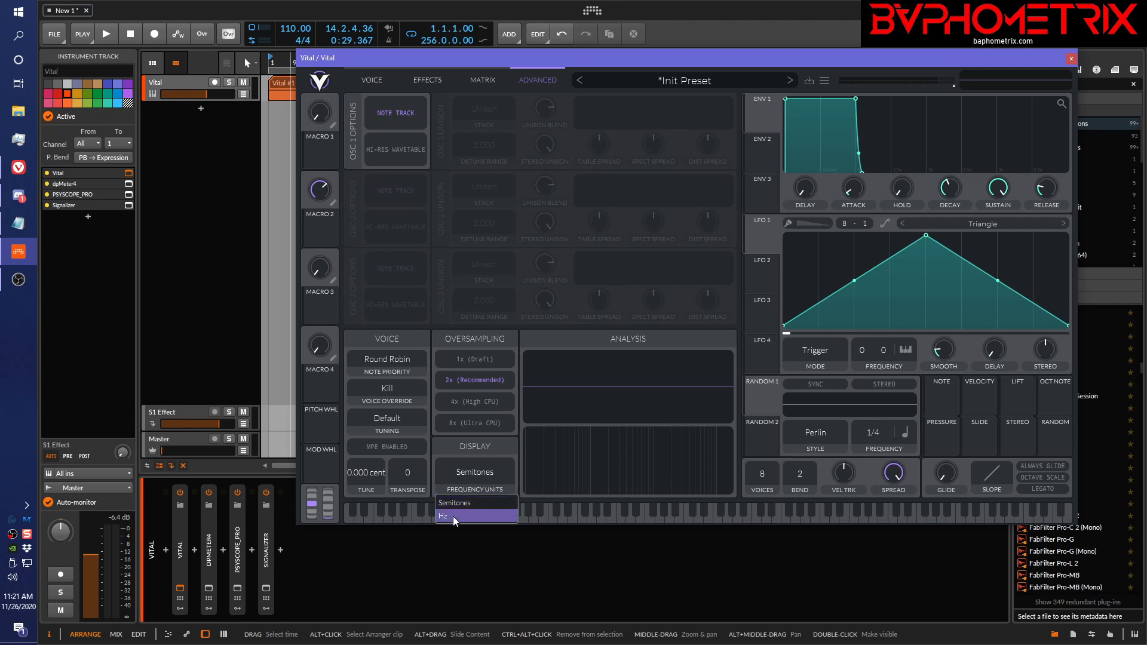
click(453, 517)
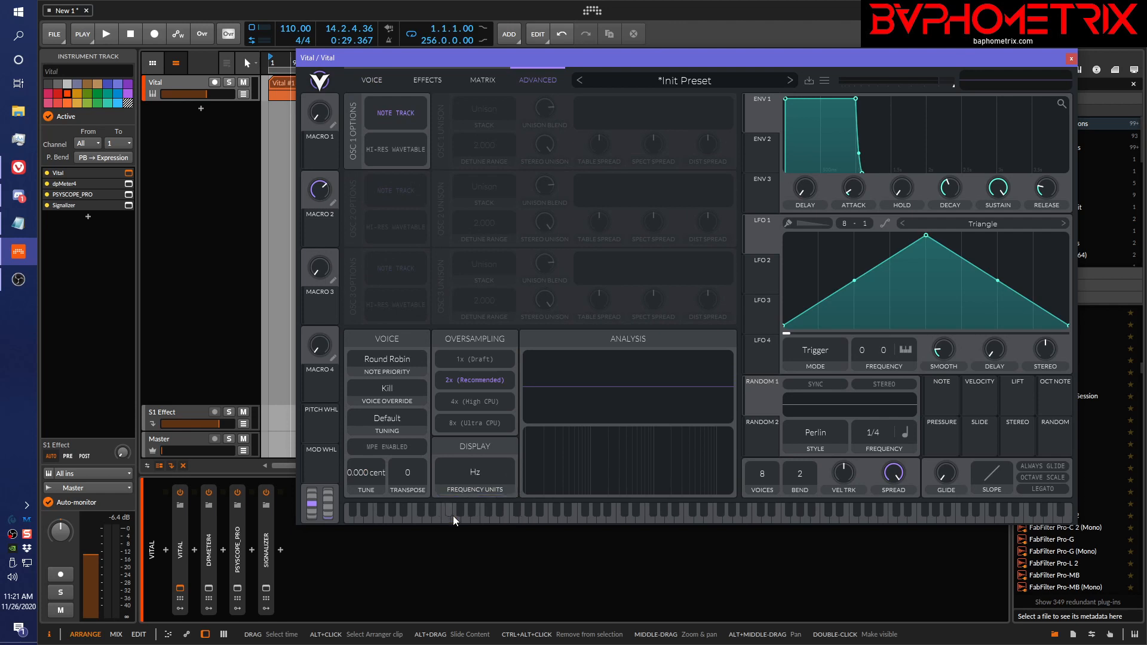
Step: Move LFO 1's triangle peak to a quarter of the cycle and set the LFO's frequency mode to Seconds
click(381, 80)
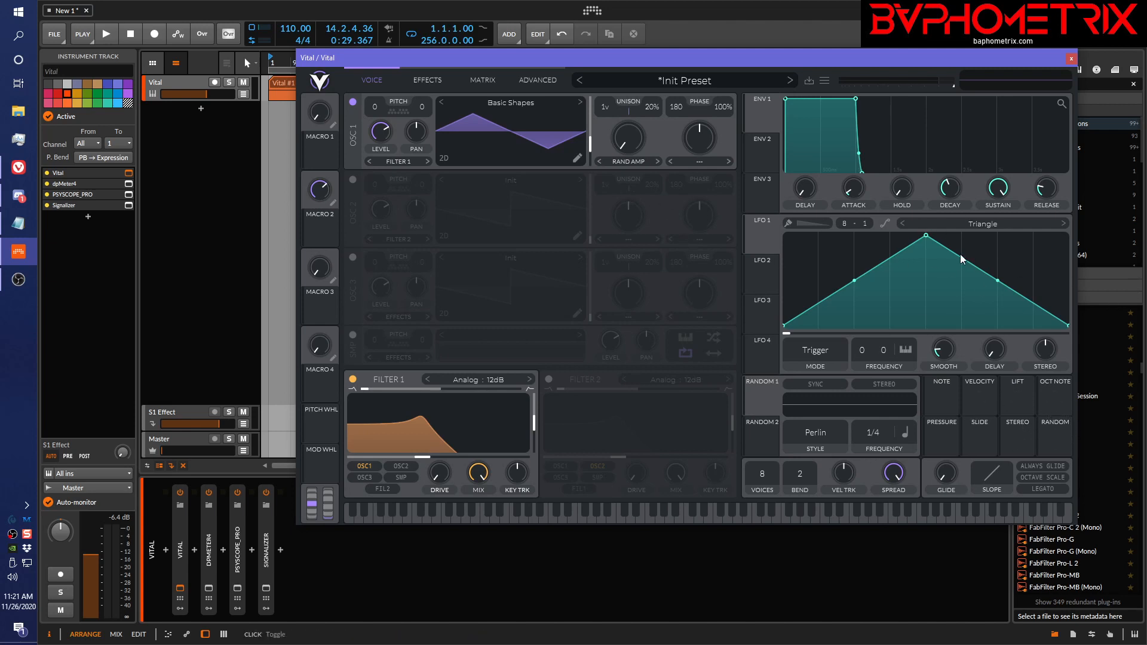
drag(923, 239, 857, 240)
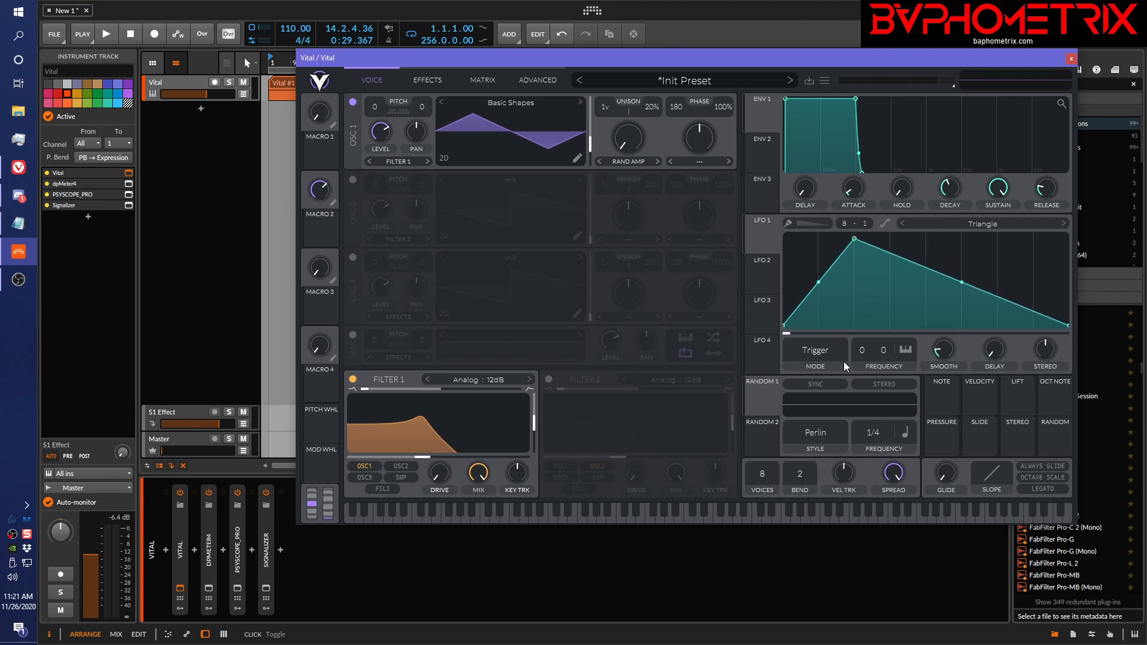
click(909, 352)
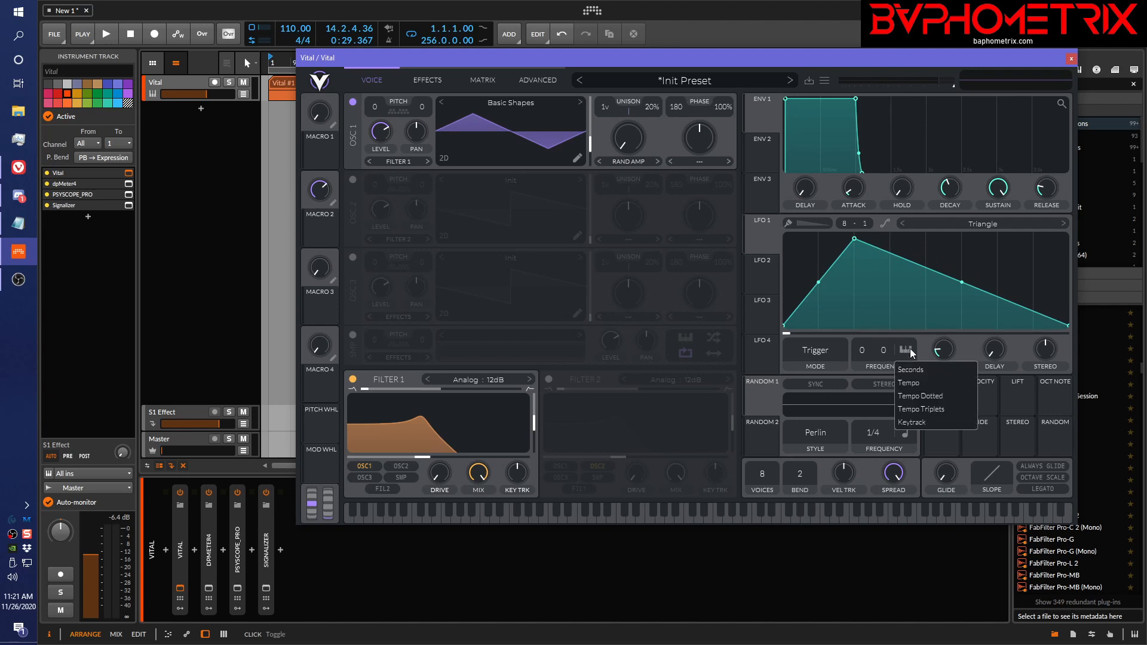
click(915, 370)
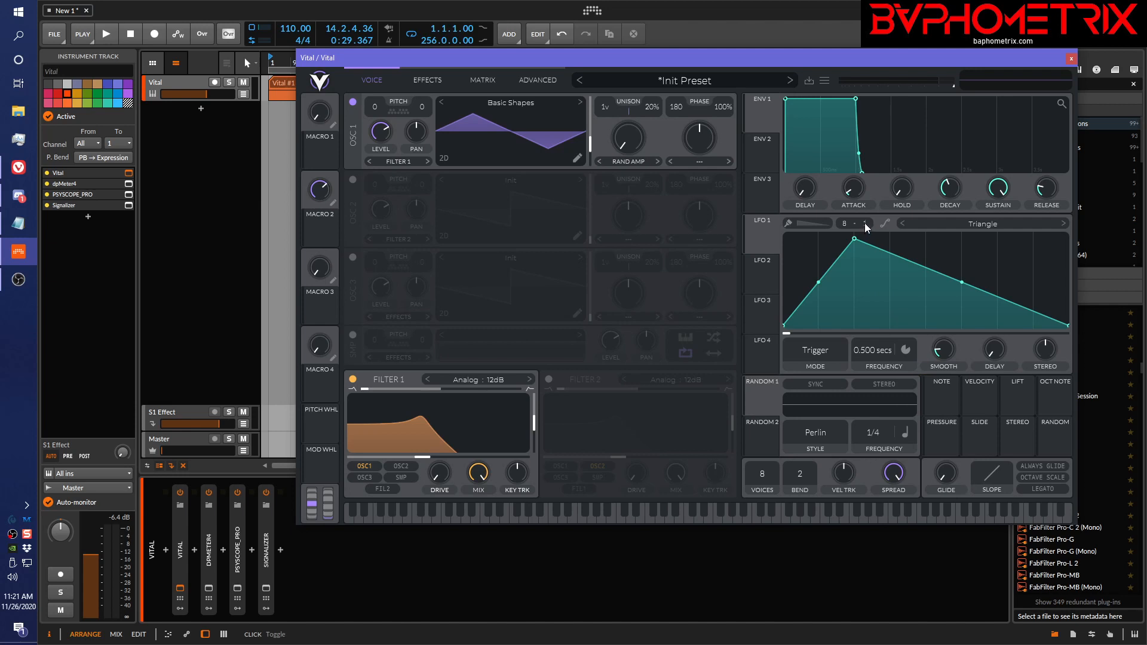
Step: Set LFO 1's vertical grid to 4 and reshape its curve by bowing the rising segment and repositioning the peak
drag(865, 223, 877, 165)
drag(822, 278, 822, 264)
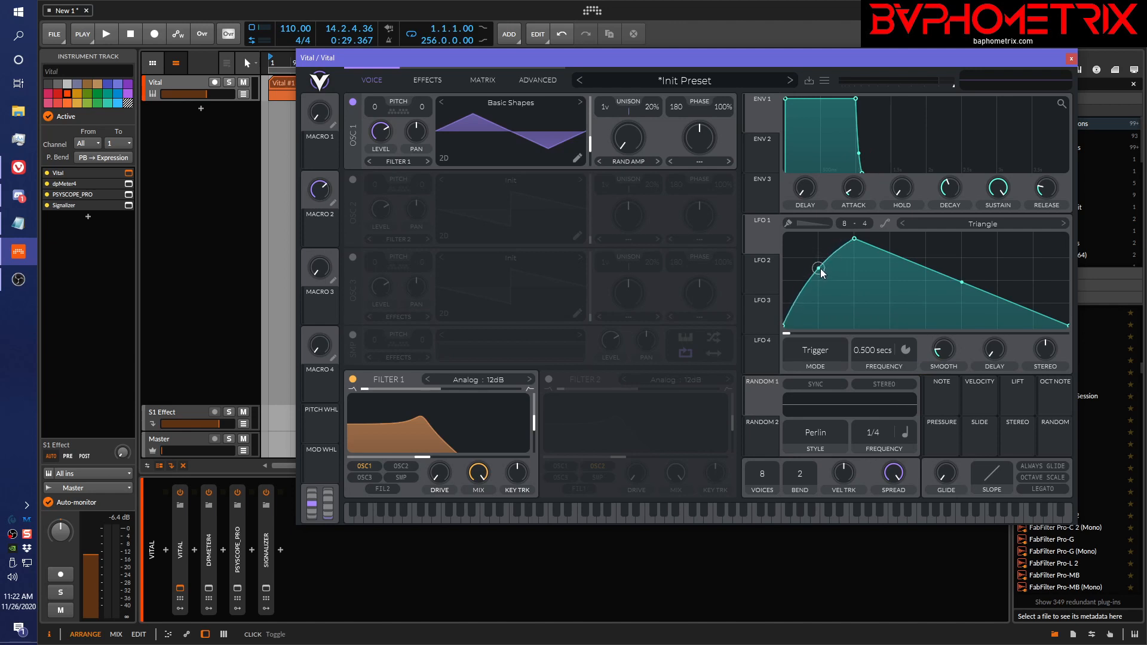
drag(856, 239, 926, 258)
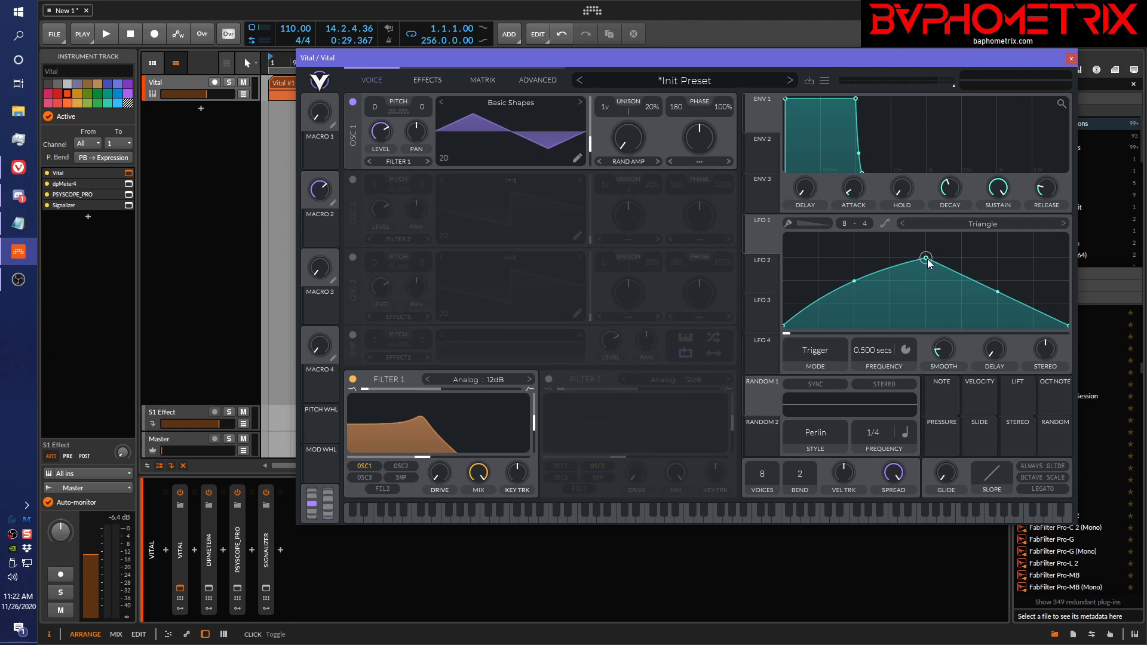
drag(927, 259, 888, 254)
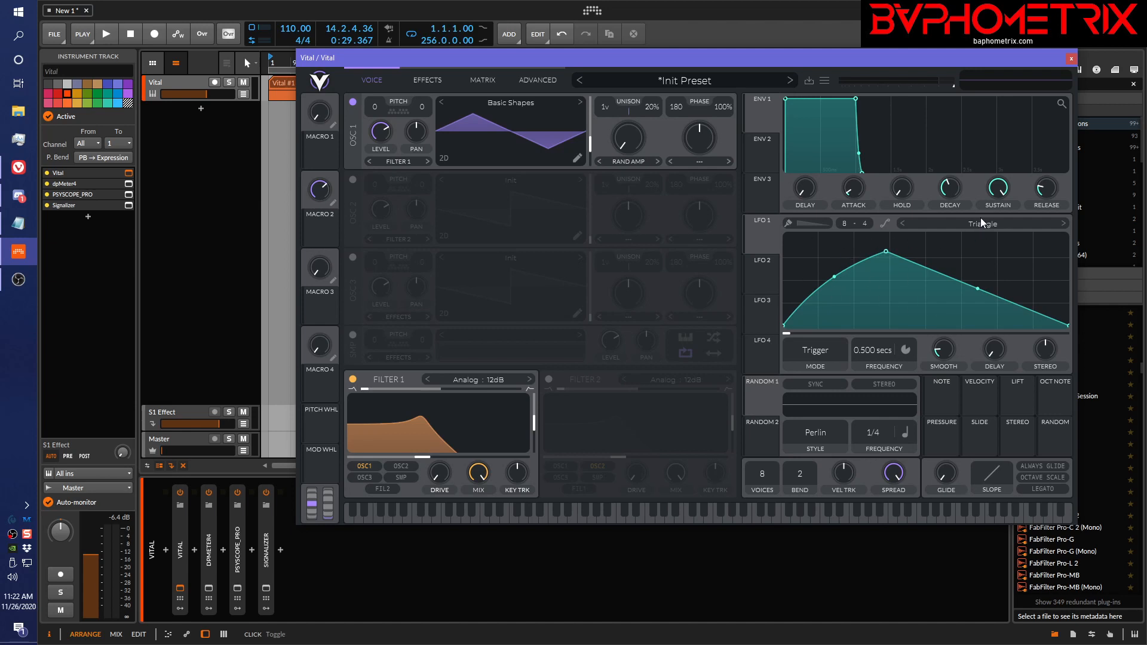
Step: Step through LFO 1's preset shapes and load the Factory Triangle shape from the preset browser
click(1065, 223)
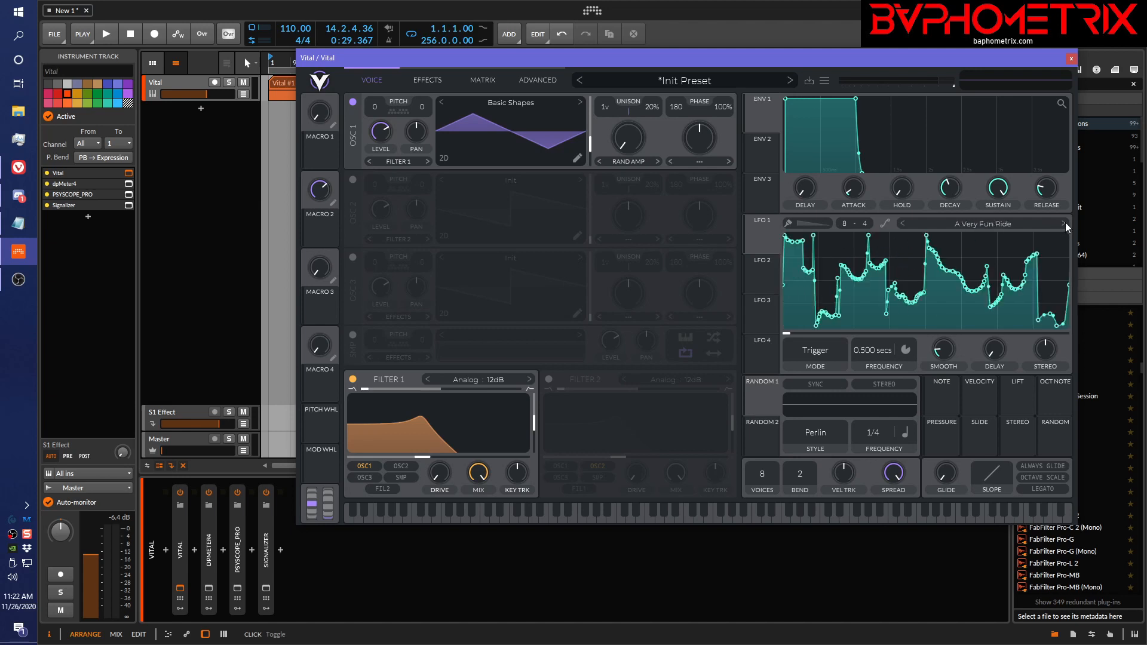
click(904, 224)
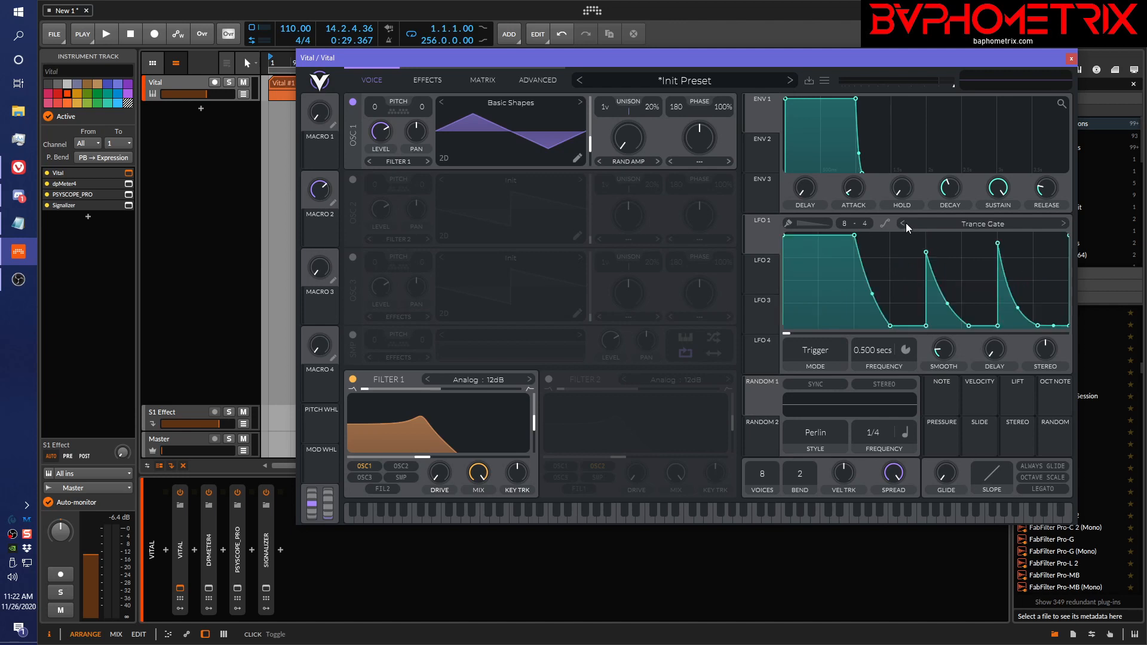
click(956, 223)
click(836, 145)
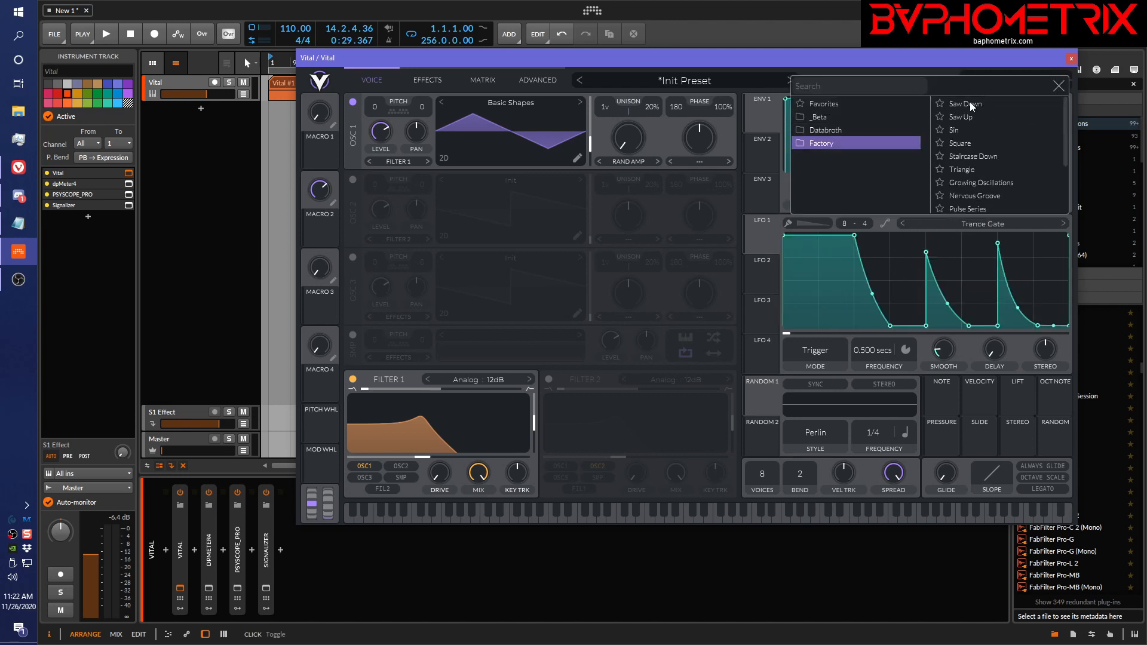
click(963, 168)
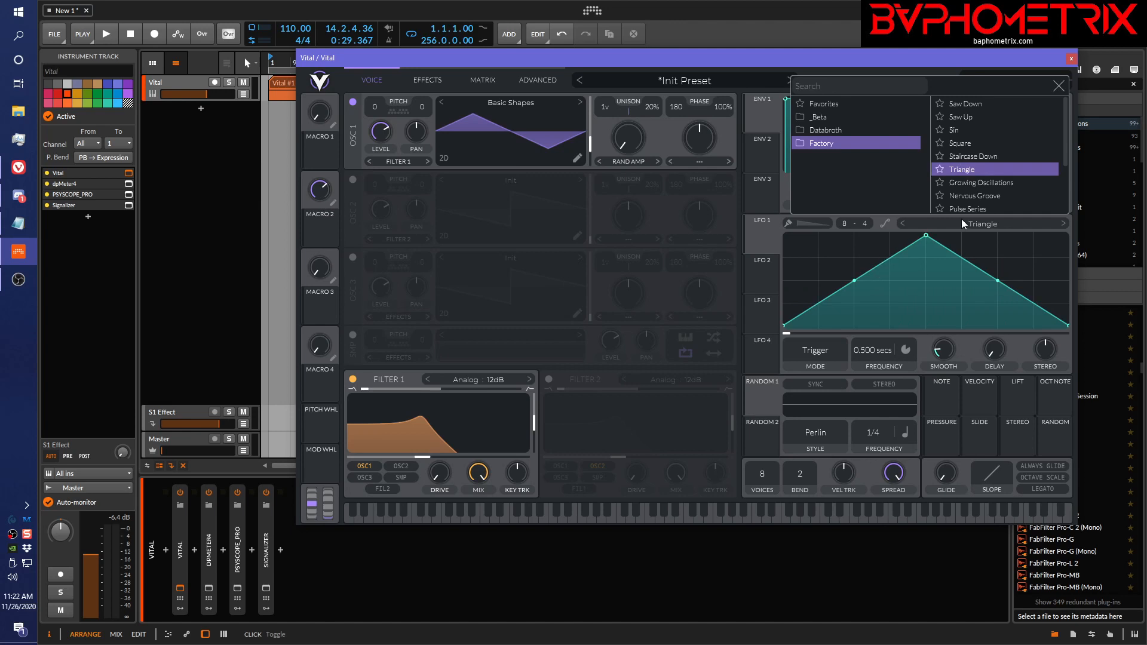
click(1058, 86)
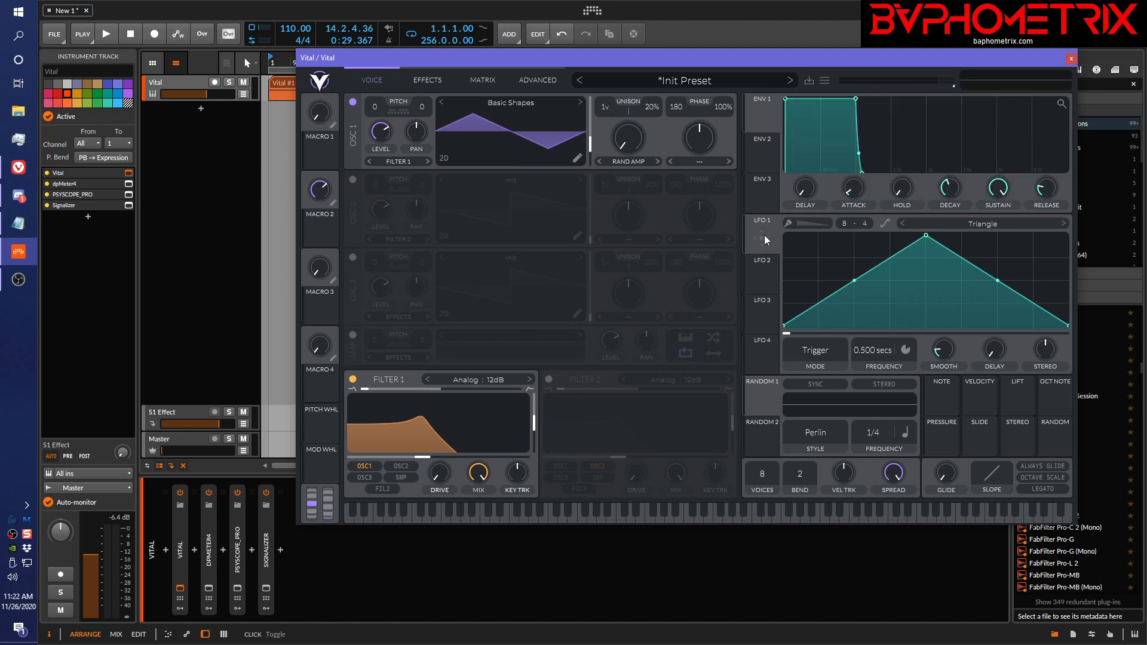
Step: Try LFO 1 modulation on OSC 1's Rand Amp spectral morph knob, first at 0.620 and again at 0.296
drag(764, 235, 629, 179)
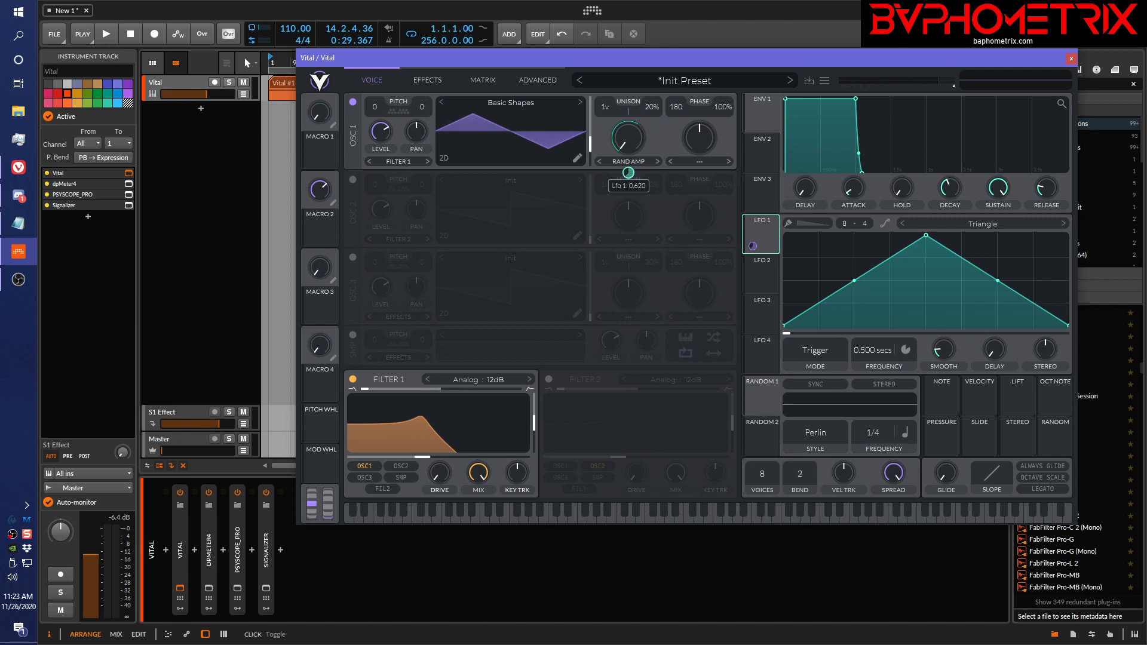
drag(628, 172, 629, 175)
drag(760, 236, 634, 136)
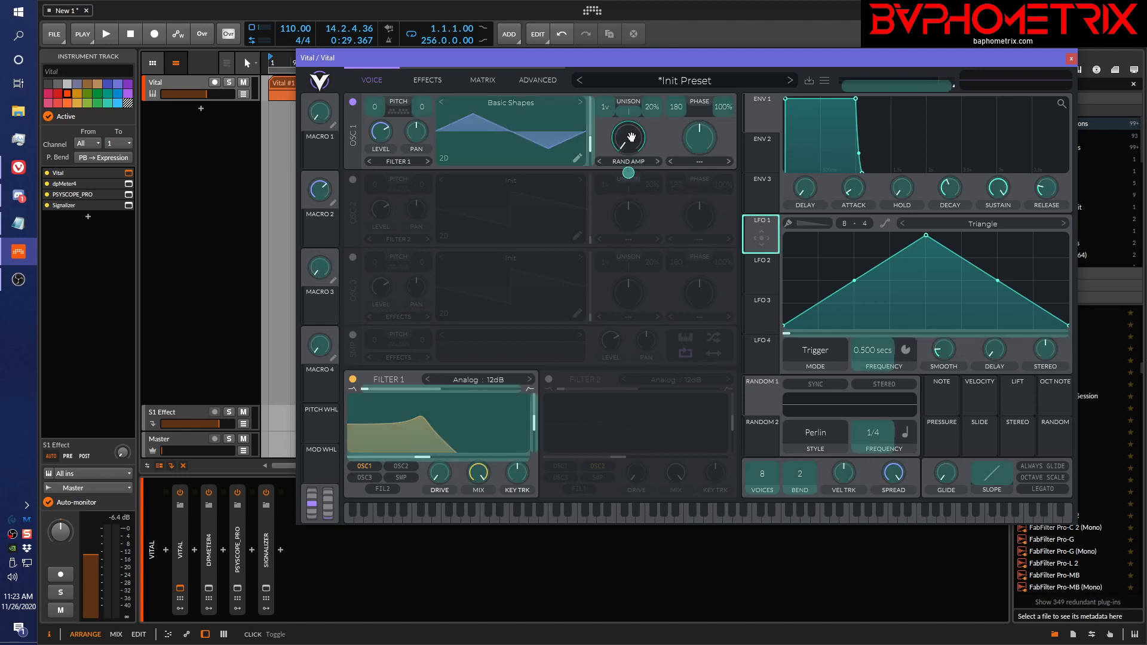
scroll(632, 137, down, 8)
scroll(631, 137, down, 2)
scroll(631, 138, down, 3)
scroll(631, 137, up, 2)
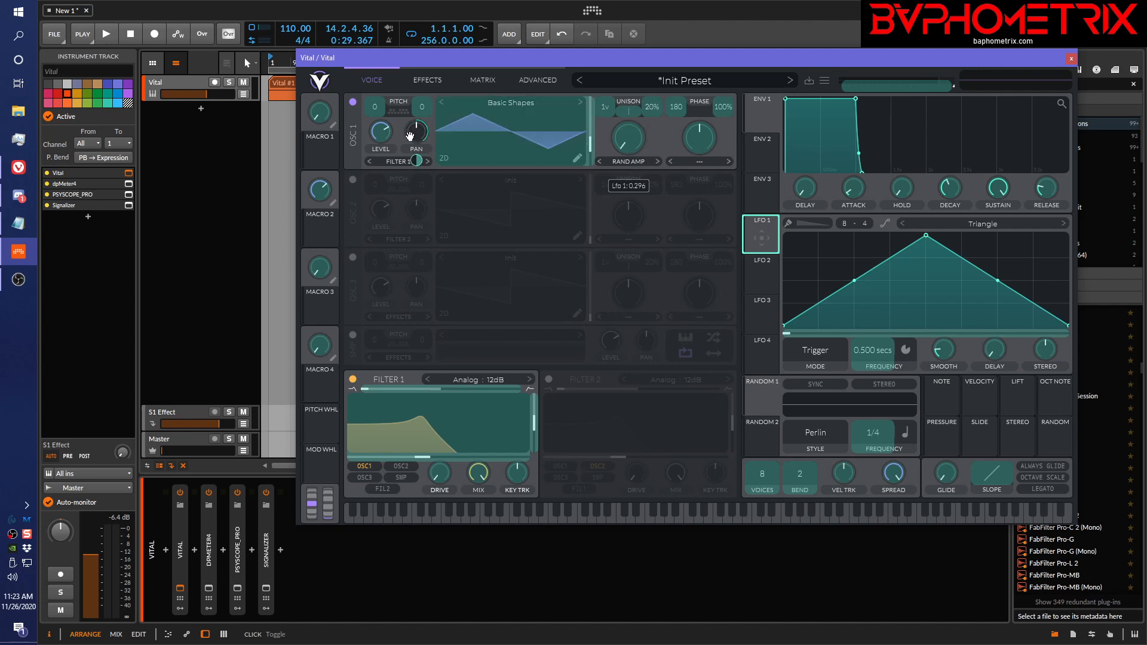
Step: Preview LFO 1 modulation on OSC 1's pan at 0.437, its level at 0.081 and its transpose at 54.75
scroll(416, 131, down, 7)
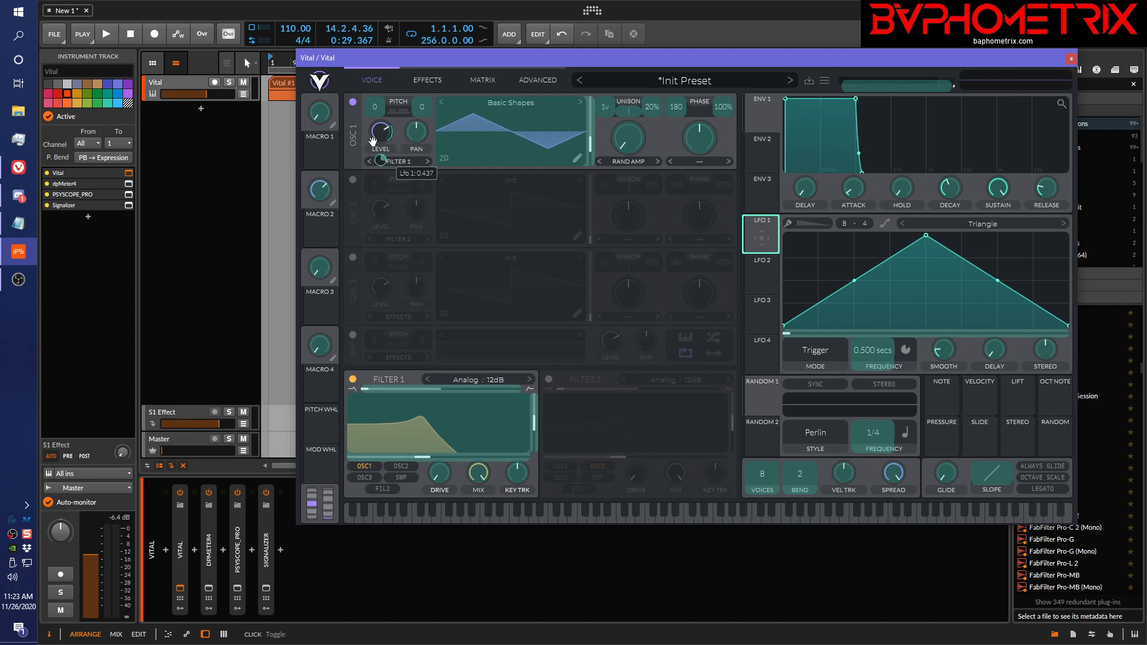
scroll(381, 131, down, 7)
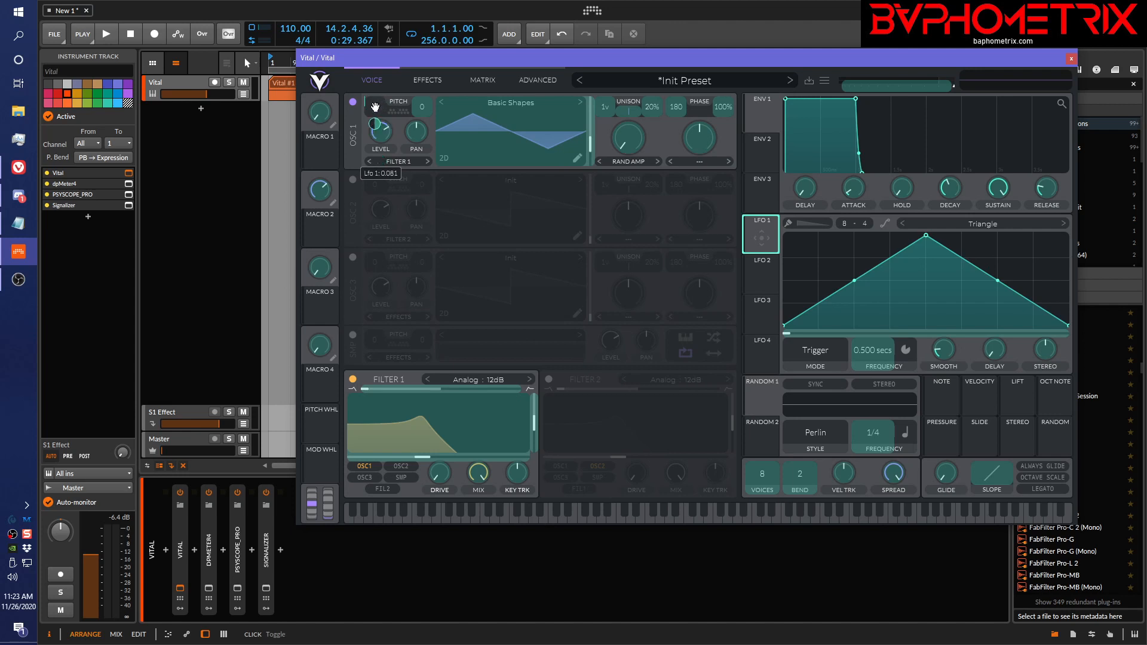
scroll(375, 106, up, 5)
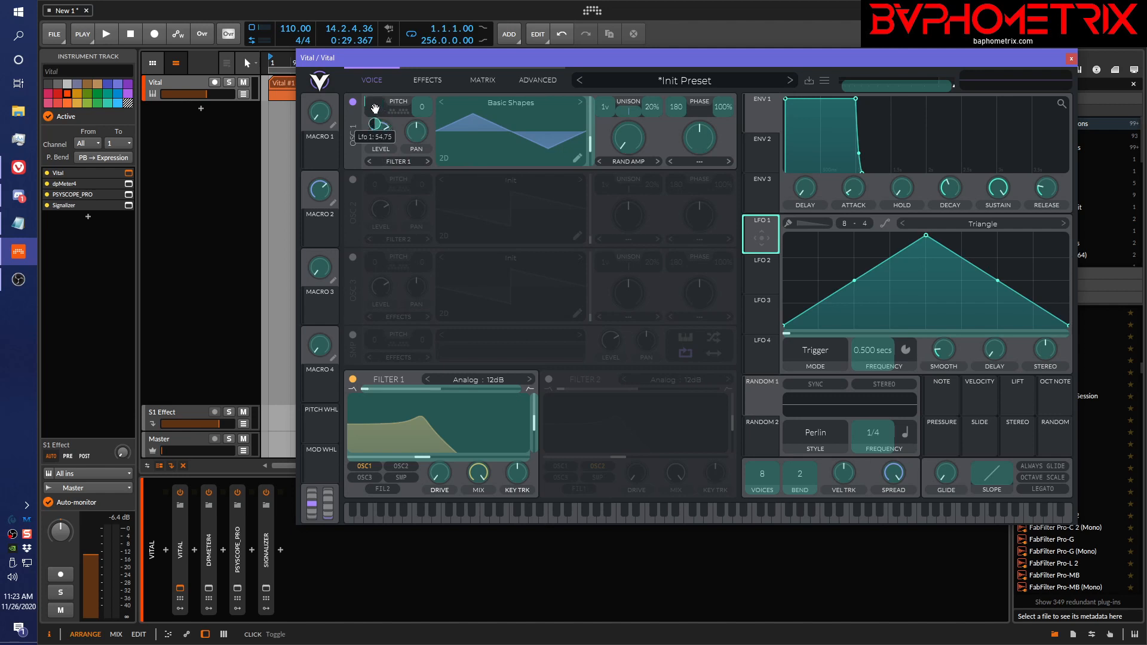
Step: Preview LFO 1 modulation on OSC 1's distortion amount knob while varying the modulation depth up and down
drag(374, 107, 703, 138)
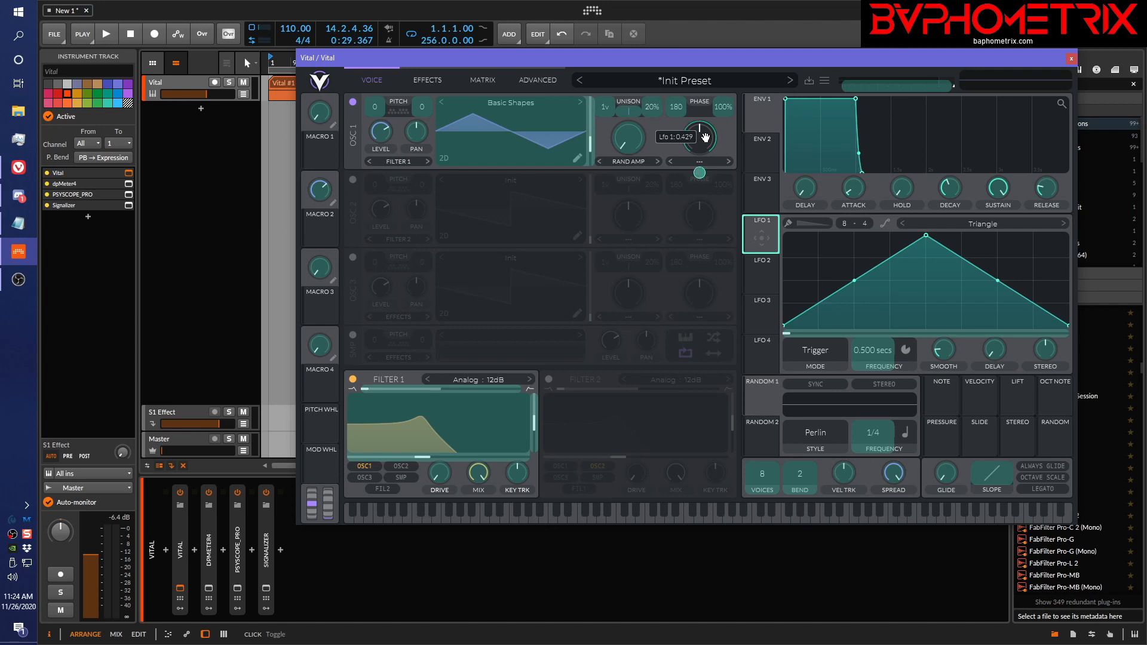
scroll(706, 138, down, 5)
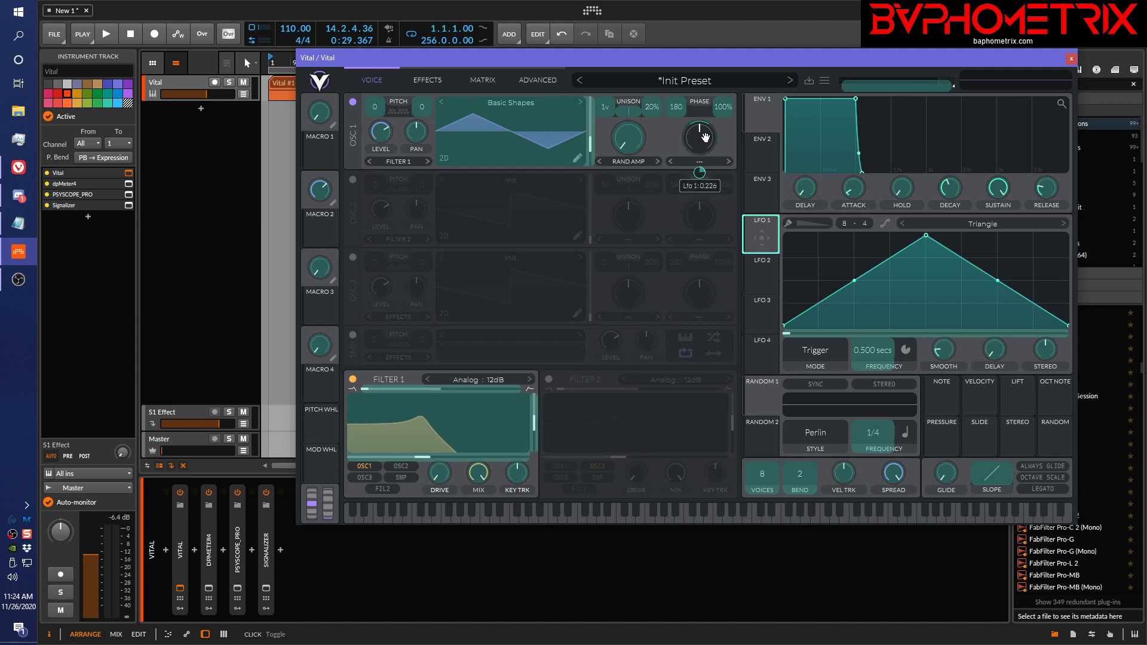
scroll(705, 137, up, 2)
scroll(705, 137, down, 3)
scroll(706, 138, up, 2)
Step: Preview LFO 1 modulation on OSC 1's wavetable frame position while varying the modulation depth
drag(705, 137, 578, 132)
scroll(577, 132, up, 1)
scroll(578, 131, down, 1)
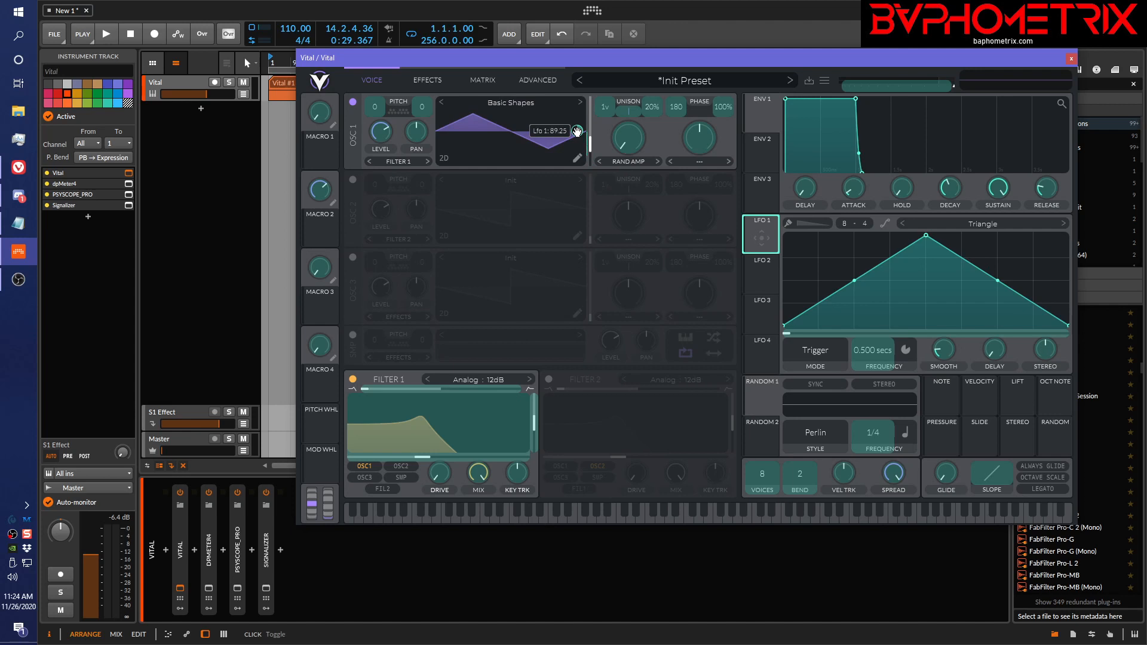
scroll(577, 131, up, 5)
Step: Assign LFO 1 to Envelope 1's decay, adjust the amount to 0.248, and remove the modulation
drag(578, 131, 955, 186)
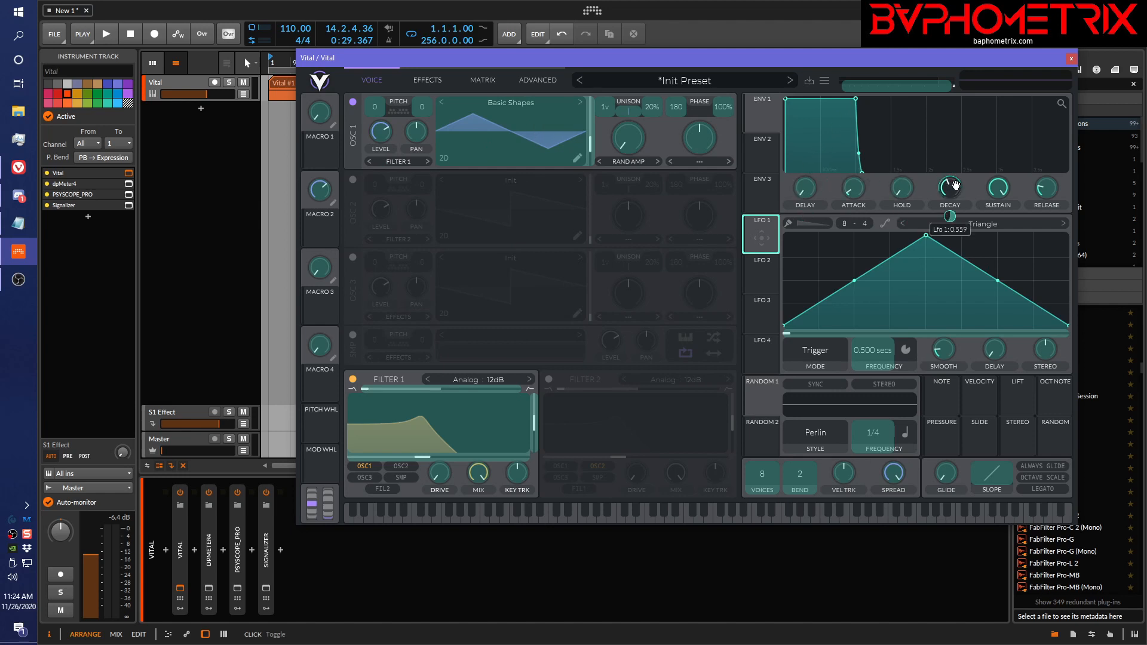
scroll(956, 185, down, 5)
scroll(956, 186, up, 2)
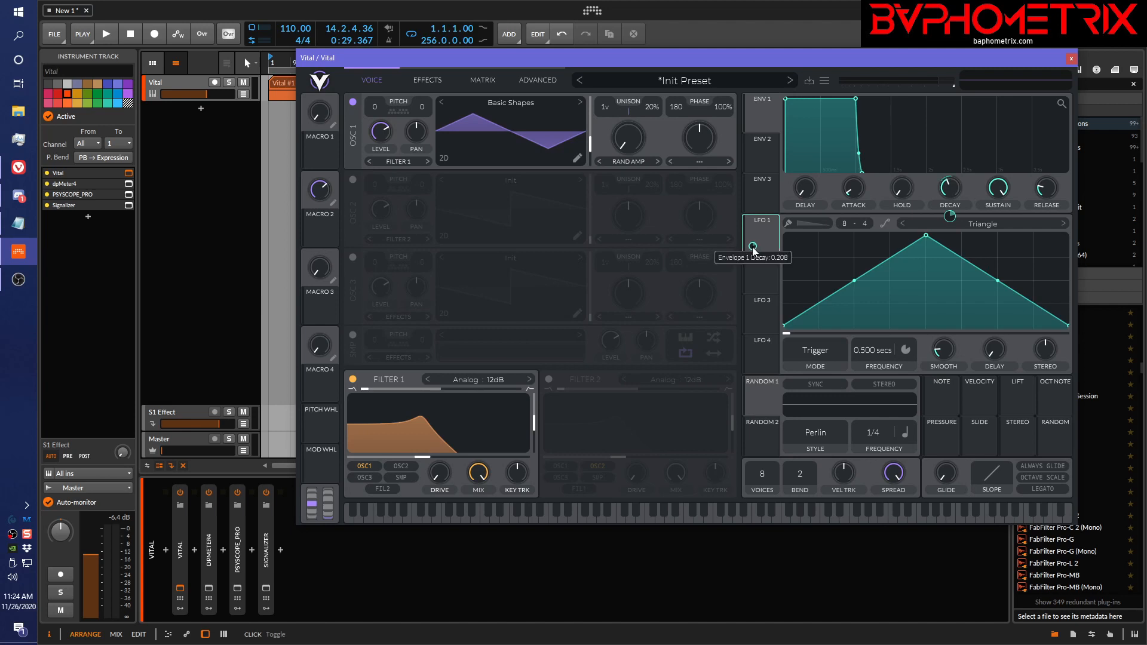
drag(753, 248, 753, 227)
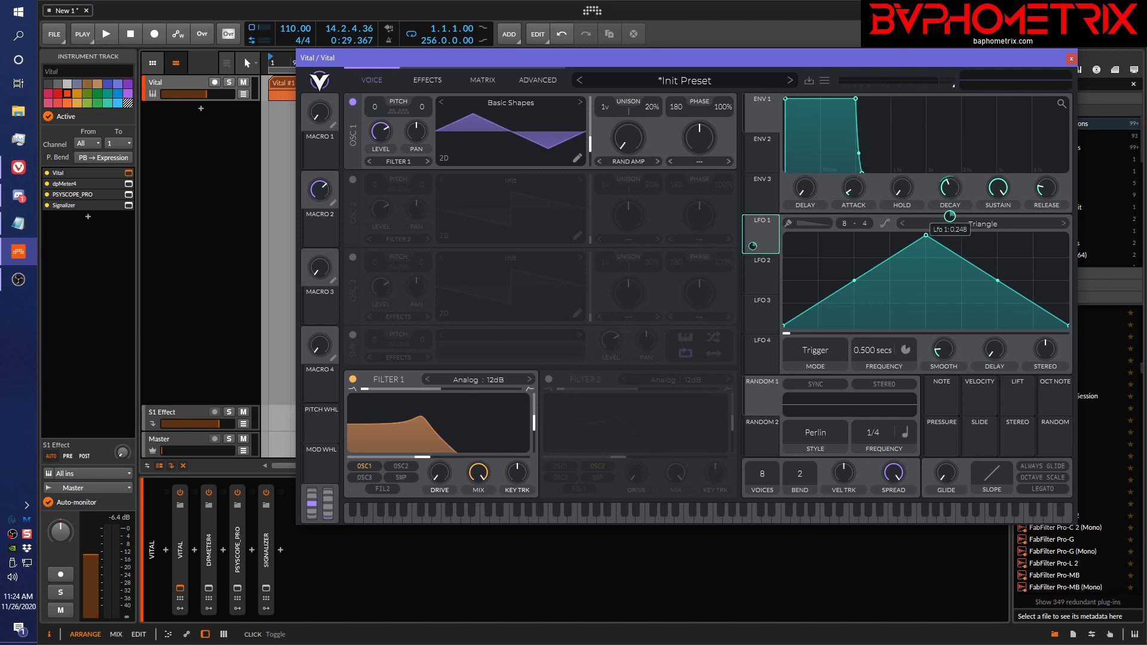
drag(955, 221, 954, 222)
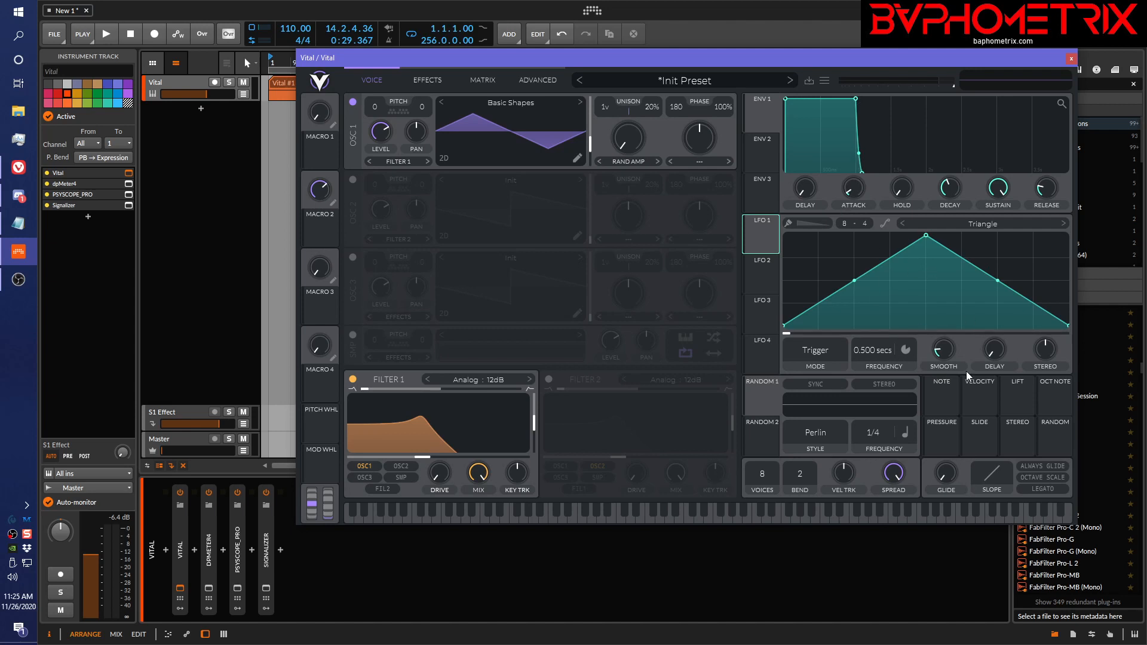
Step: Raise LFO 1's smoothing and move the triangle's peak to the very start of the cycle
drag(947, 357, 935, 302)
drag(927, 235, 771, 212)
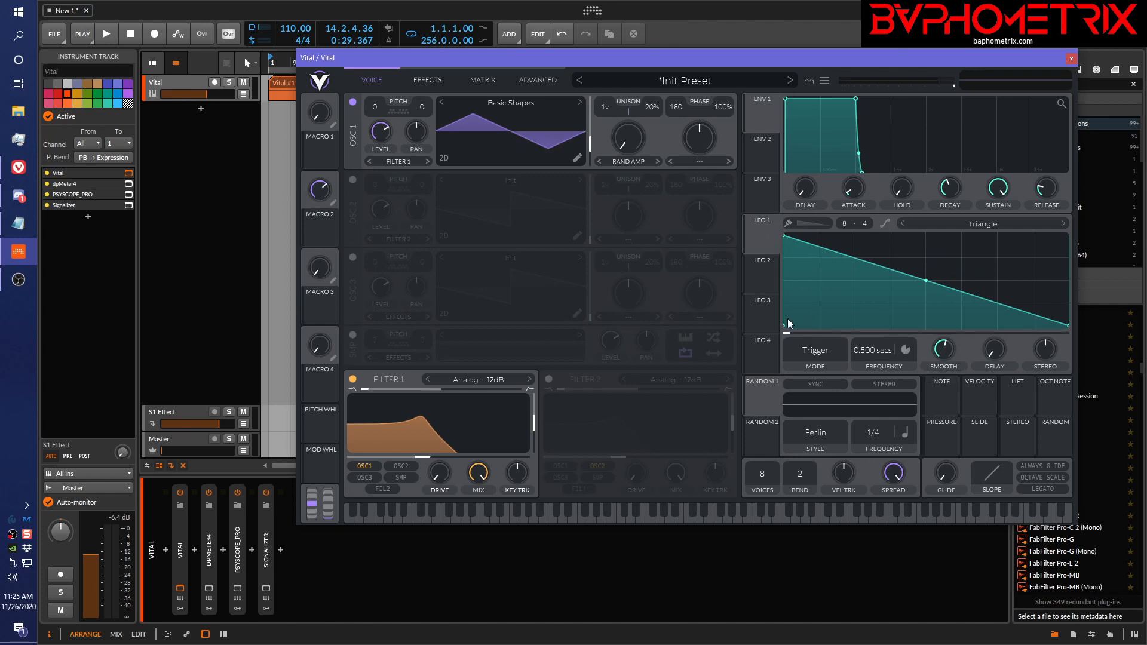
Step: Try LFO 1's Fade In control in place of Smooth, adjust its time, and switch back to Smooth
click(944, 367)
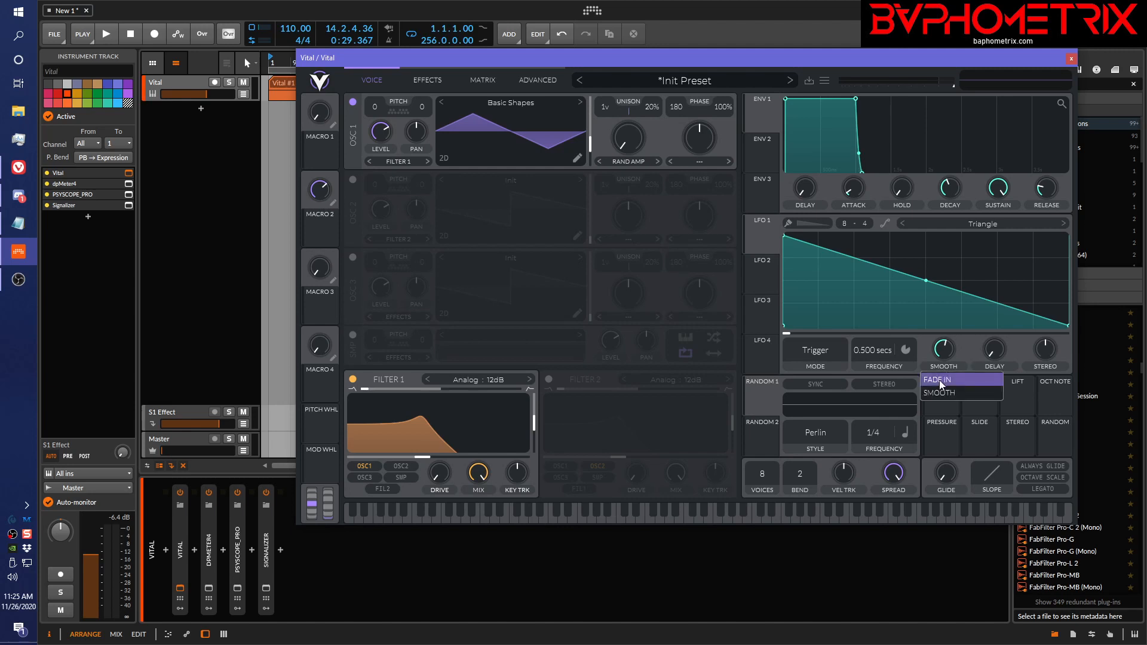
click(939, 380)
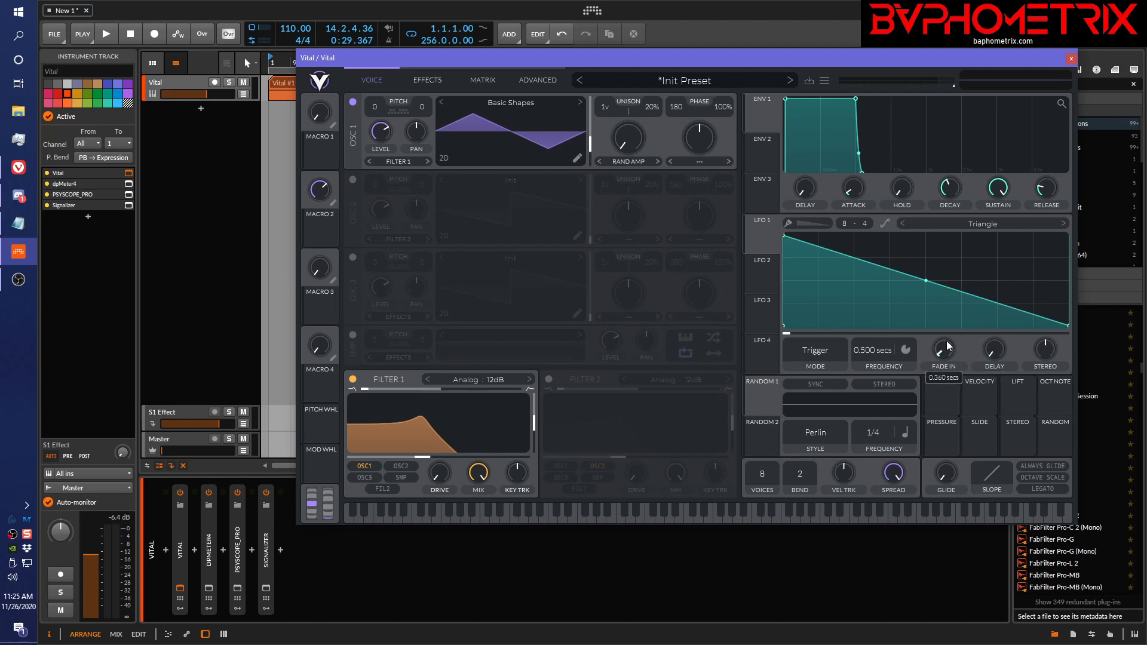
drag(948, 345, 945, 288)
mouse_move(945, 365)
mouse_down()
mouse_move(944, 351)
mouse_move(956, 432)
mouse_move(938, 373)
mouse_move(945, 354)
mouse_up()
click(942, 368)
click(941, 394)
Step: Set OSC 1's wavetable frame to 114.8 for a saw-like wave and turn off Filter 1
click(549, 81)
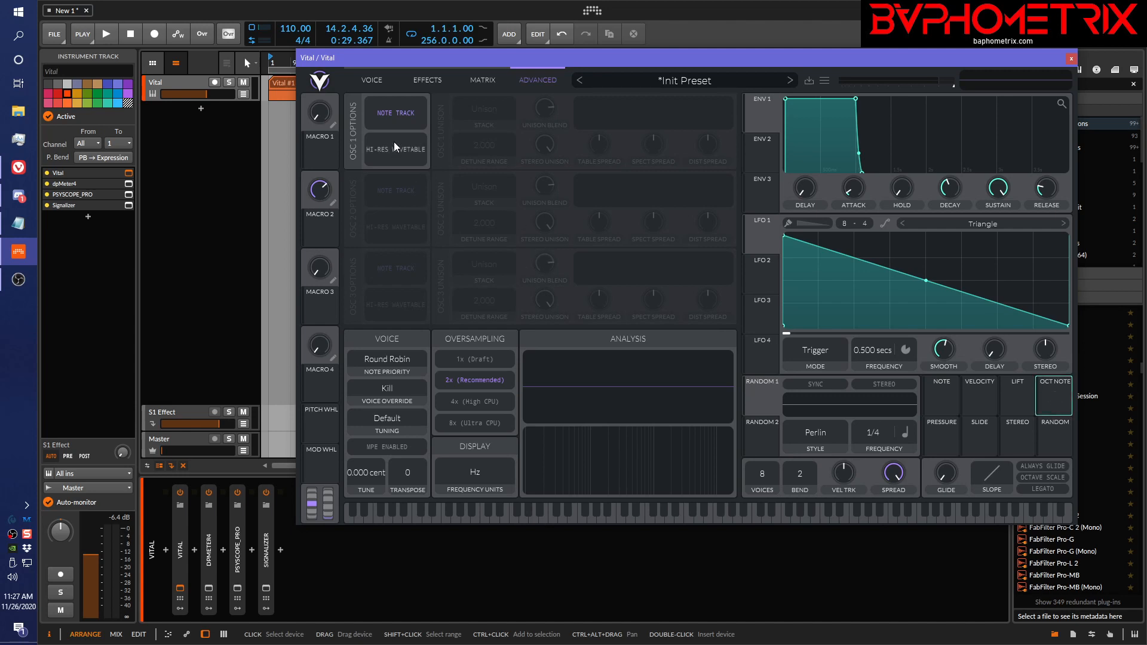
click(370, 80)
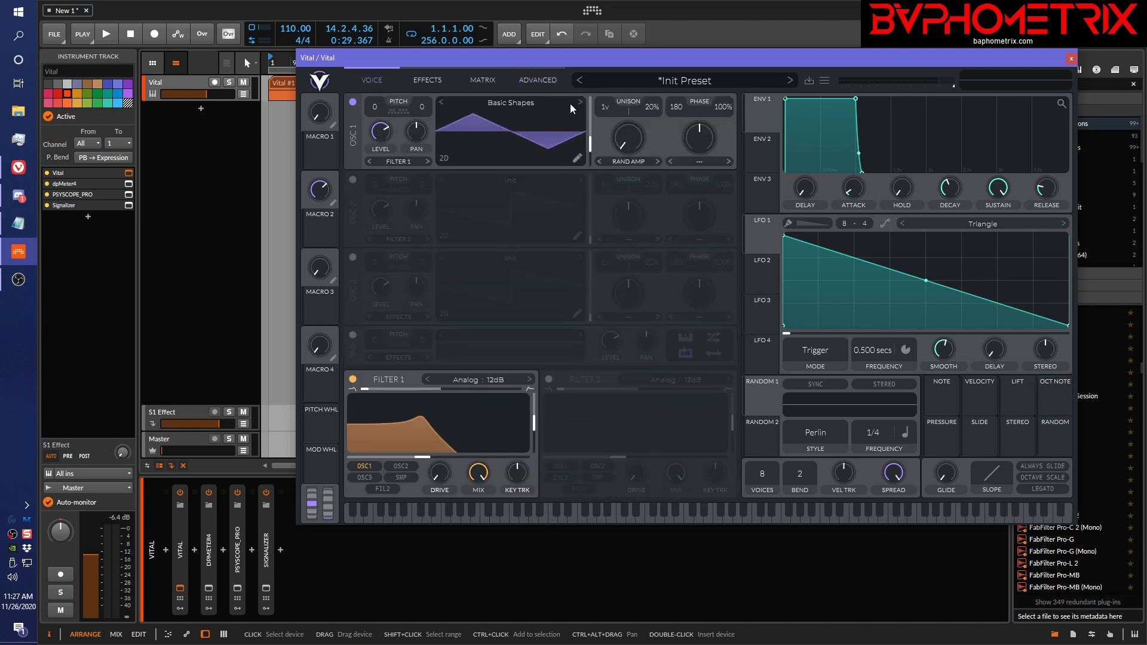
mouse_move(590, 143)
mouse_down()
mouse_move(587, 160)
mouse_move(592, 134)
mouse_up()
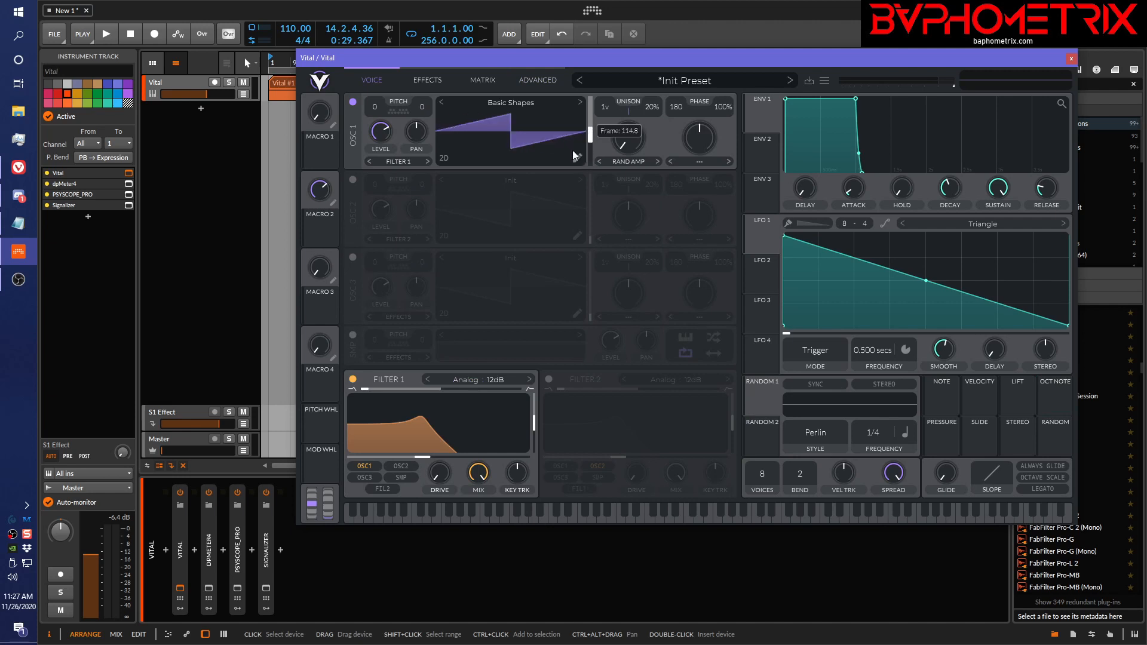
click(352, 380)
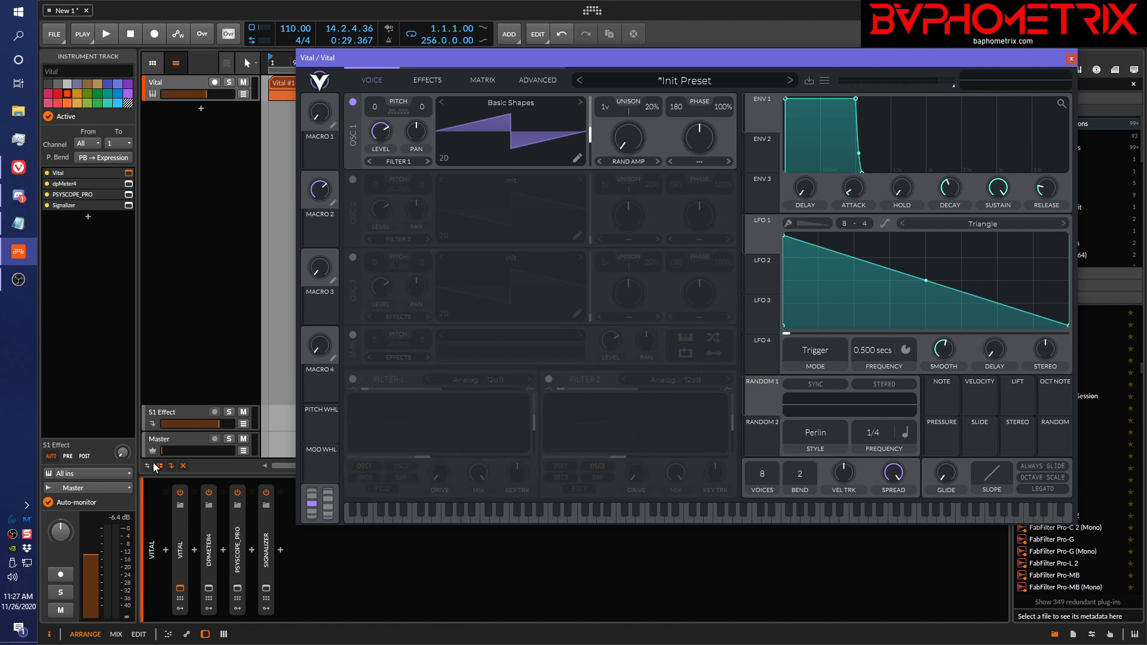
Step: Set the Master track volume to -14.8 dB while briefly playing the clip to check the level
drag(162, 451, 202, 450)
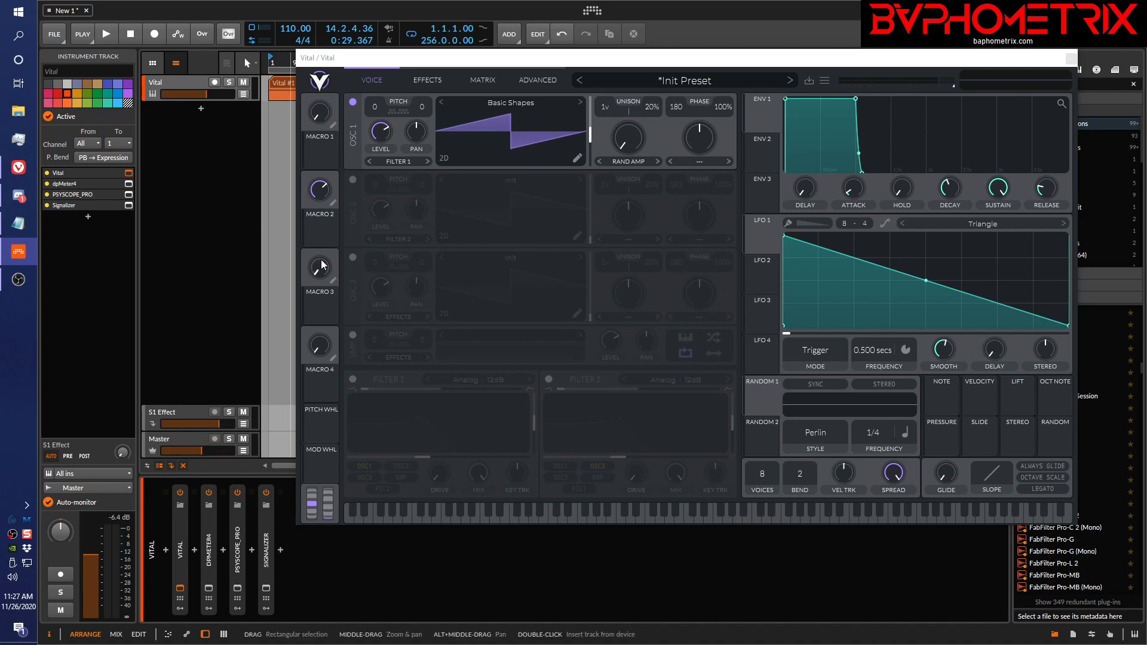
key(space)
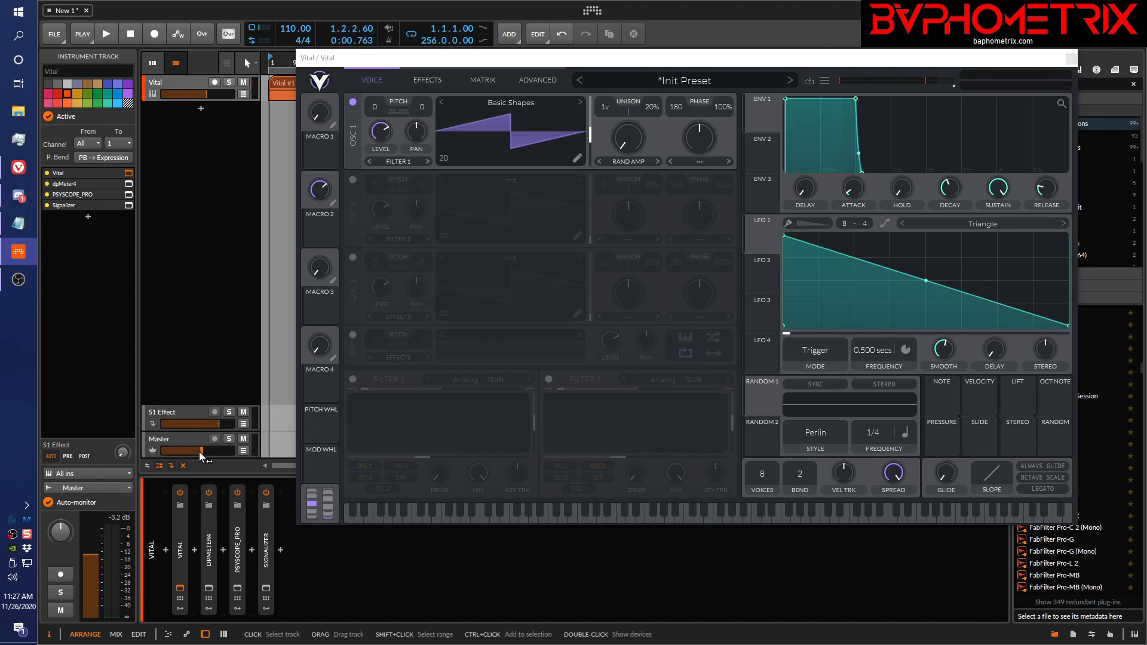
drag(199, 452, 193, 451)
key(space)
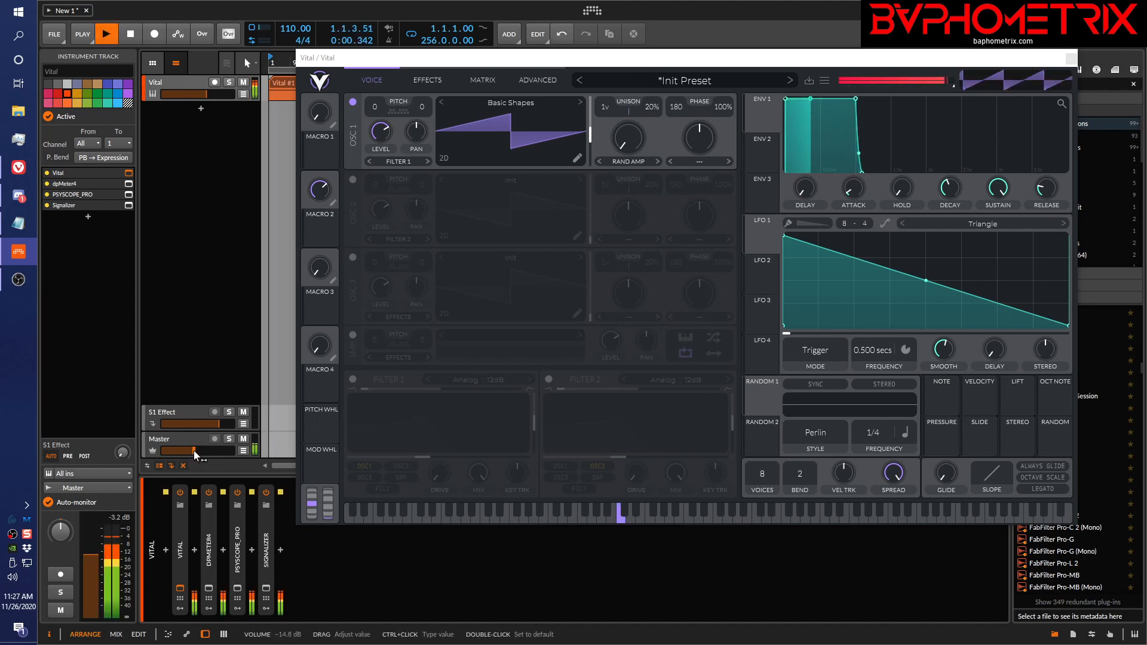
key(space)
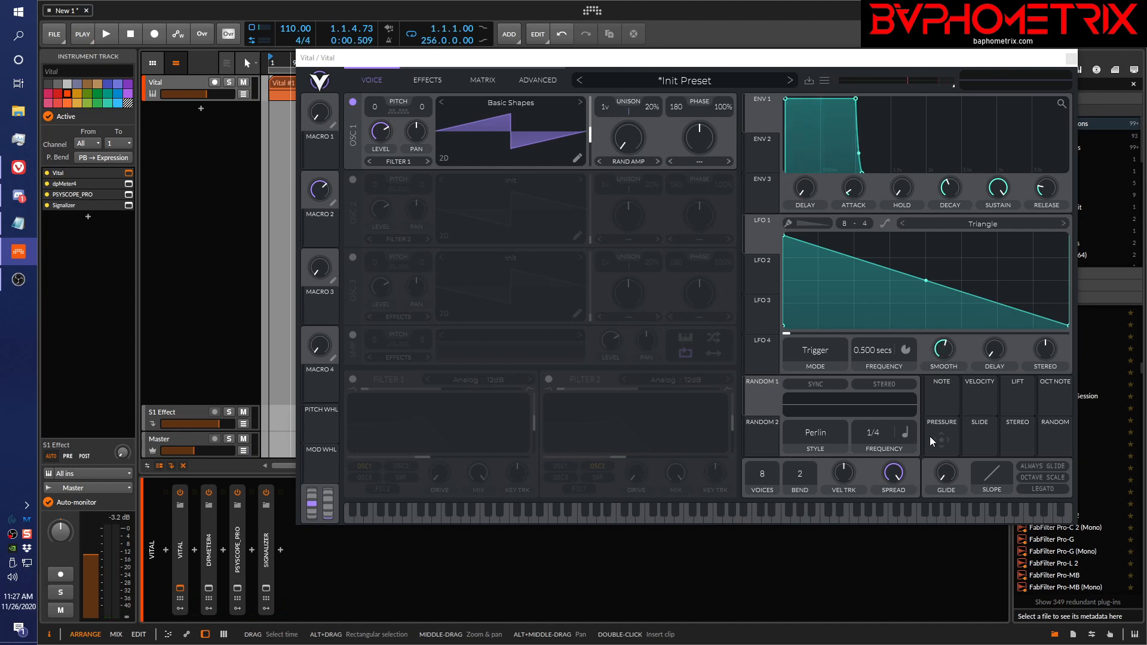
Step: Modulate OSC 1's pan with Oct Note at an amount of 1.000 and make the modulation bipolar
drag(1056, 404, 417, 132)
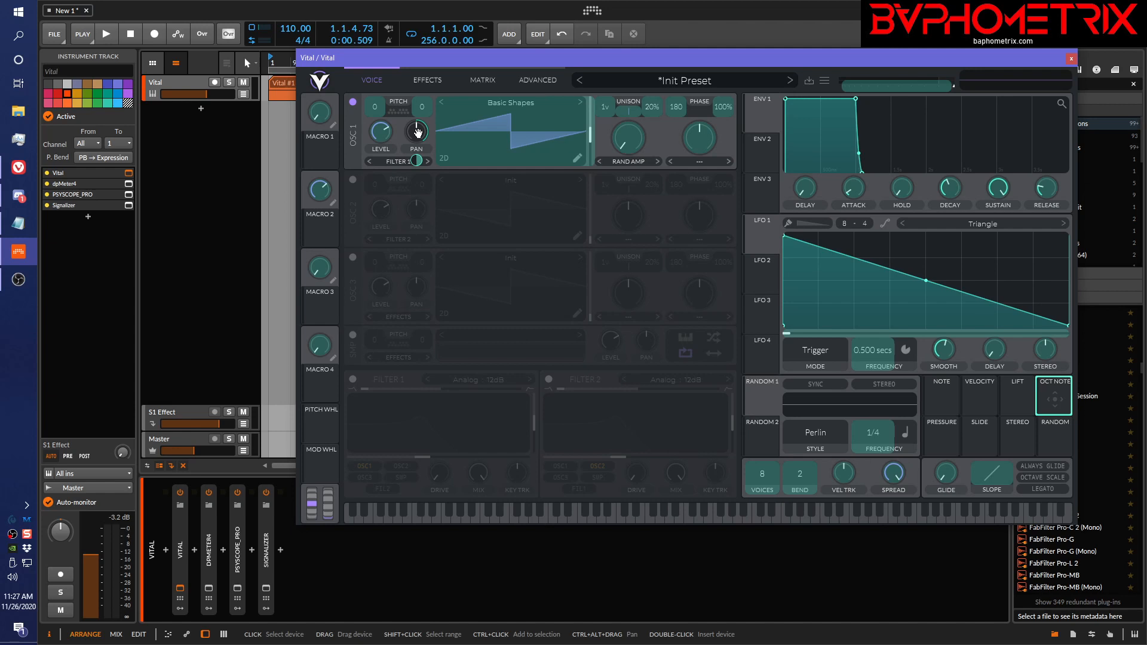
drag(417, 131, 417, 133)
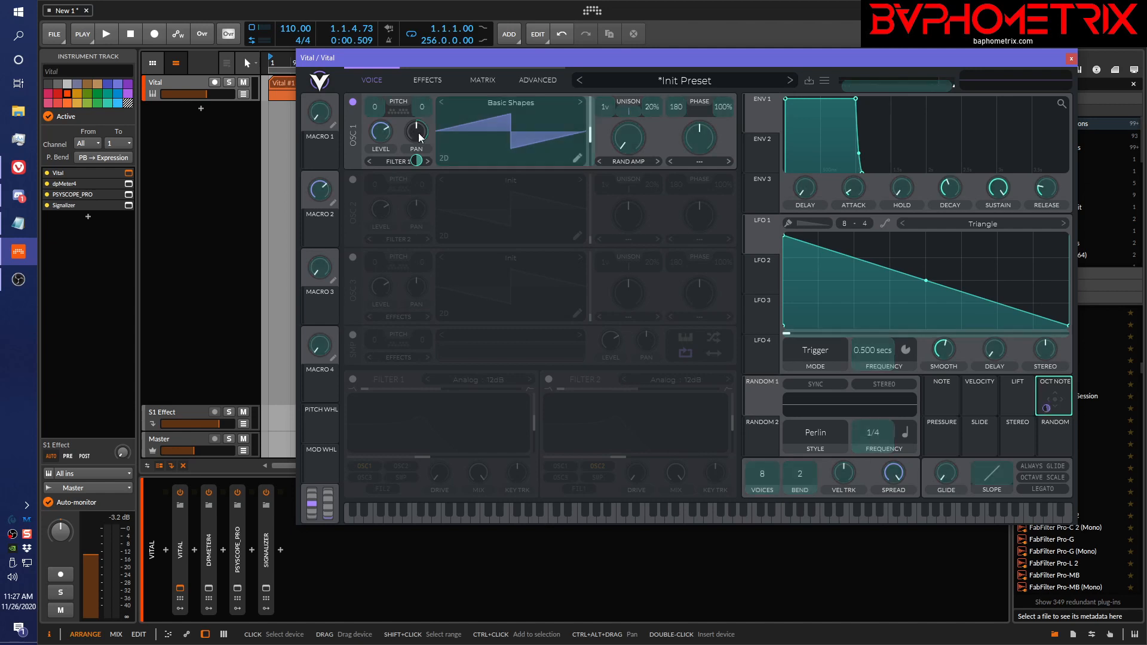
click(484, 233)
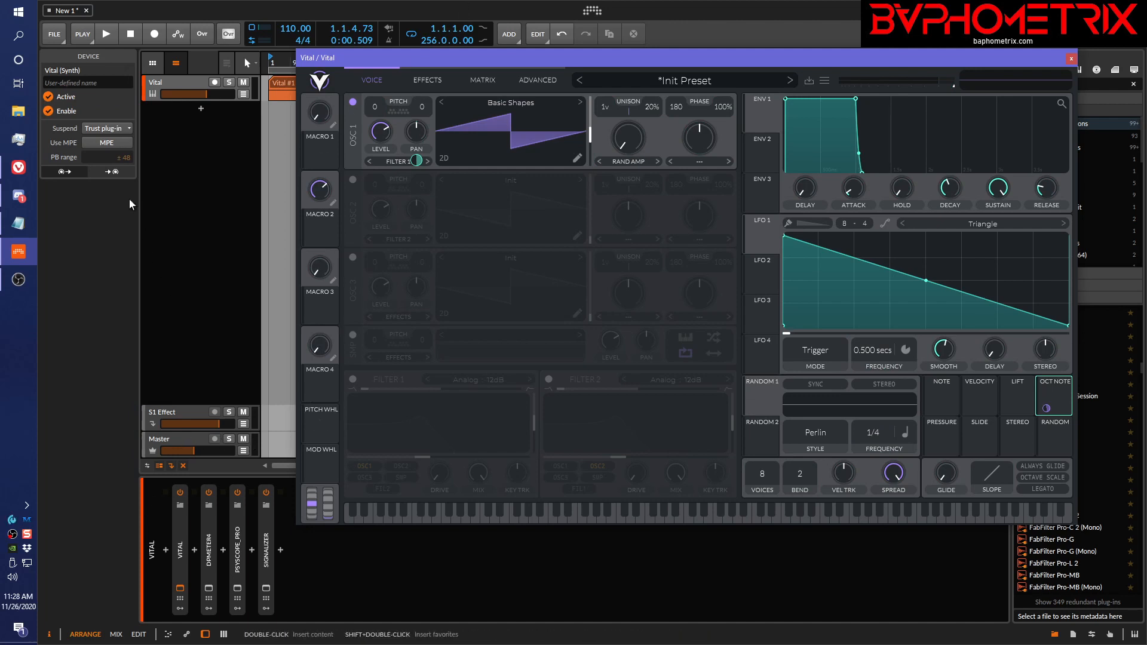
click(156, 500)
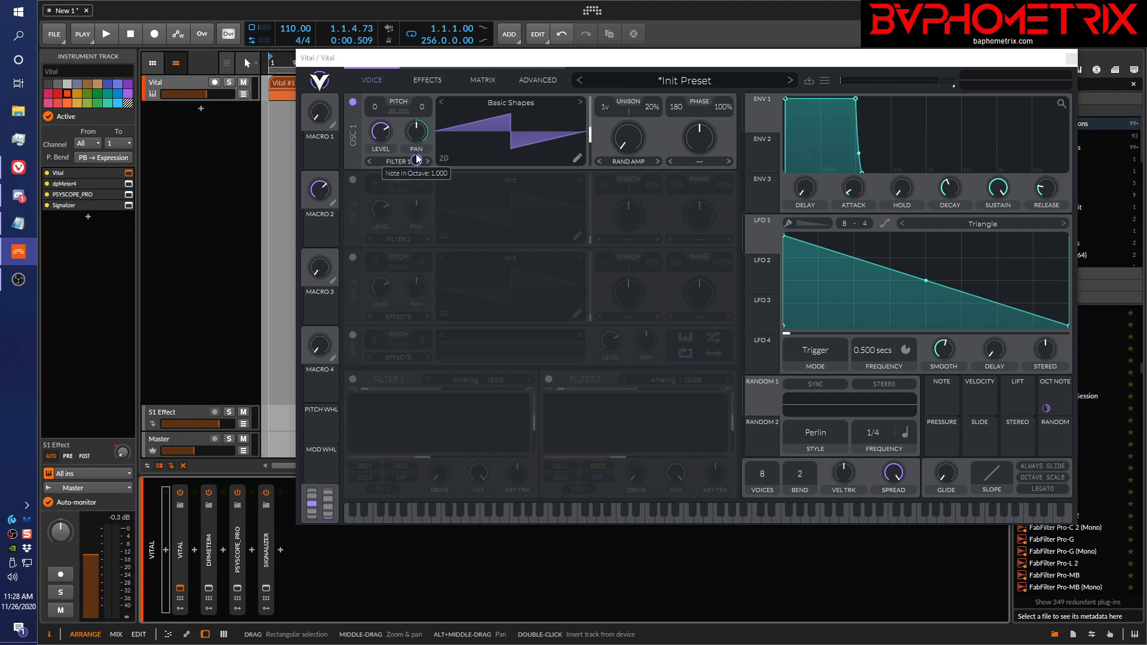
right_click(417, 159)
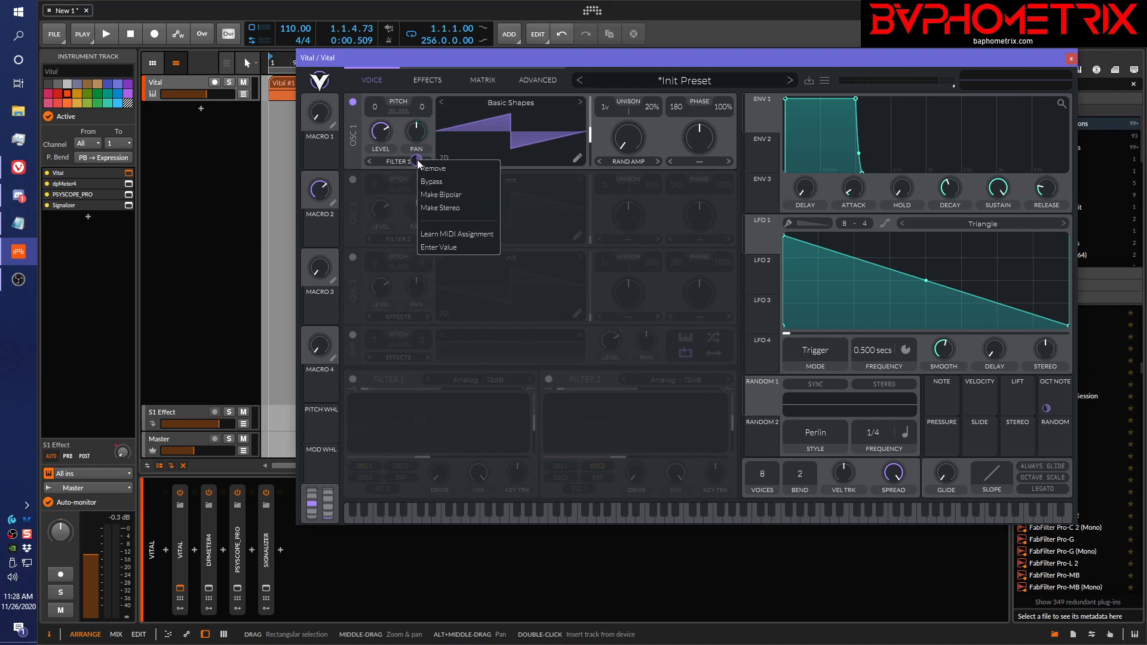
click(433, 195)
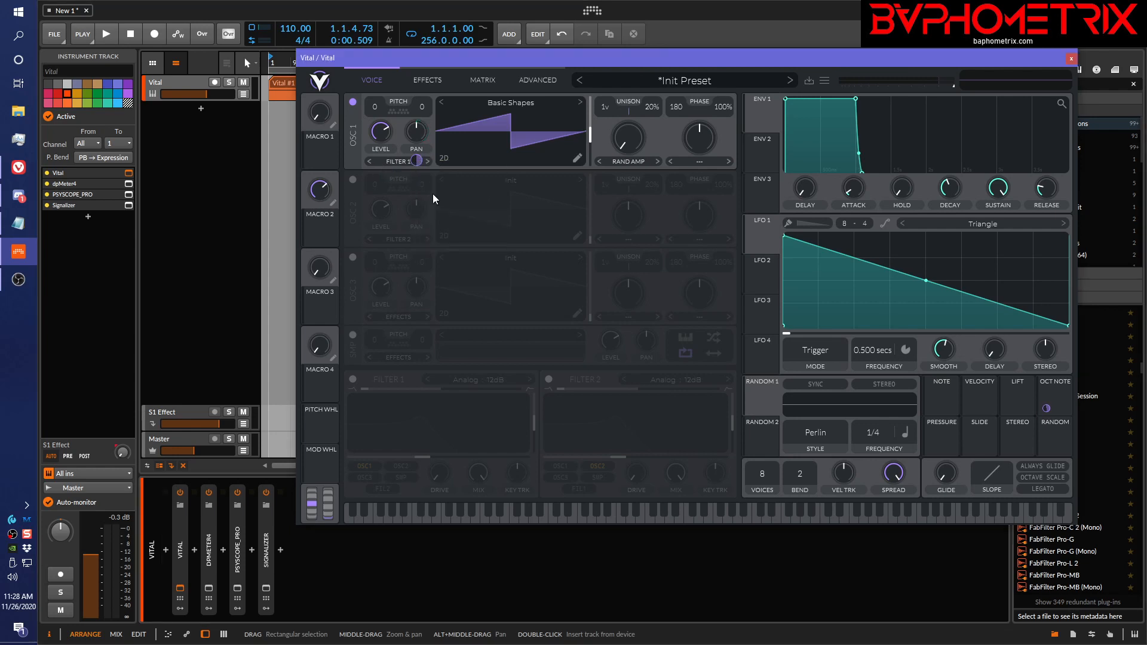
Step: Replace the Oct Note modulation on OSC 1's pan with the Stereo source, adjust its amount and make it bipolar
mouse_move(412, 160)
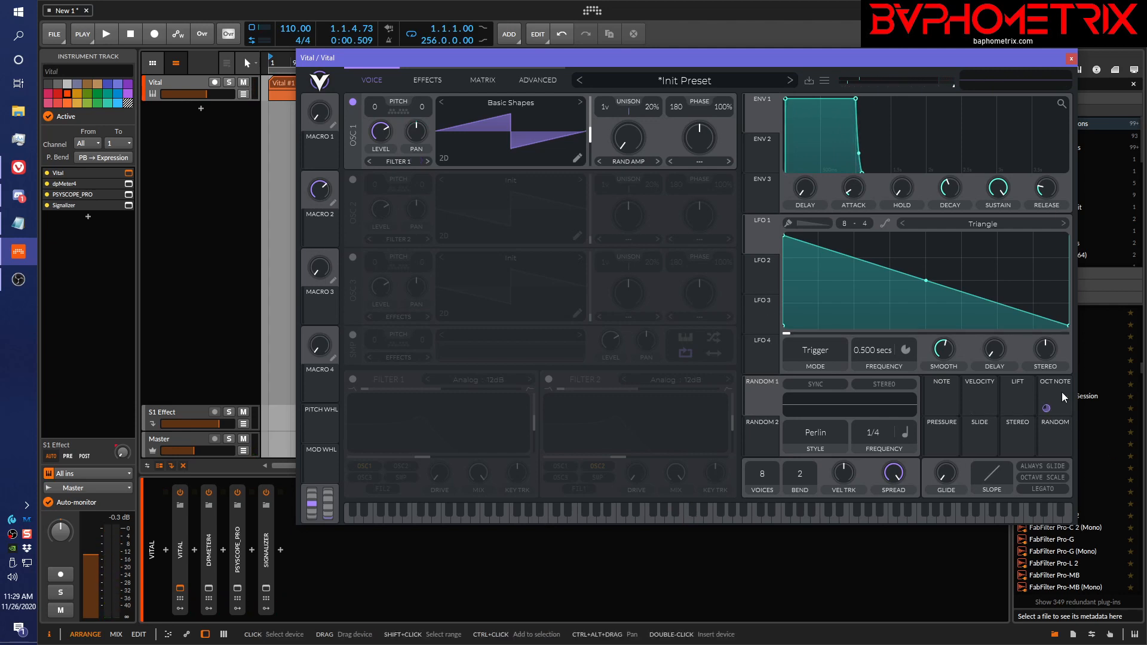
double_click(1049, 408)
drag(1013, 439, 417, 156)
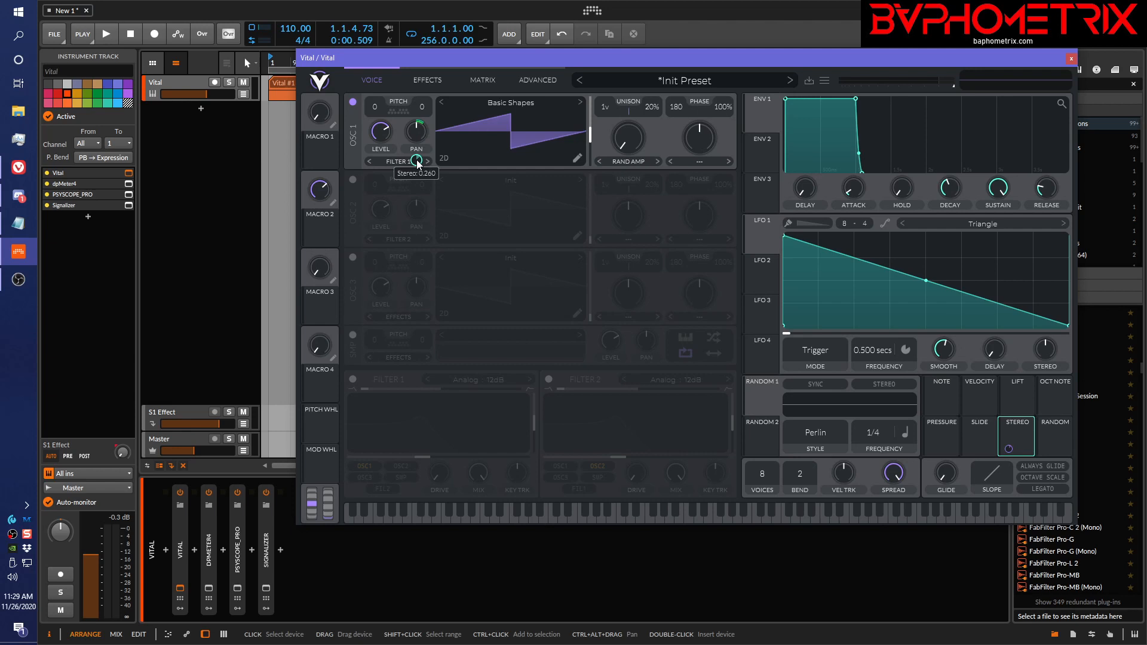
drag(417, 162, 417, 132)
right_click(420, 162)
click(430, 192)
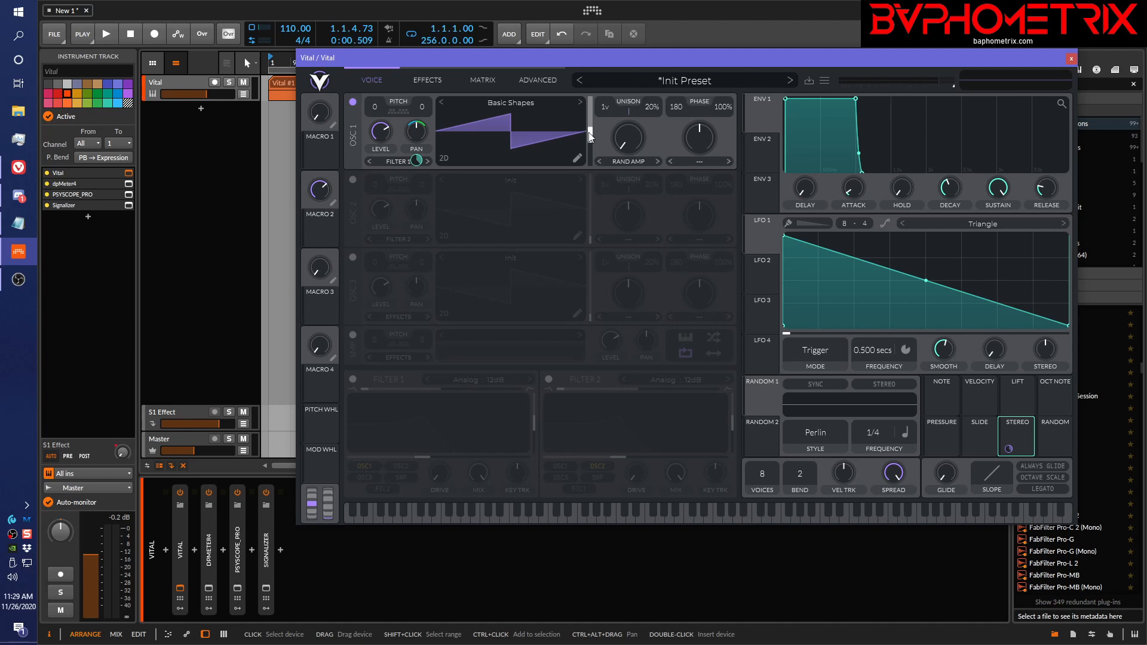
Step: Raise OSC 1's Rand Amp spectral morph amount and set its pan to -4%
drag(629, 143, 629, 129)
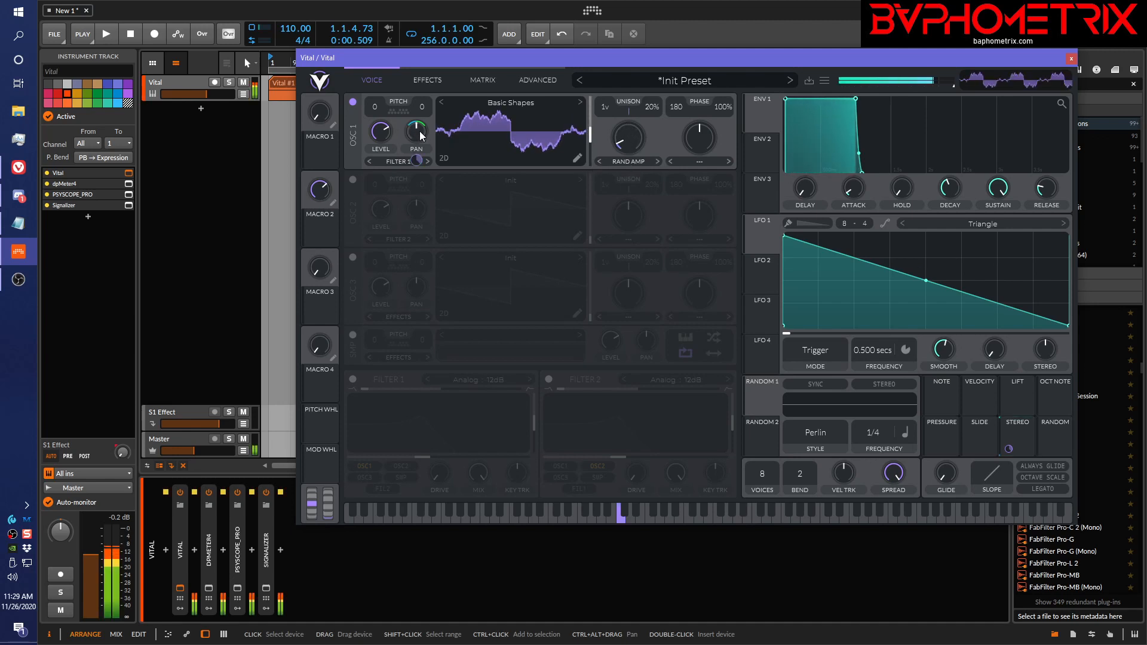
mouse_move(419, 131)
mouse_down()
mouse_move(421, 149)
mouse_move(414, 128)
mouse_up()
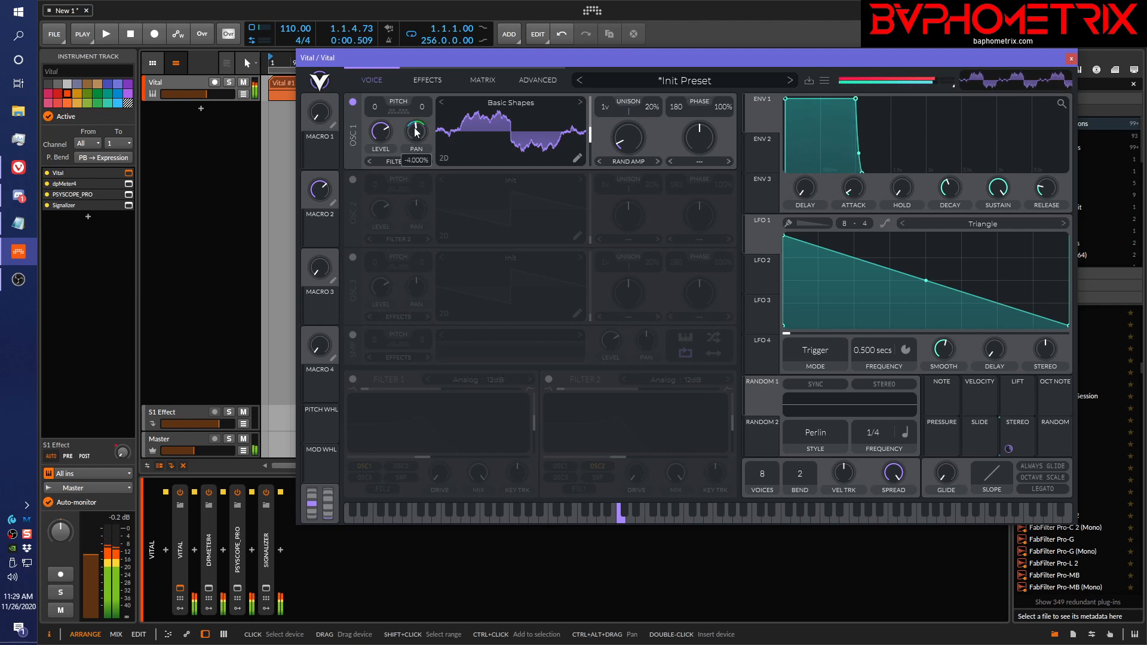
Step: Replace the Stereo modulation on OSC 1's pan with one on its Rand Amp spectral morph, and set the morph to 7%
drag(414, 127, 416, 127)
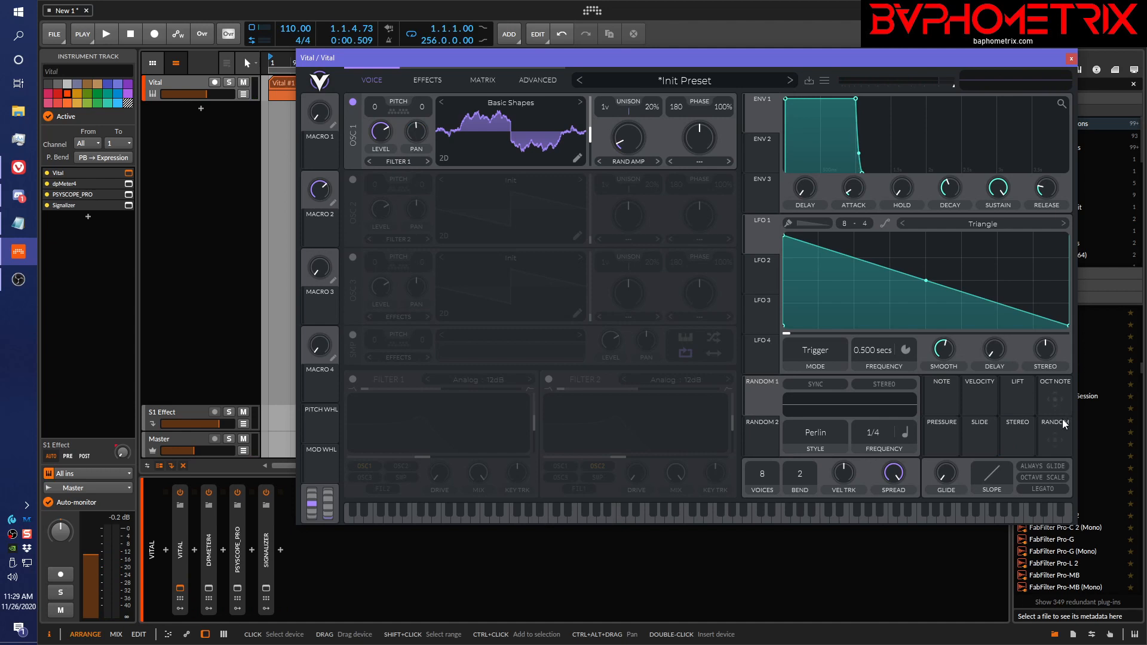
drag(1013, 429, 628, 177)
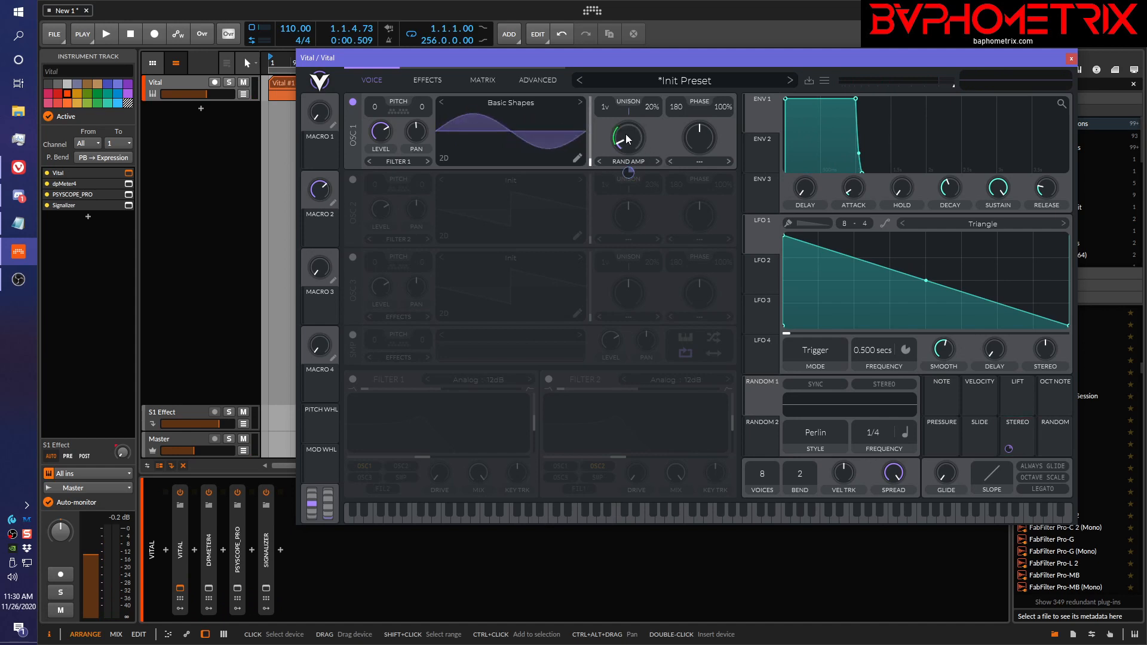
mouse_move(626, 135)
mouse_down()
mouse_move(625, 117)
mouse_move(619, 141)
mouse_up()
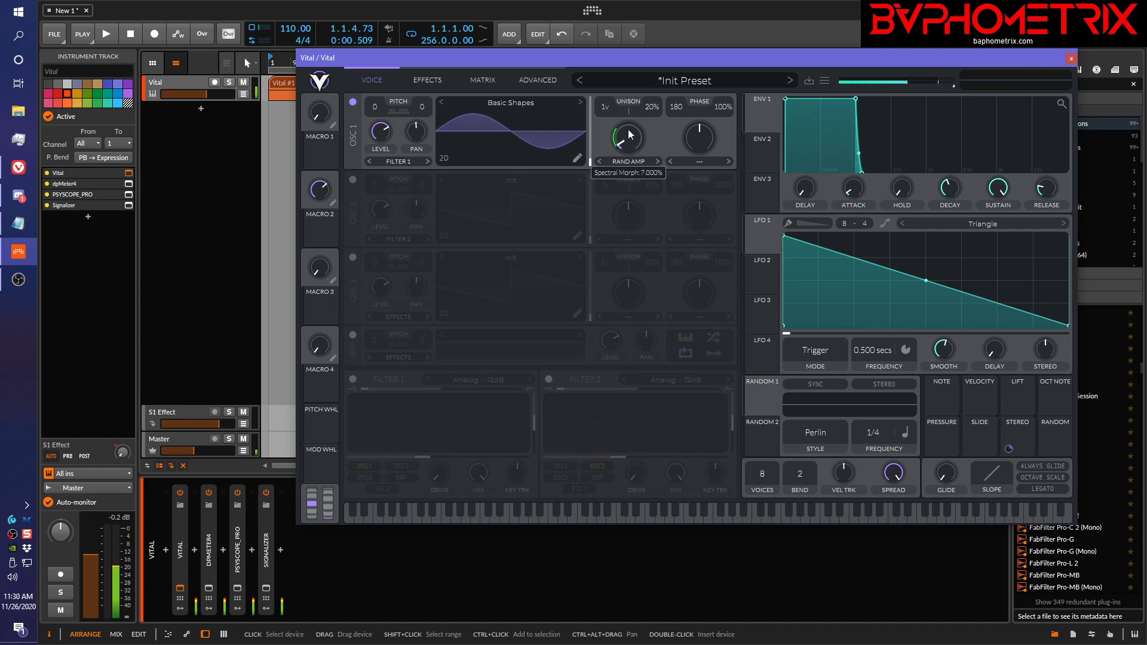
Step: Switch OSC 1's wavetable to Classic Blend and remove the Stereo modulation from its spectral morph
click(581, 102)
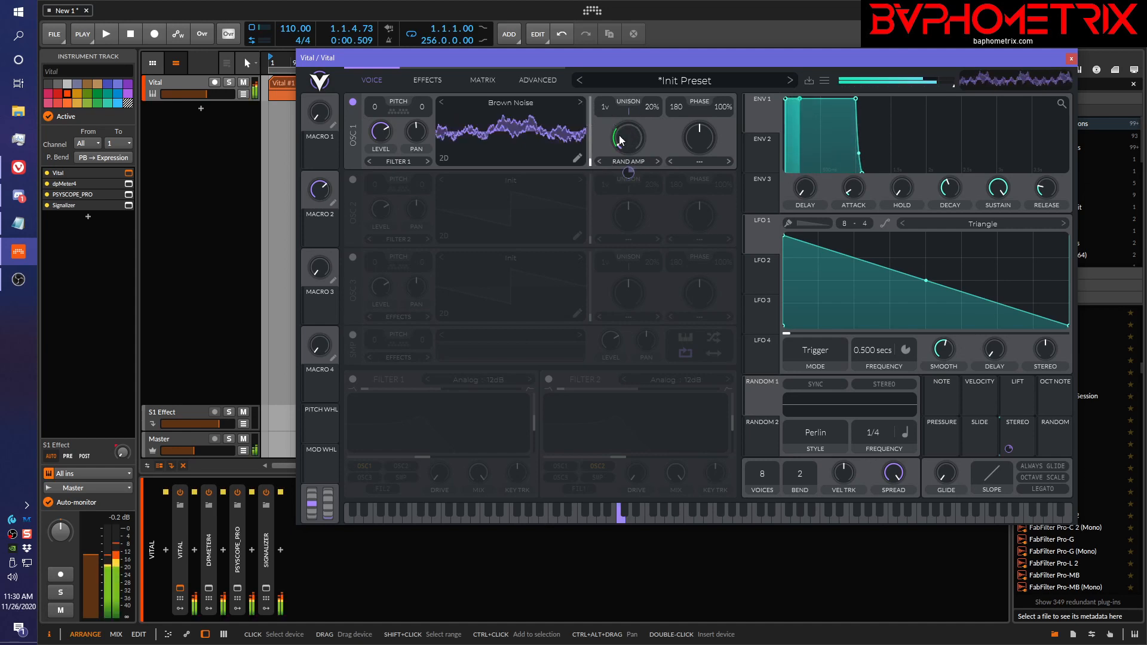
click(581, 103)
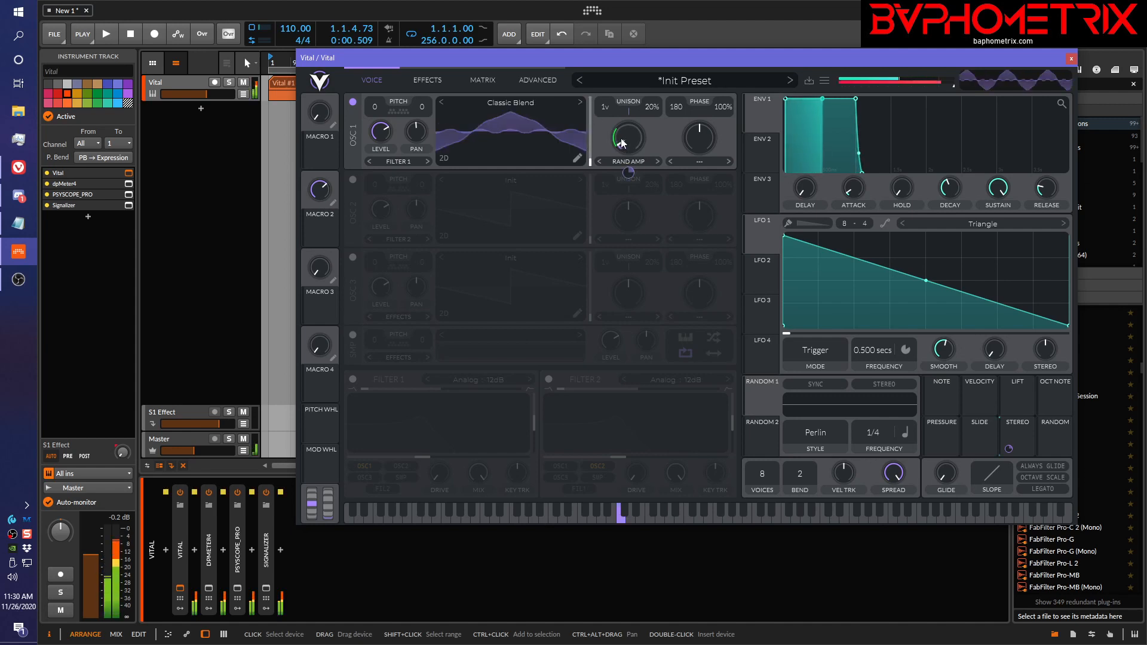
drag(621, 138, 629, 176)
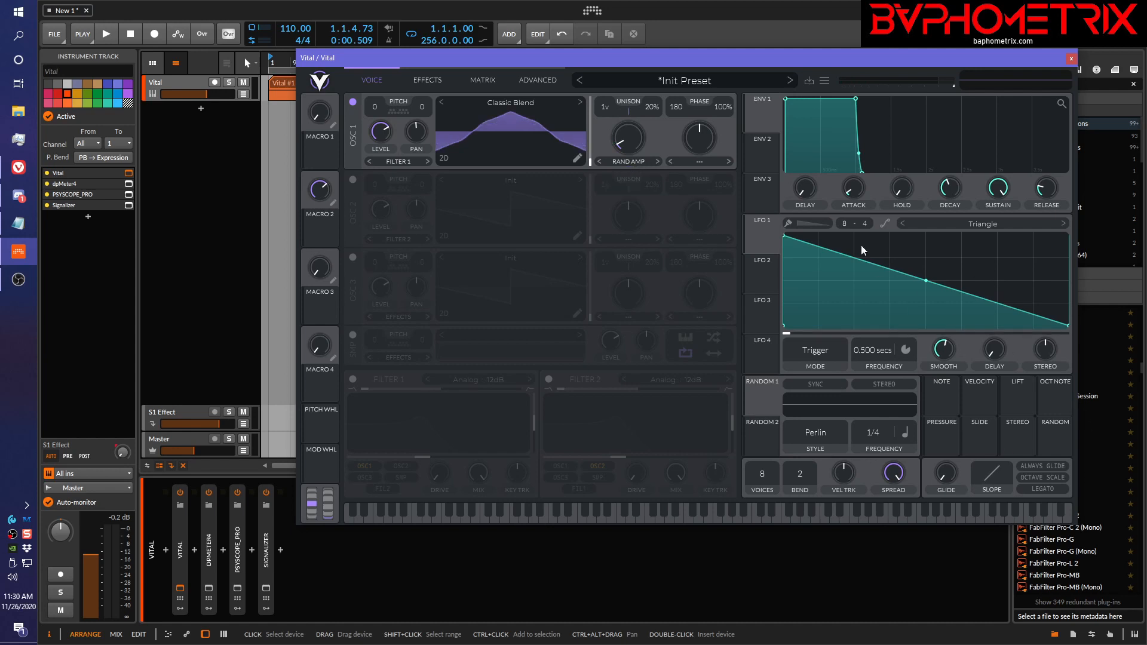
Step: Raise LFO 1's Stereo setting and modulate OSC 1's spectral morph with LFO 1, adjusting the amount
drag(1037, 349, 1050, 288)
drag(763, 245, 628, 251)
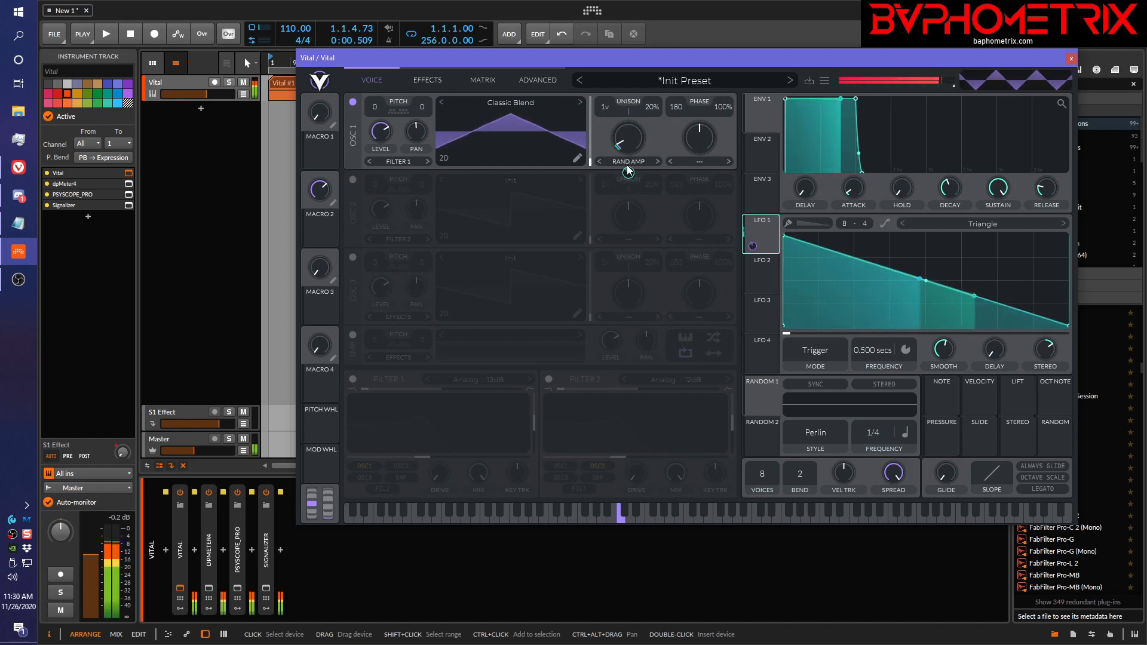
drag(628, 172, 628, 158)
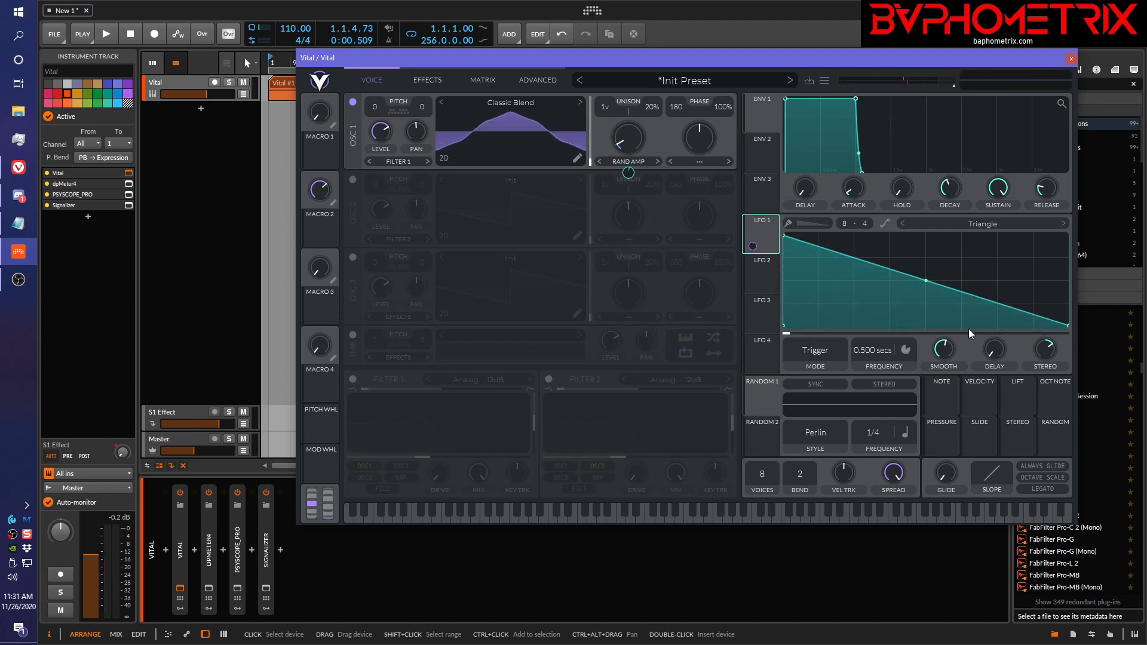
Step: Replace the LFO 1 modulation on OSC 1's spectral morph with the Random source and review the style options of Random 1 and Random 2
mouse_move(755, 250)
drag(1058, 439, 625, 160)
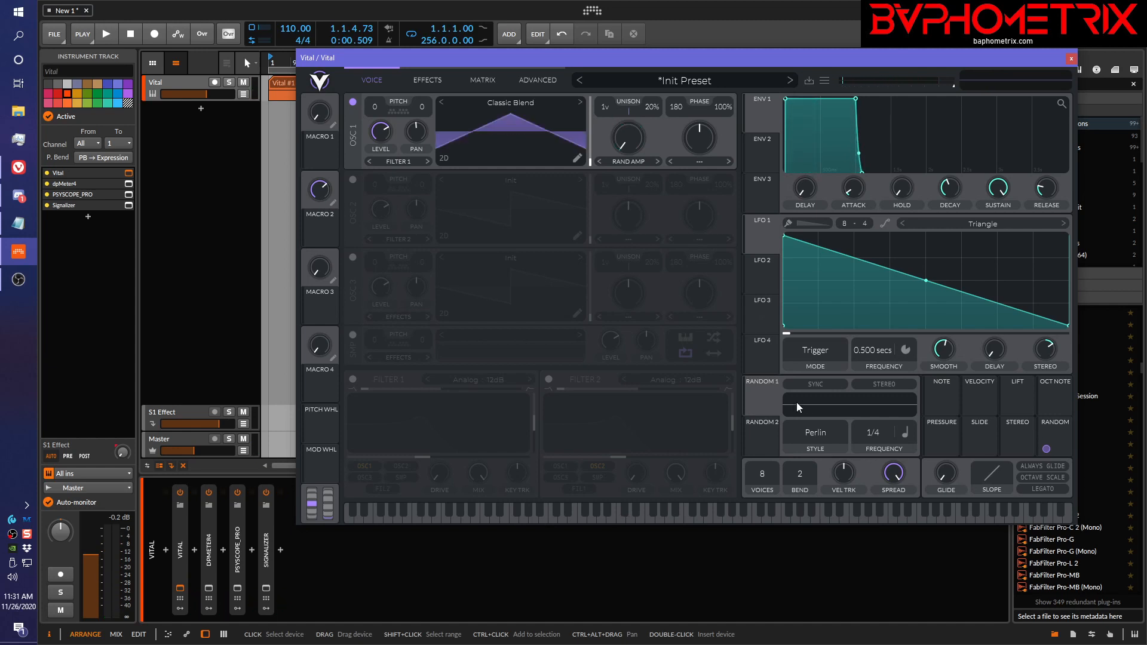
click(815, 432)
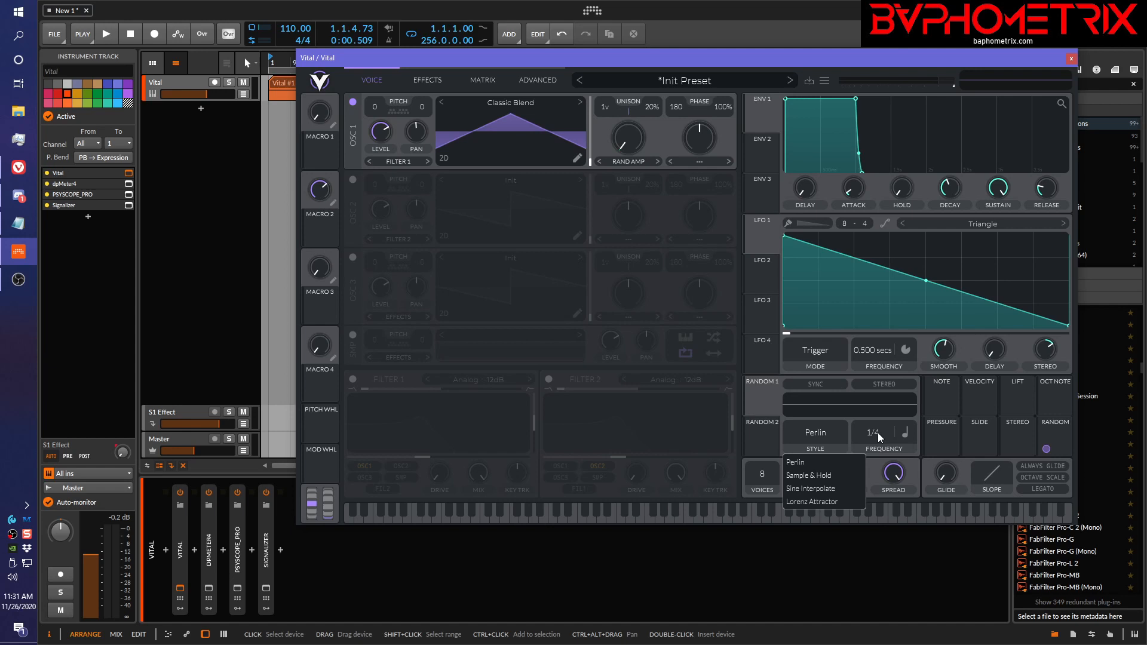
click(776, 443)
click(787, 450)
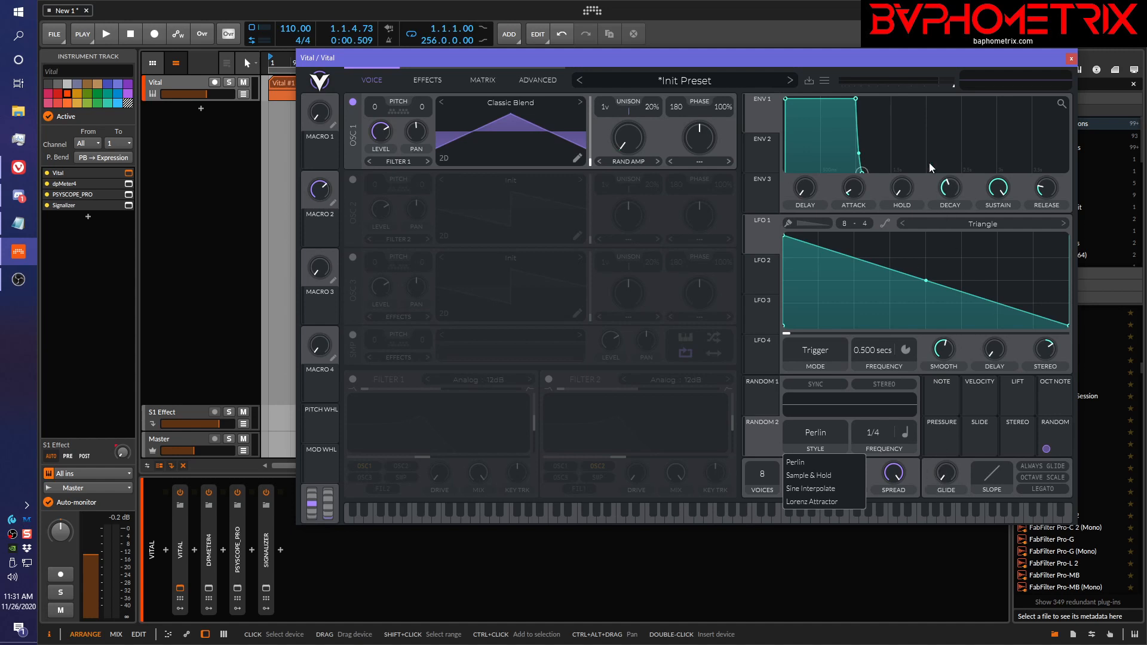
click(988, 167)
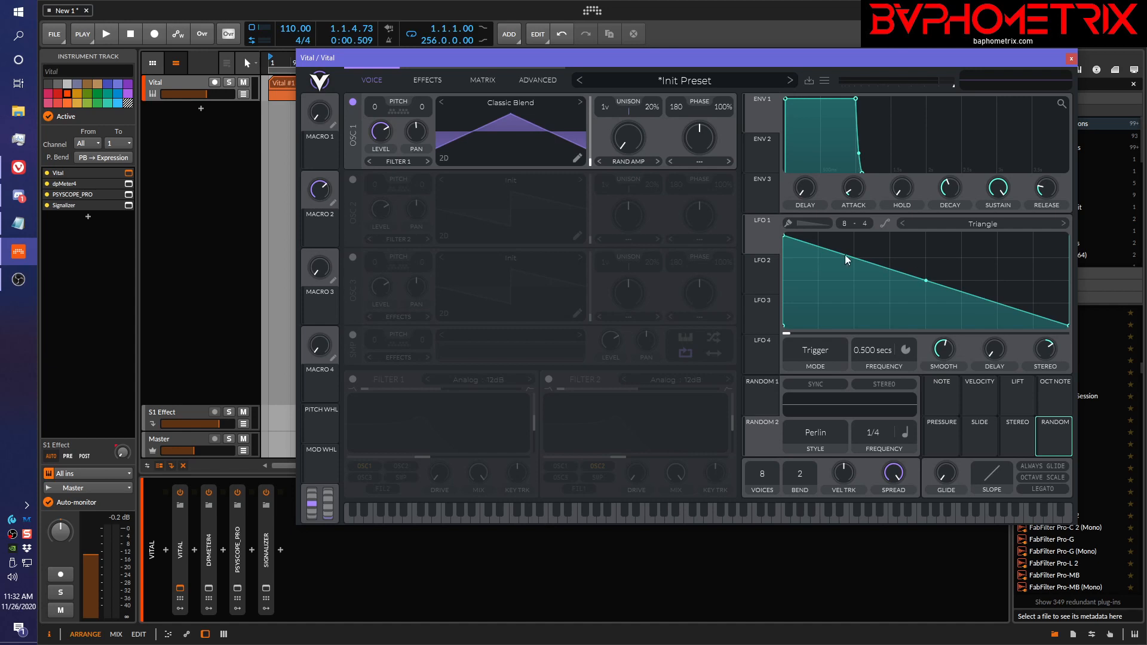
Step: Restore LFO 1 to a centred triangle shape and use it to modulate OSC 1's wave frame
drag(785, 236, 924, 222)
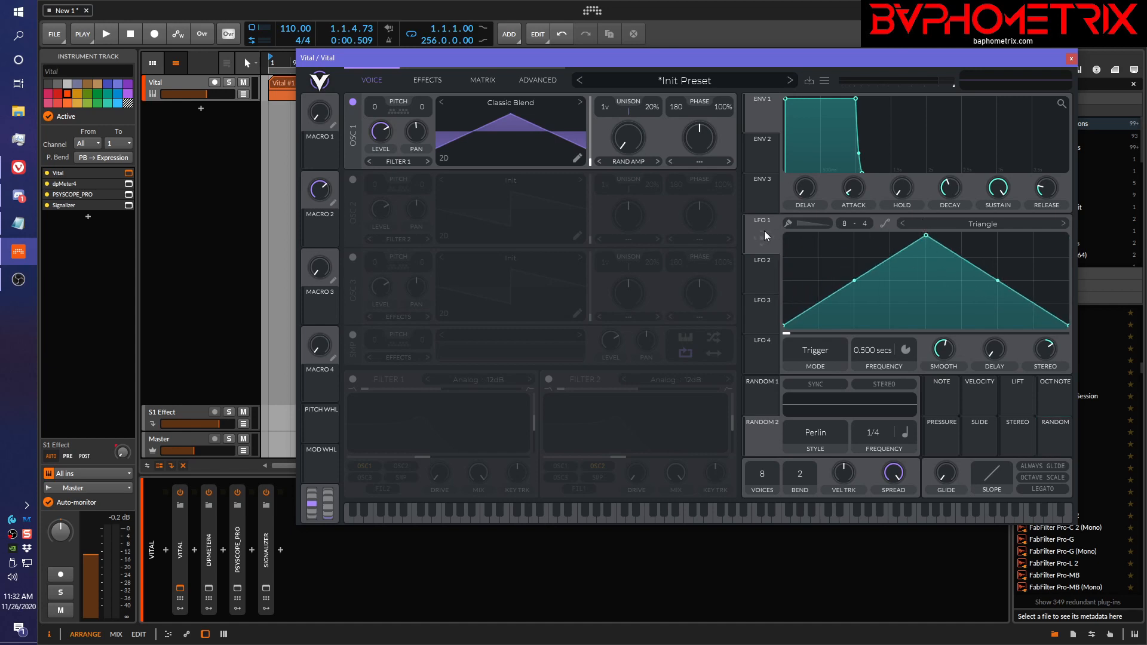
drag(761, 238, 586, 141)
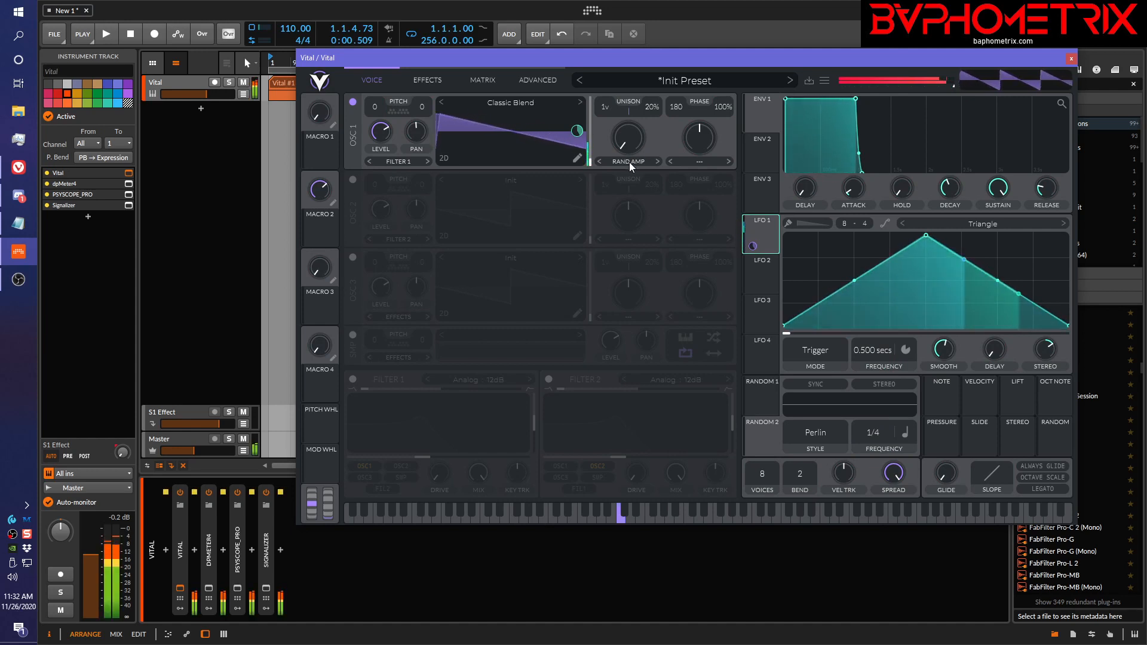
Step: Try a morph value of -2.700 on the LFO 1 to Osc 1 Wave Frame modulation in the matrix, and reset it
click(482, 81)
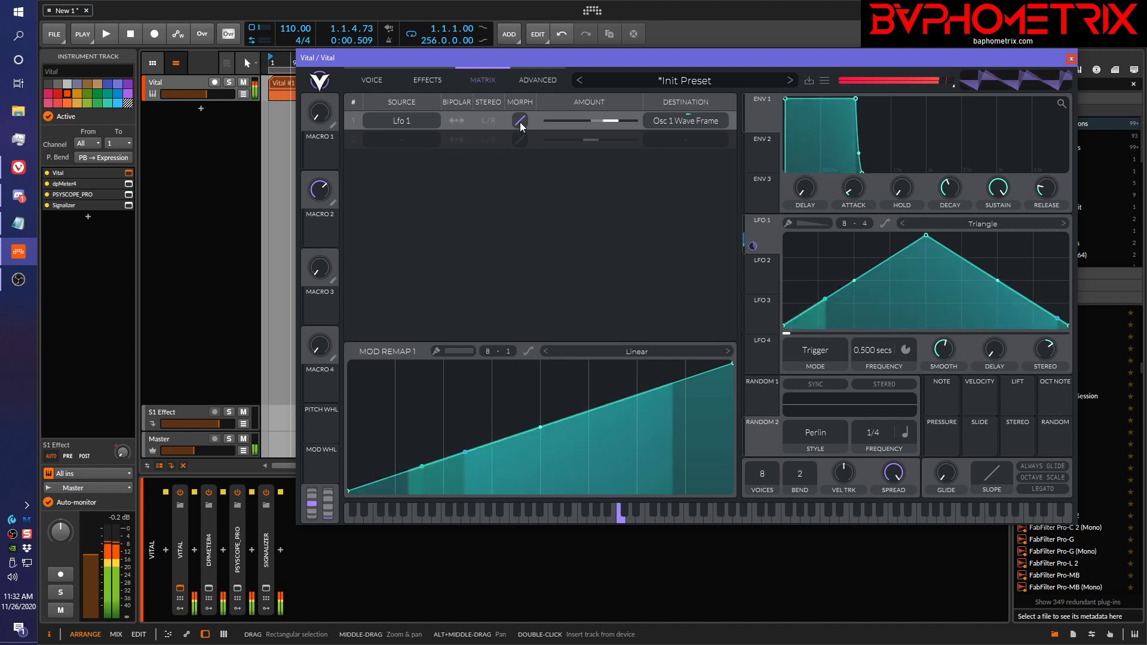
mouse_move(517, 127)
mouse_down()
mouse_move(524, 160)
mouse_move(518, 95)
mouse_move(524, 141)
mouse_up()
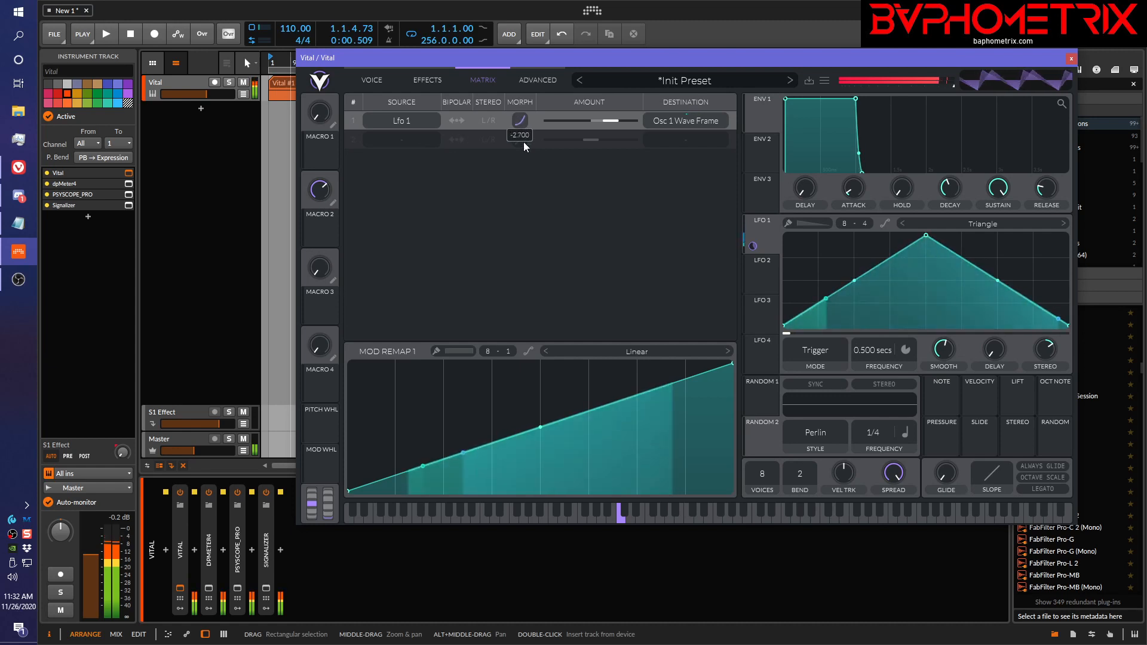
double_click(522, 119)
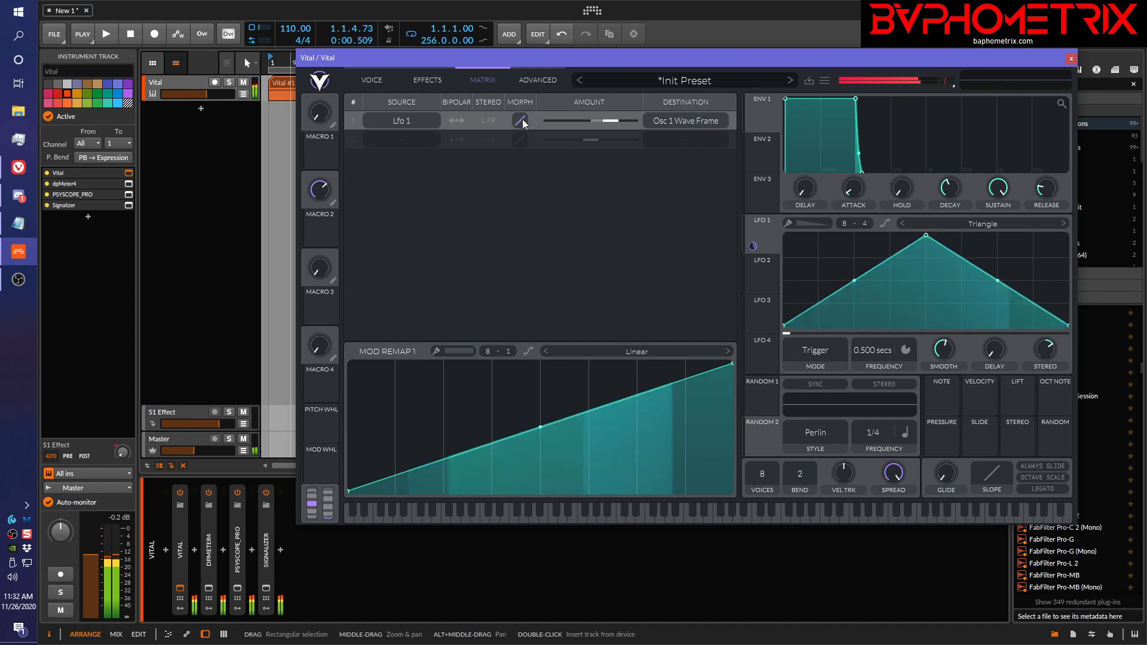
mouse_move(523, 120)
mouse_down()
mouse_move(526, 140)
mouse_move(525, 121)
mouse_up()
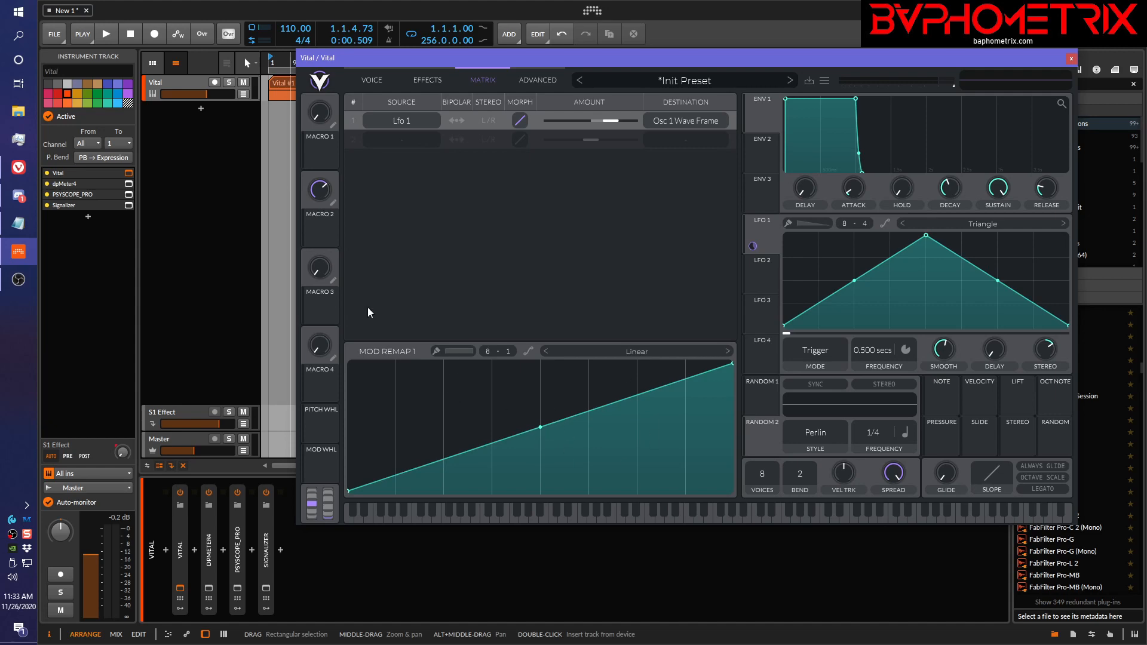
Step: Switch to the Vivaldi browser to show the YouTube results for "databroth vital", and return to Bitwig
click(22, 175)
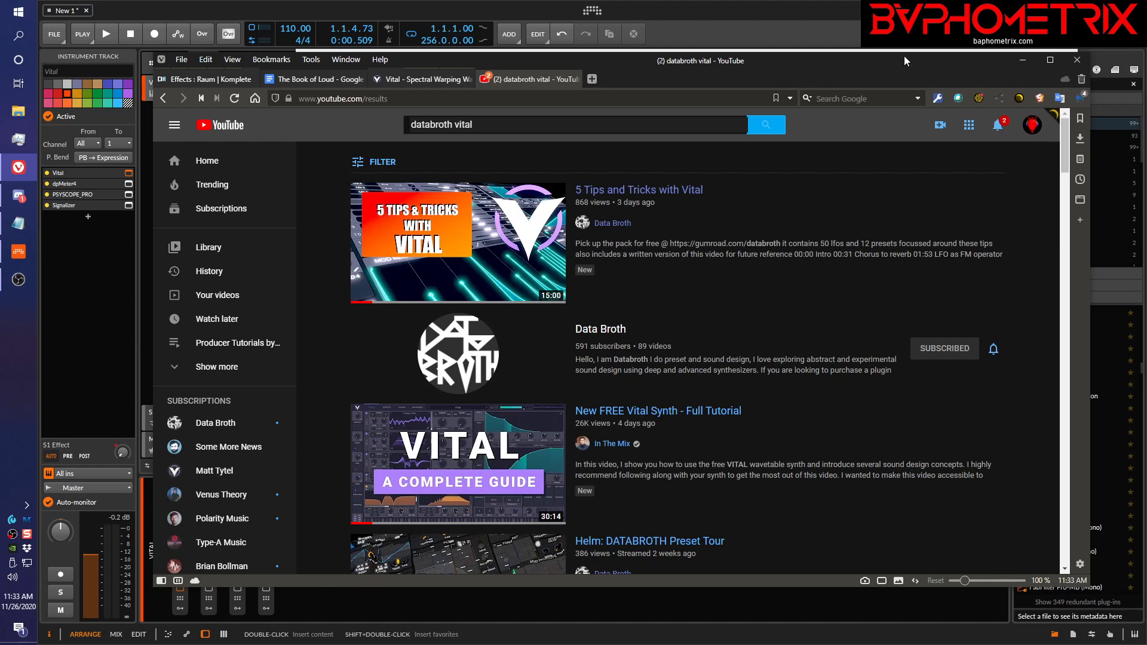
key(alt+Tab)
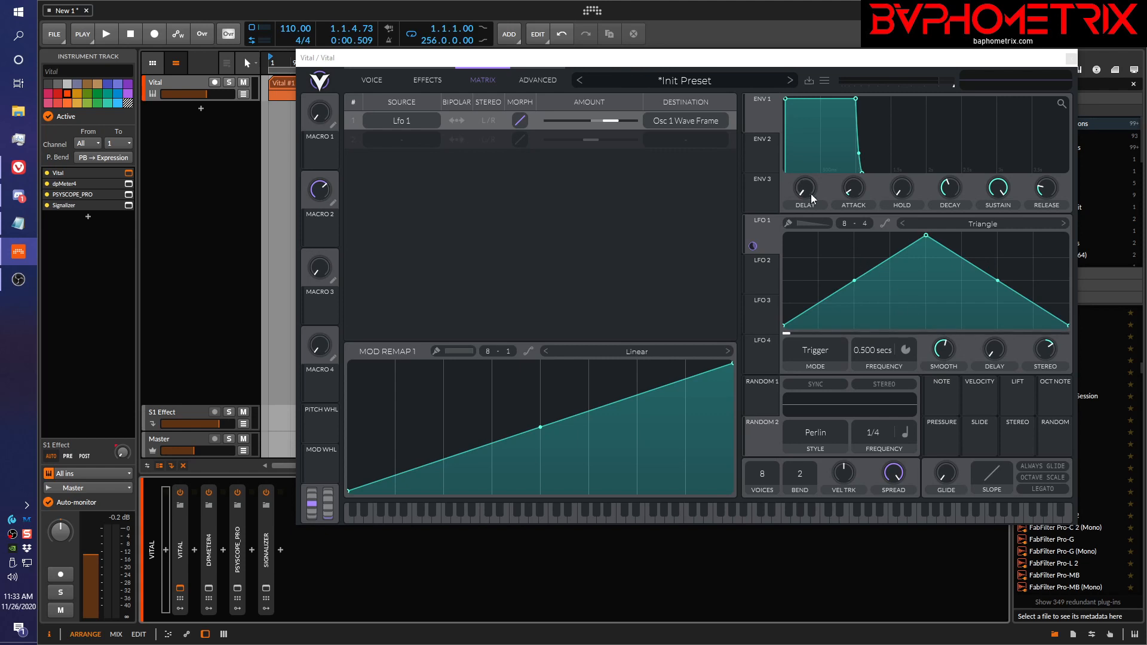
Step: Modulate both the morph power and the amount of the first matrix modulation with LFO 1
click(764, 241)
drag(762, 237, 516, 125)
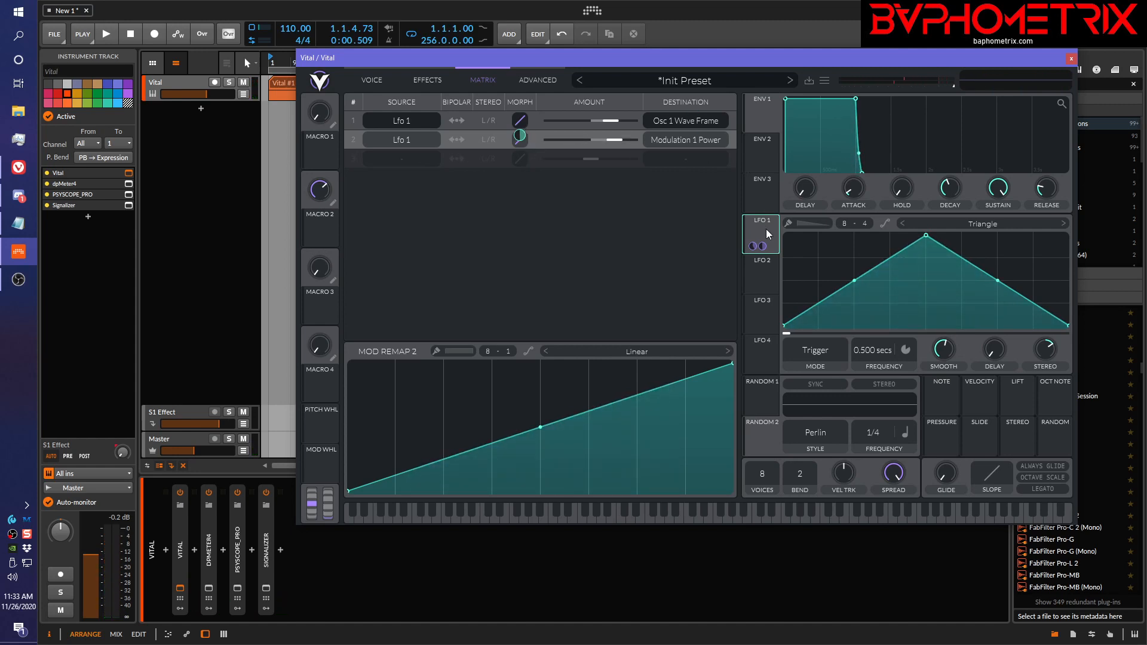
drag(763, 230, 592, 144)
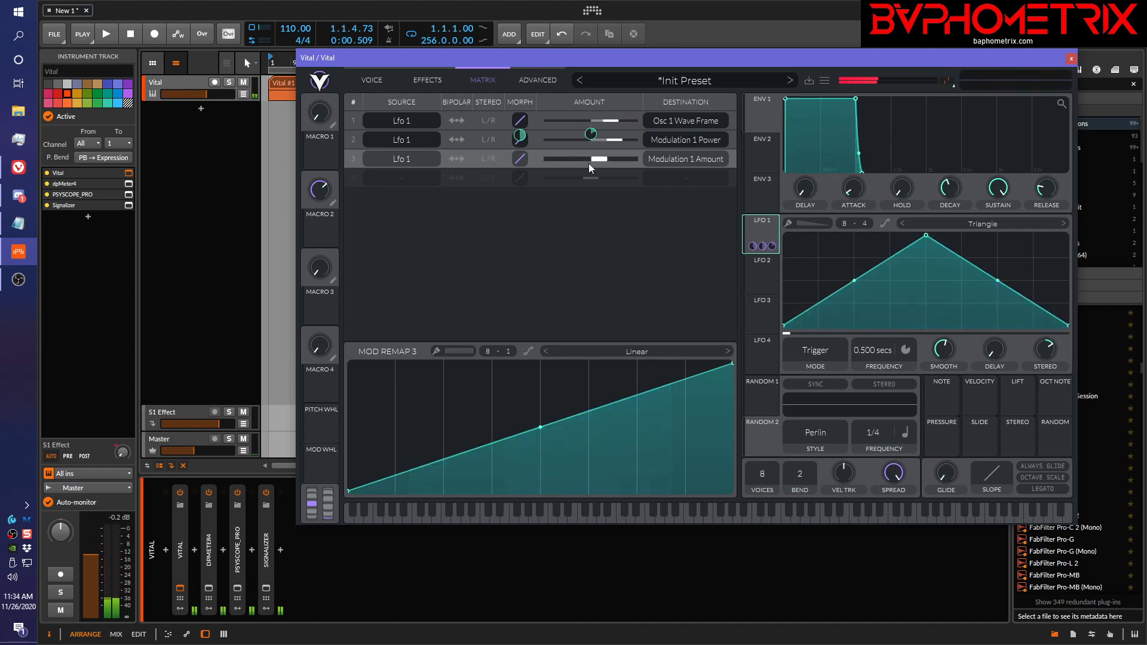
mouse_move(593, 138)
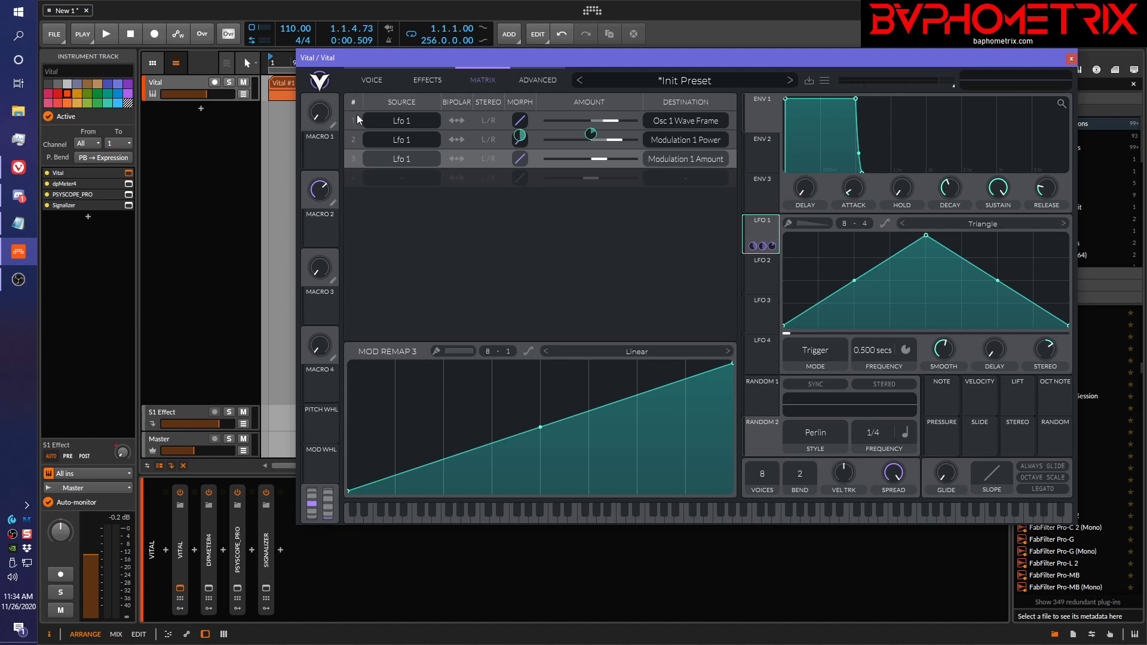
Step: Initialize the preset and enable the Compressor as the only active effect
click(432, 82)
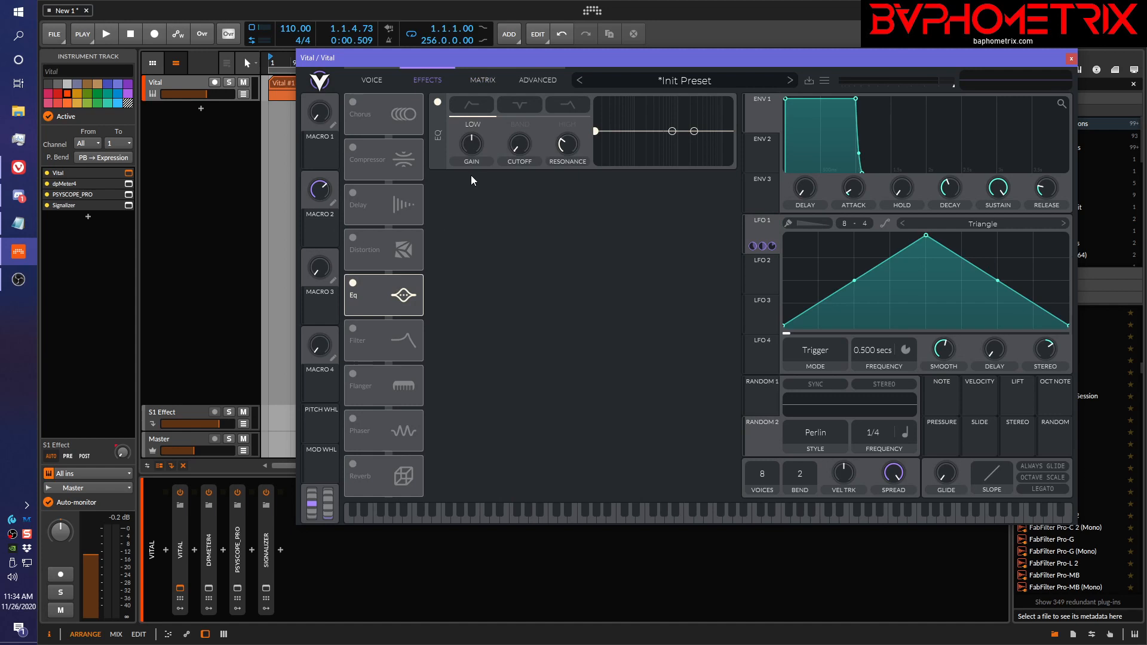
click(353, 146)
click(355, 285)
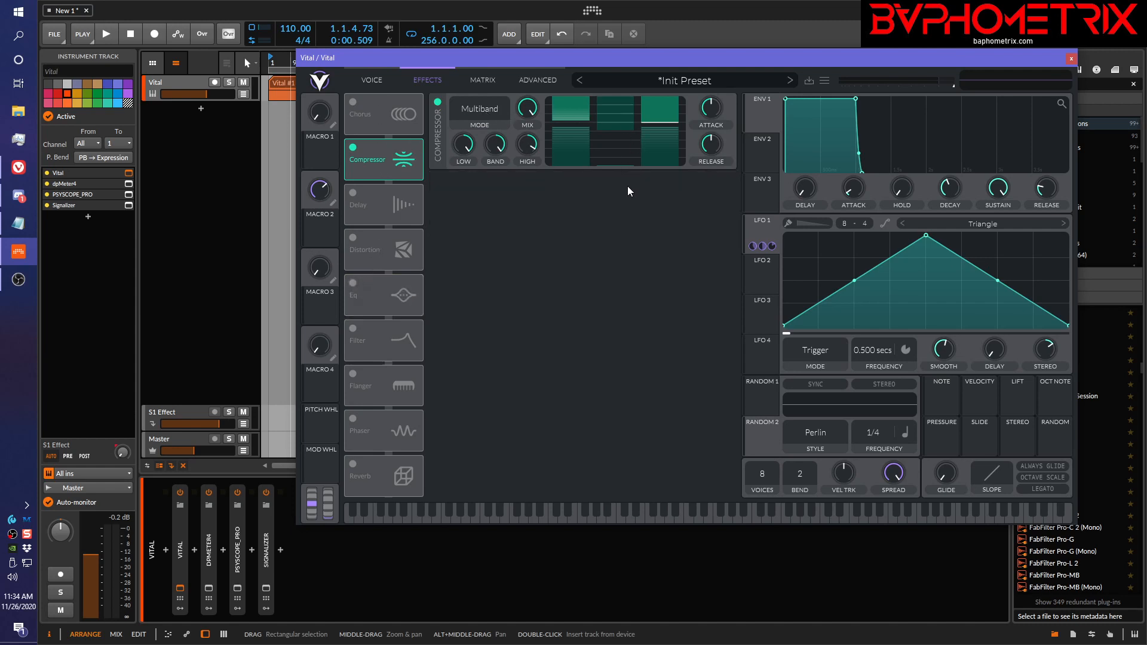
click(704, 80)
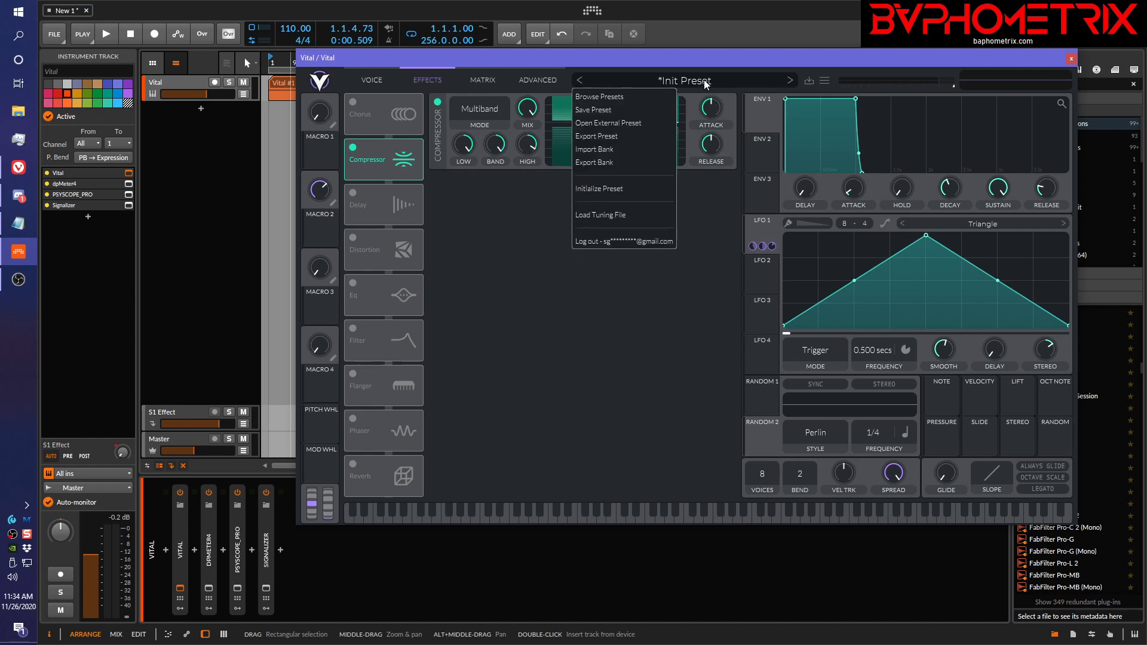
click(612, 190)
click(356, 151)
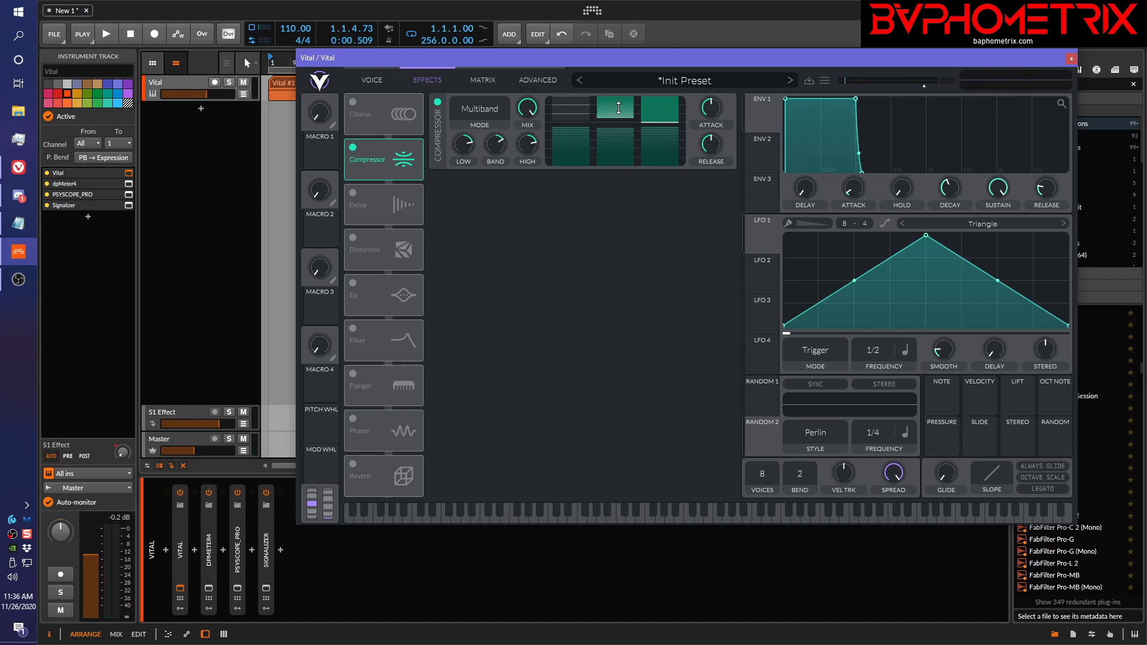
Step: Raise the multiband compressor's upper thresholds to the top in all three bands, and adjust the middle band's lower threshold and gain
mouse_move(618, 107)
mouse_down()
mouse_move(621, 143)
mouse_move(619, 114)
mouse_up()
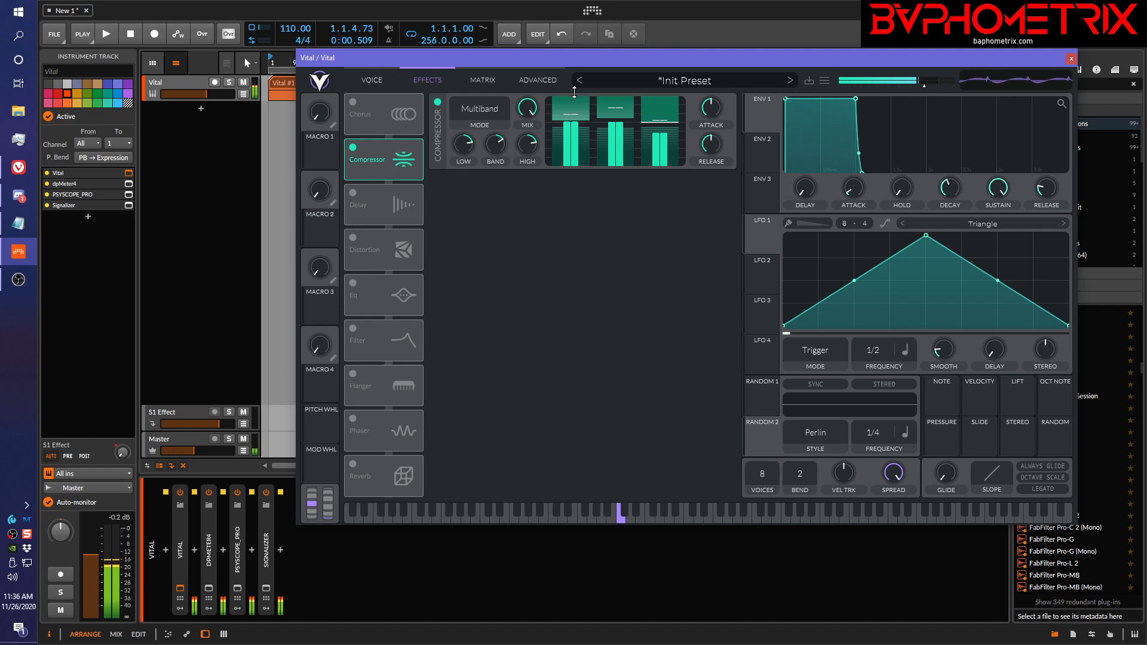
mouse_move(575, 109)
mouse_down()
mouse_move(579, 88)
mouse_move(576, 104)
mouse_up()
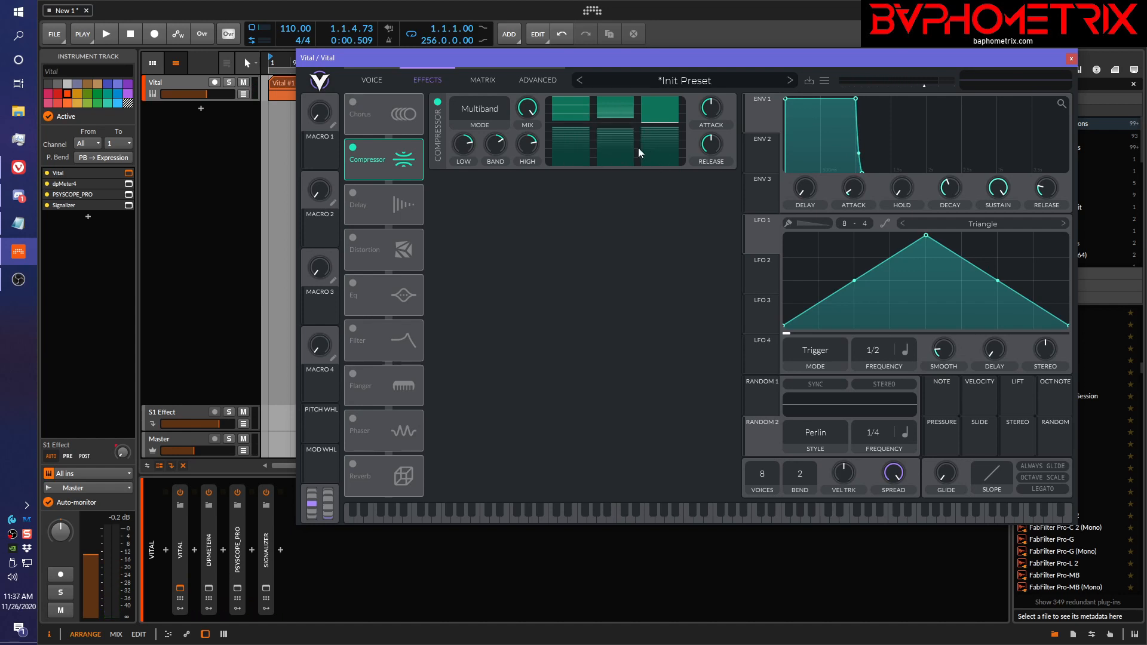
drag(625, 118, 626, 73)
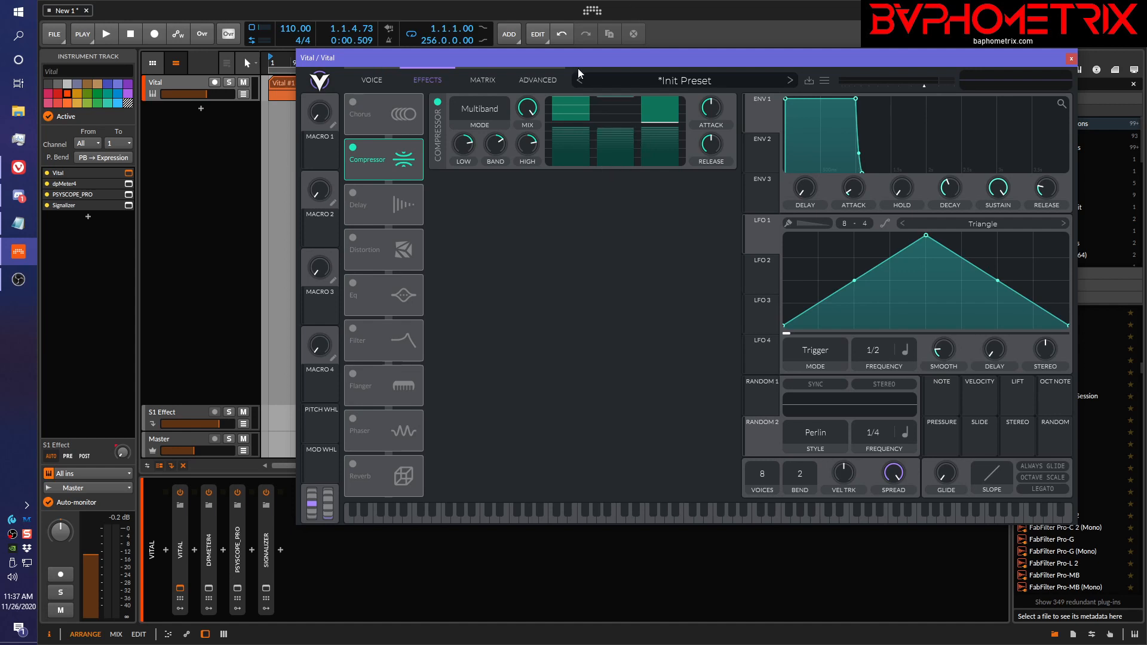
drag(576, 119, 593, 7)
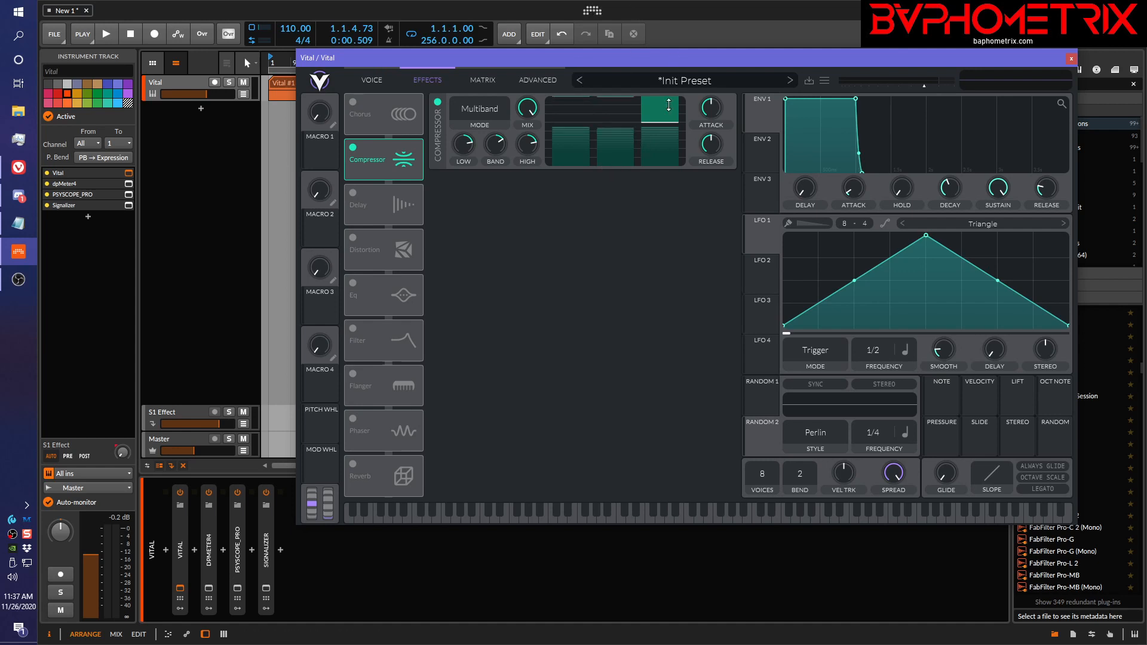
drag(668, 121, 673, 81)
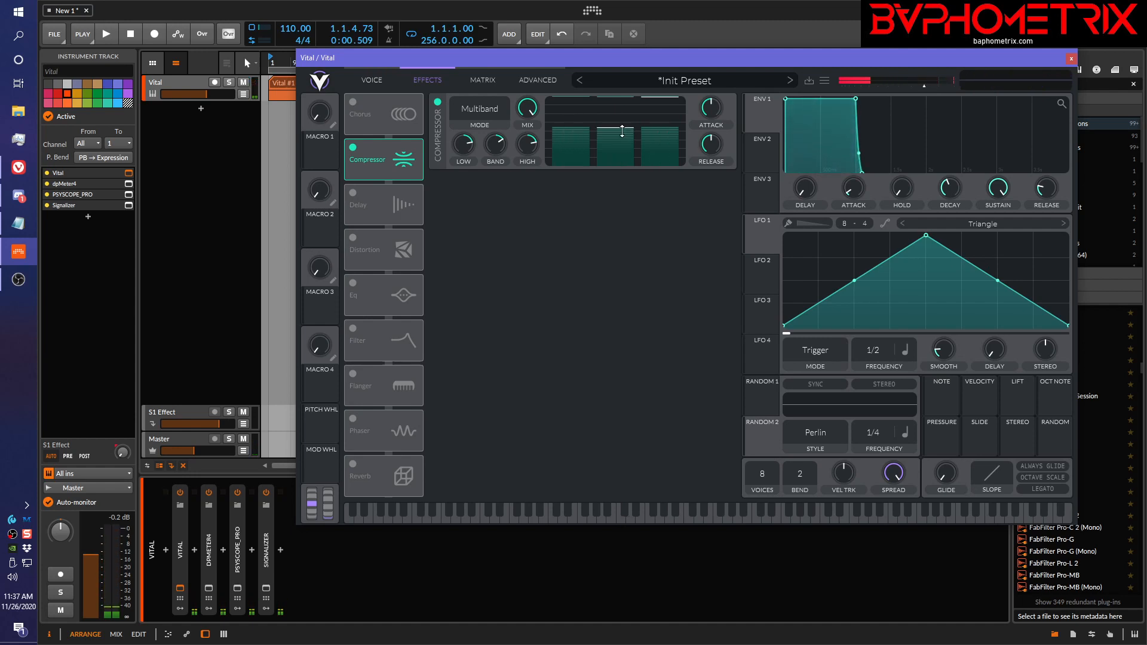
mouse_move(622, 137)
mouse_down()
mouse_move(625, 96)
mouse_move(625, 147)
mouse_move(624, 128)
mouse_up()
mouse_move(496, 148)
mouse_down()
mouse_move(489, 185)
mouse_move(502, 131)
mouse_move(498, 141)
mouse_up()
Step: Lower OSC 1's level to 0.066, checking the Compressor settings in between
click(372, 80)
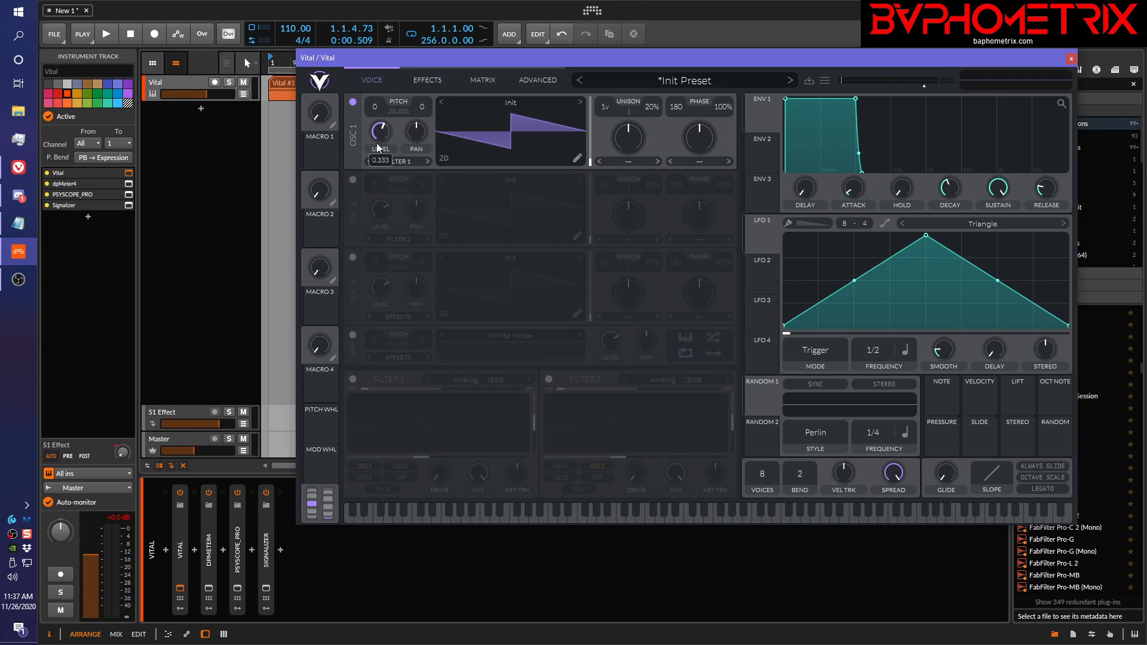
click(436, 78)
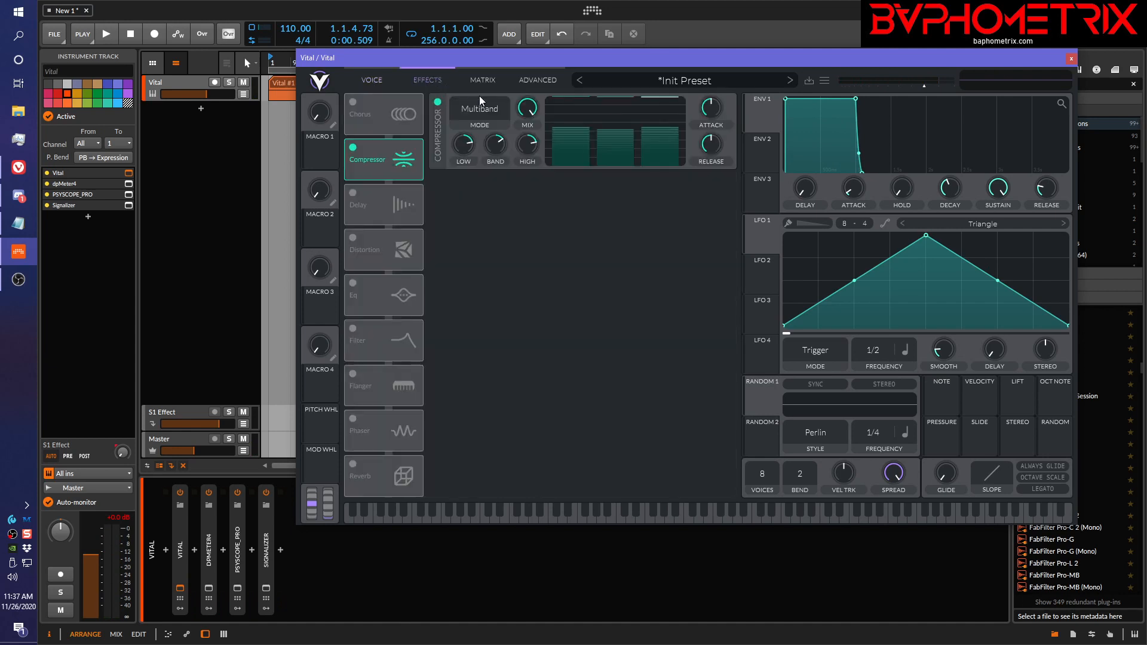
click(379, 80)
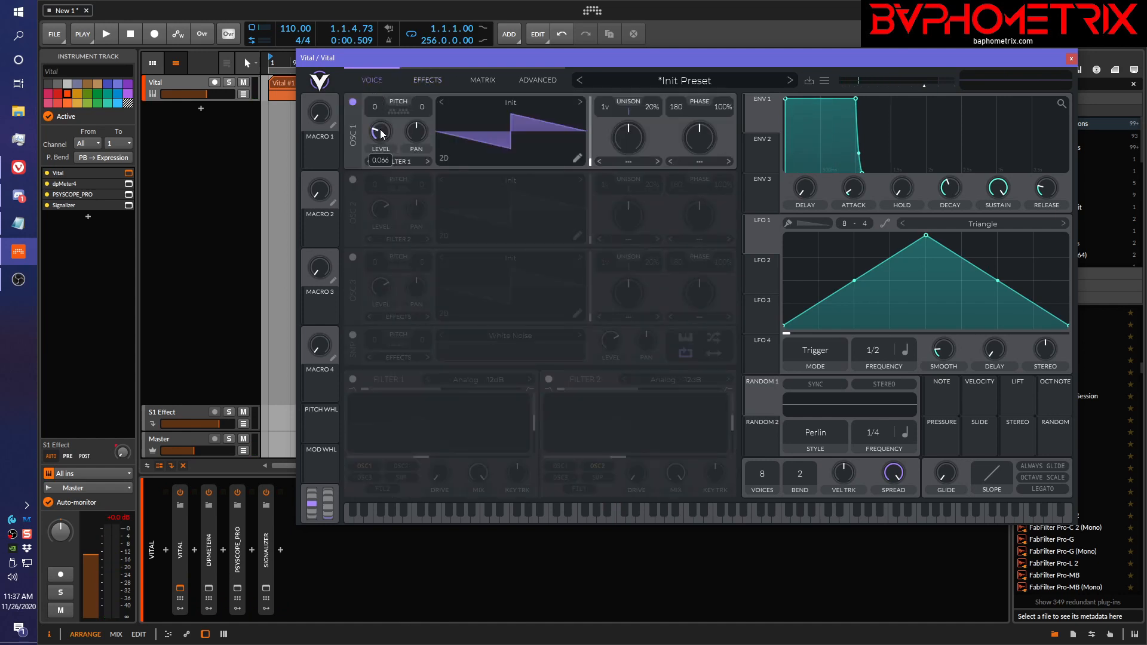
Step: In the multiband compressor, adjust the middle band's lower threshold and ratio, and lower the high band's thresholds
click(422, 80)
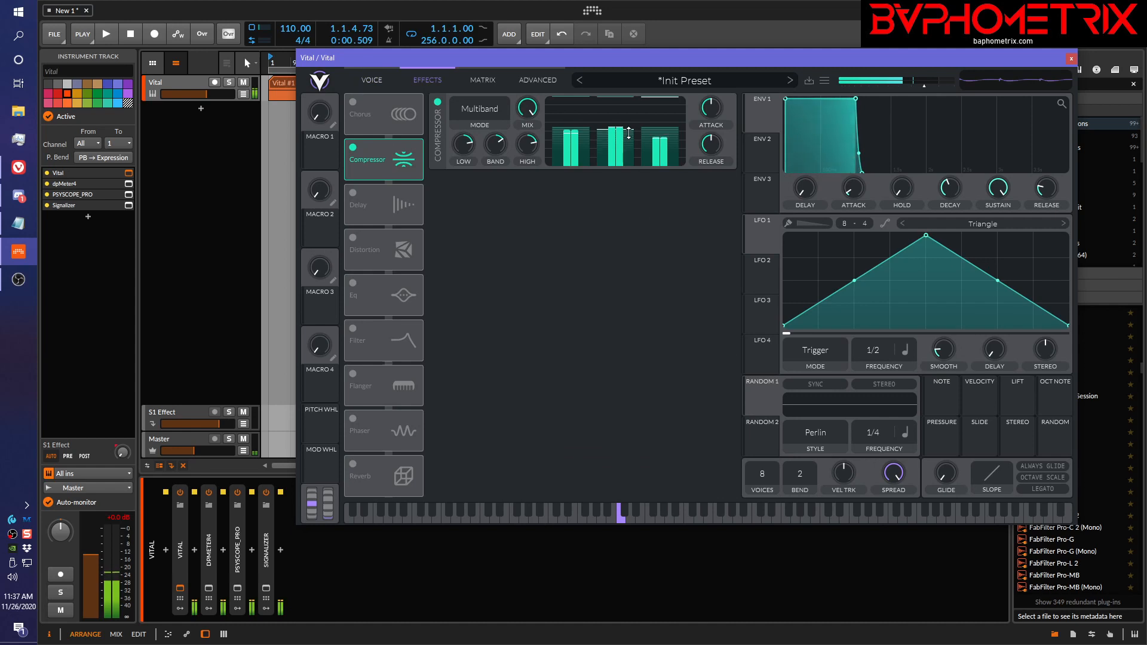
mouse_move(628, 131)
mouse_down()
mouse_move(627, 109)
mouse_move(625, 149)
mouse_move(633, 109)
mouse_up()
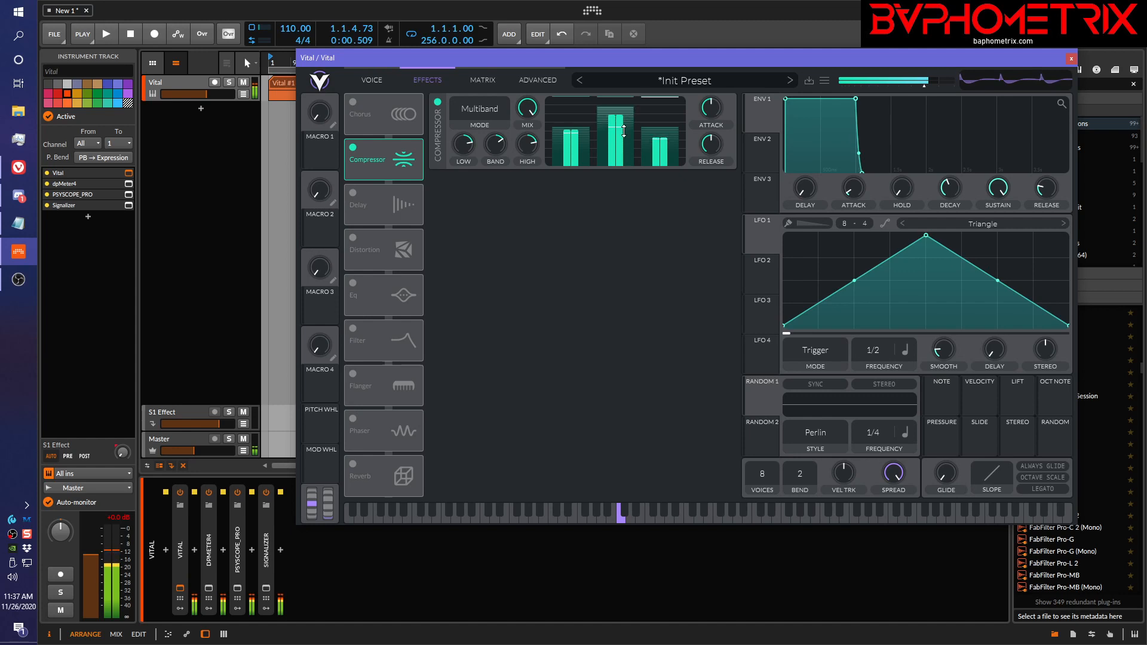
drag(626, 118, 626, 207)
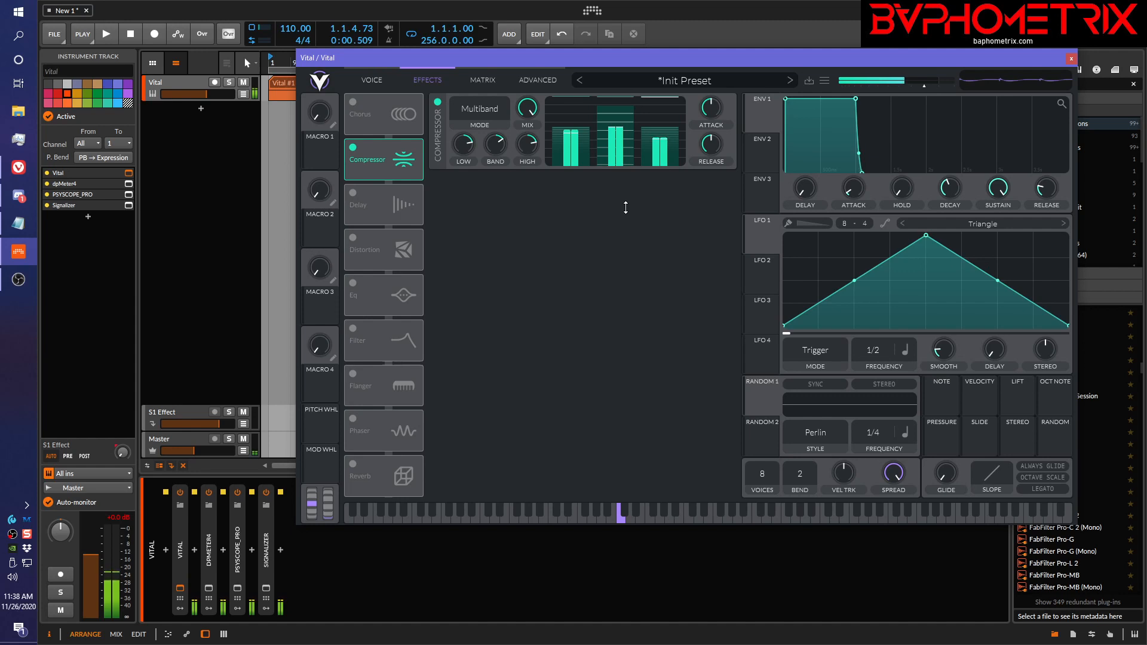
drag(626, 207, 623, 274)
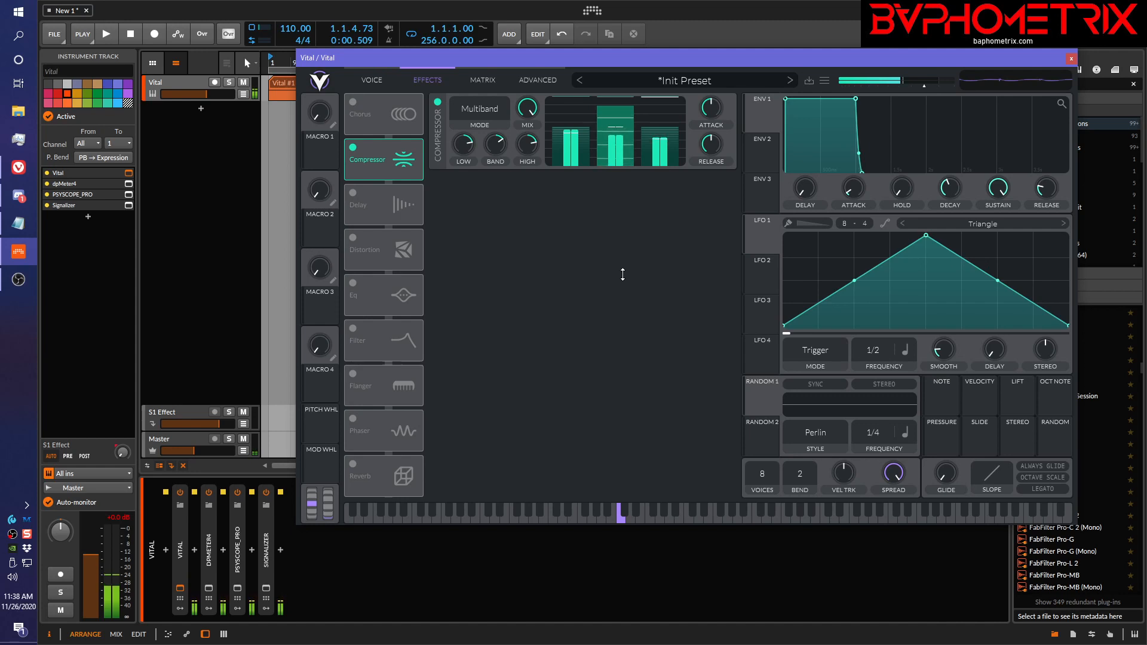
drag(623, 274, 623, 321)
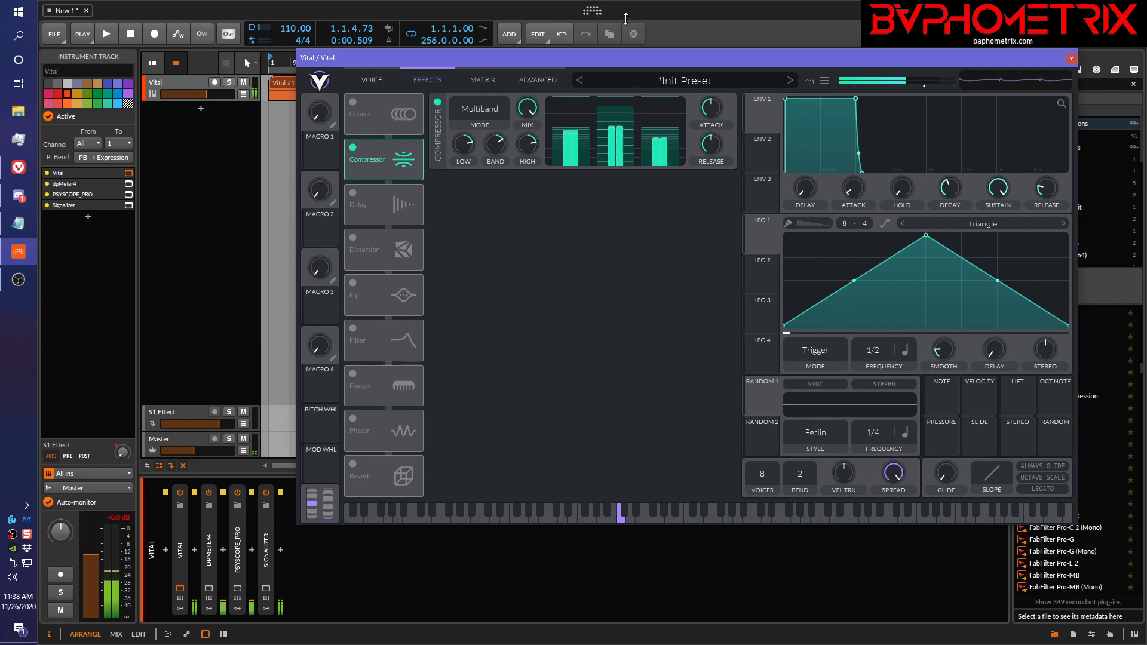
drag(633, 142, 674, 94)
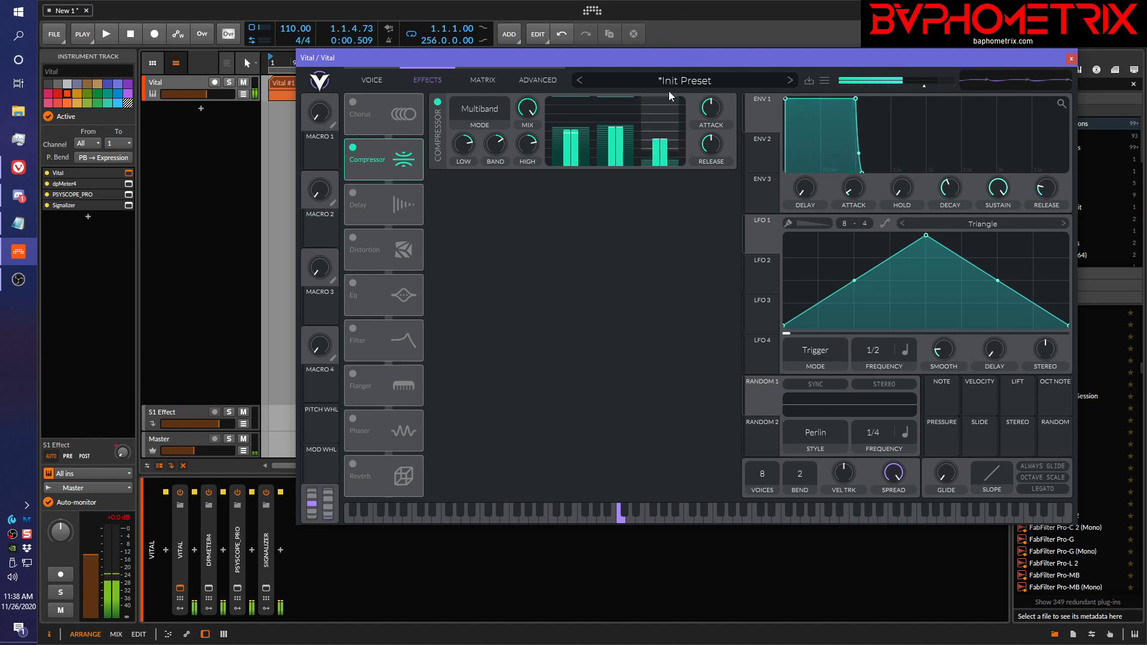
drag(669, 119, 663, 144)
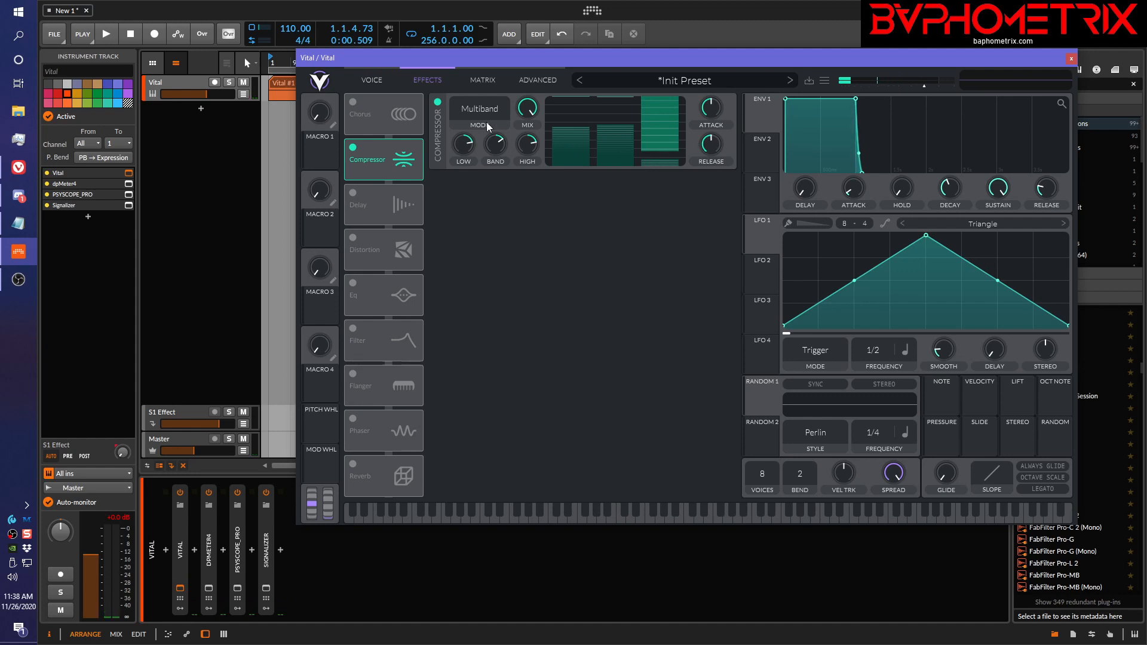
Step: Disable the Compressor effect so that no effects remain active
click(439, 101)
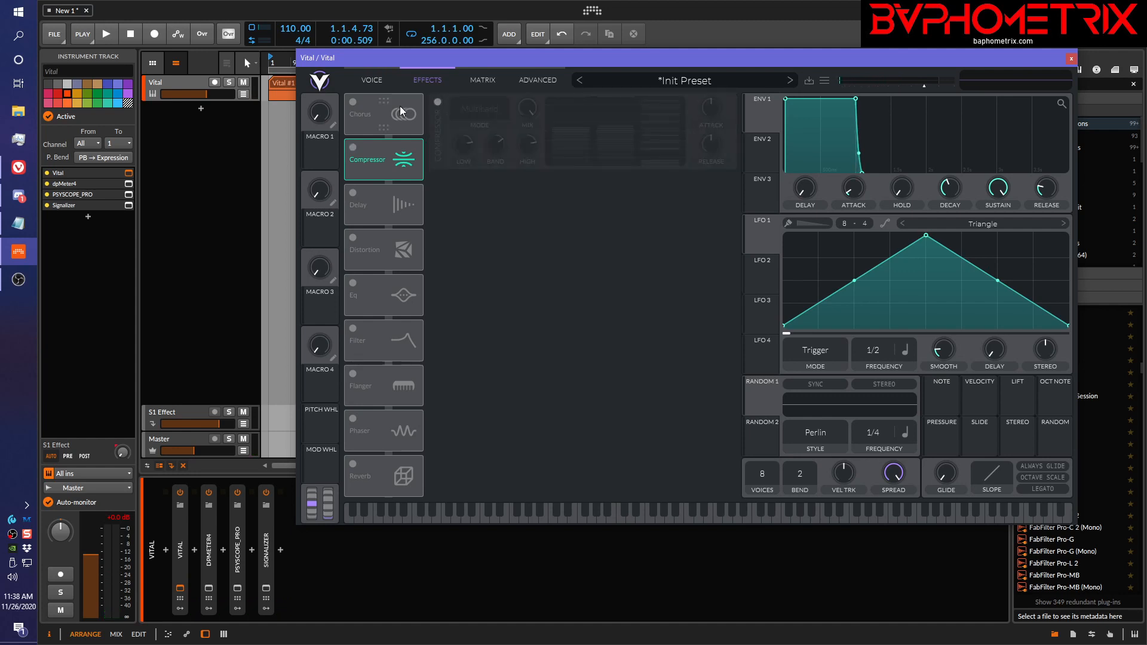
click(352, 147)
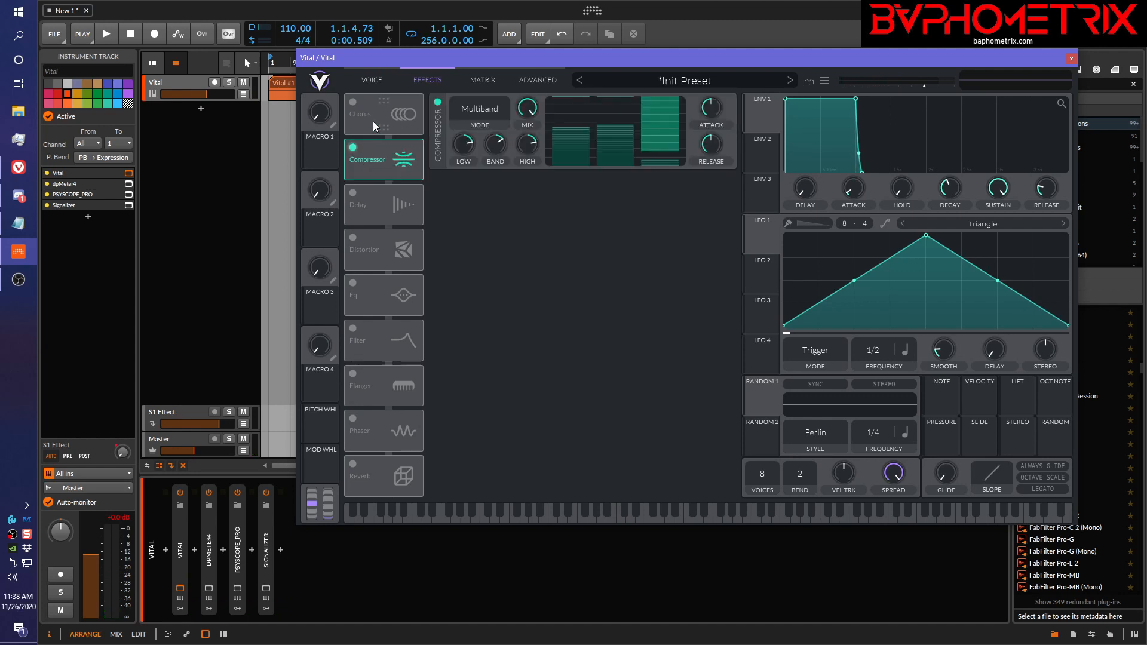
click(353, 147)
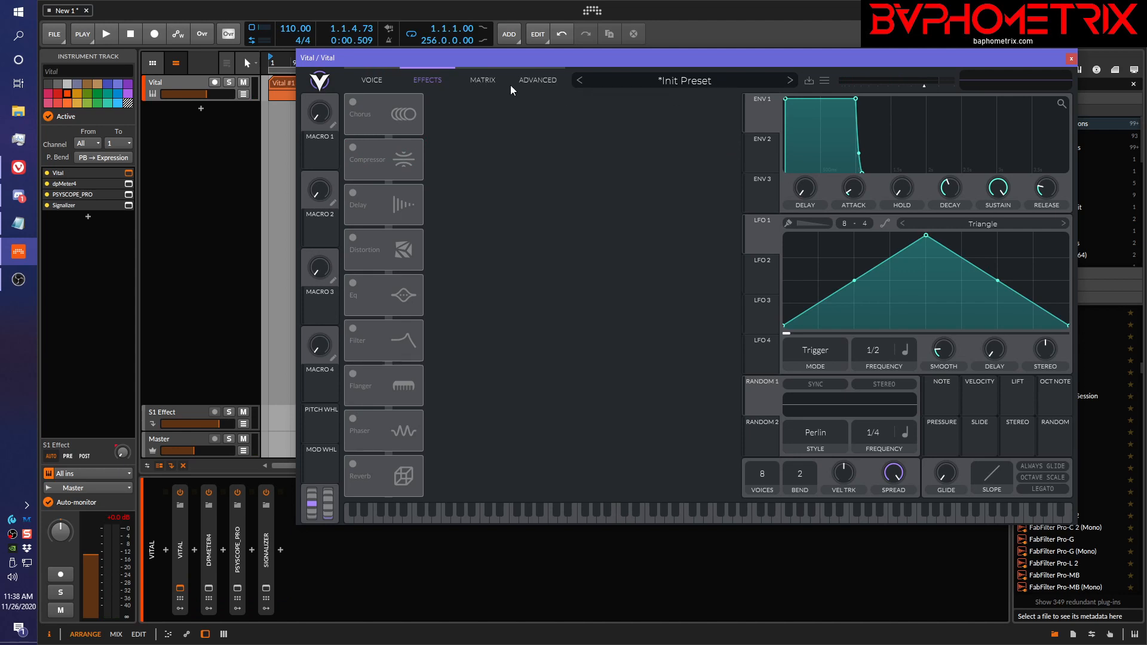
Step: Load the Factory wavetable Basic Shapes into OSC 1 and open it in the wavetable editor
click(370, 81)
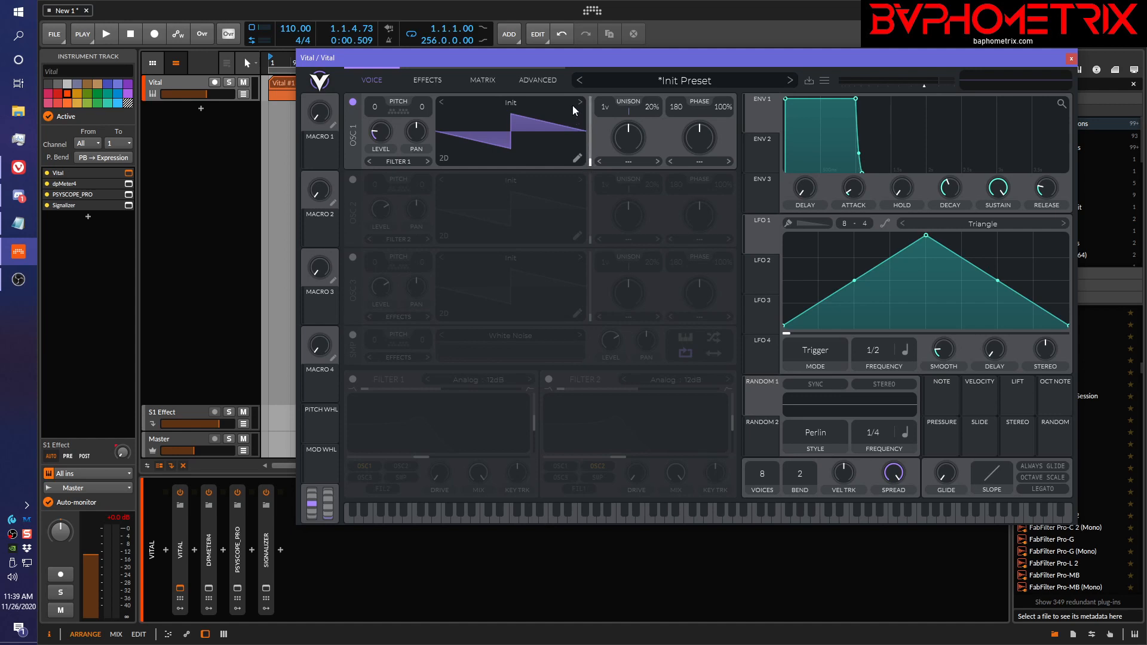
click(540, 101)
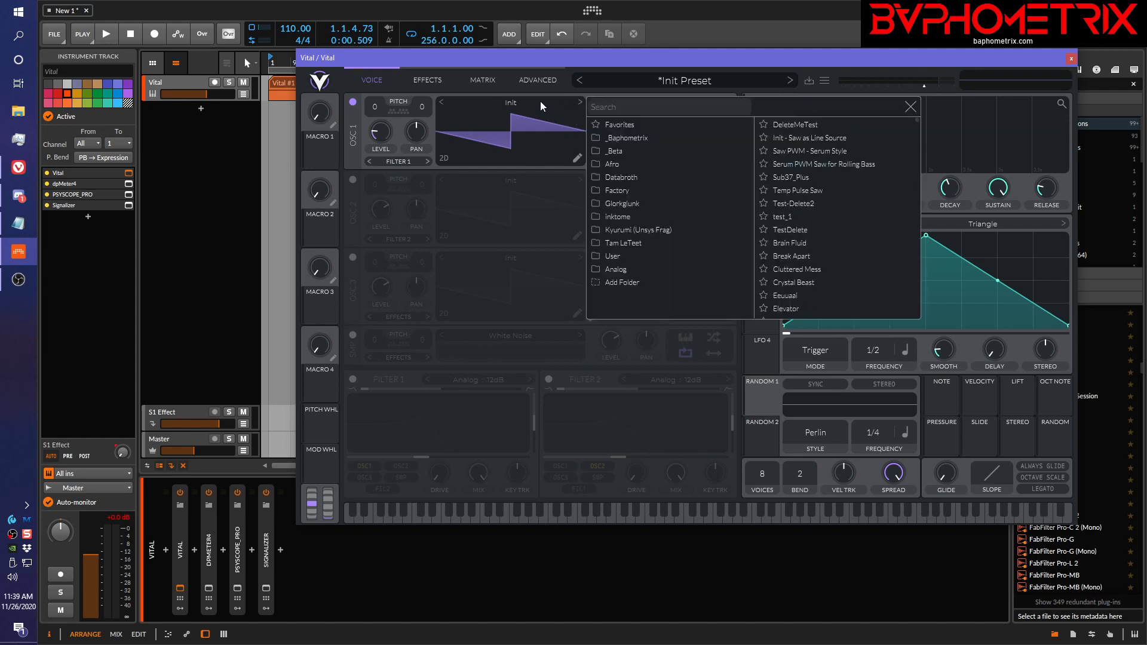
click(618, 192)
click(814, 123)
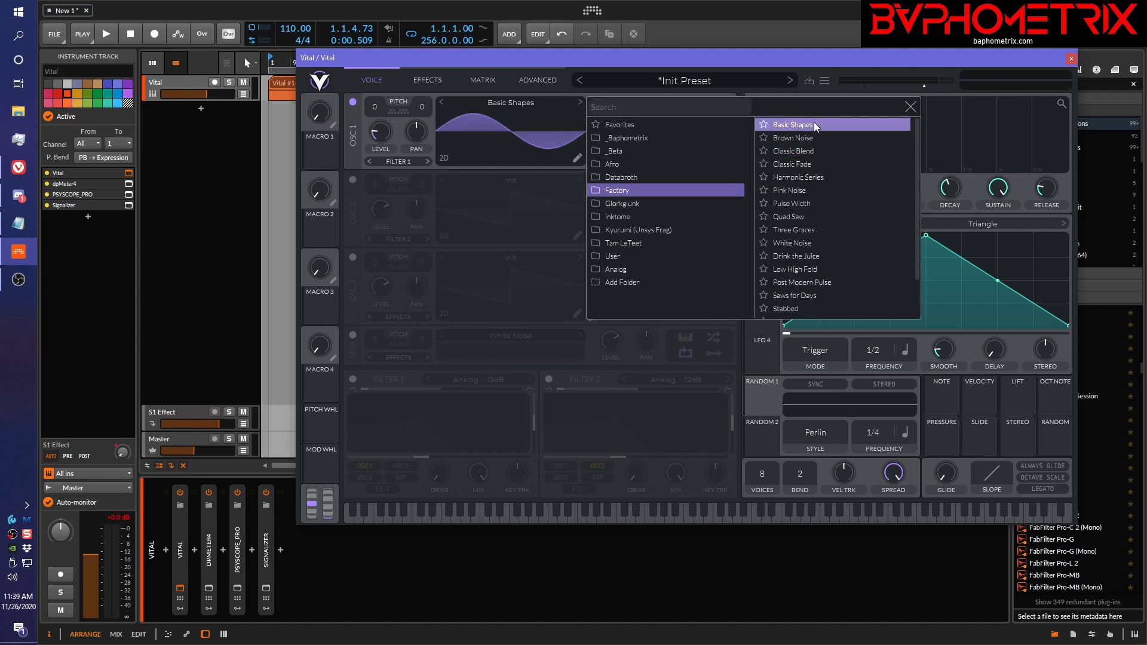
click(910, 106)
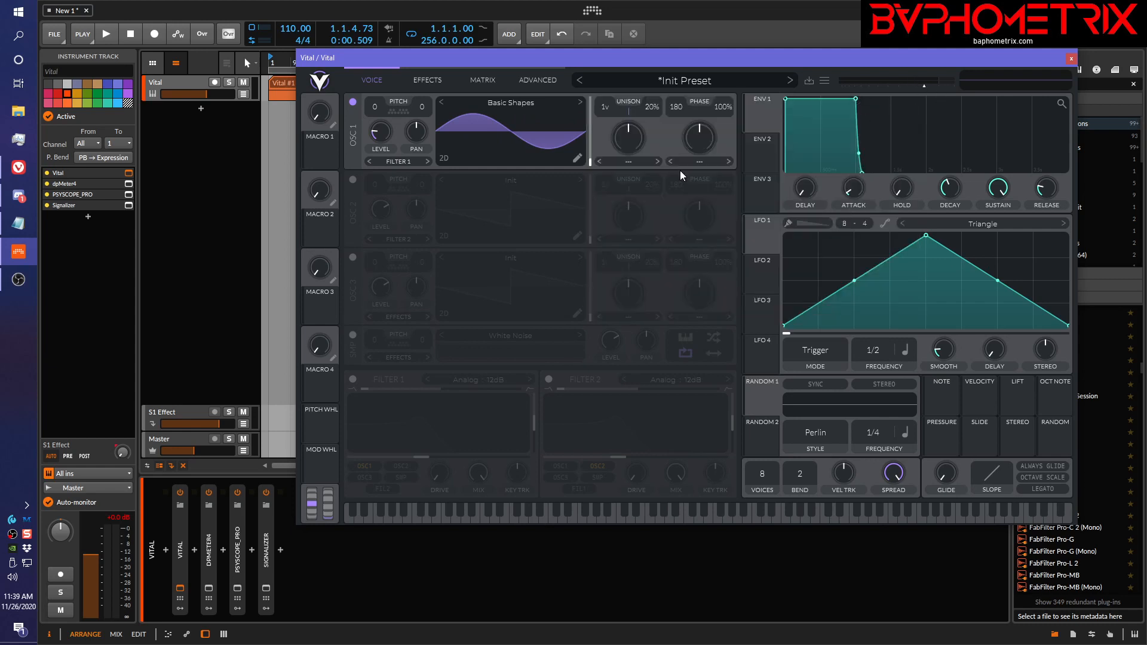
click(577, 158)
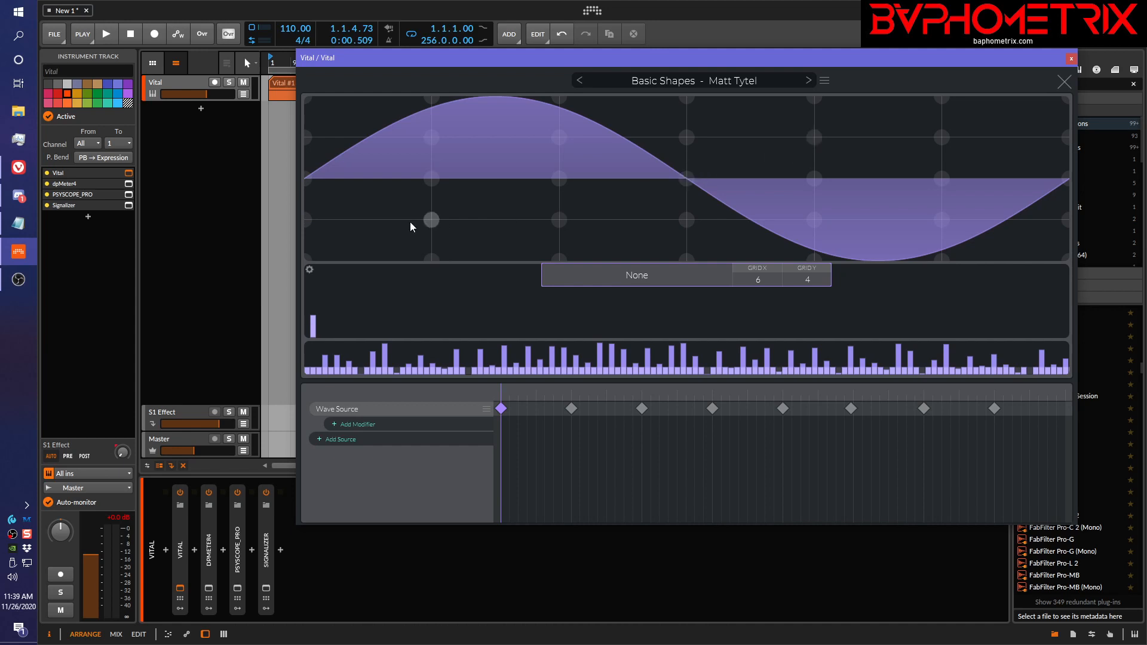
Step: Redraw the first Wave Source frame as straight segments running through the grid points across the whole cycle
drag(304, 180, 439, 233)
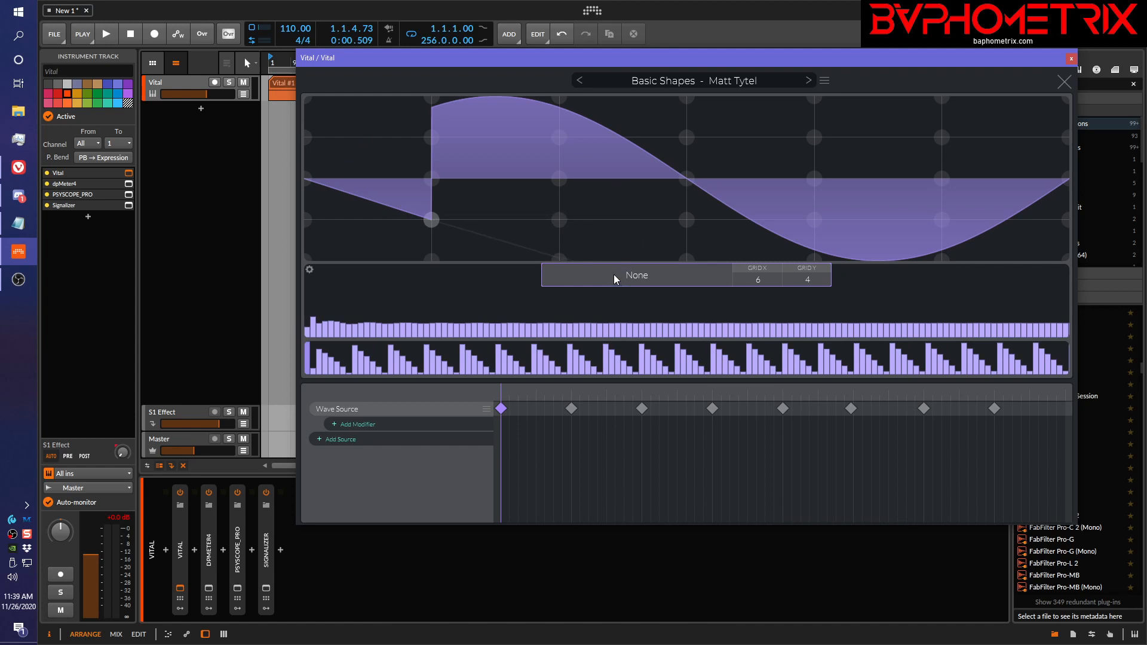
click(557, 263)
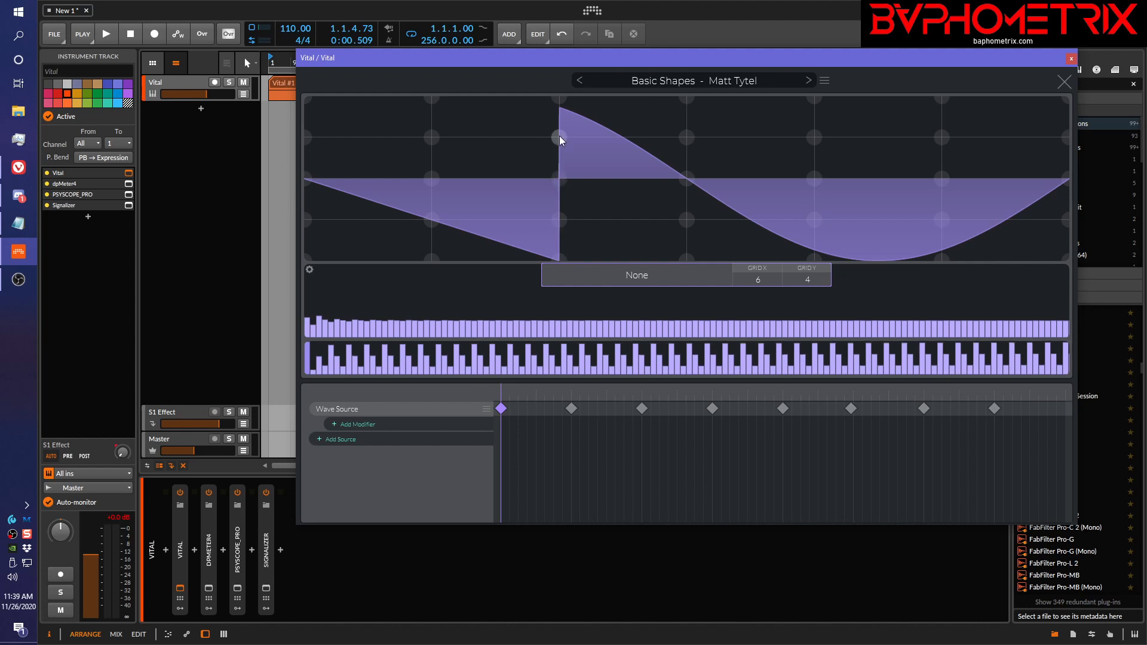
click(687, 136)
click(816, 96)
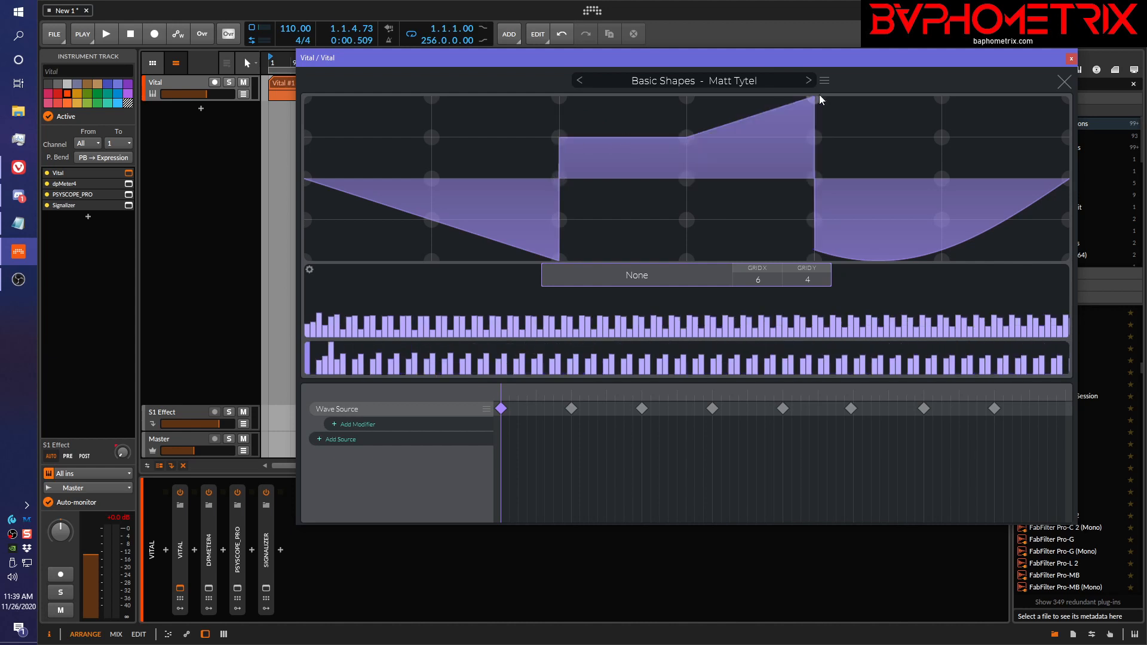
click(941, 178)
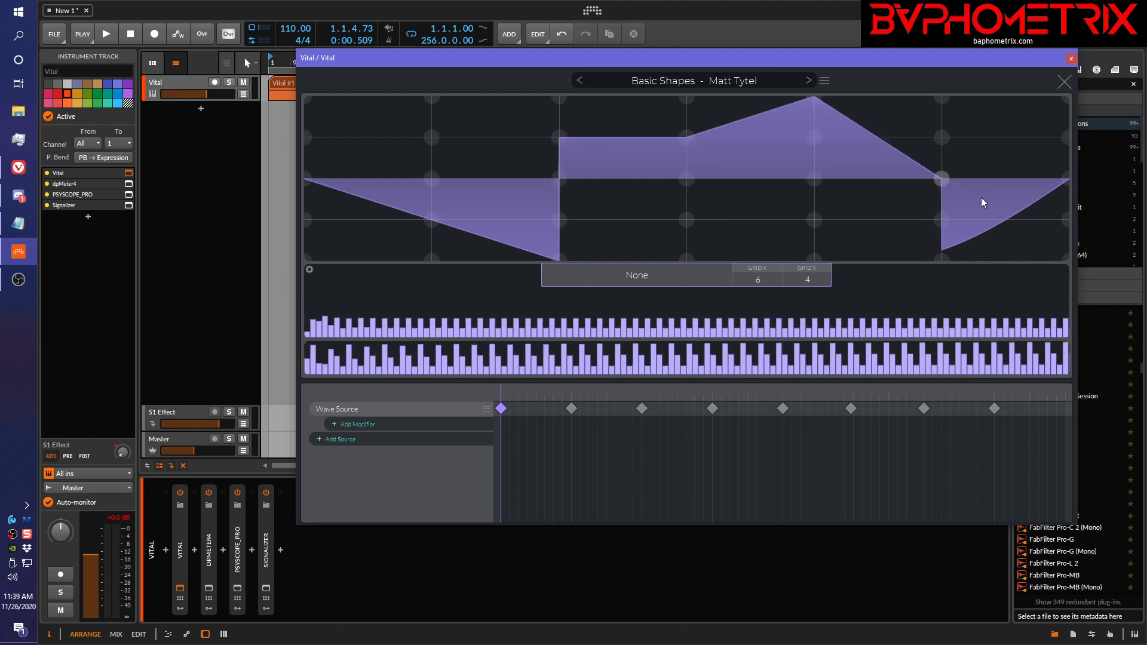
click(1068, 219)
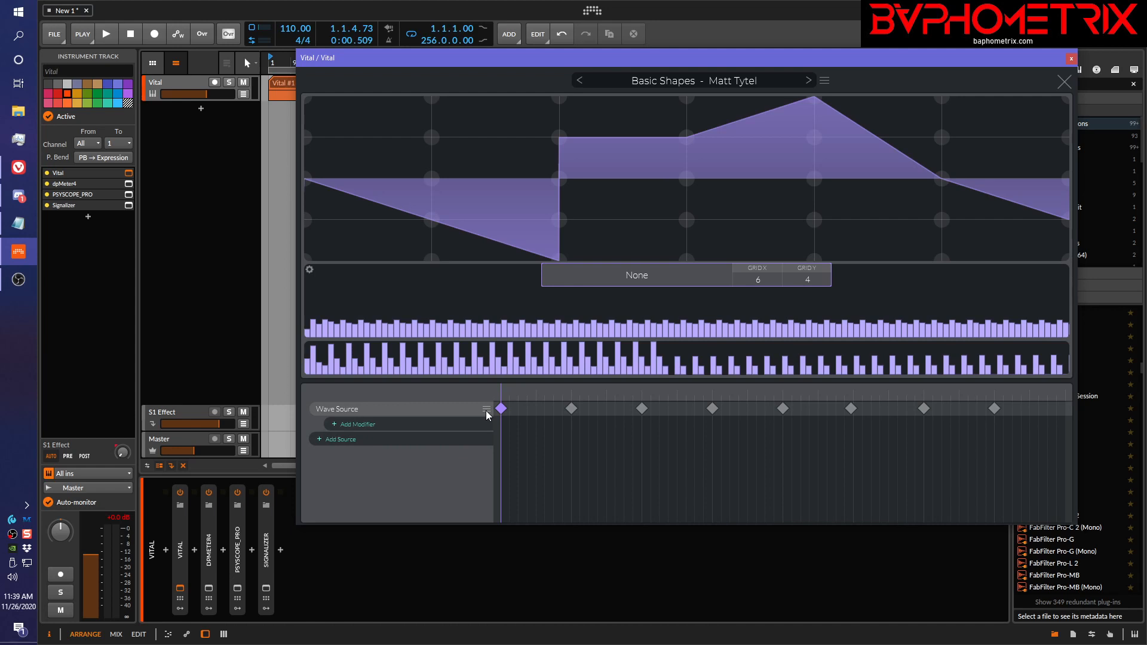
Step: Add a Line Source to the wavetable and remove the Wave Source group
click(319, 441)
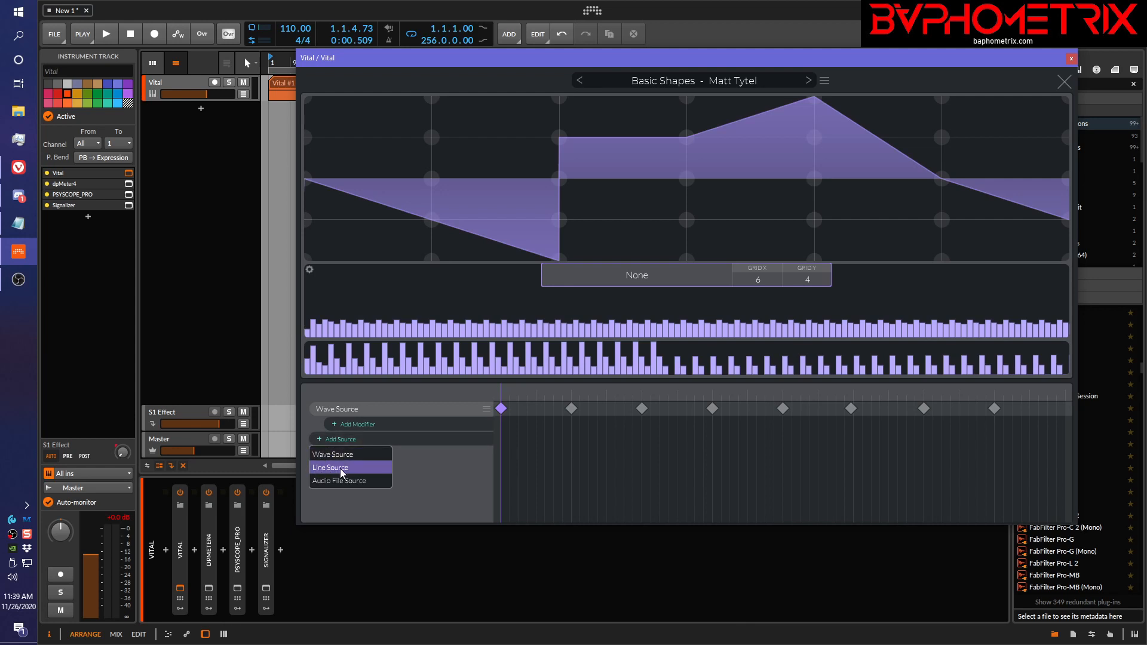
click(335, 468)
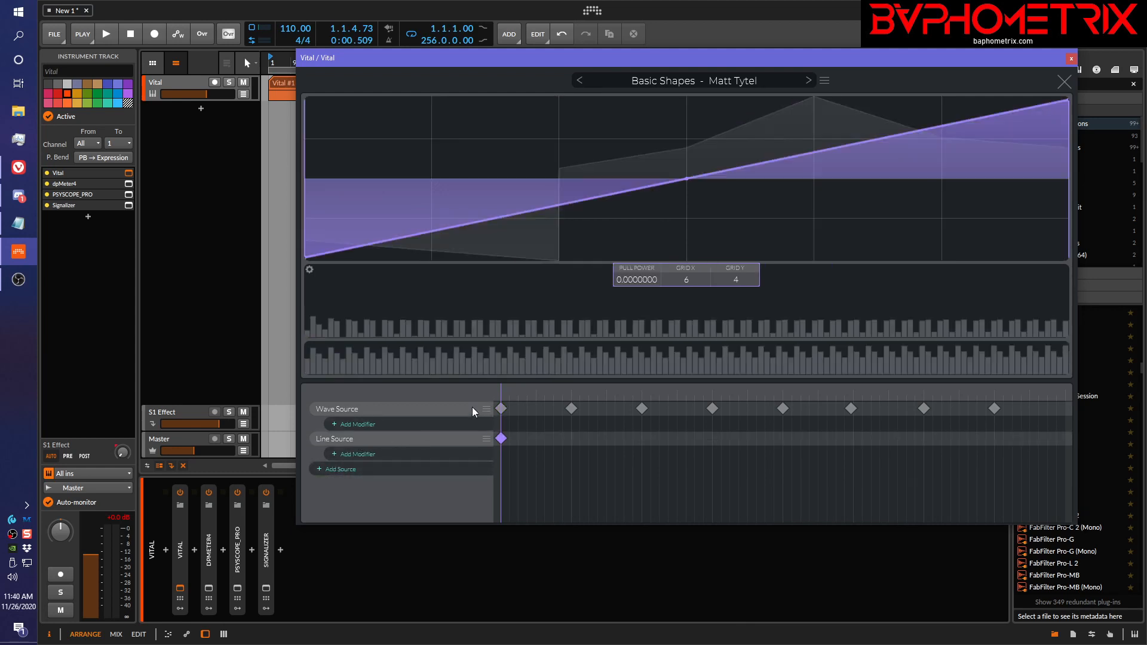
click(489, 407)
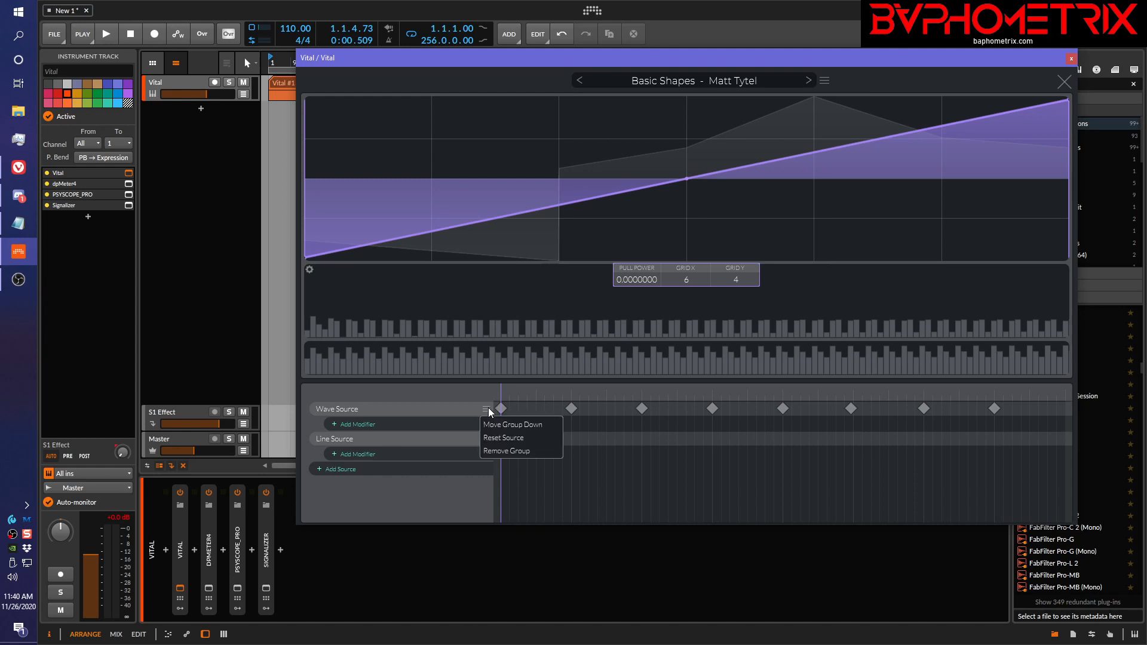
click(502, 451)
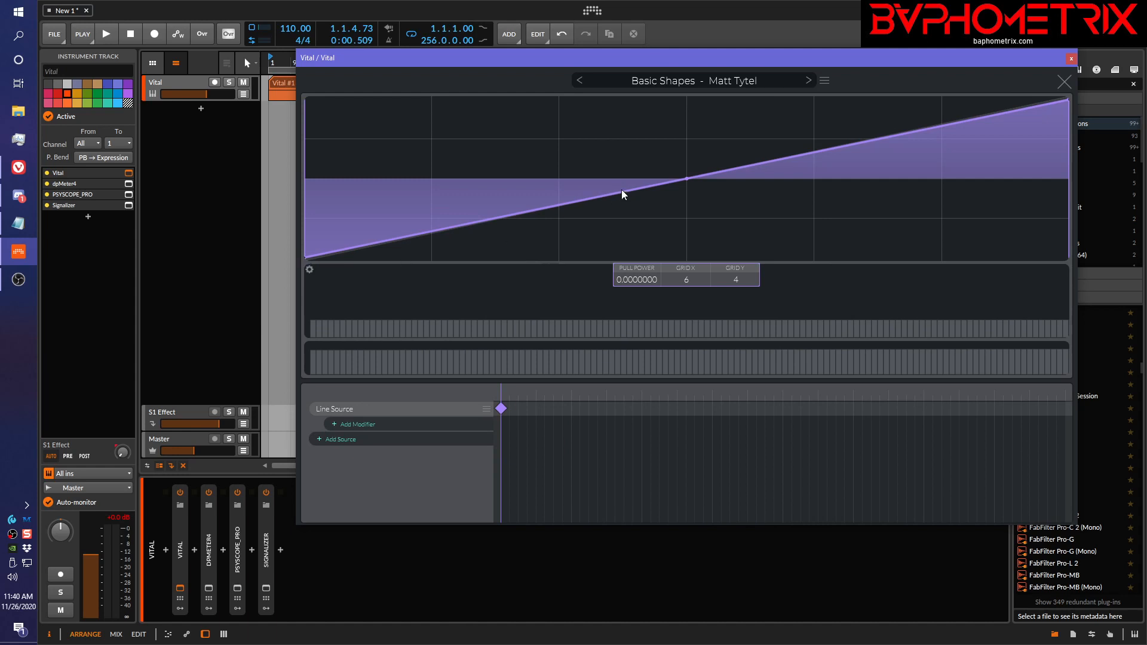
Step: Shape the Line Source with a peak at the first grid line, a trough at the second, and upward-bowed curves on the following two segments
drag(621, 191, 436, 91)
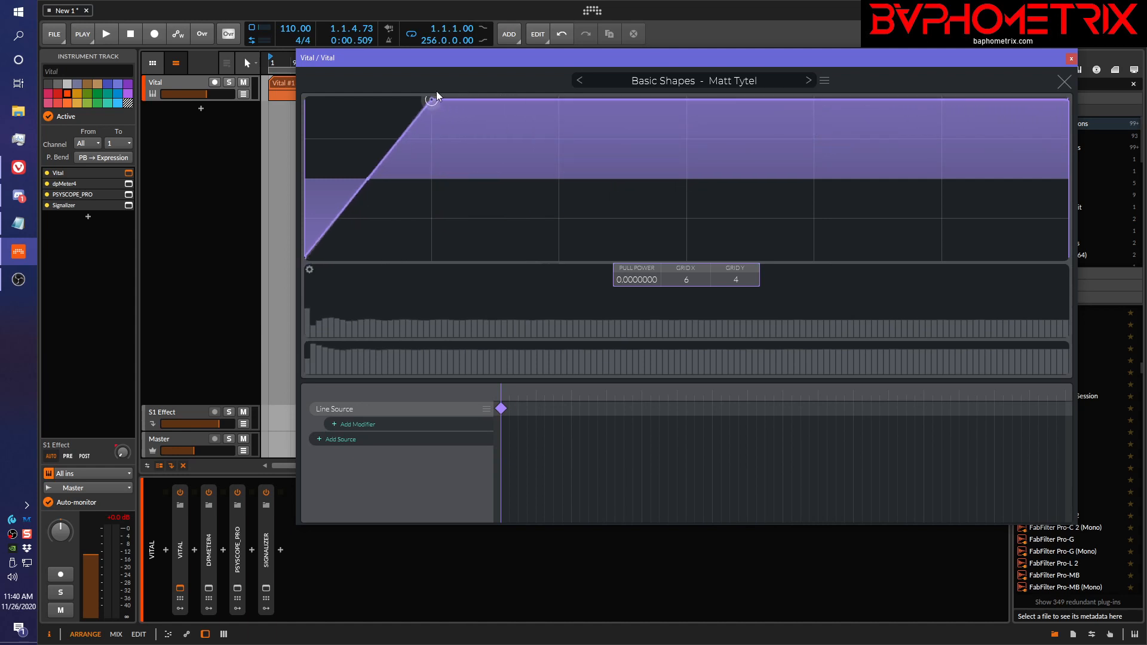
double_click(554, 99)
drag(556, 100, 564, 268)
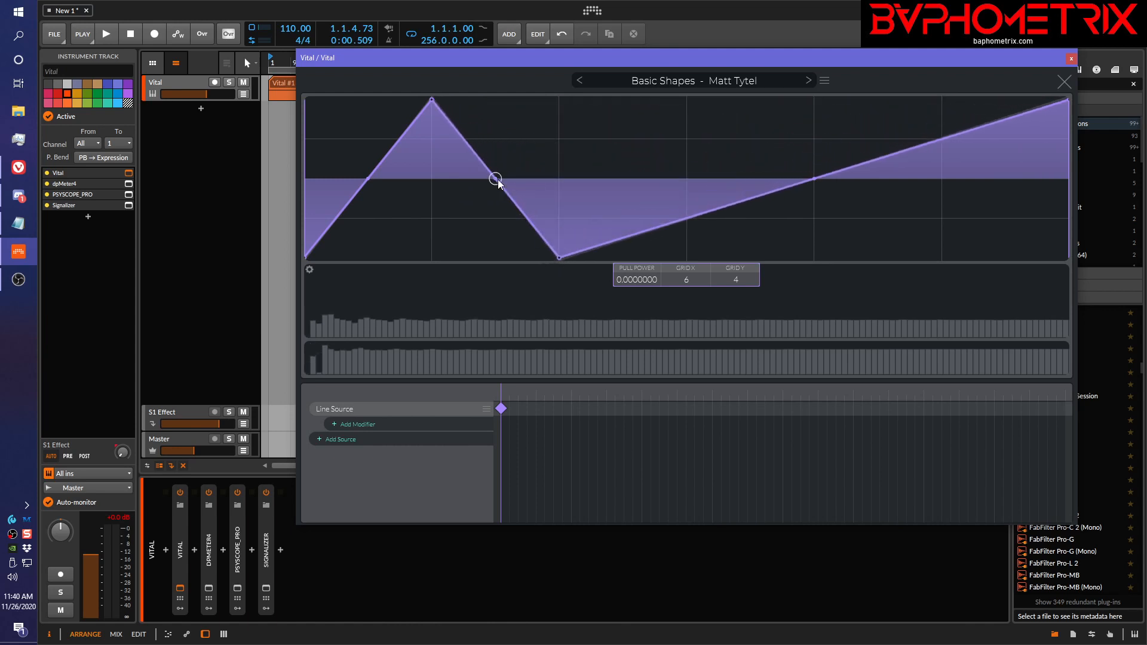
drag(498, 180, 536, 125)
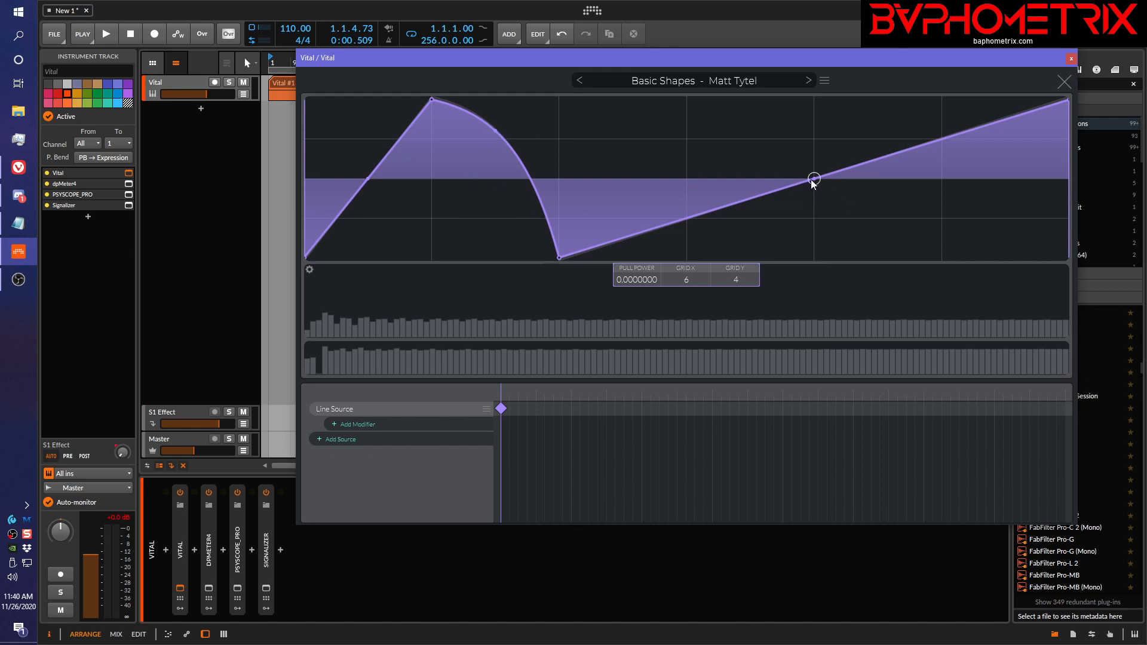
drag(810, 181, 774, 106)
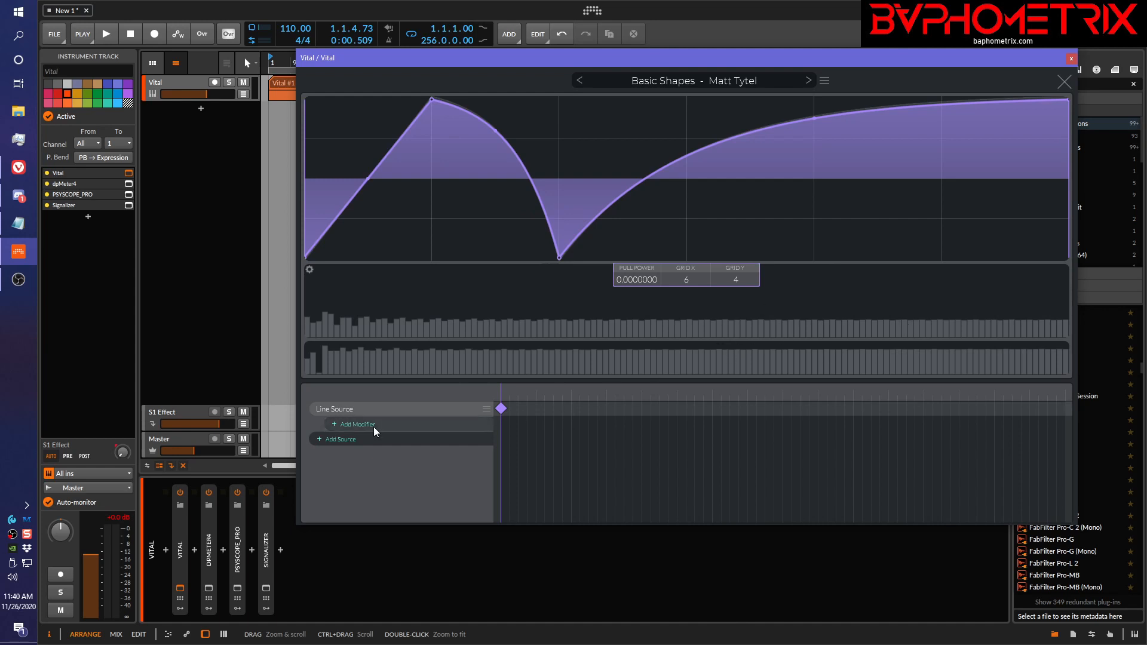
Step: Remove the Line Source group and add a new Wave Source
click(484, 411)
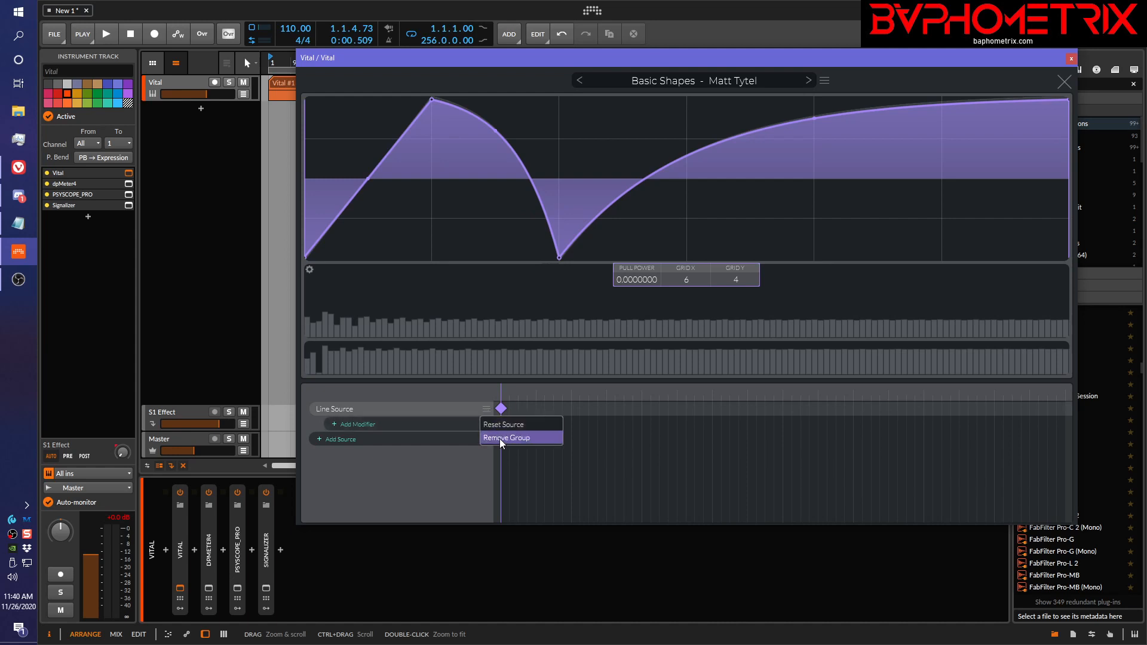
click(500, 438)
click(363, 410)
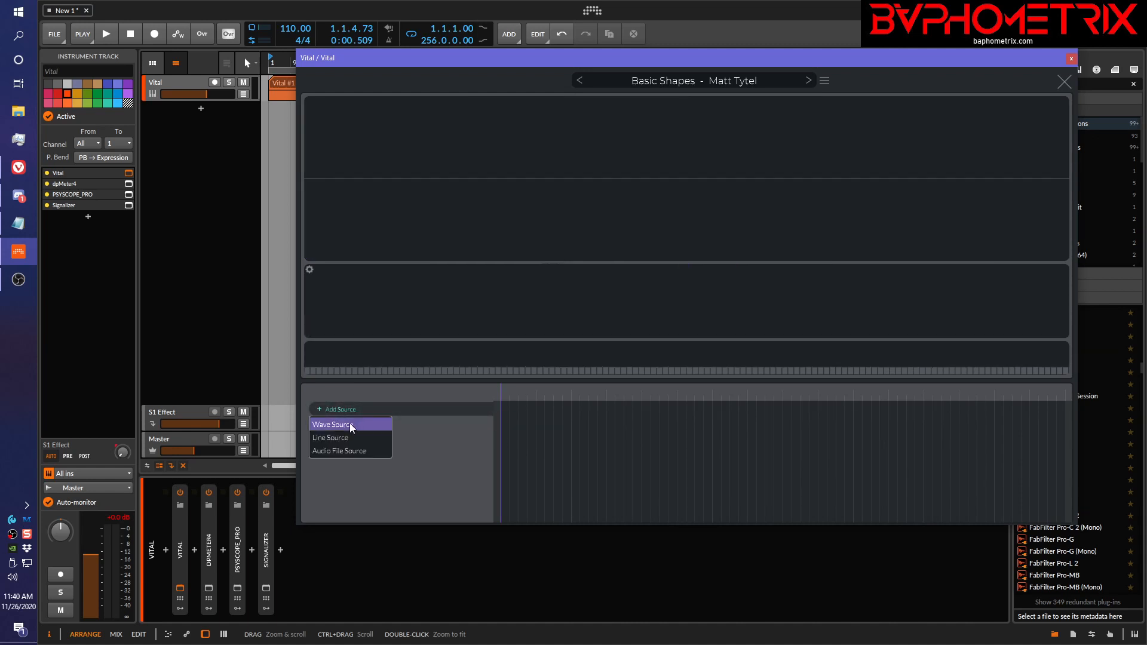
click(350, 424)
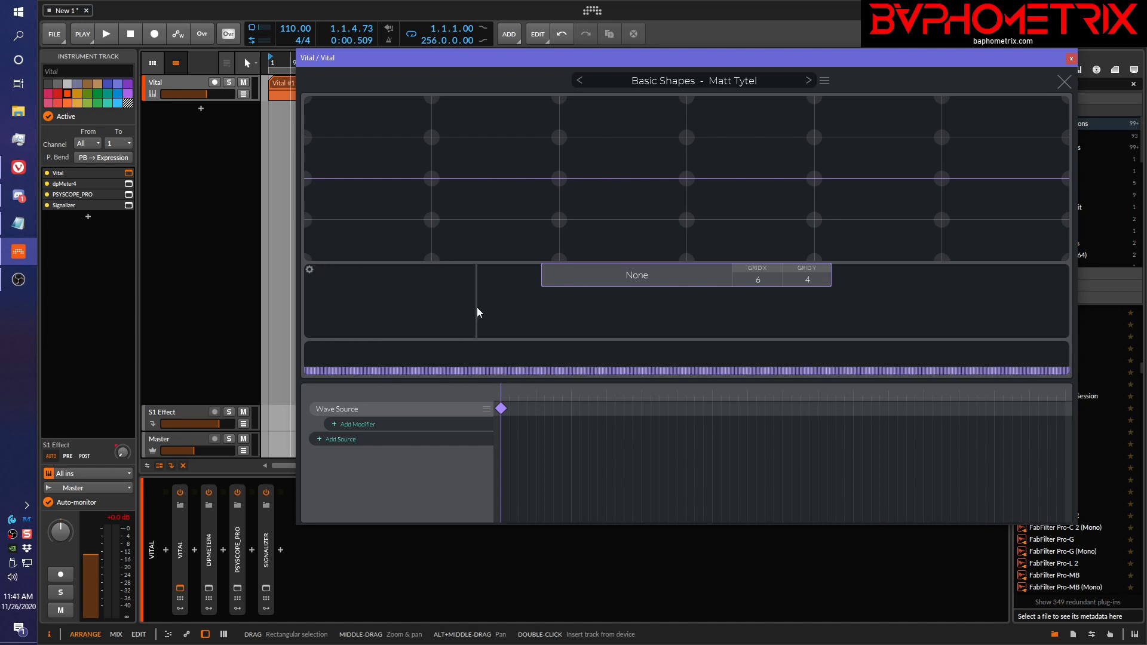
Step: Draw varied amplitudes for the first 16 harmonics of the Wave Source and clear the even harmonics
scroll(477, 307, up, 6)
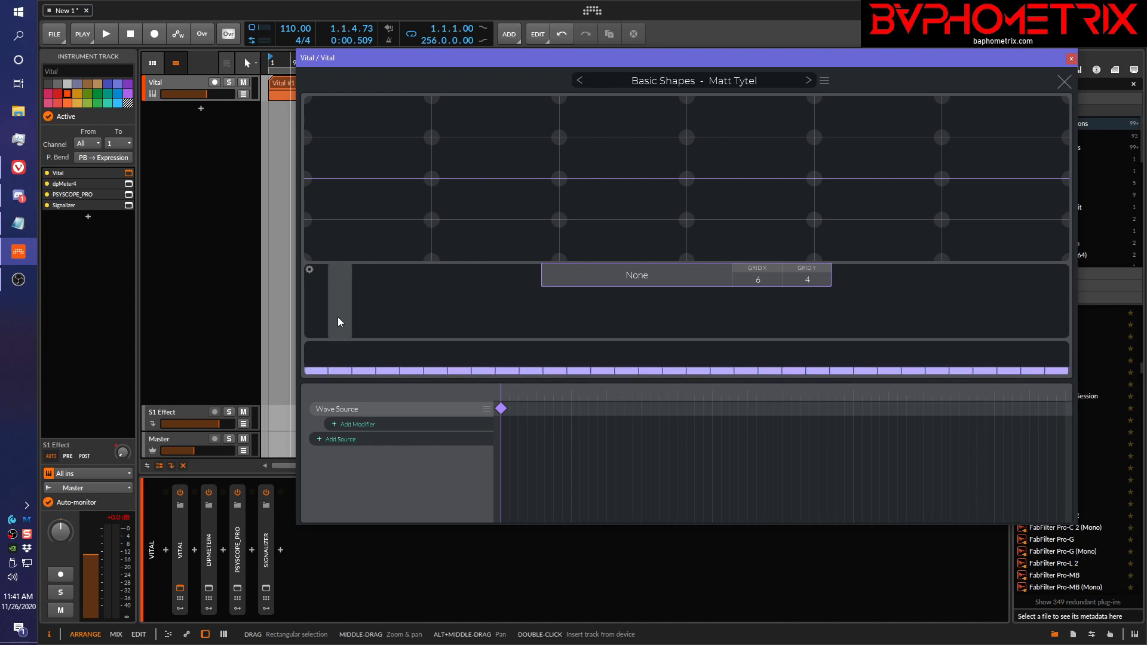
drag(342, 324, 348, 315)
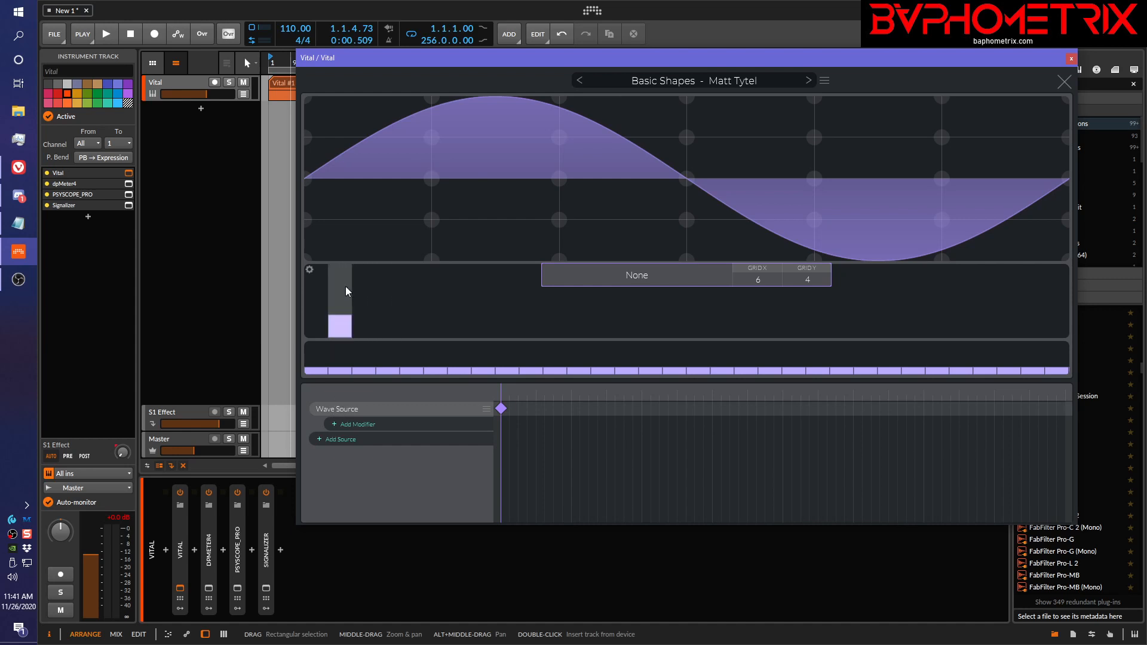
mouse_move(345, 286)
mouse_down()
mouse_move(601, 310)
mouse_move(705, 299)
mouse_up()
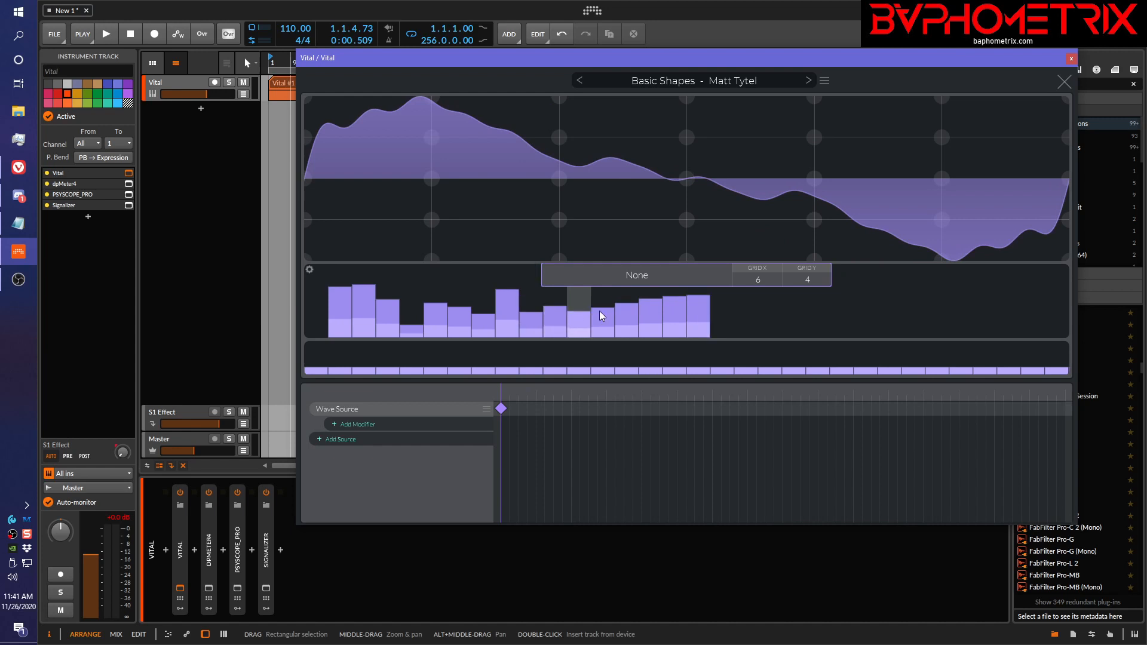
right_click(715, 313)
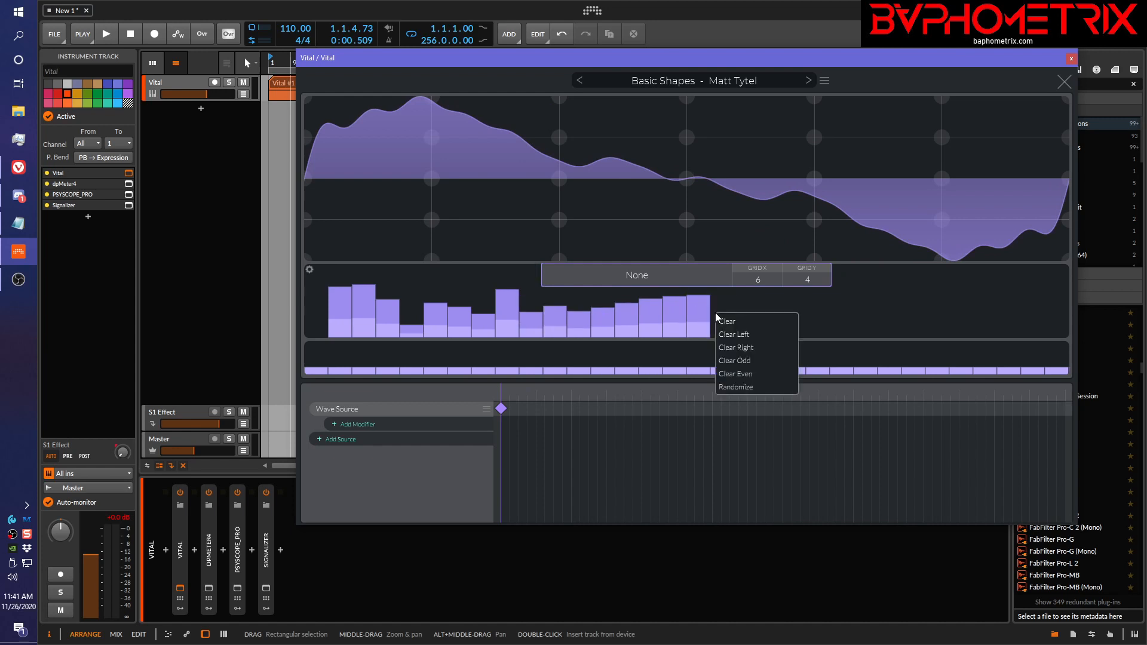
click(740, 376)
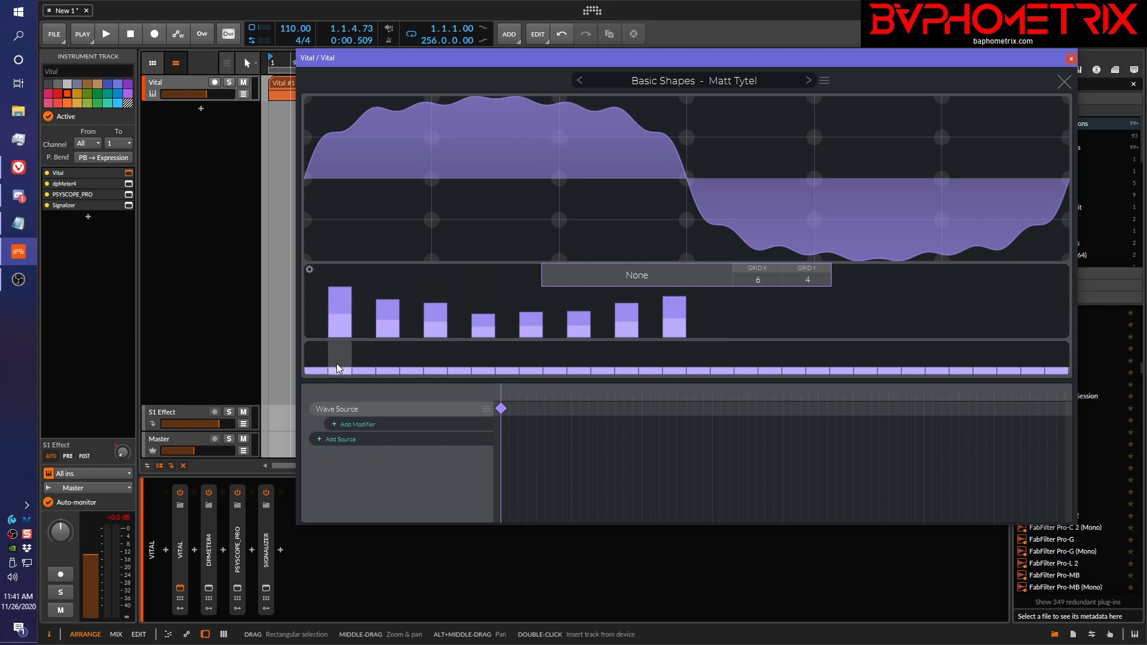
Step: Draw varied phases for the lower harmonics, and clear all of the harmonic amplitudes and phases
mouse_move(336, 363)
mouse_down()
mouse_move(453, 356)
mouse_move(533, 336)
mouse_move(587, 356)
mouse_move(643, 358)
mouse_up()
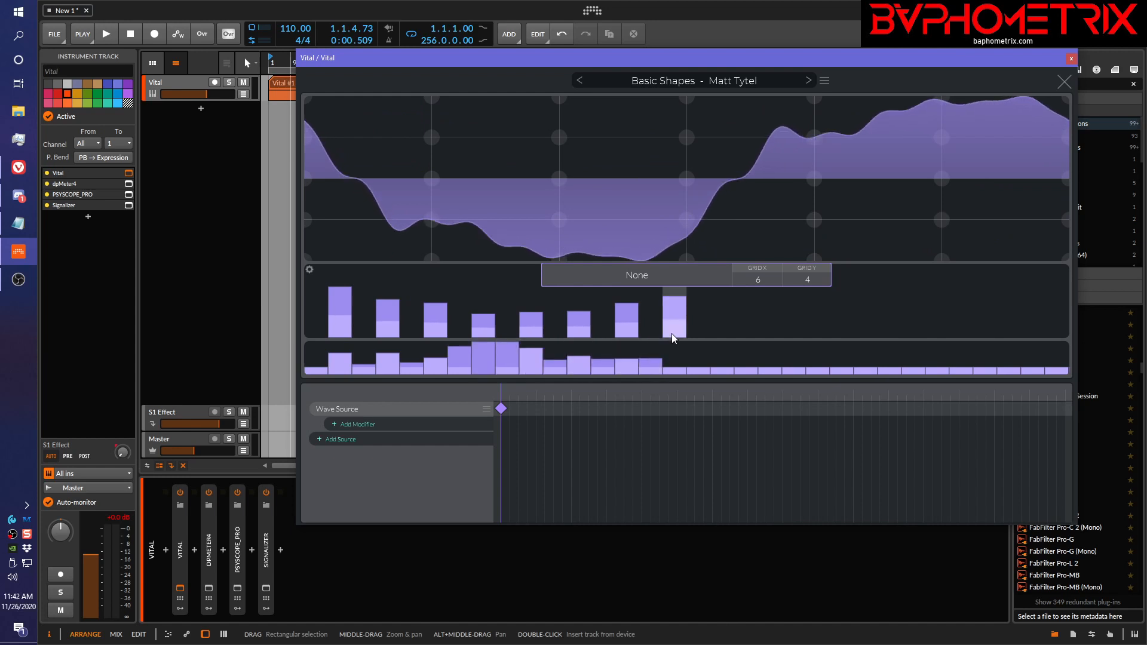
right_click(711, 321)
click(727, 329)
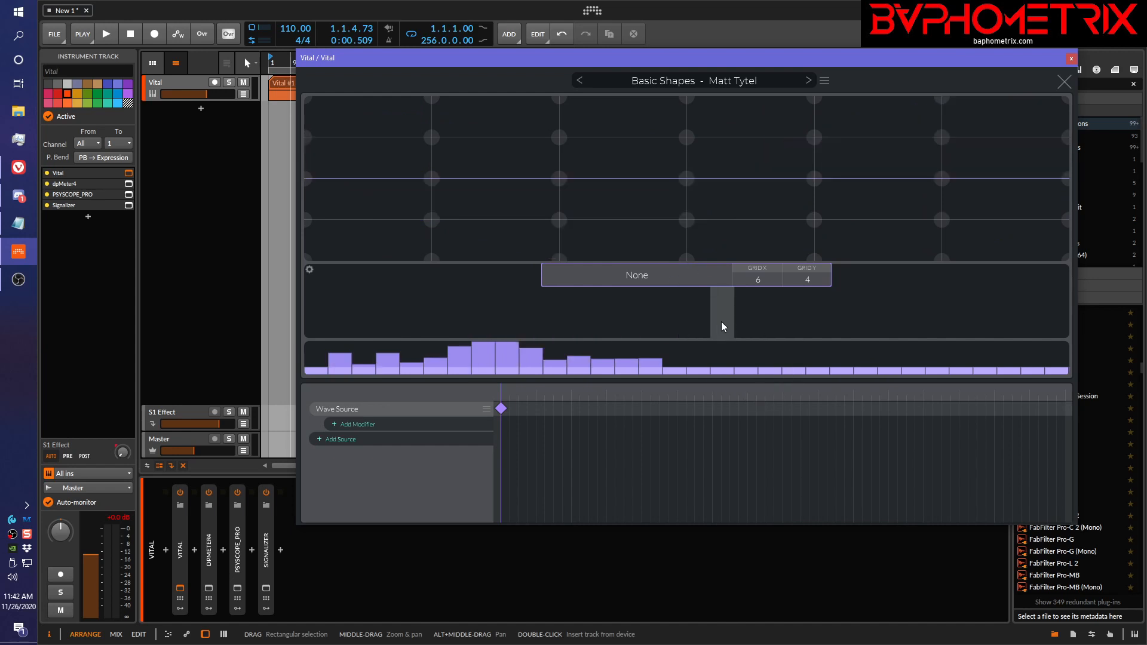
right_click(709, 353)
click(720, 362)
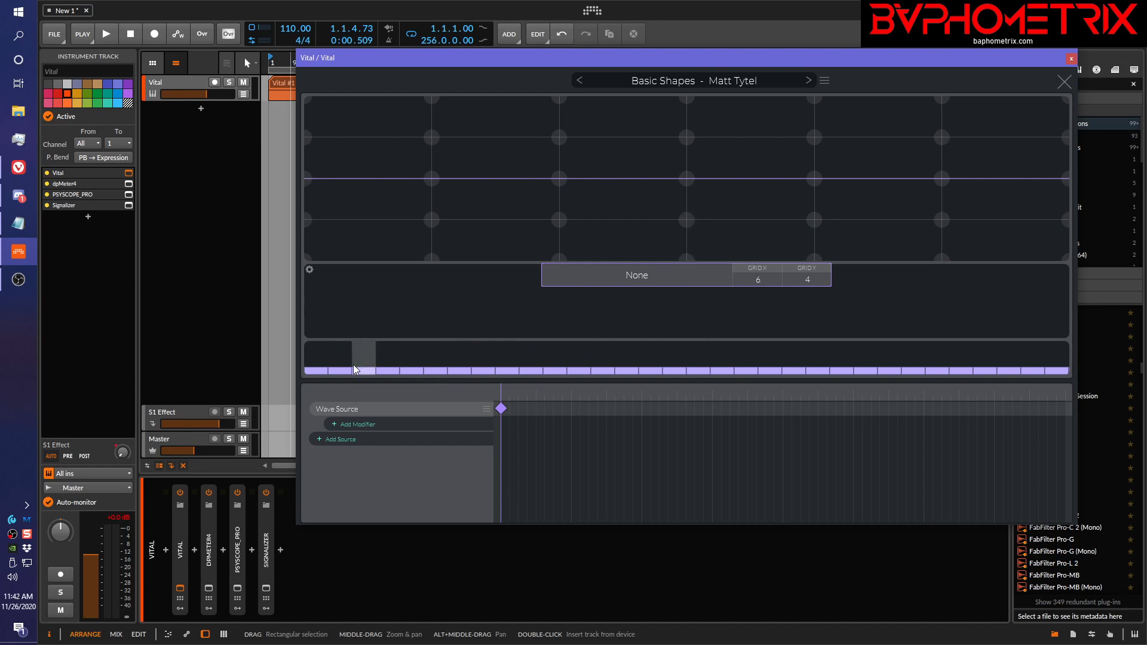
Step: Raise only the first harmonic to form a sine wave, and set Grid X and Grid Y to 0
drag(346, 352, 335, 306)
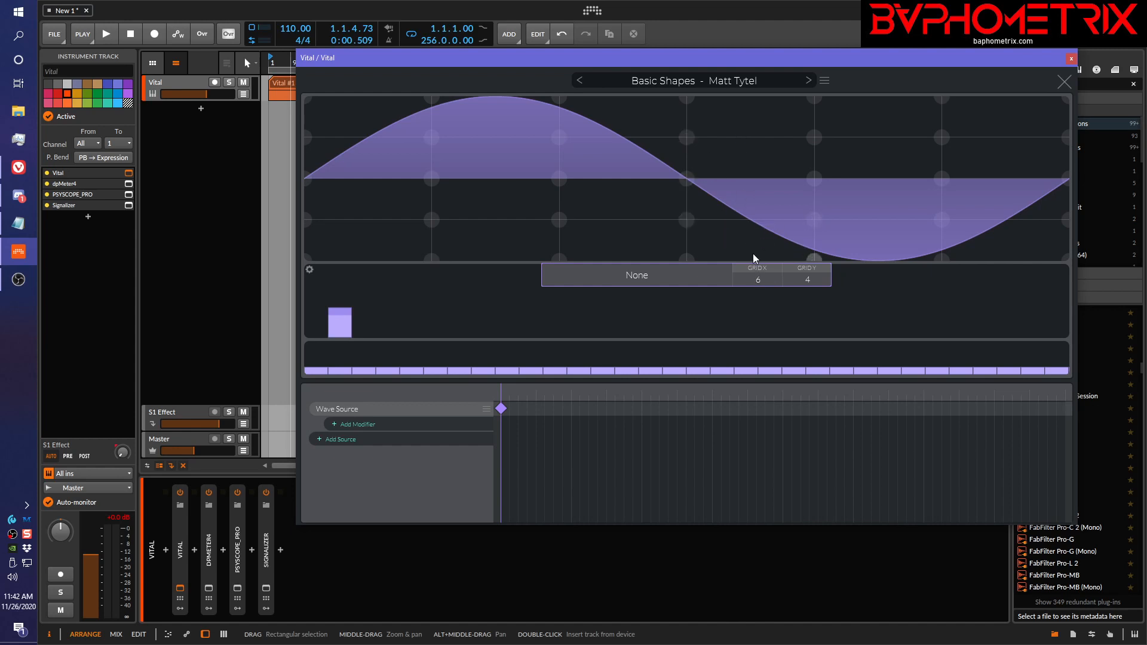
drag(758, 280, 759, 357)
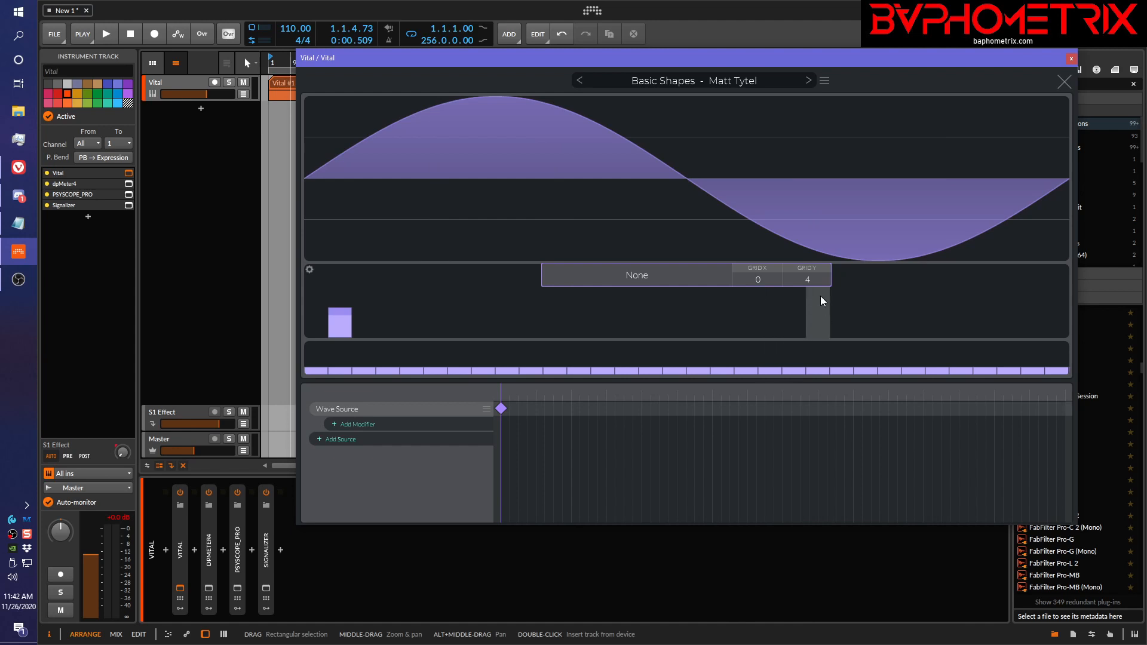
drag(811, 281, 809, 335)
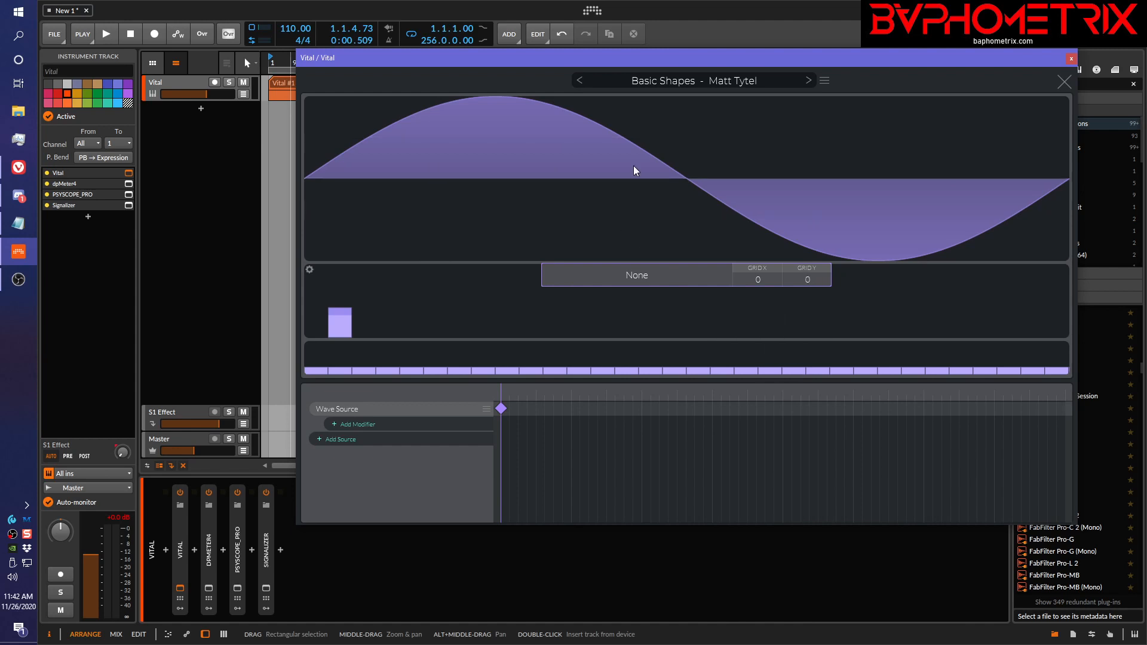
Step: Scribble small jagged marks on the sine's falling slope above and below the zero line, and examine the higher harmonics
drag(578, 113, 593, 117)
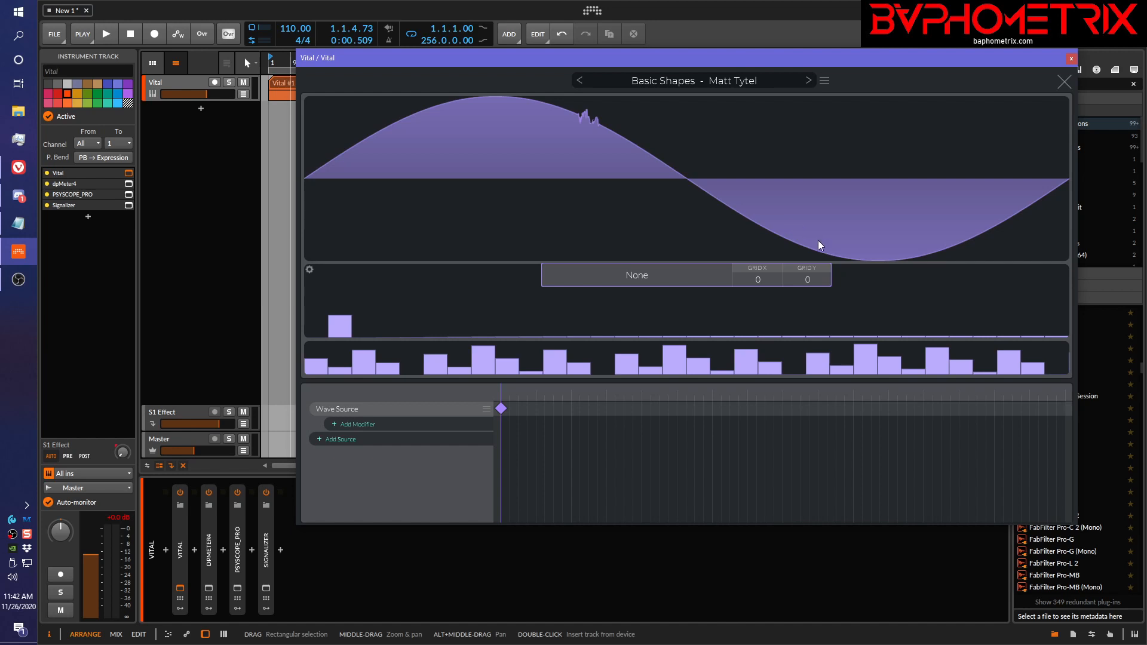
mouse_move(790, 241)
mouse_down()
mouse_move(769, 224)
mouse_move(763, 239)
mouse_move(778, 240)
mouse_up()
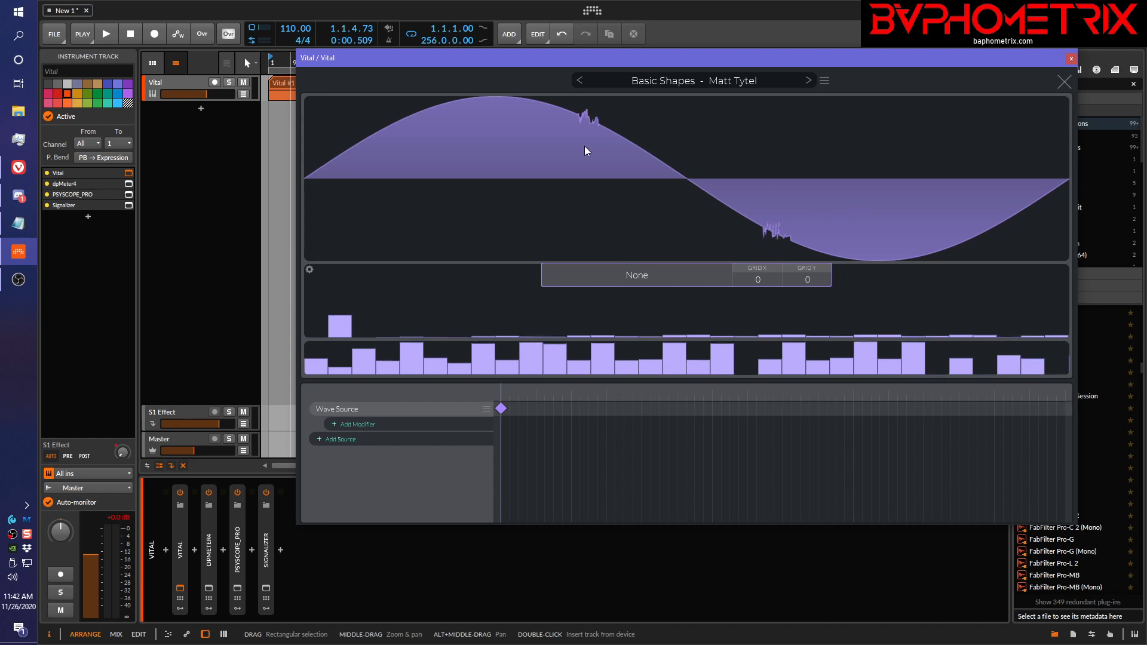
scroll(497, 301, down, 5)
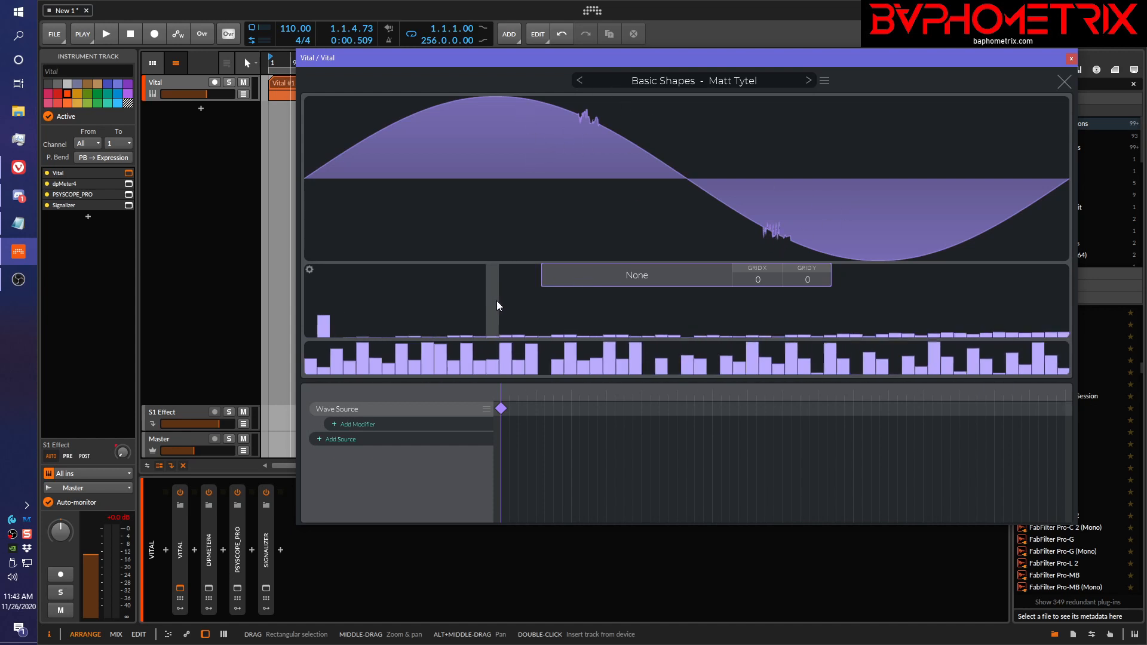
scroll(496, 300, down, 3)
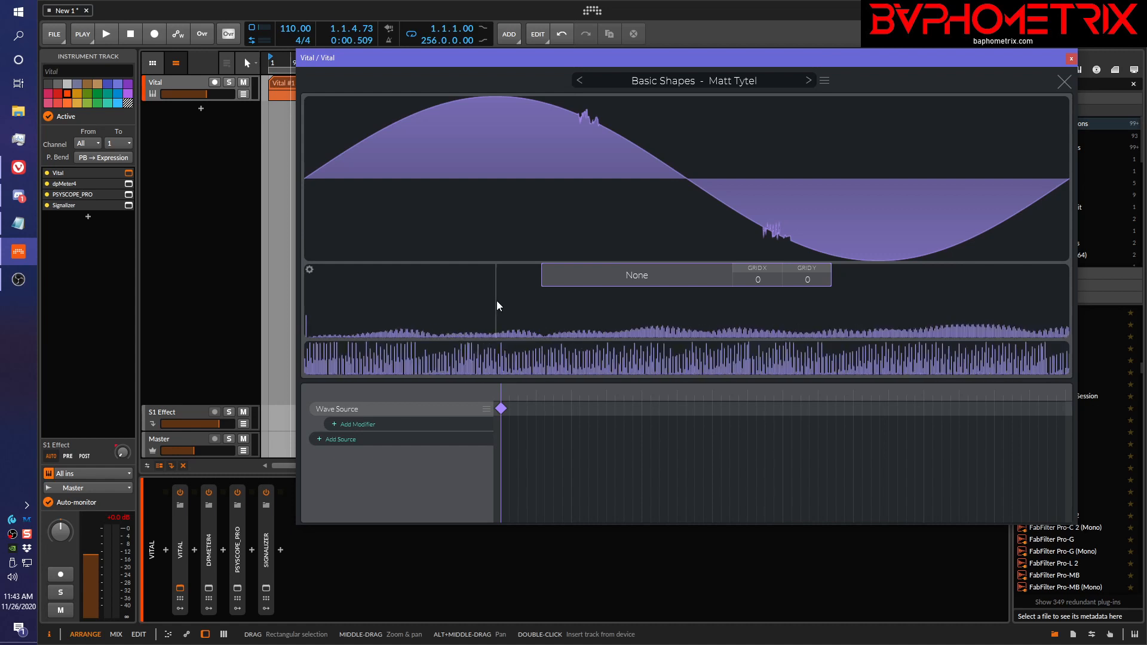
scroll(497, 300, down, 3)
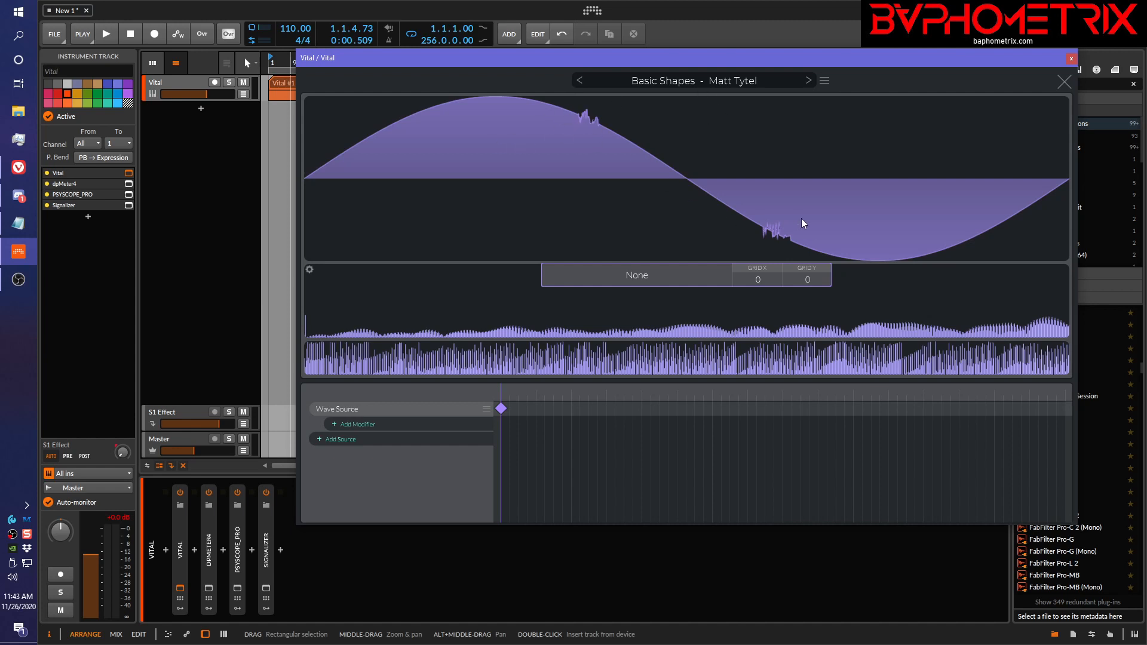
scroll(379, 314, up, 8)
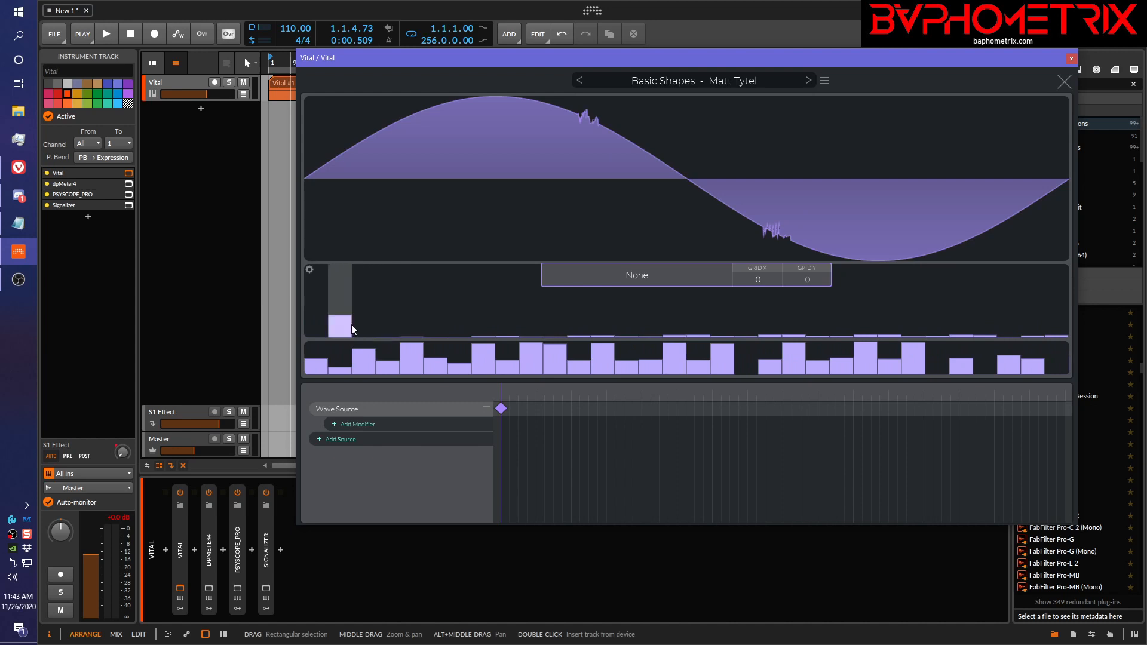
Step: Raise the amplitudes of harmonics 4, 5 and 9 and draw a broad raised band over the following harmonics
mouse_move(441, 328)
mouse_down()
mouse_move(446, 295)
mouse_move(460, 298)
mouse_move(457, 280)
mouse_move(443, 317)
mouse_move(454, 297)
mouse_move(461, 336)
mouse_move(432, 321)
mouse_move(432, 288)
mouse_move(423, 314)
mouse_move(433, 292)
mouse_up()
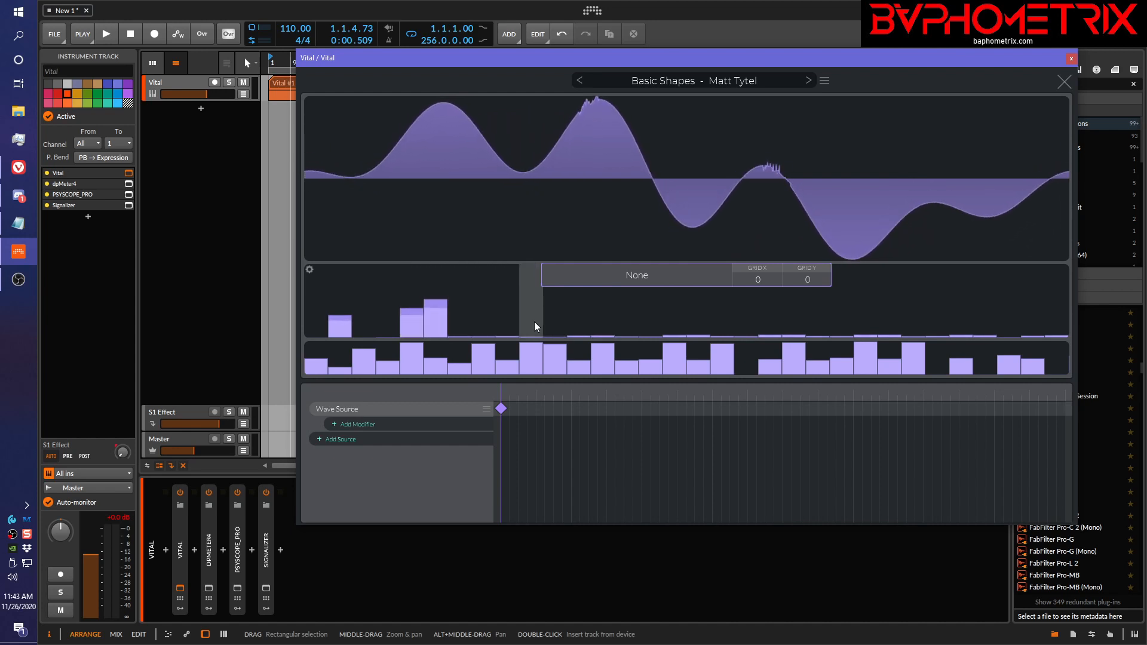
mouse_move(534, 322)
mouse_down()
mouse_move(533, 297)
mouse_move(527, 309)
mouse_up()
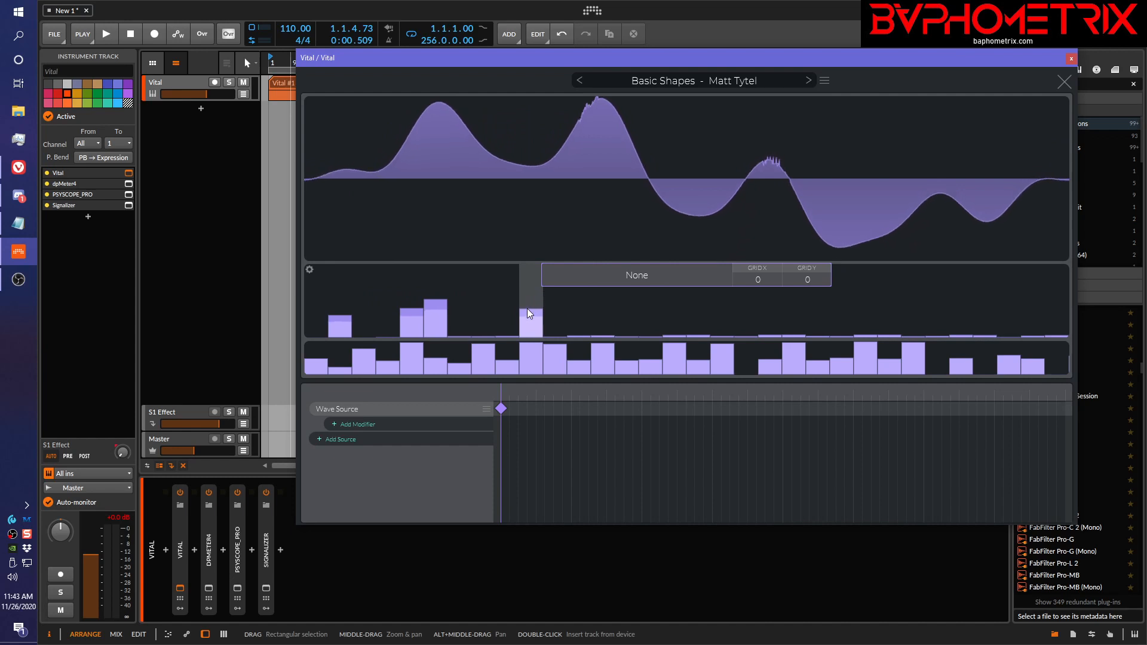
scroll(578, 324, down, 5)
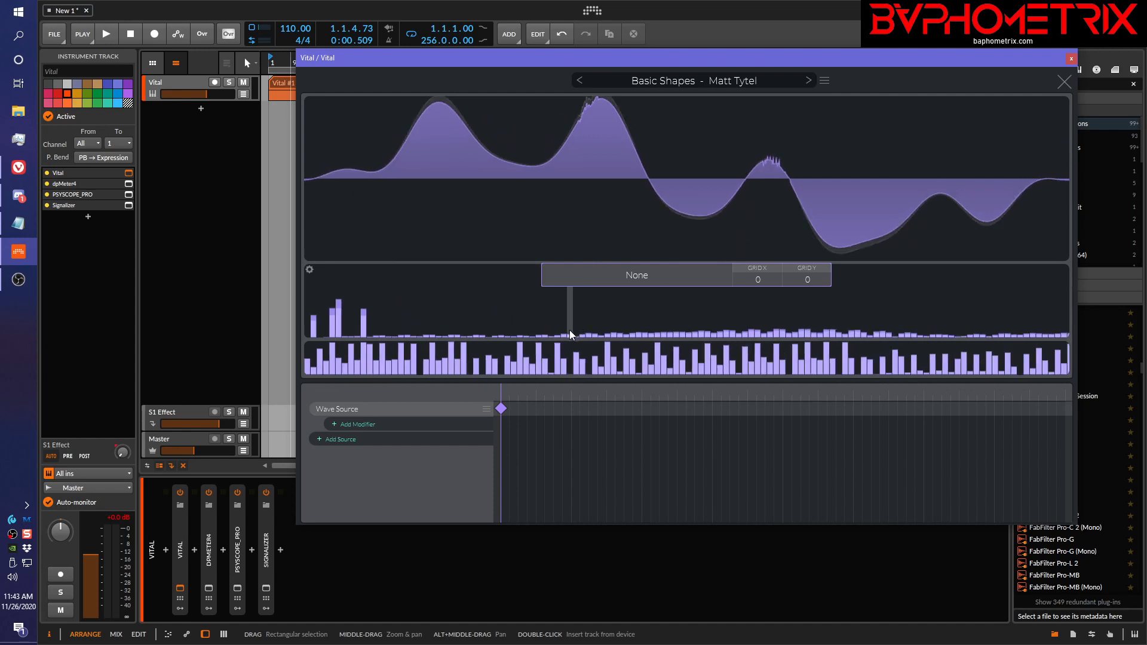
mouse_move(570, 331)
mouse_down()
mouse_move(575, 314)
mouse_move(595, 310)
mouse_move(600, 324)
mouse_move(693, 303)
mouse_move(901, 320)
mouse_move(400, 311)
mouse_up()
scroll(400, 311, down, 5)
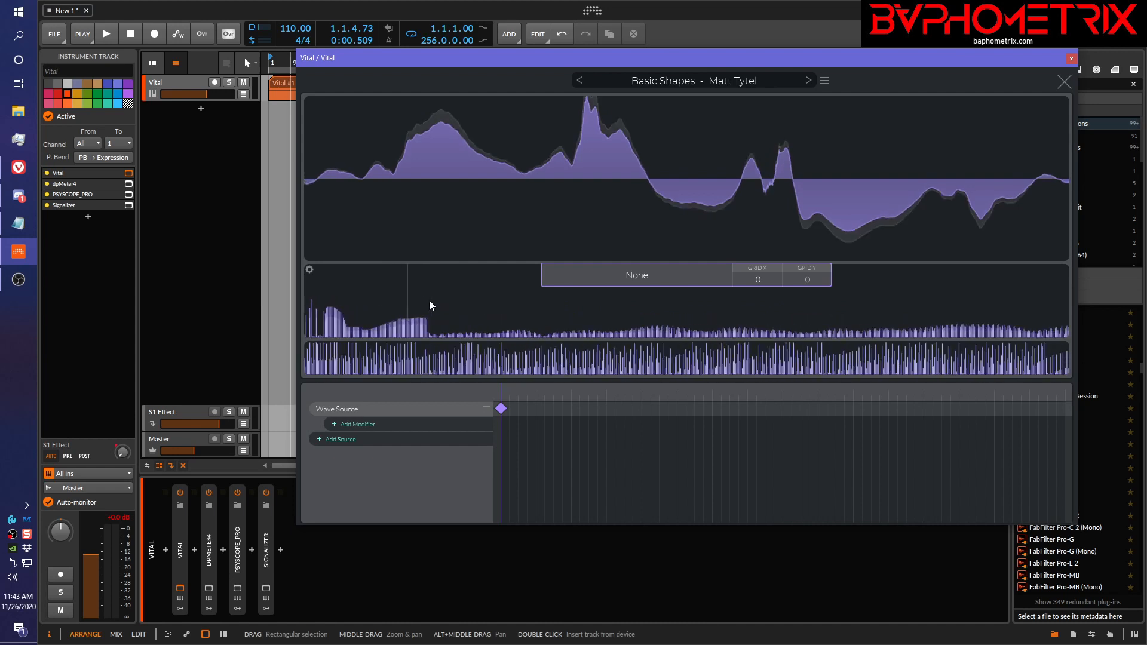
Step: Clear all harmonic amplitudes and phases, and draw four separate groups of rising amplitudes in the lower harmonics
right_click(495, 303)
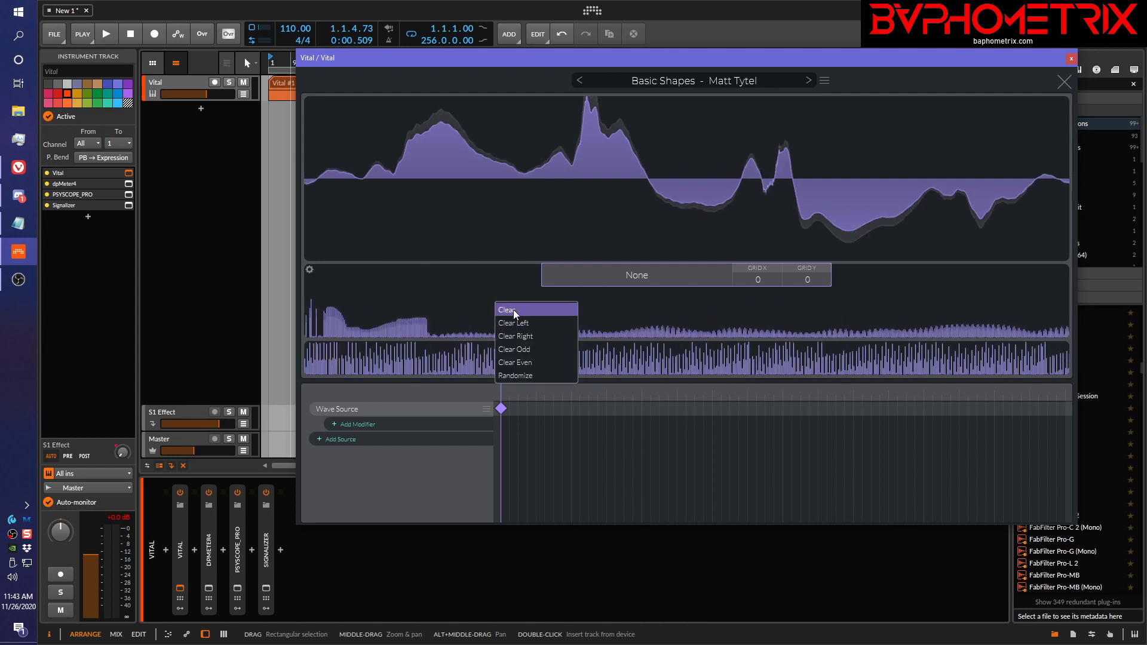
click(514, 310)
right_click(513, 362)
click(540, 375)
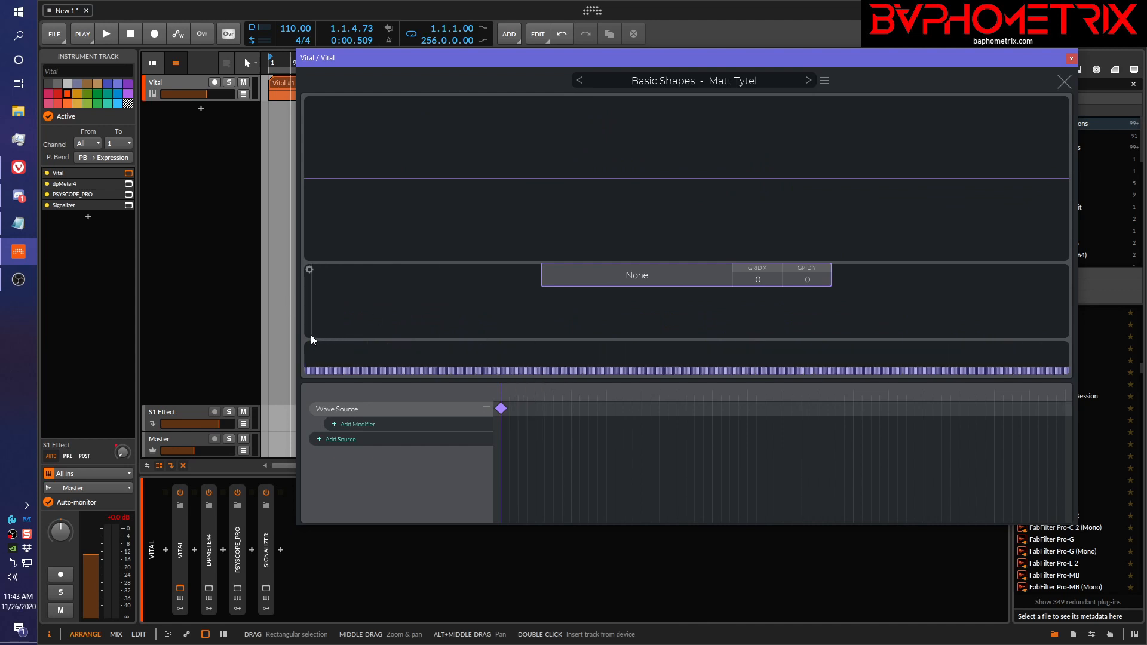
mouse_move(311, 334)
mouse_down()
mouse_move(340, 315)
mouse_move(456, 309)
mouse_up()
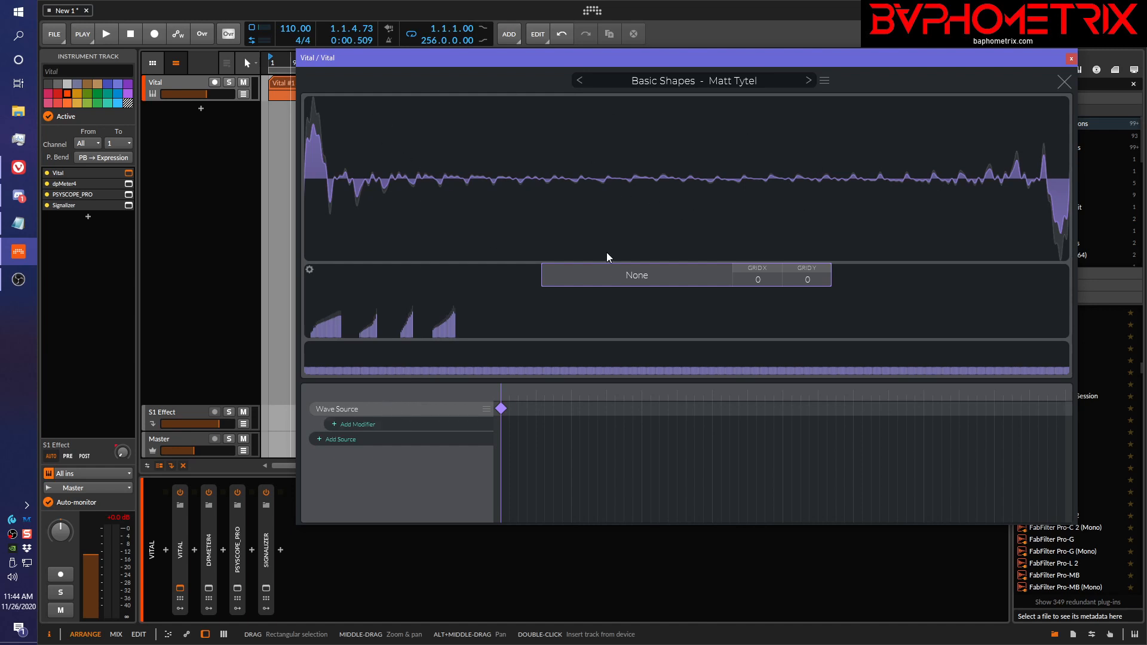
Step: Add a Line Source below the Wave Source and compare the keyframes of the two sources
click(319, 440)
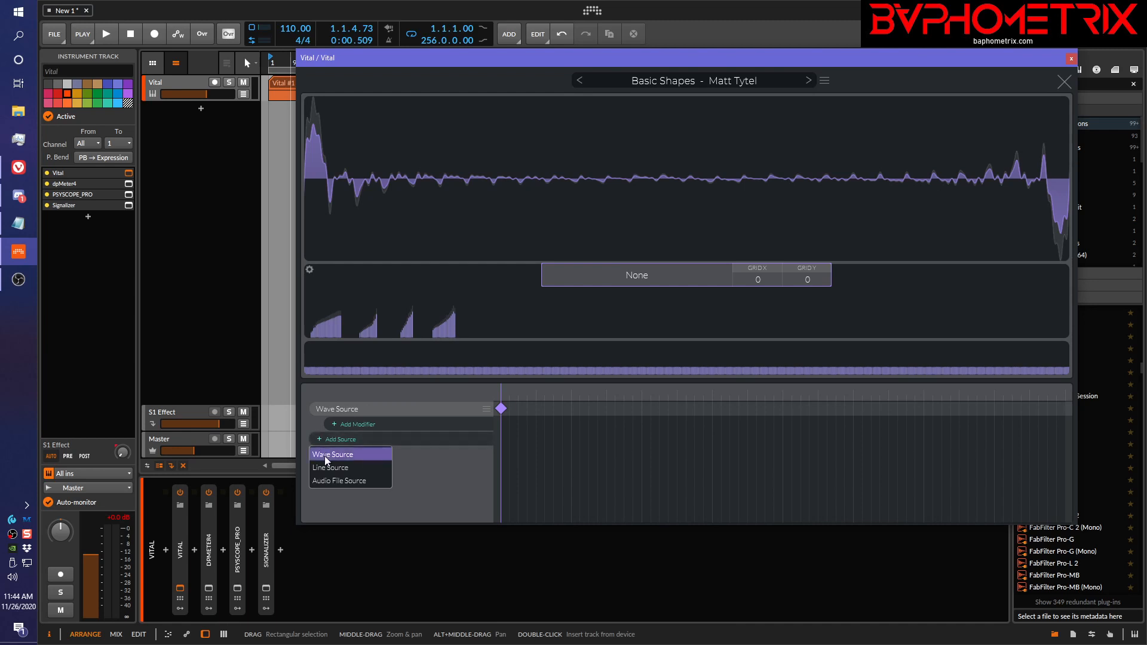
click(328, 468)
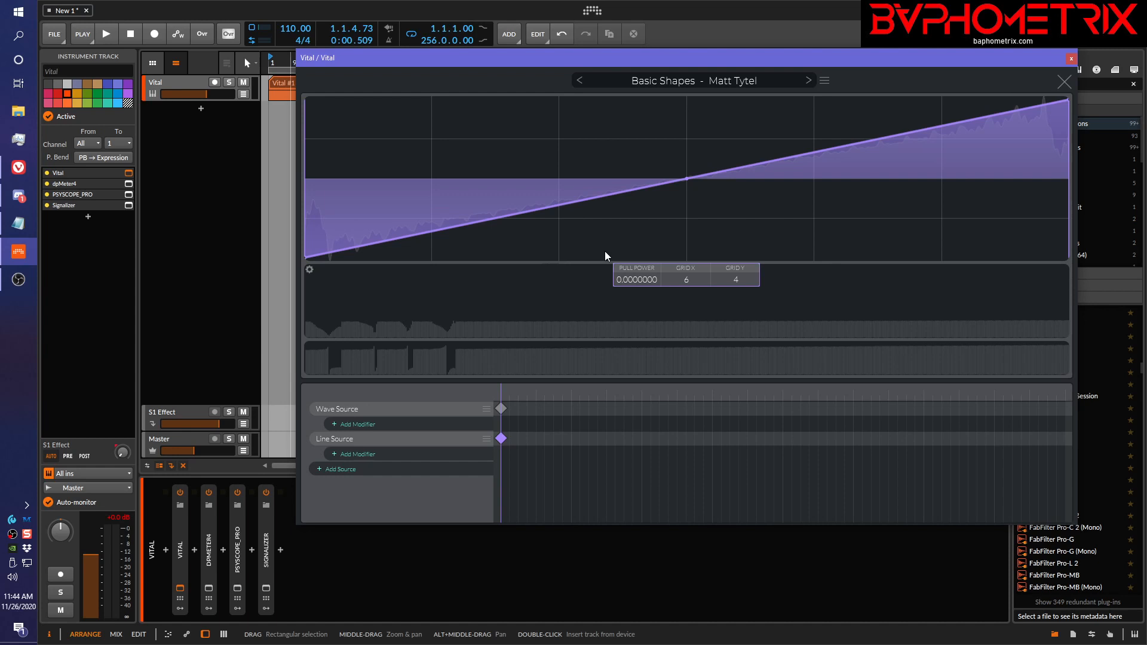
click(504, 407)
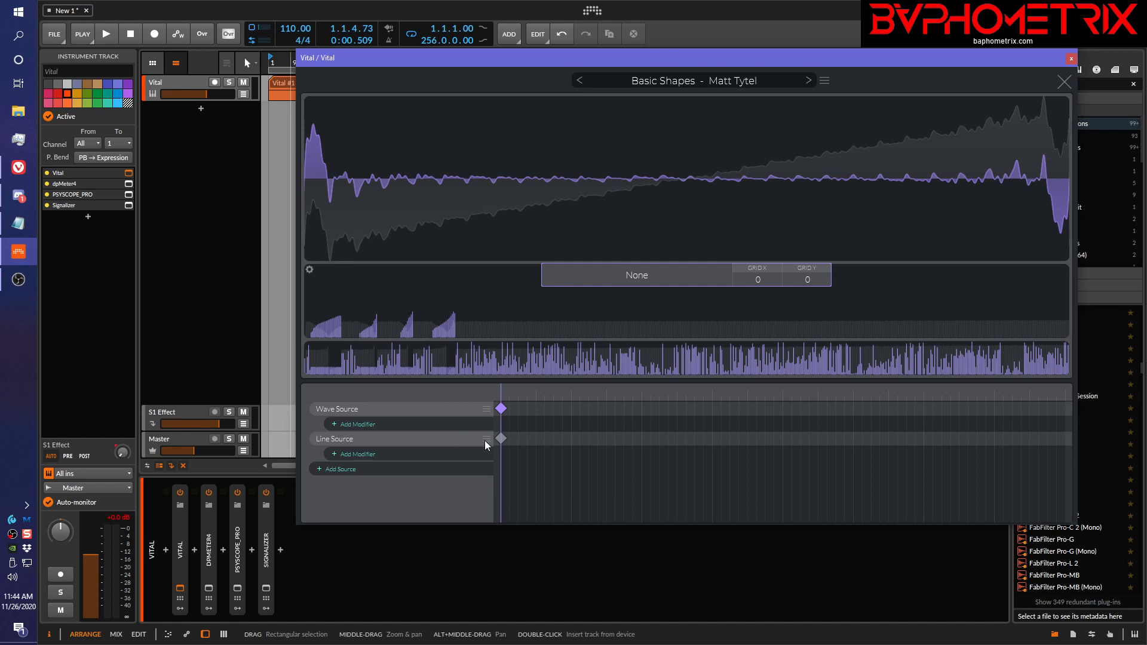
click(501, 439)
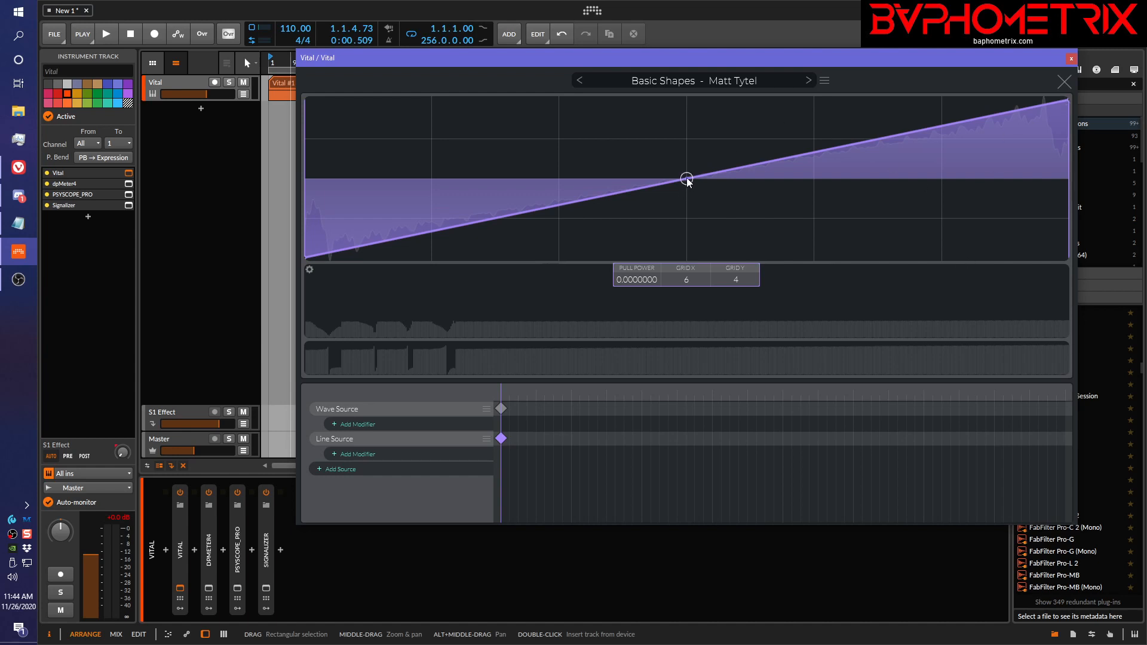
Step: Bow the Line Source upward, add a point just before the second grid line, and pull another added point past mid-cycle down to the minimum
drag(688, 181, 508, 141)
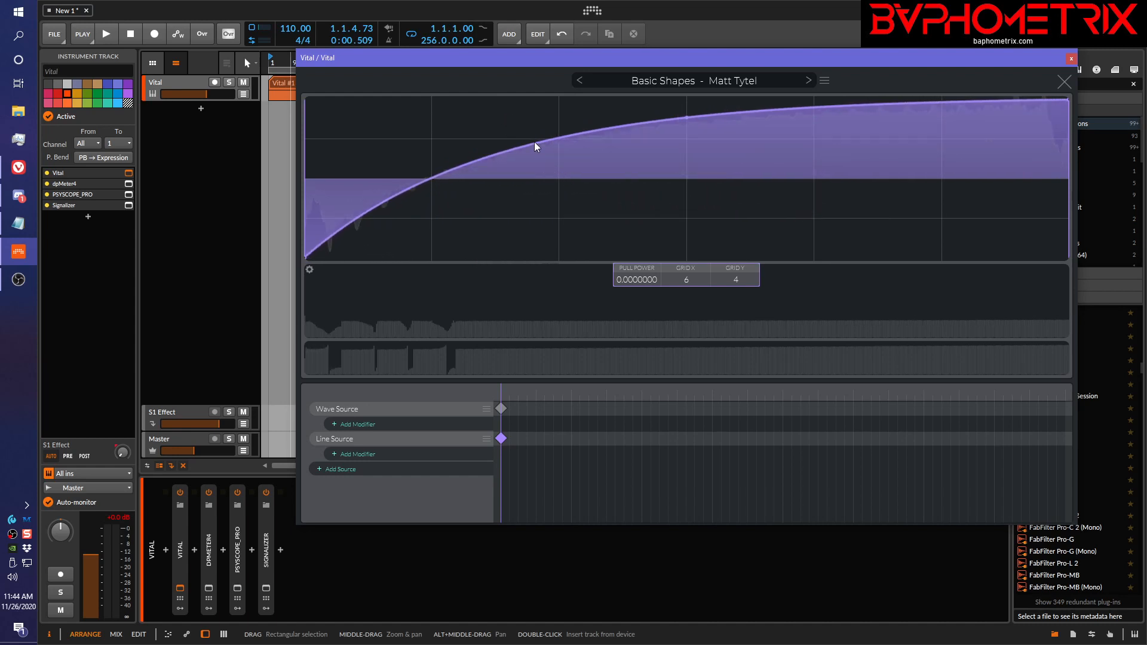
double_click(534, 143)
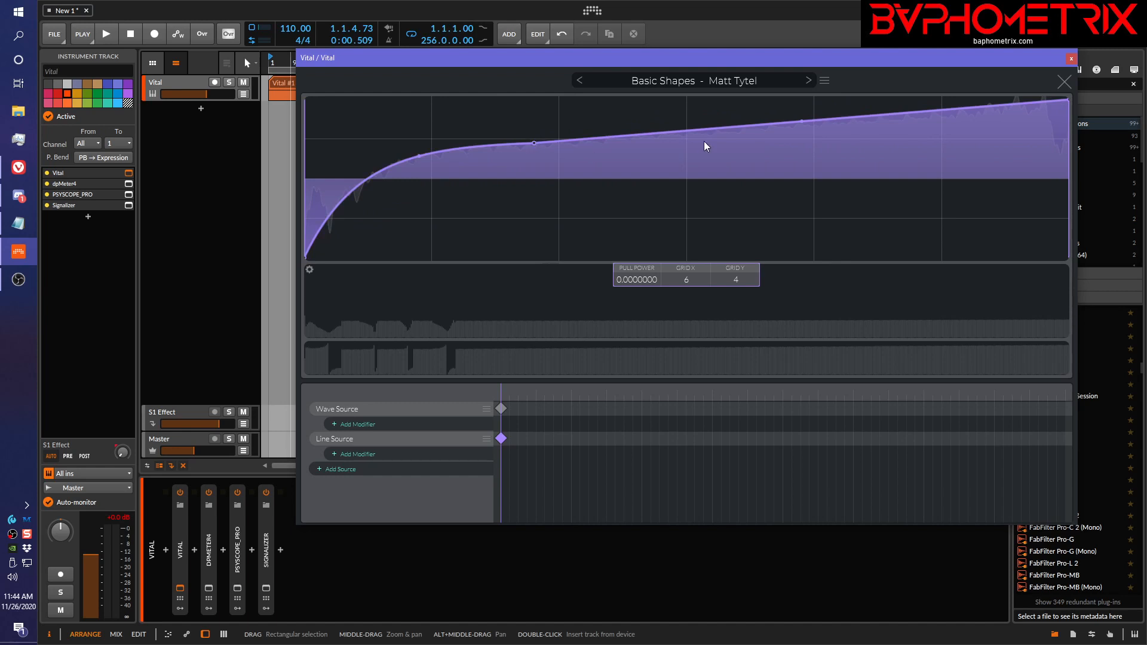
double_click(741, 125)
drag(741, 125, 735, 259)
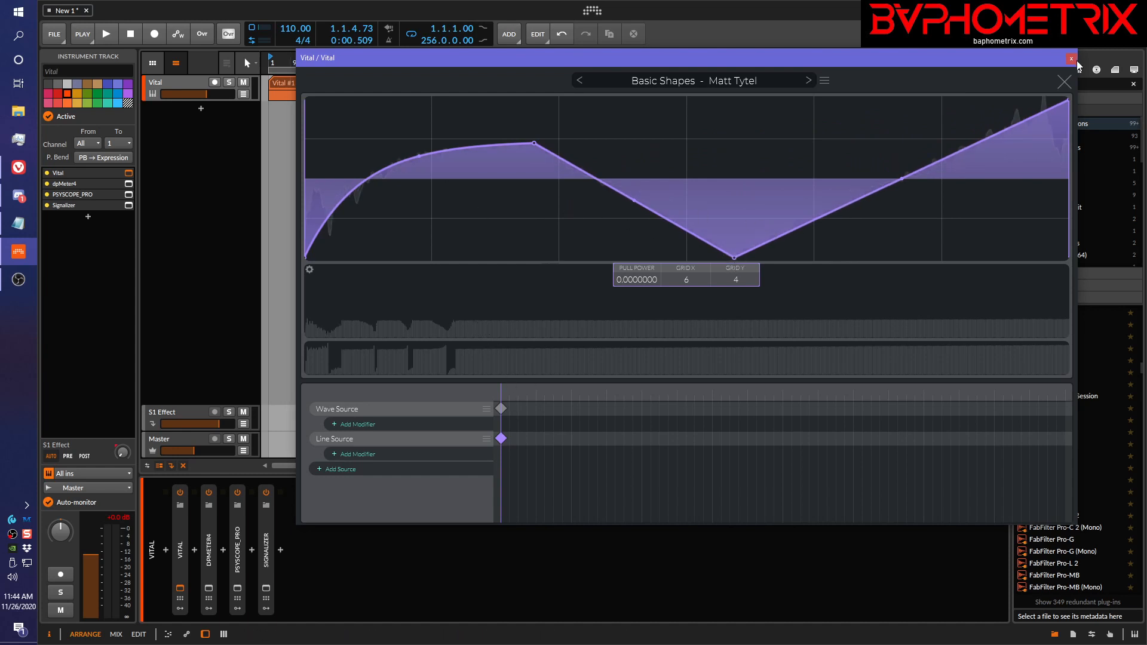
Step: Close the wavetable editor, reopen oscillator 1's wavetable for another look, and return to the main synth view
click(1064, 81)
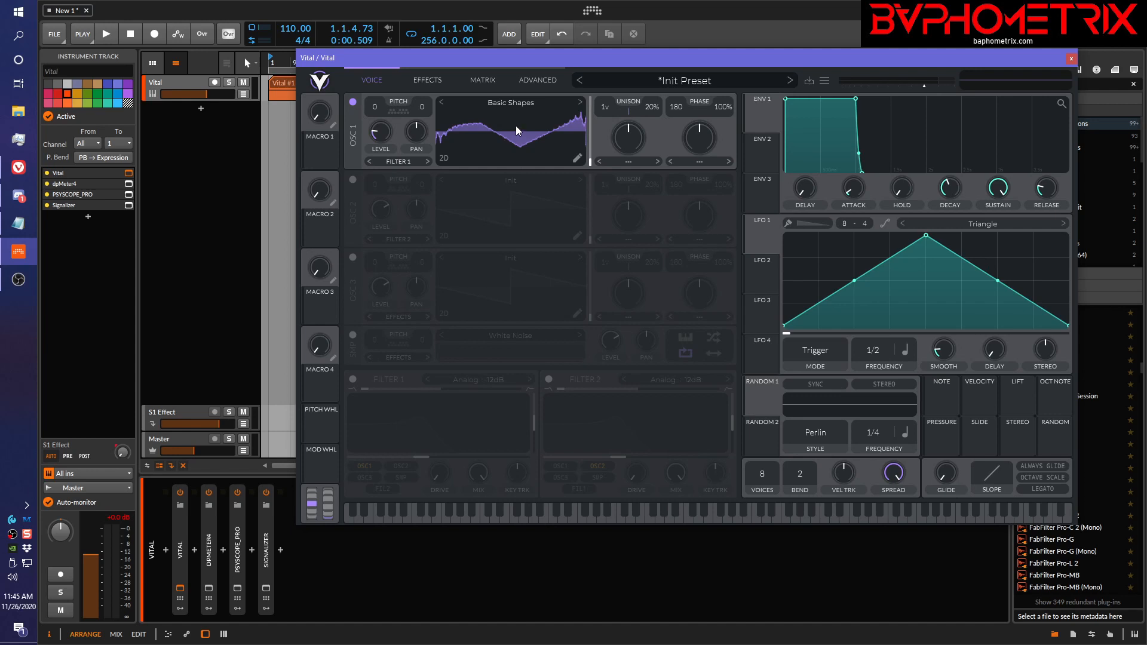
click(576, 158)
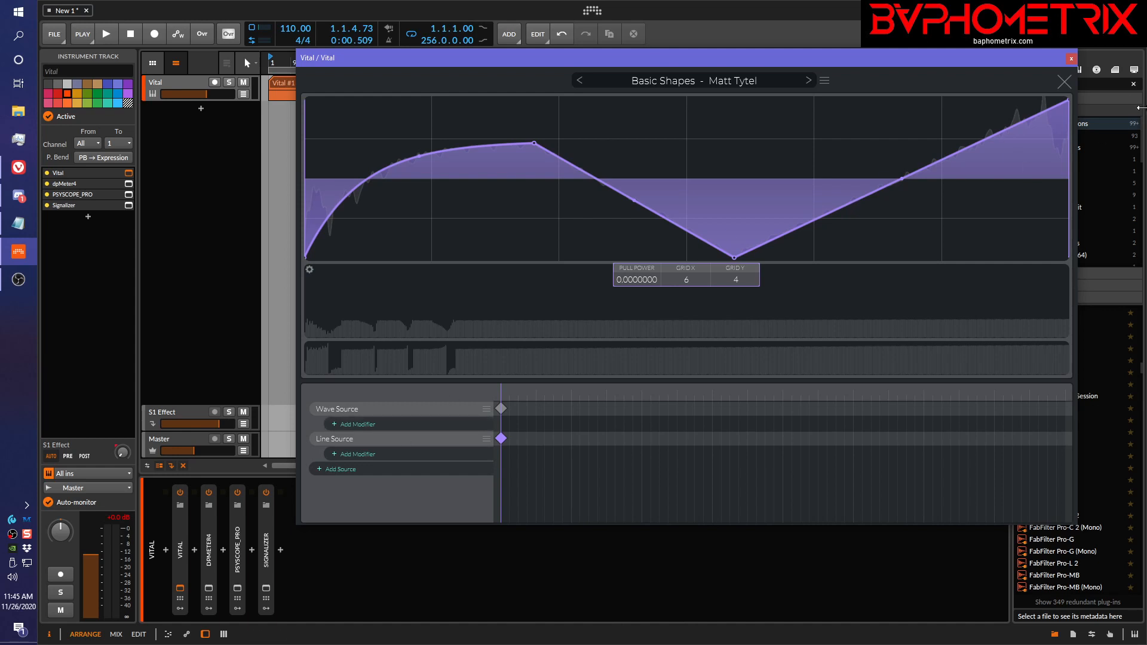
click(1063, 80)
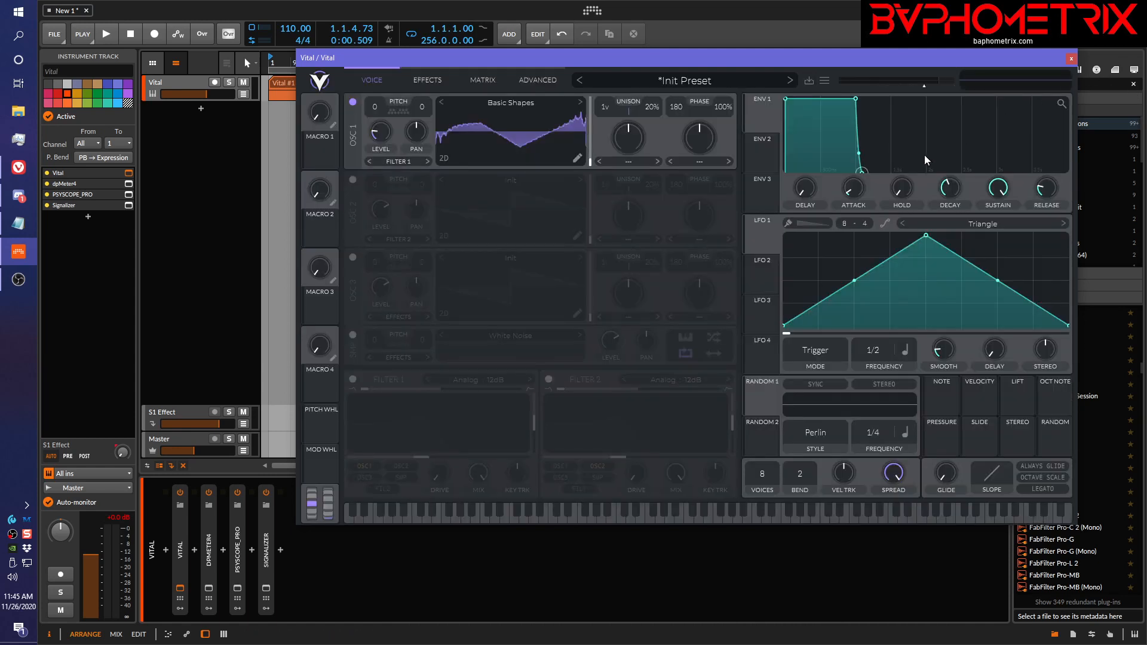